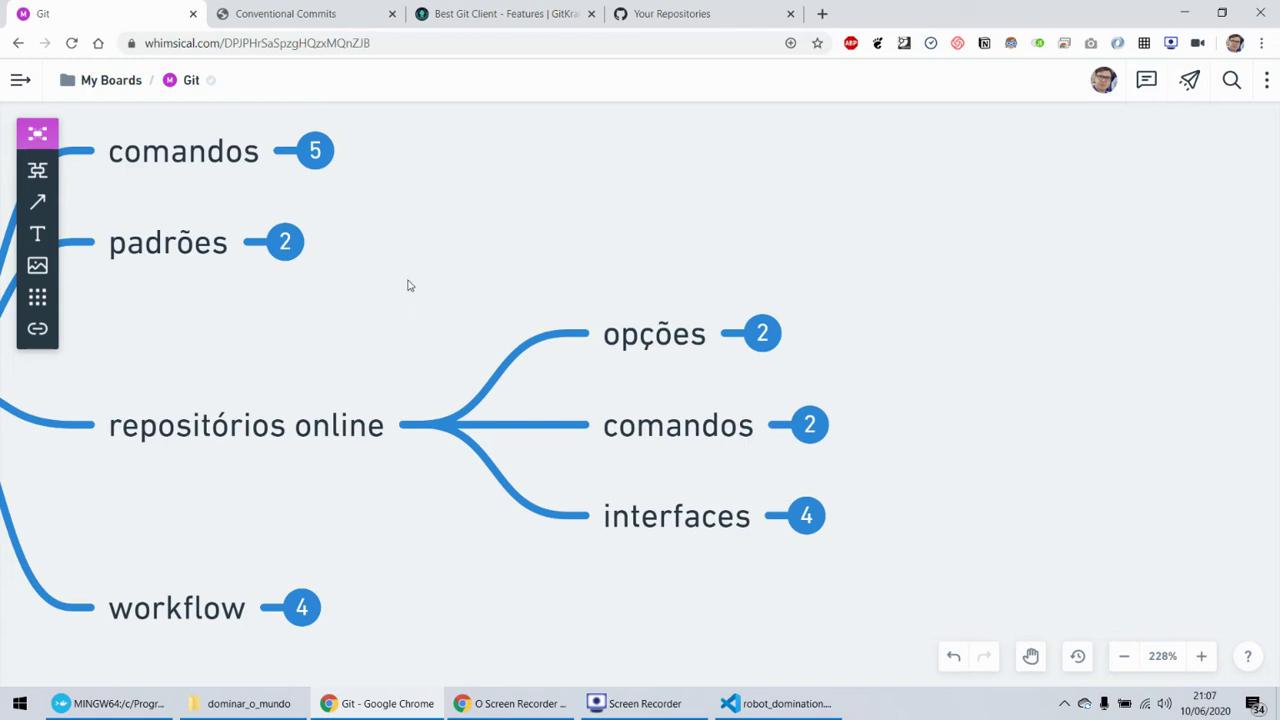
- Expand the "opções" branch under "repositórios online" to view its entries, and collapse it again
left_click(762, 333)
left_click_drag(758, 281, 466, 286)
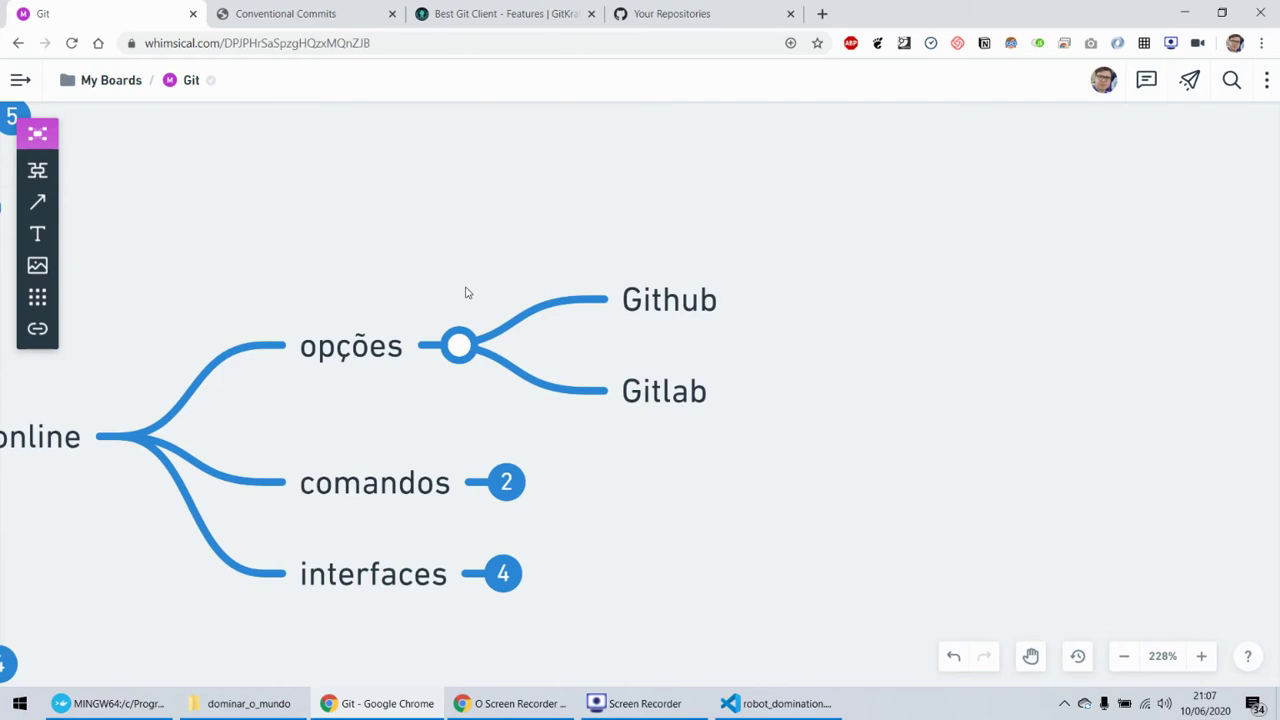
left_click_drag(469, 277, 394, 287)
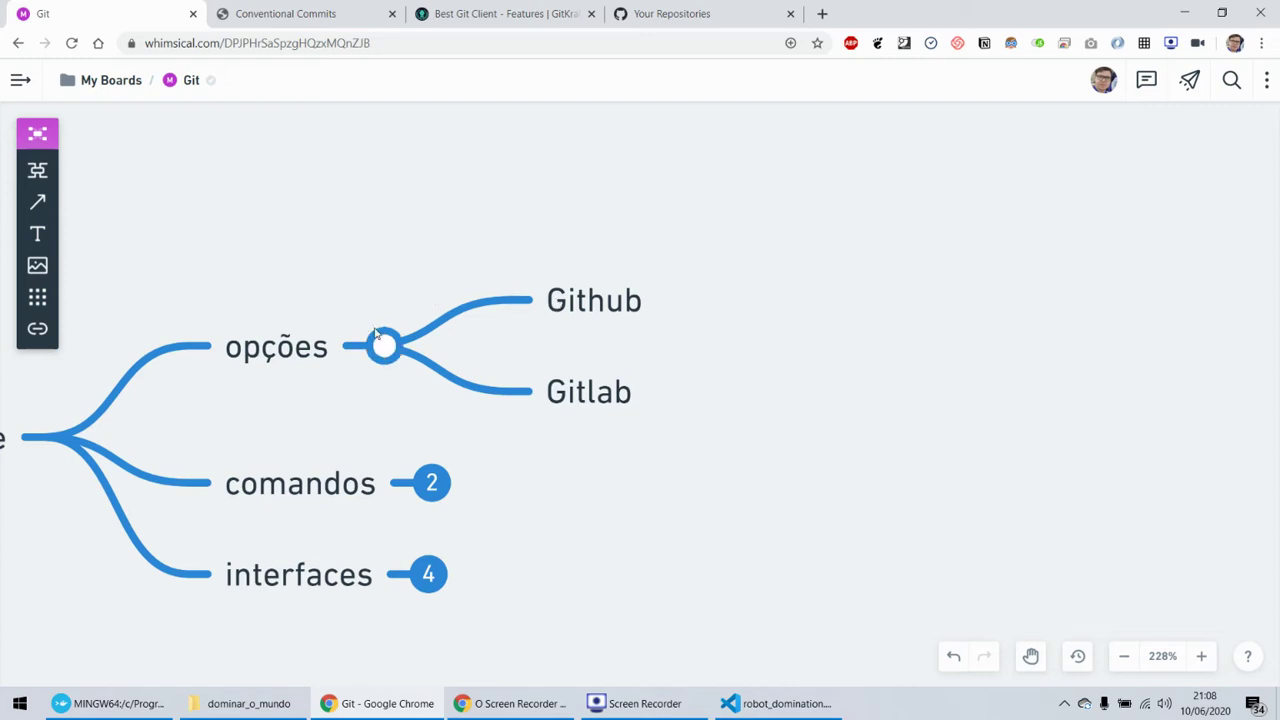
left_click(381, 346)
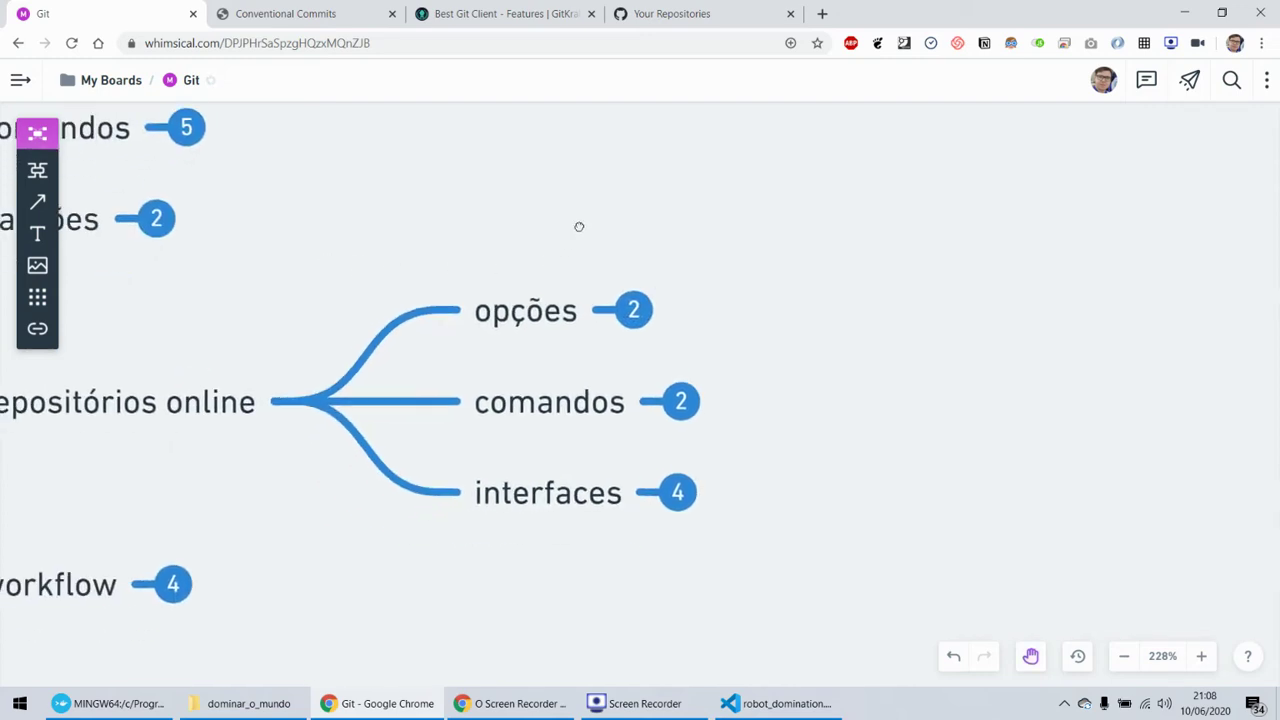
- Switch to the GitHub repositories page and start a new repository named repo_online
left_click(662, 14)
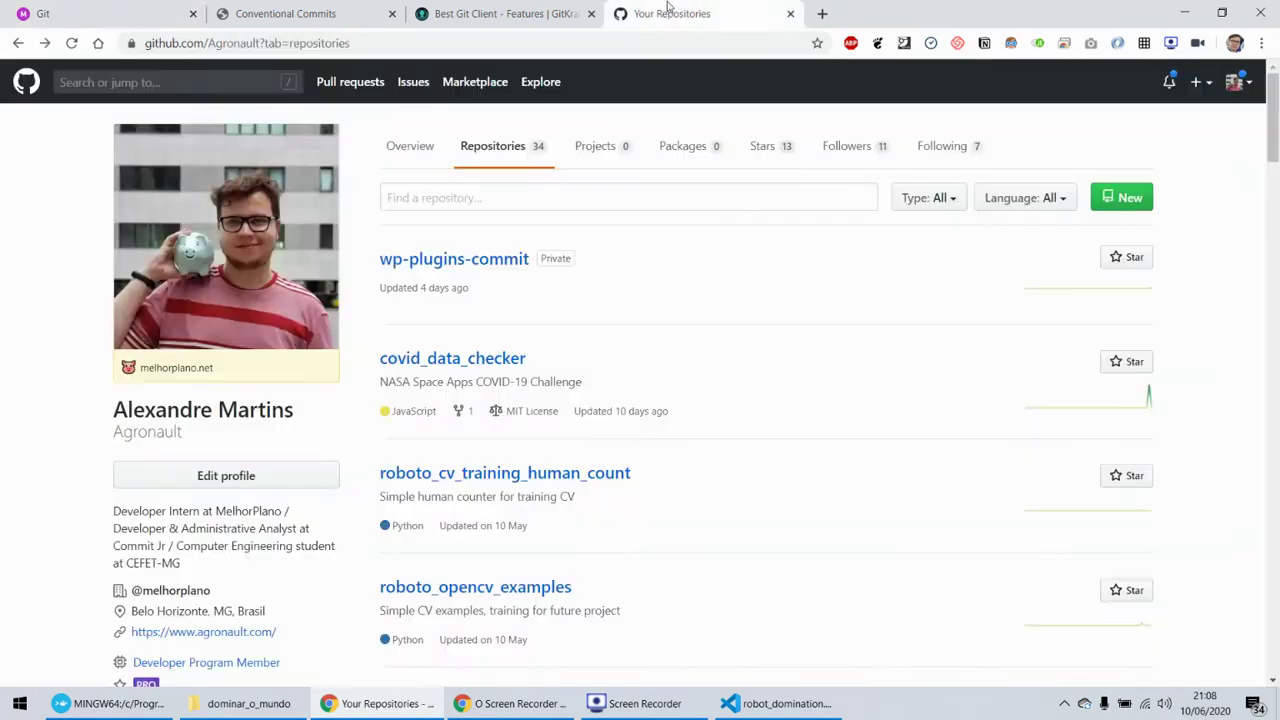
left_click(1112, 199)
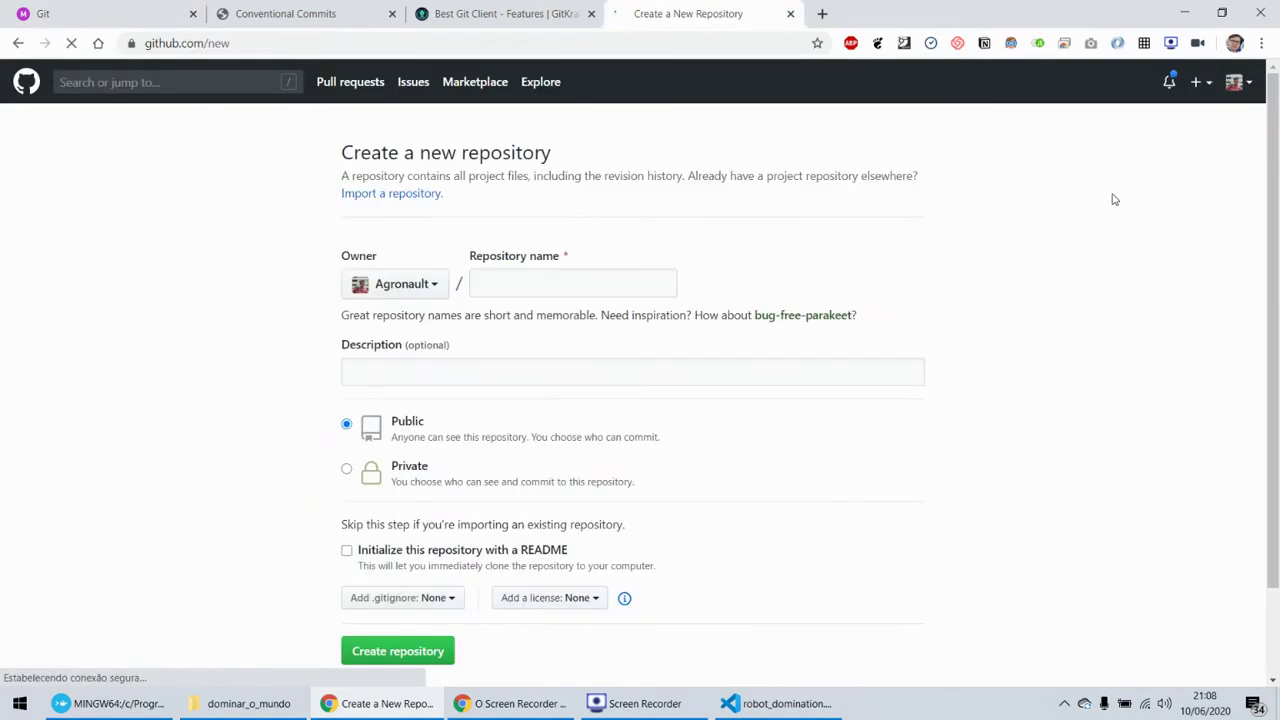
left_click(597, 283)
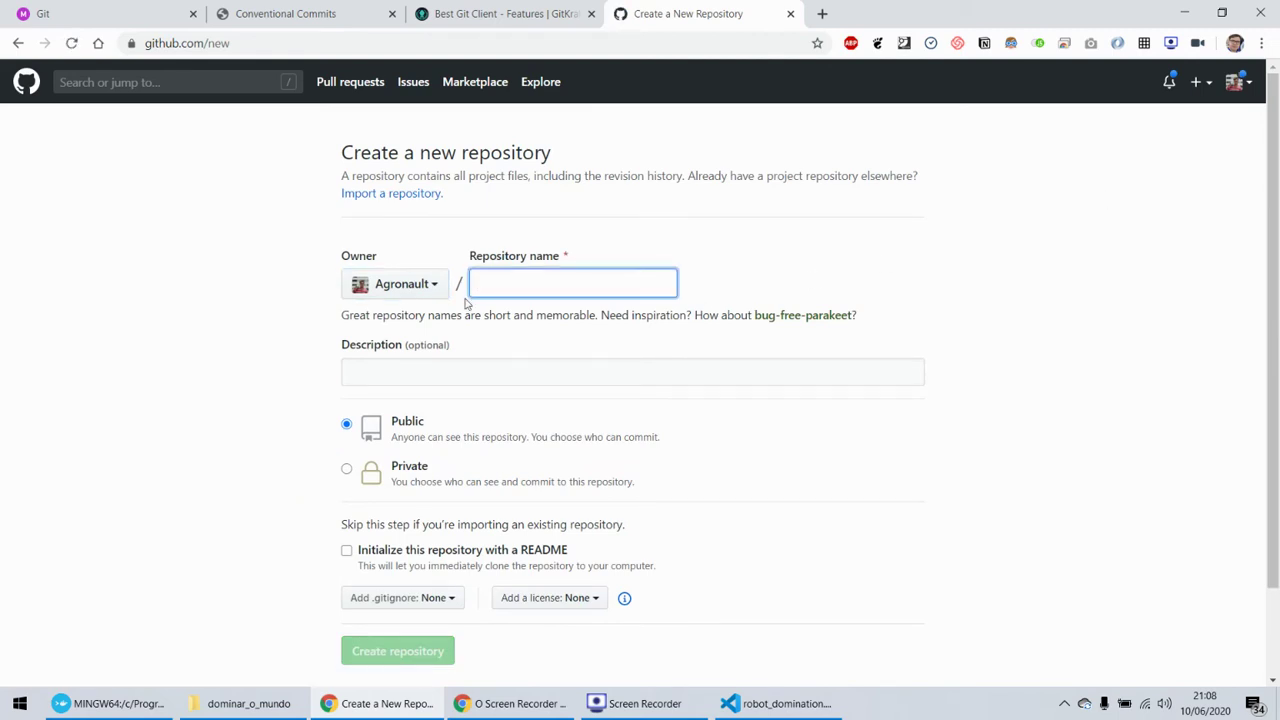
type("repo_")
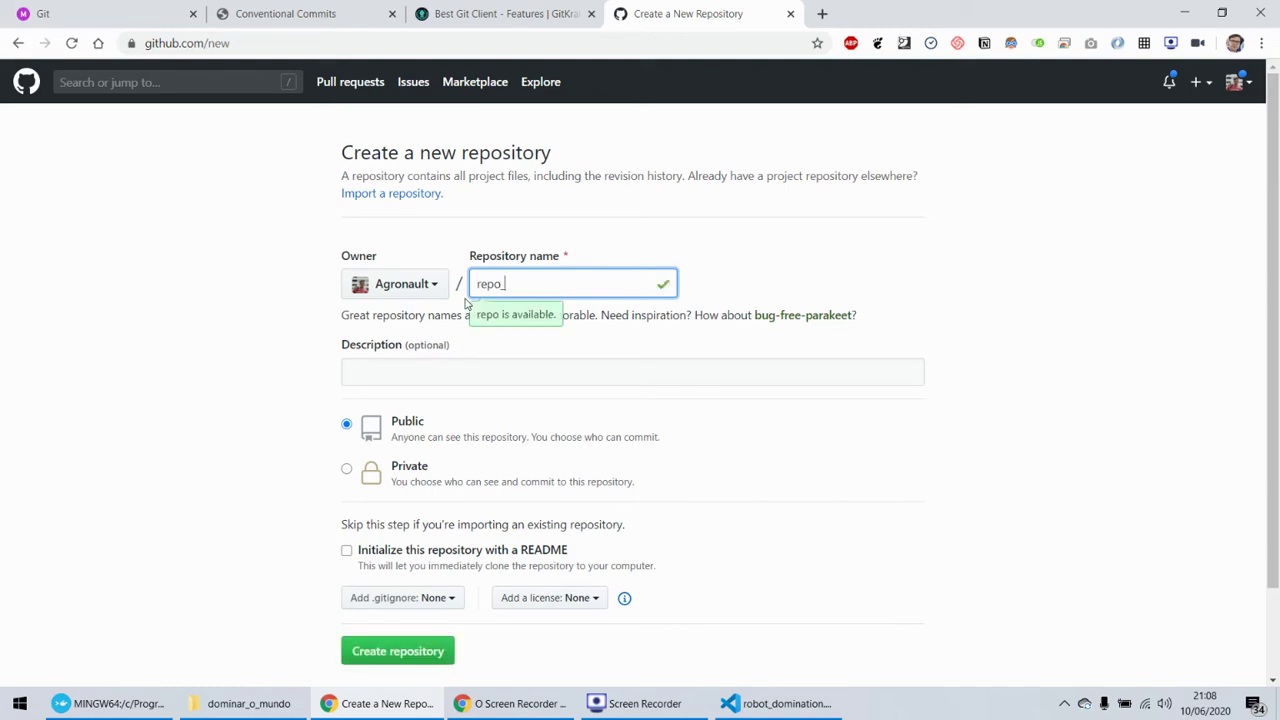
type("dnline")
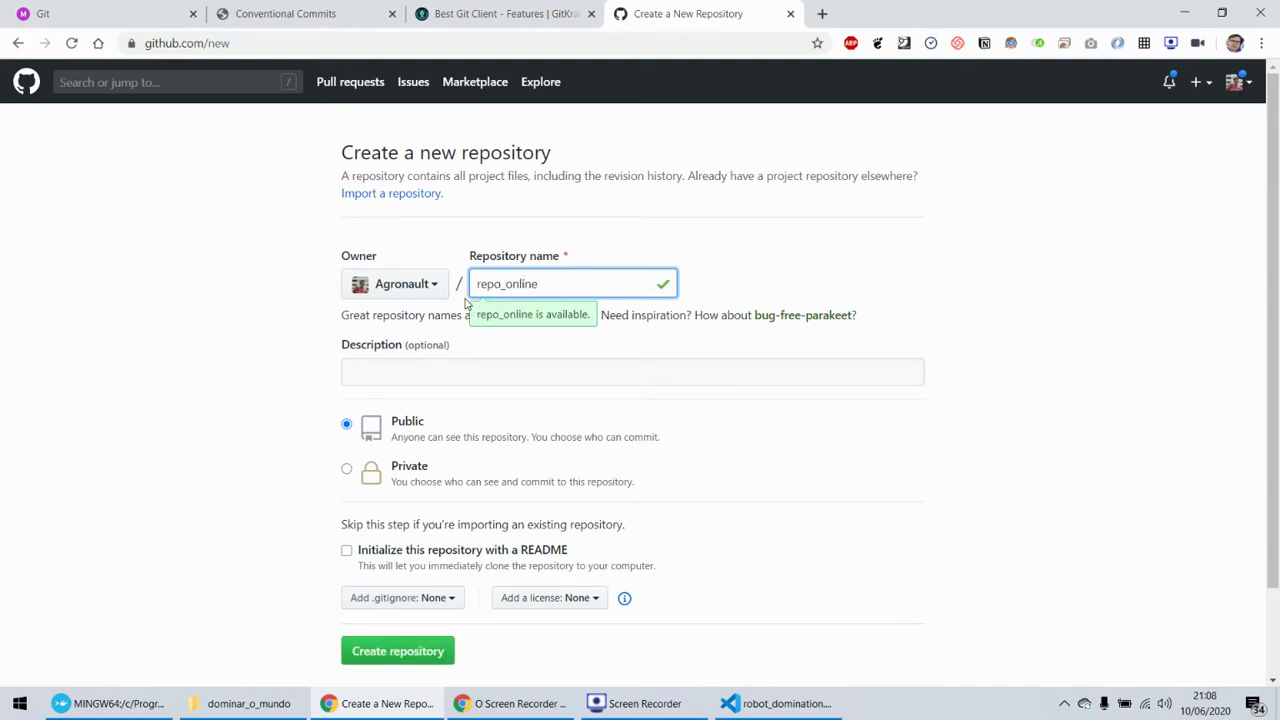
left_click_drag(540, 290, 457, 289)
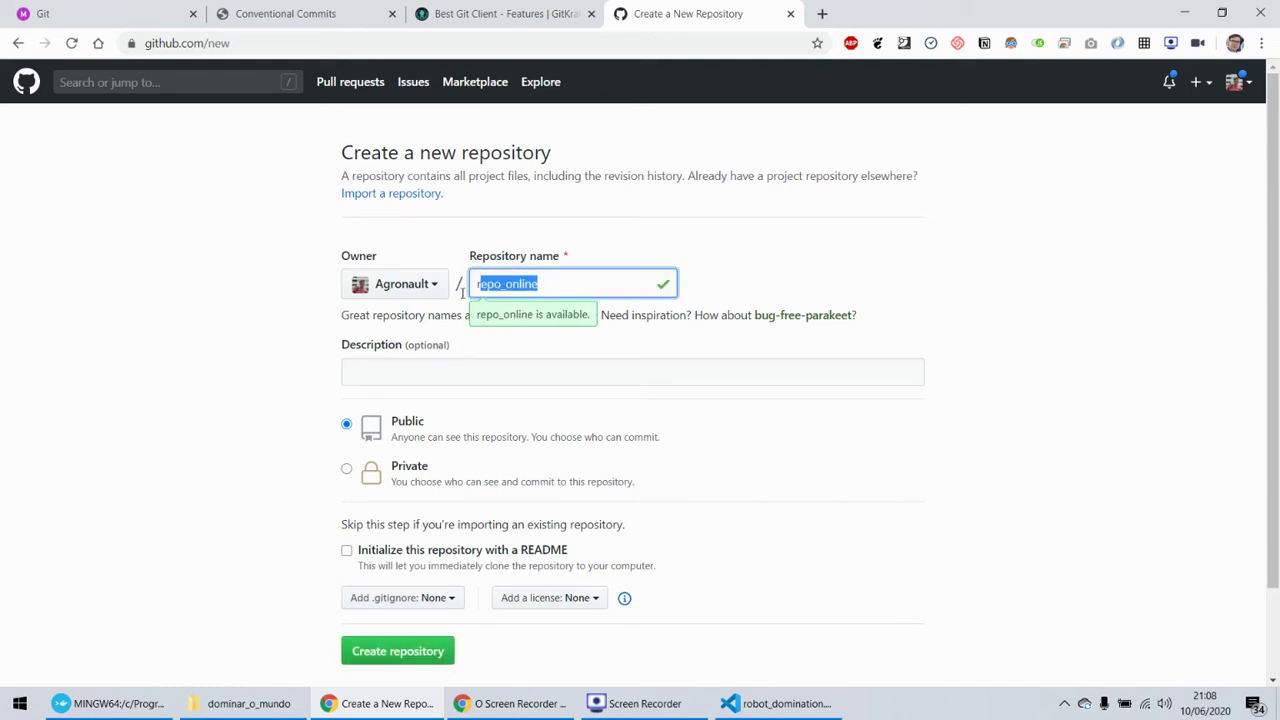
left_click(258, 371)
- Review the description and visibility settings, and enable initializing the repository with a README
scroll(258, 371, "down", 1)
left_click(397, 289)
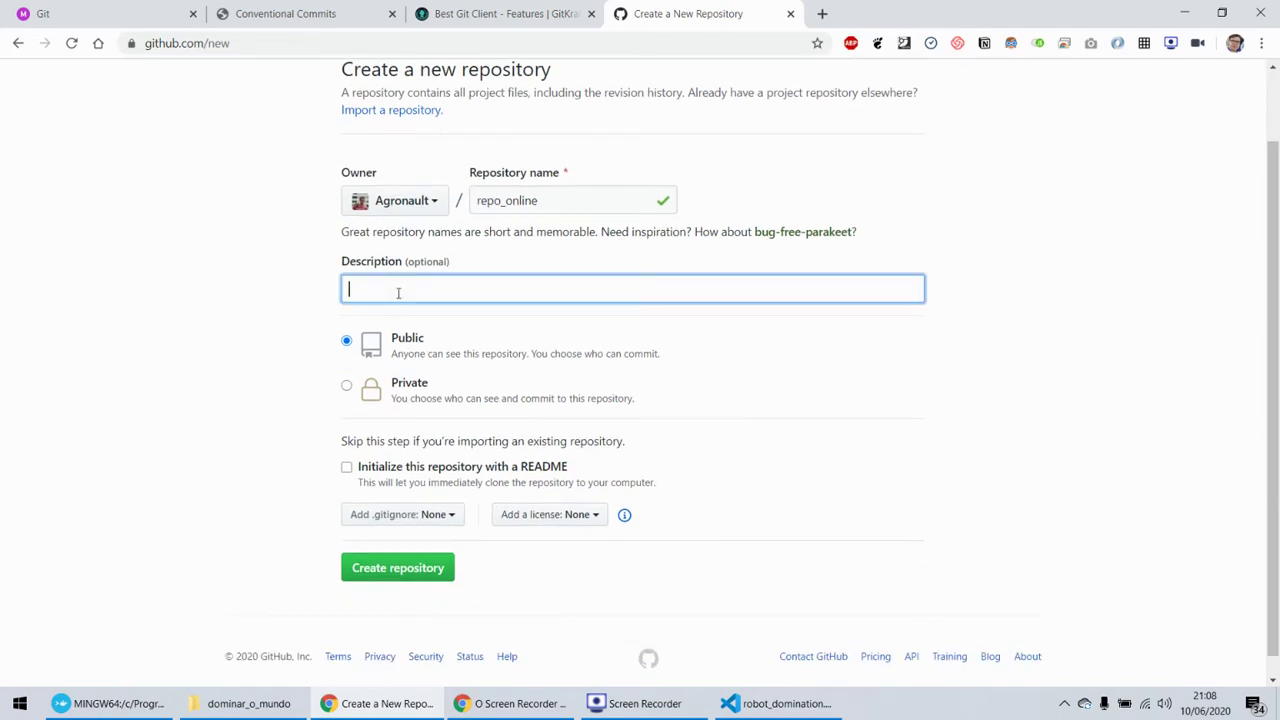
left_click(381, 347)
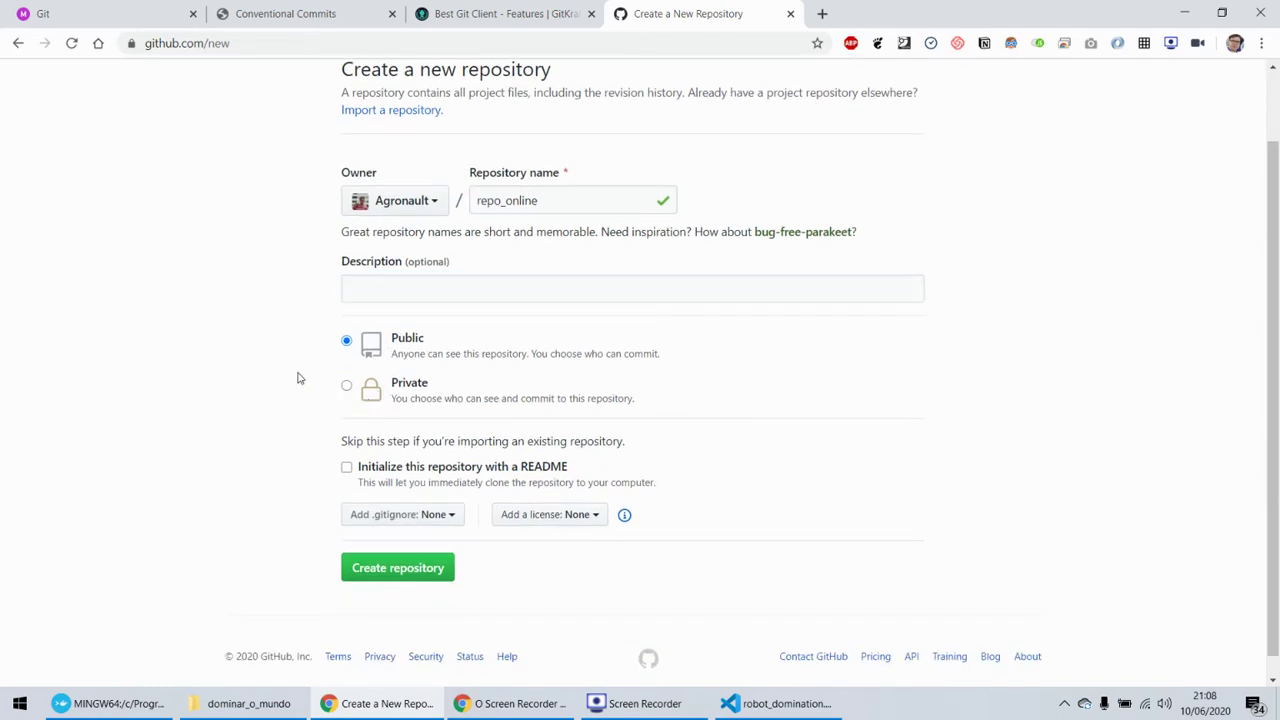
scroll(297, 378, "down", 1)
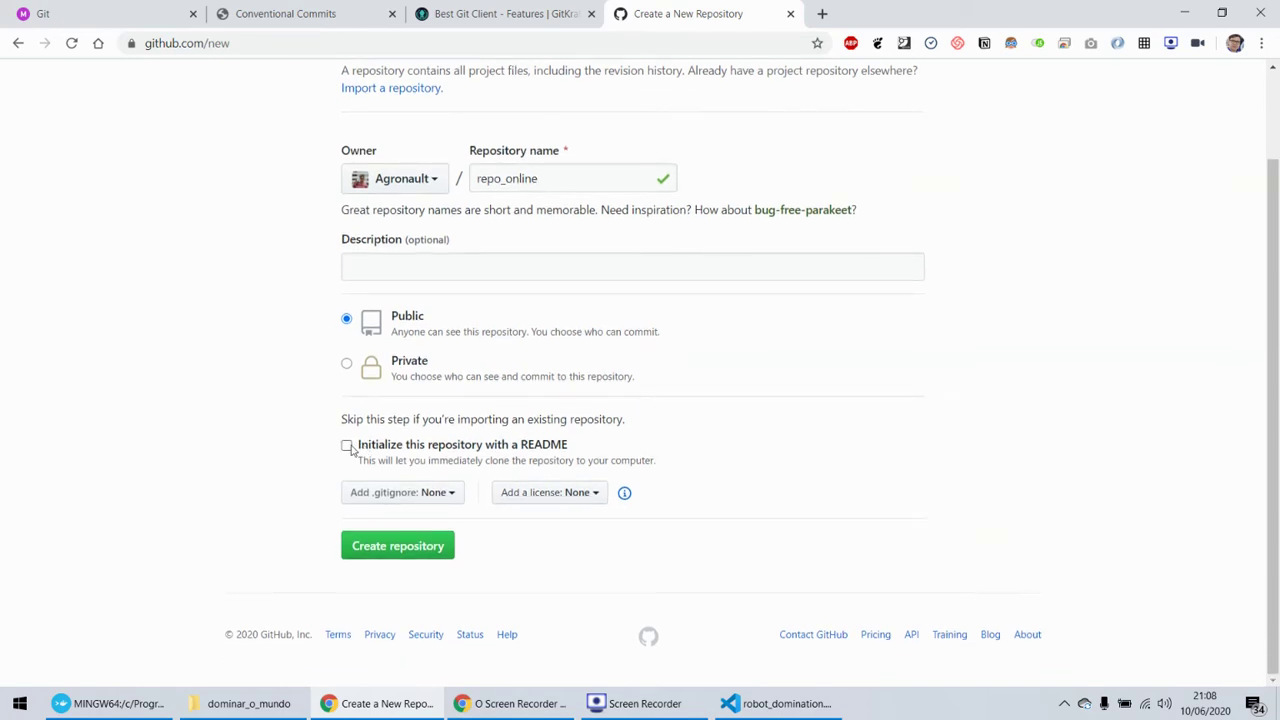
left_click_drag(398, 449, 576, 449)
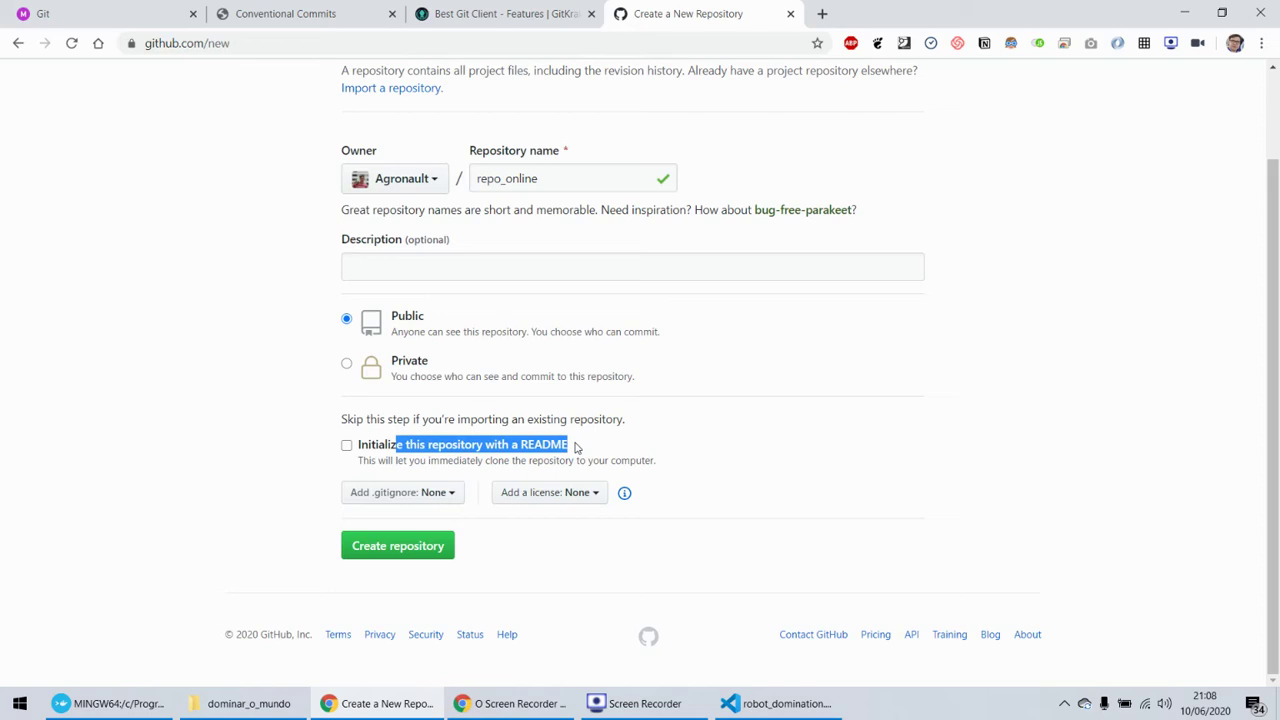
left_click(596, 446)
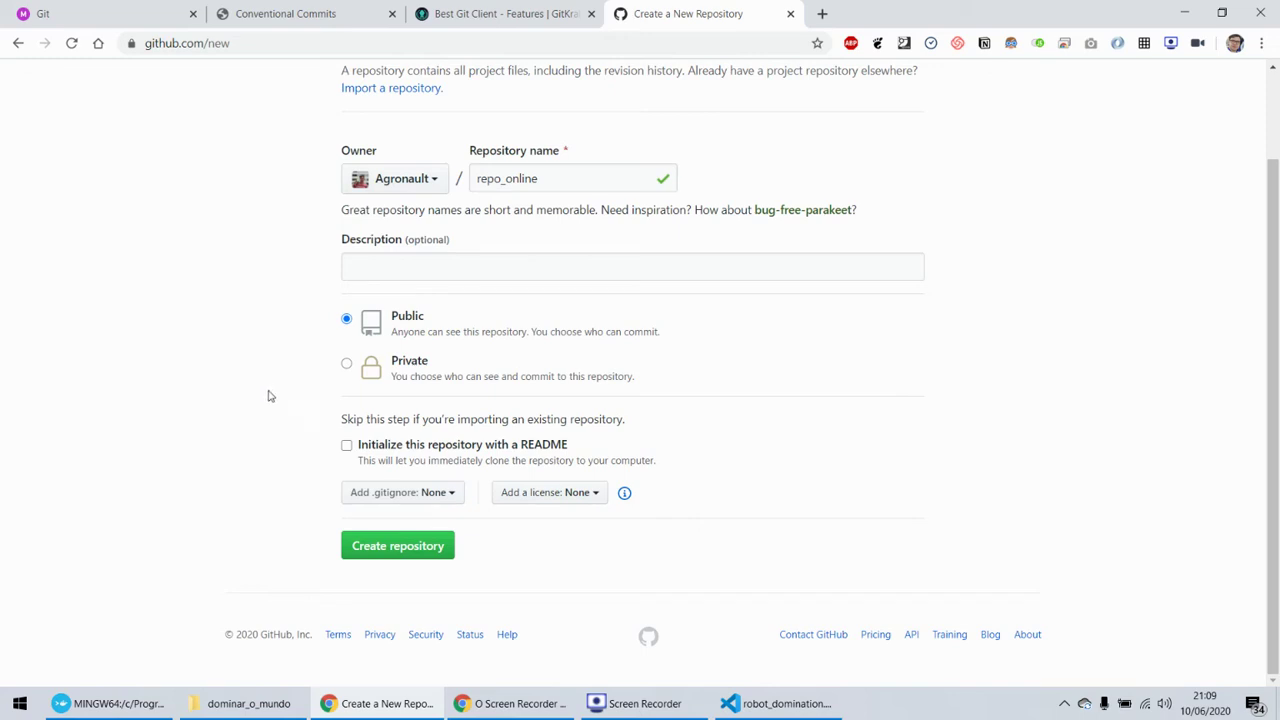
left_click(347, 445)
- Browse the list of available .gitignore templates for the new repository
left_click(425, 495)
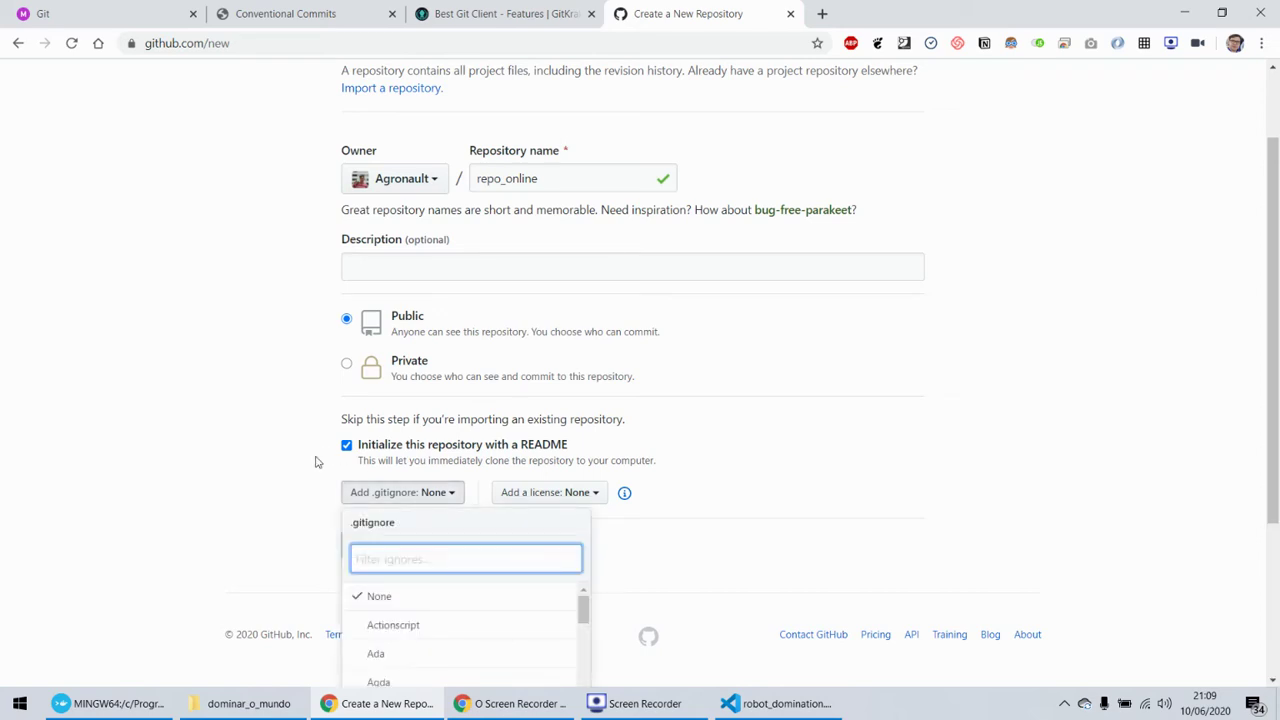
scroll(284, 455, "down", 1)
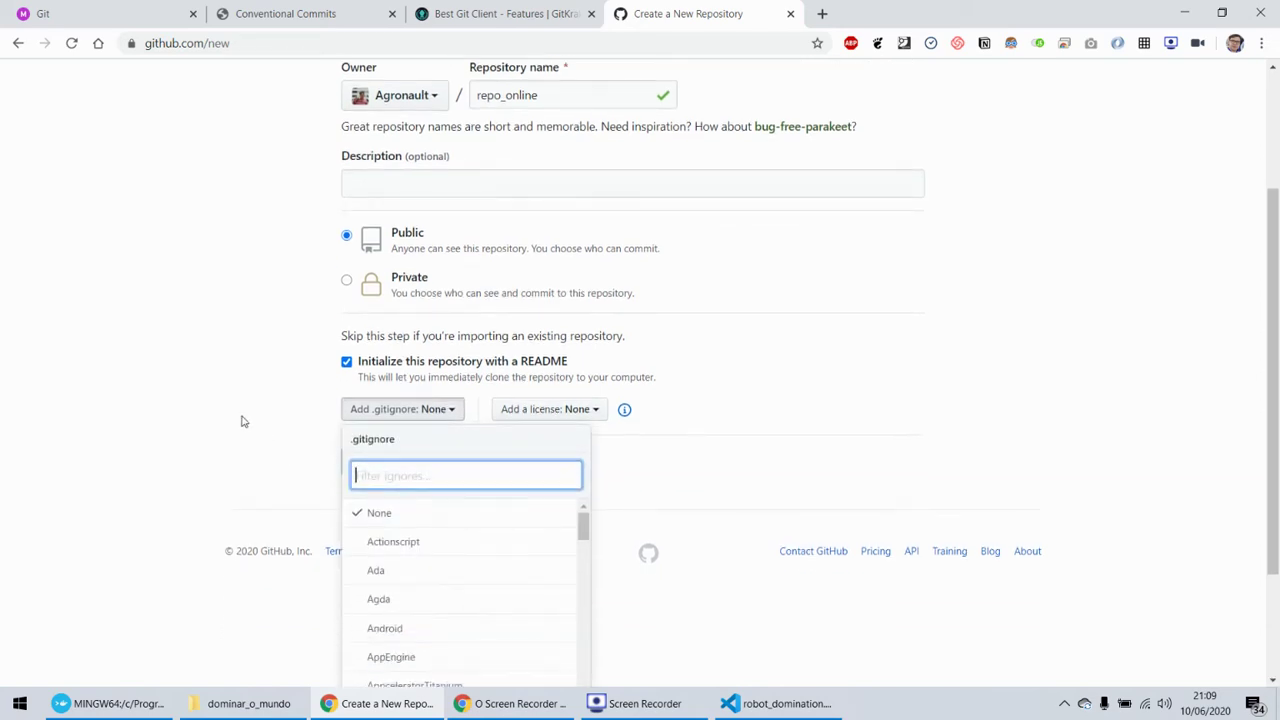
scroll(232, 420, "down", 1)
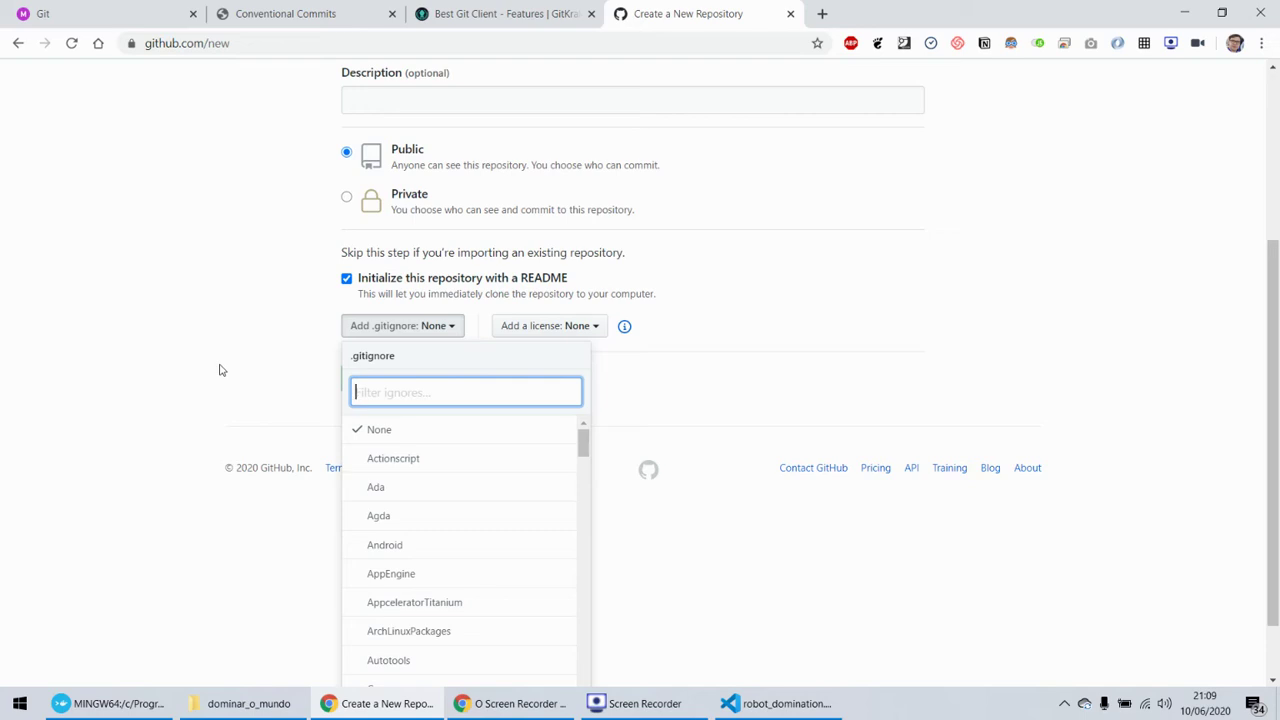
scroll(200, 410, "down", 1)
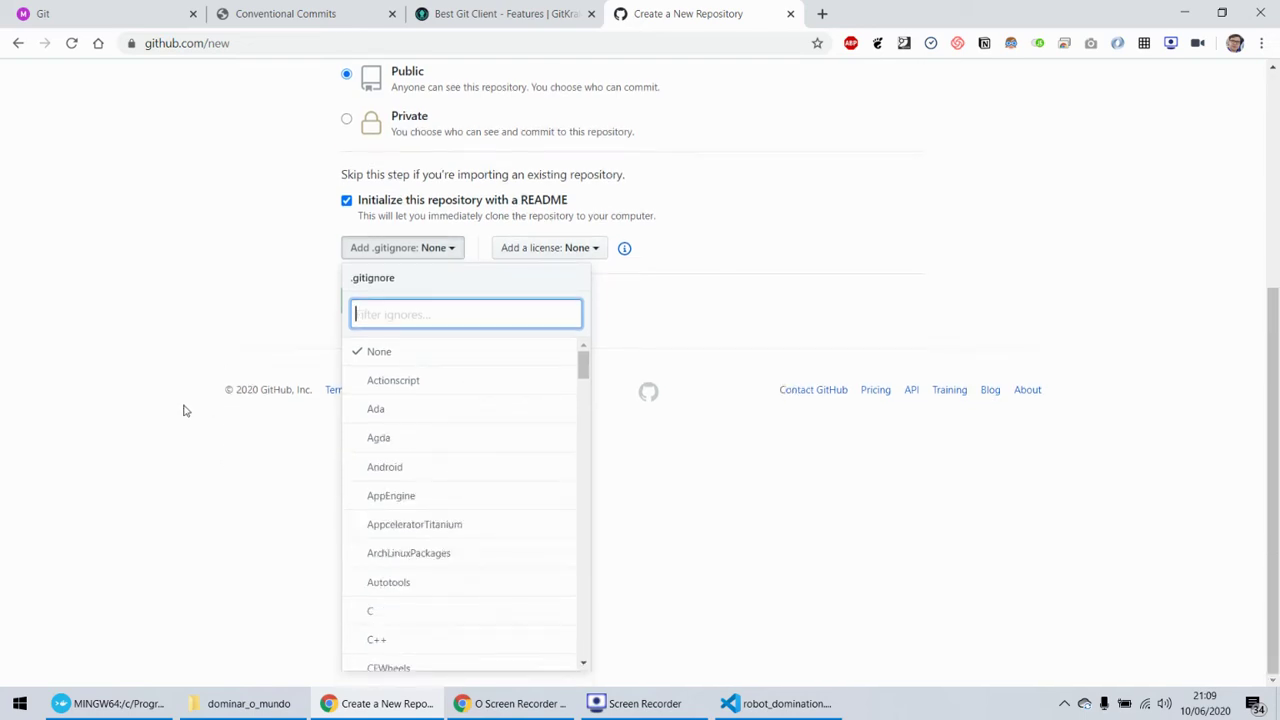
scroll(430, 445, "down", 3)
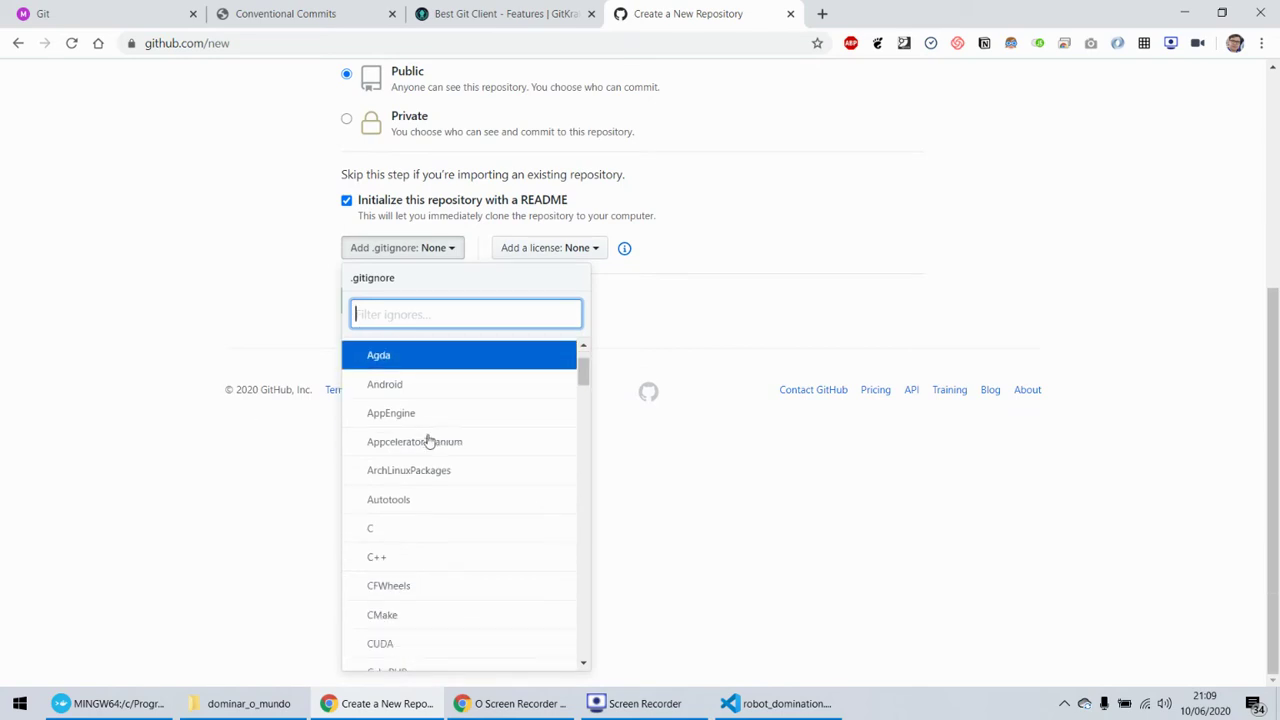
scroll(436, 527, "down", 7)
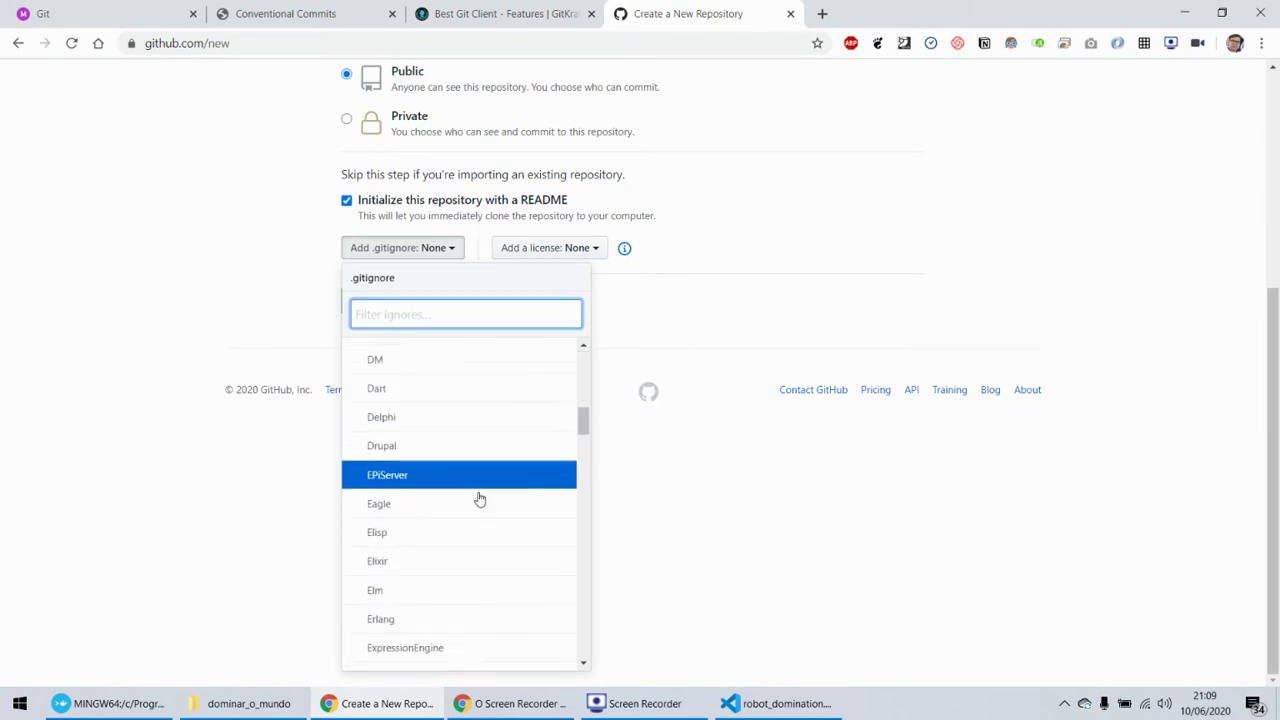
scroll(474, 500, "down", 14)
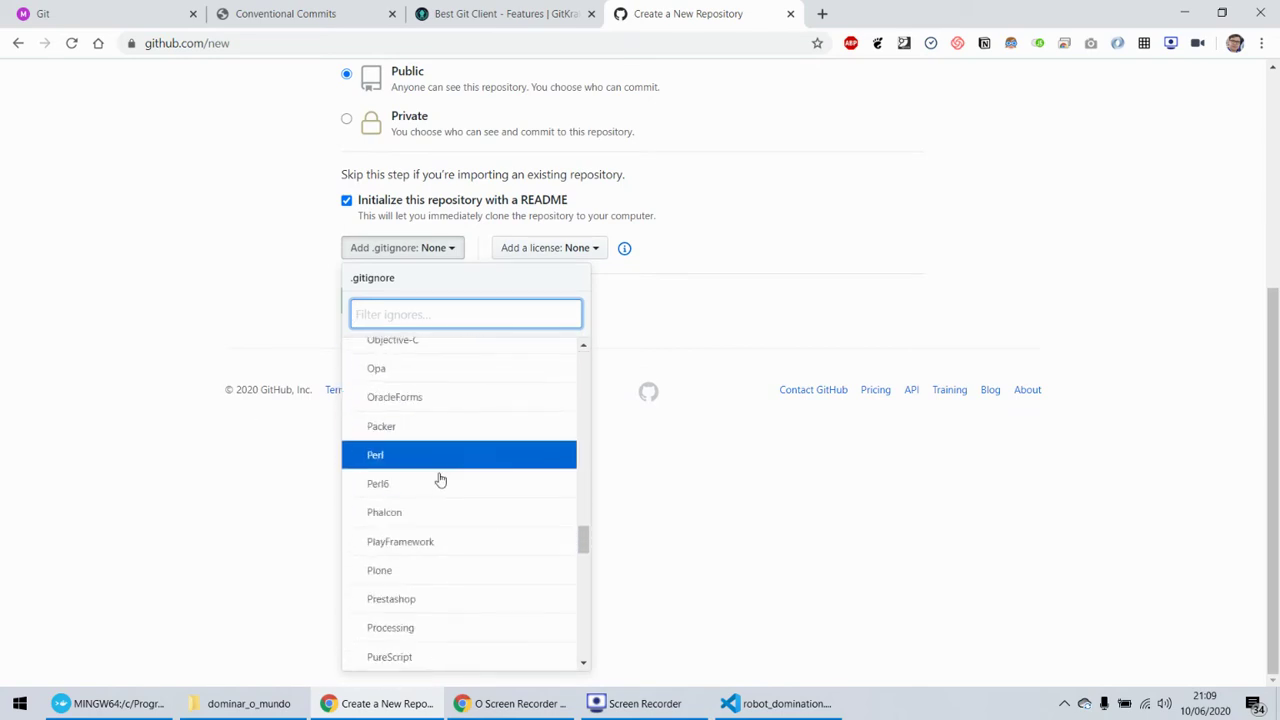
scroll(470, 540, "down", 15)
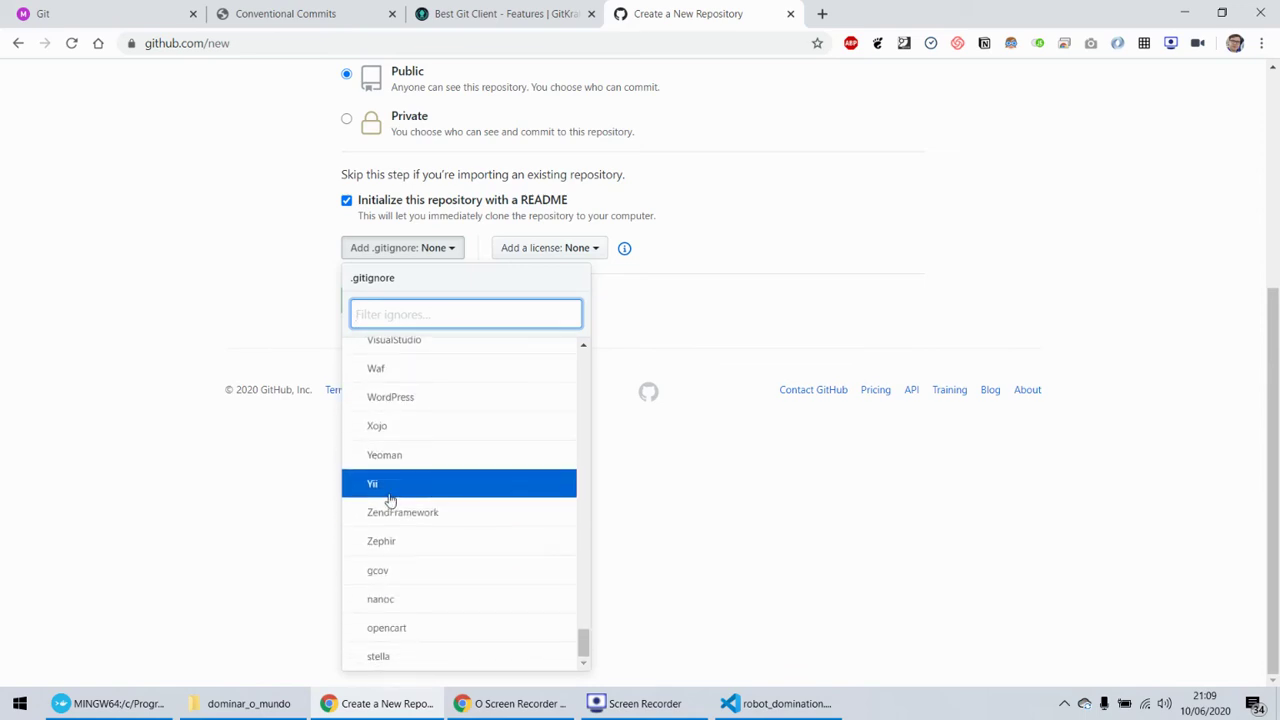
scroll(420, 551, "up", 20)
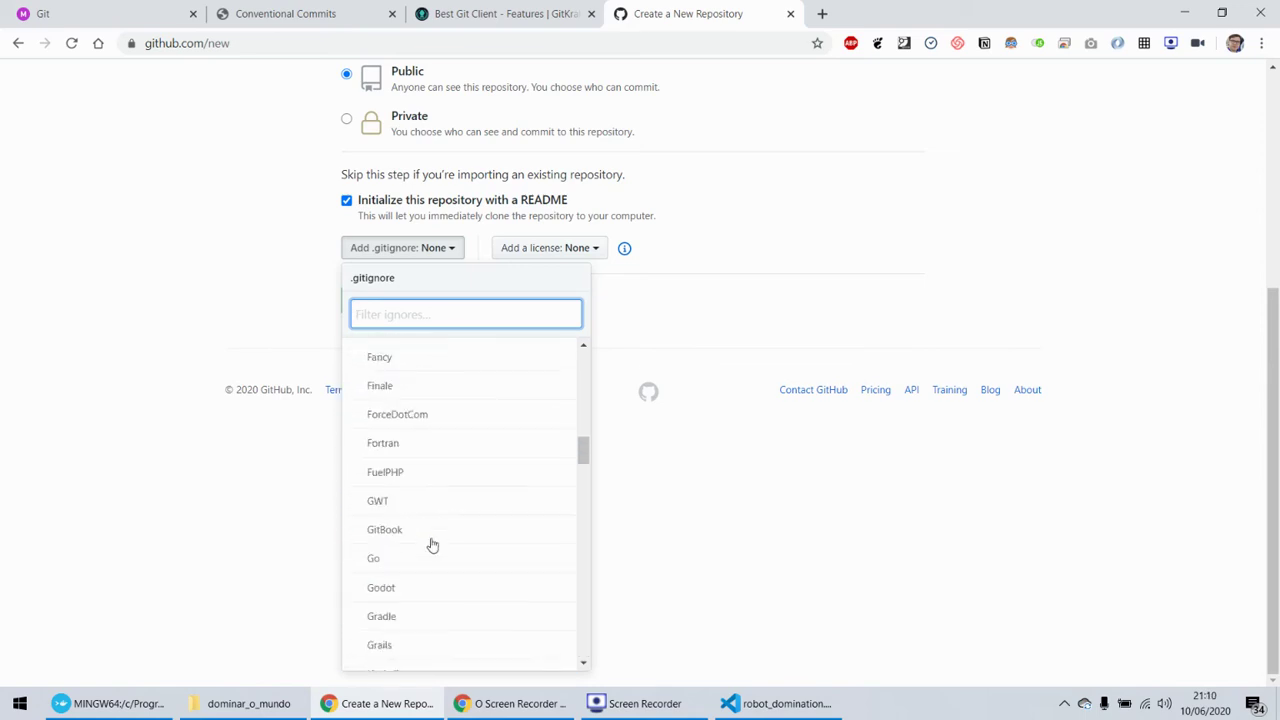
- Filter the .gitignore templates for "node", clear the filter and close the list without choosing a template
type("node")
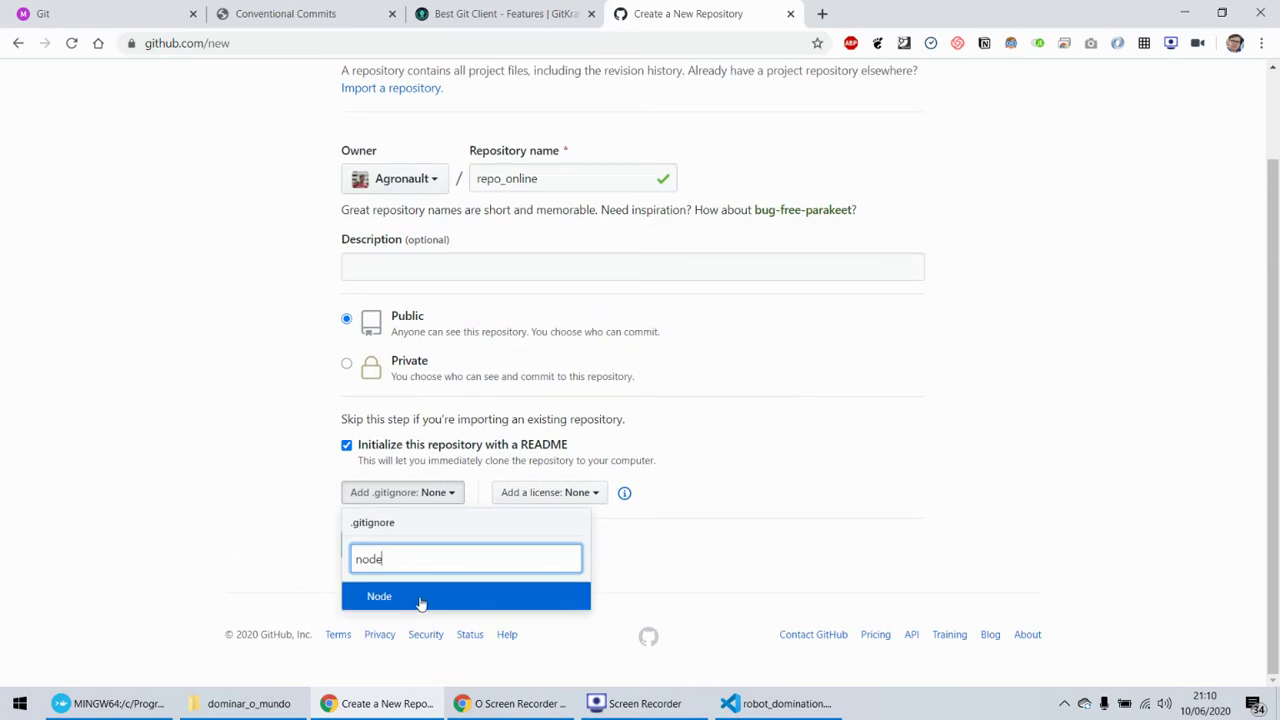
key("BackSpace")
key("BackSpace")
key("BackSpace")
key("BackSpace")
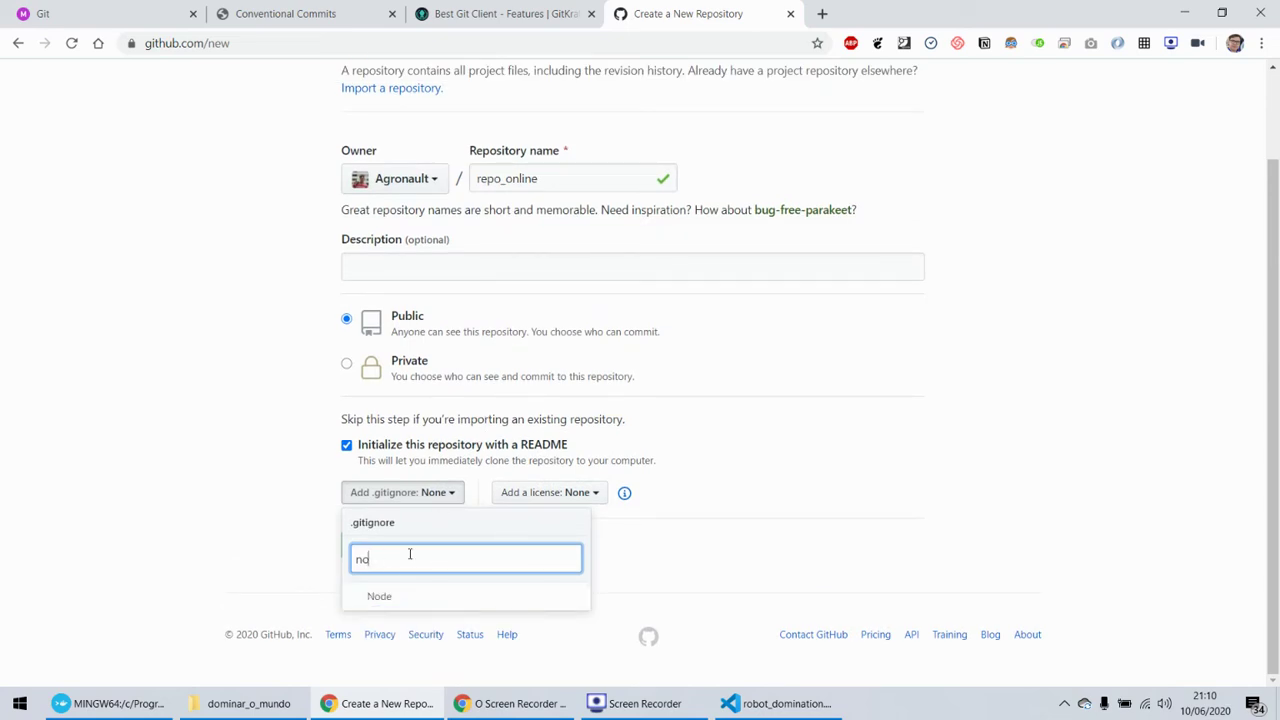
left_click(178, 285)
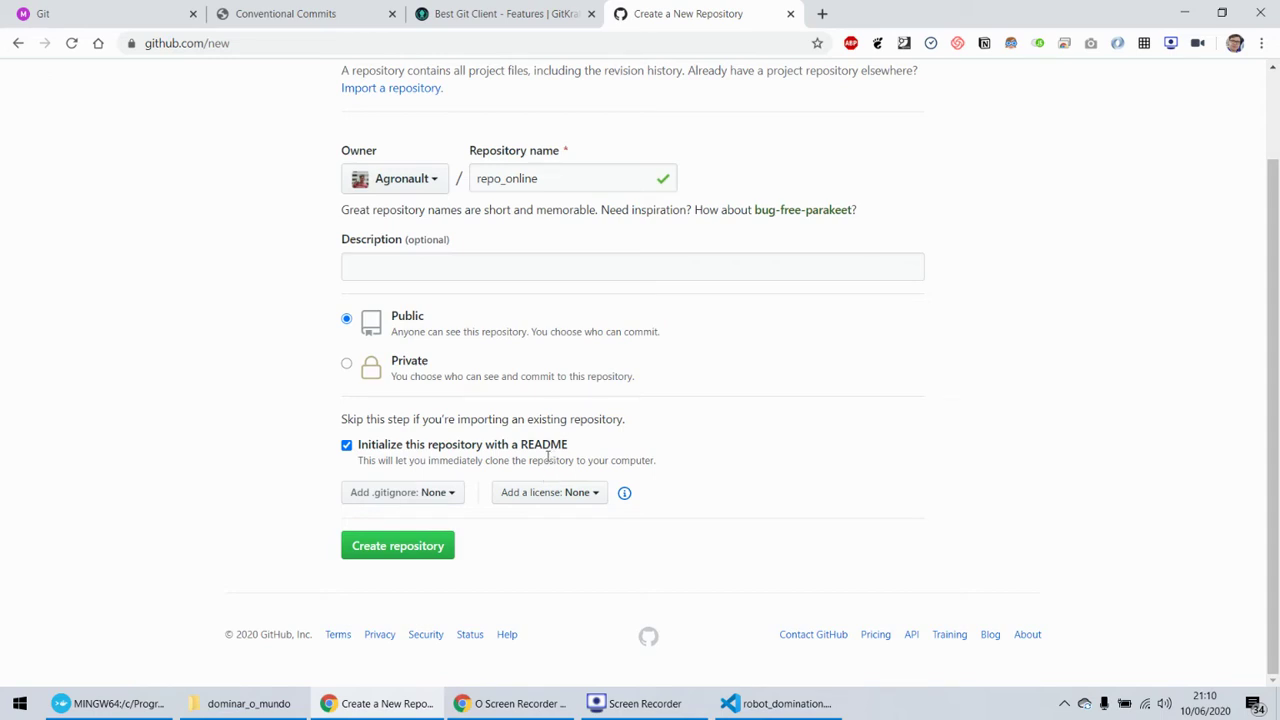
- Look through the available licenses, including the MIT License, and close the list without choosing one
left_click(558, 495)
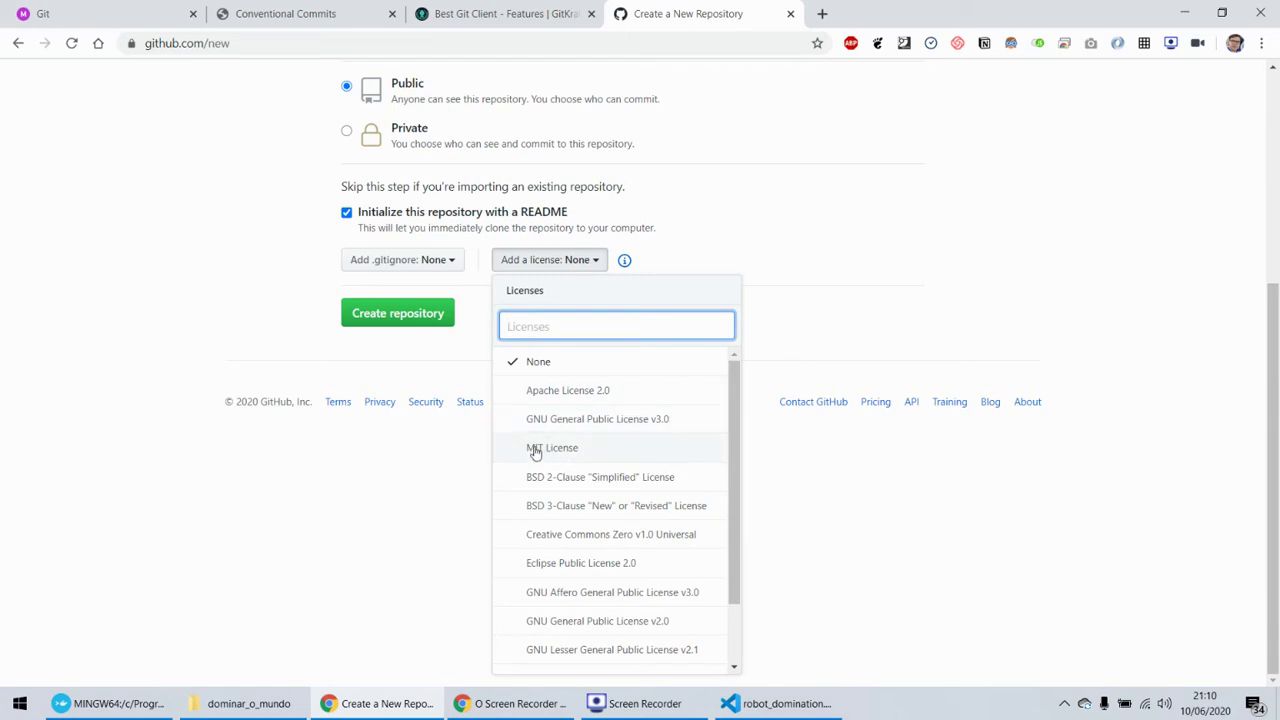
scroll(531, 450, "down", 1)
scroll(535, 525, "up", 1)
scroll(74, 470, "up", 2)
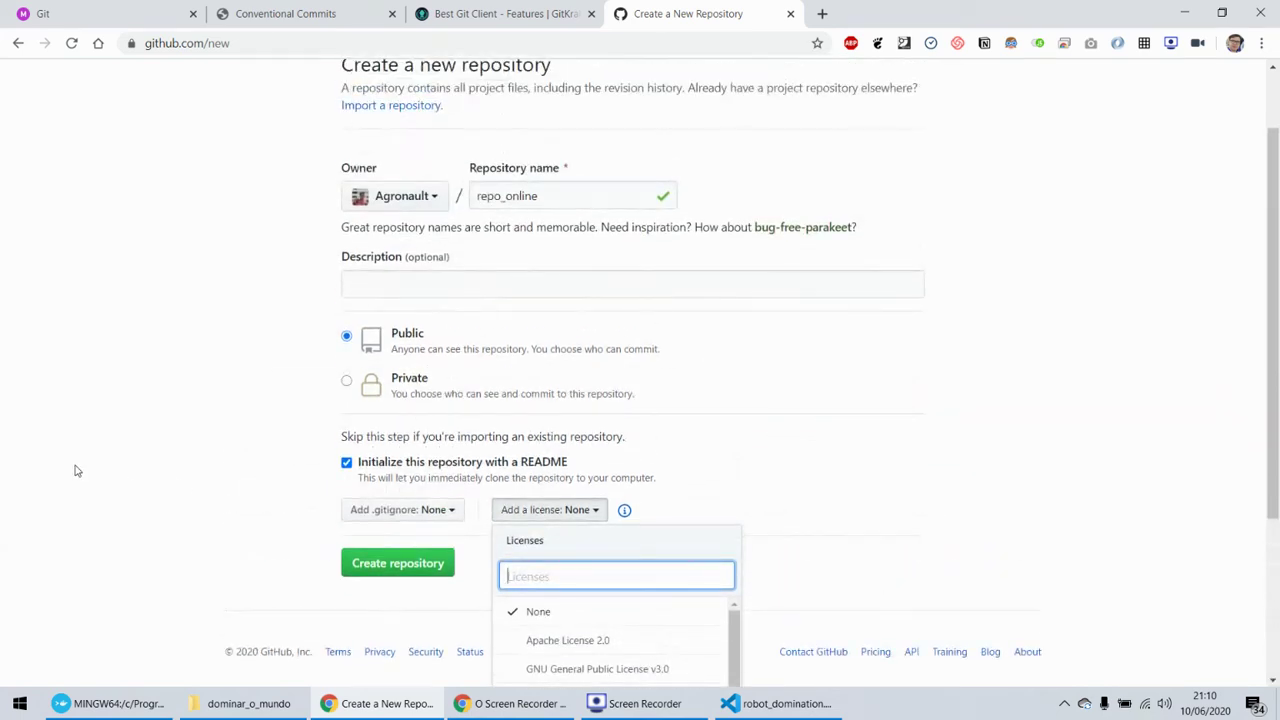
scroll(76, 477, "down", 2)
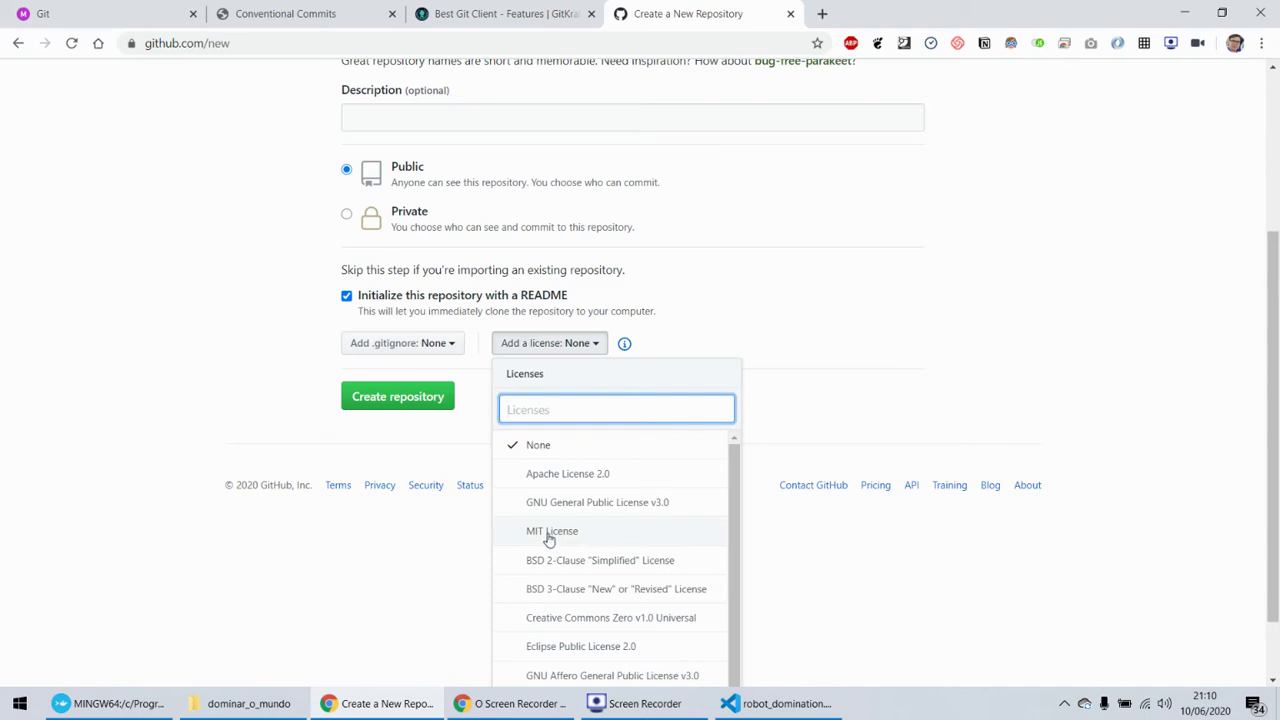
left_click(202, 390)
scroll(204, 390, "up", 1)
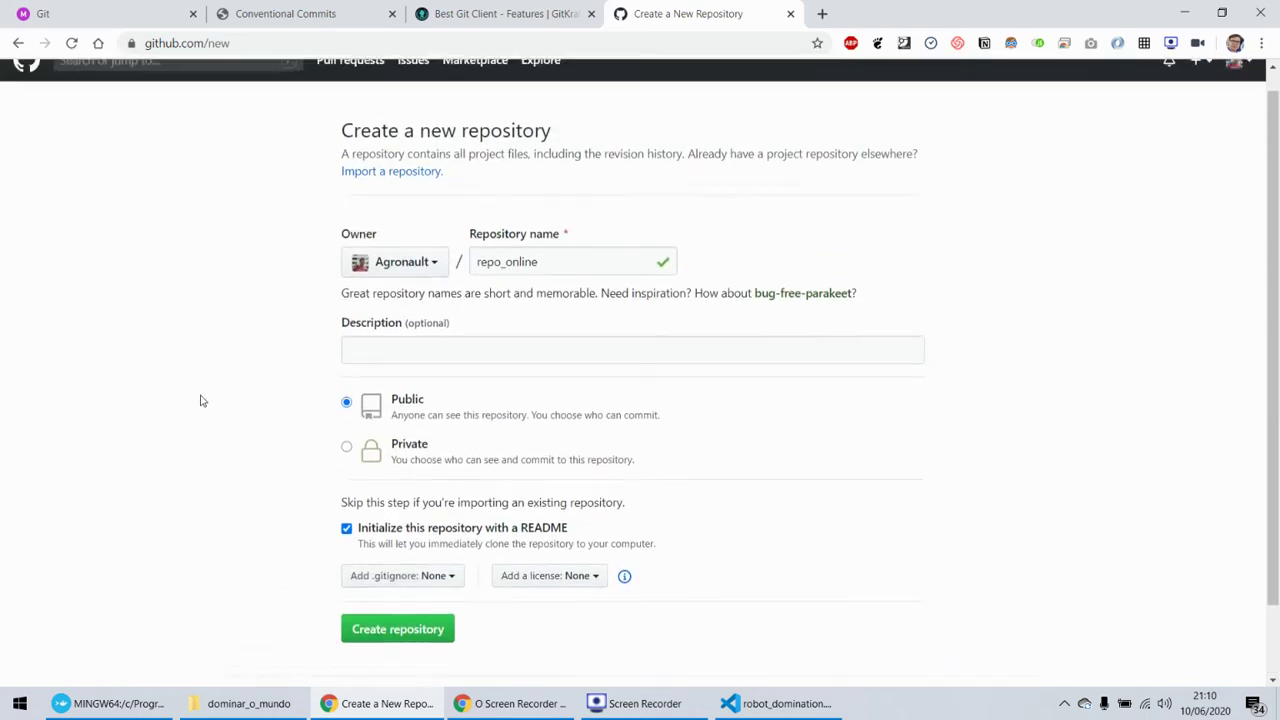
- Enter "uma descrição" as the repository description
scroll(200, 400, "down", 1)
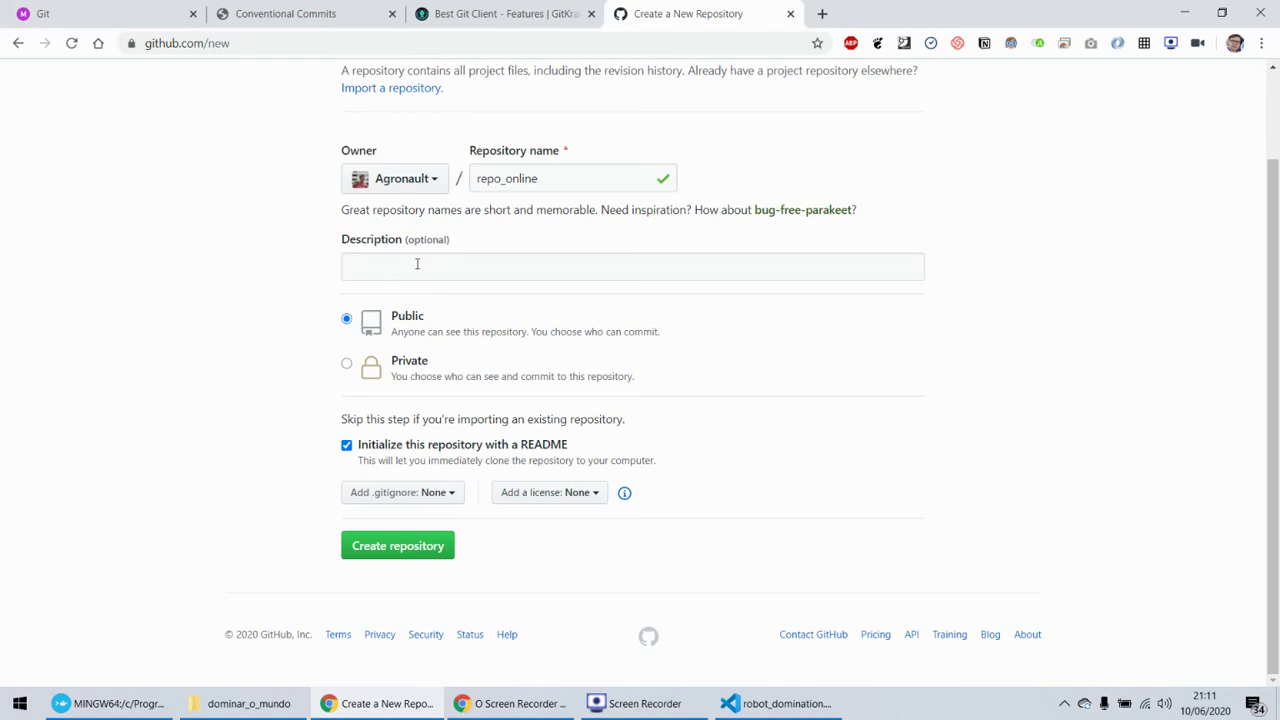
left_click(367, 271)
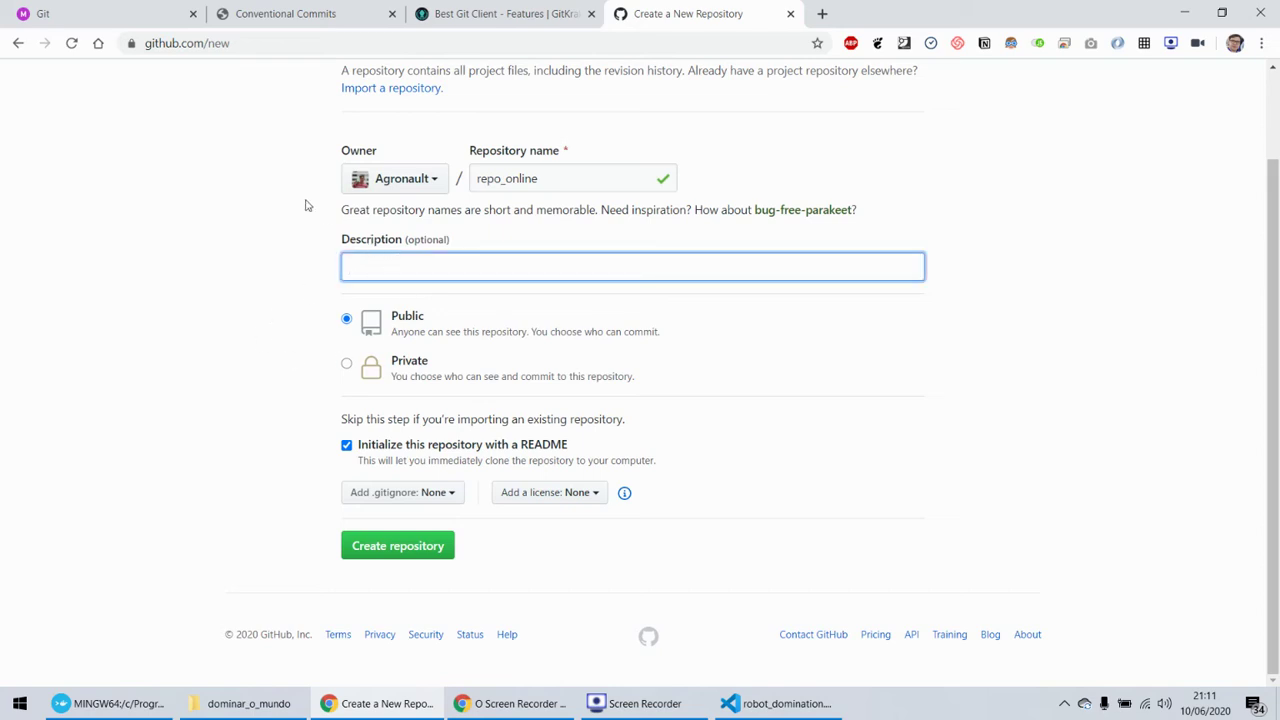
type("uma descrição")
scroll(226, 410, "up", 1)
scroll(229, 385, "down", 1)
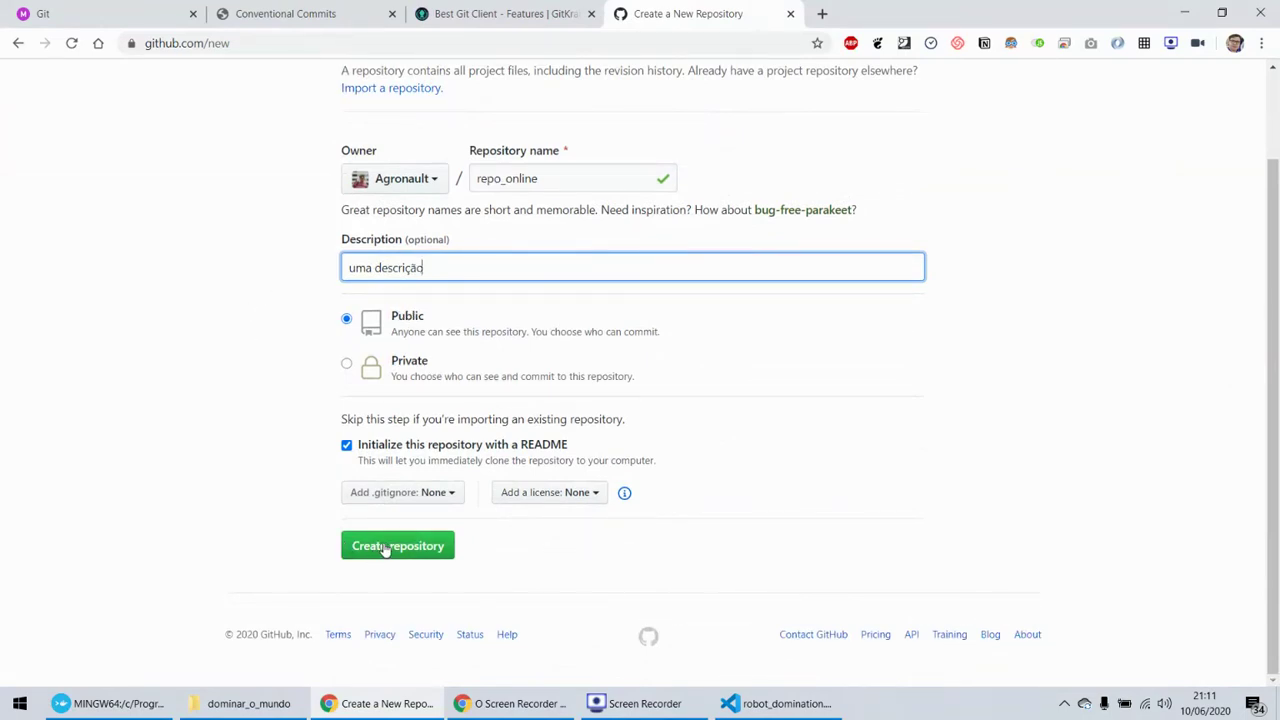
- Set the repository's visibility to Private and create it
left_click(346, 363)
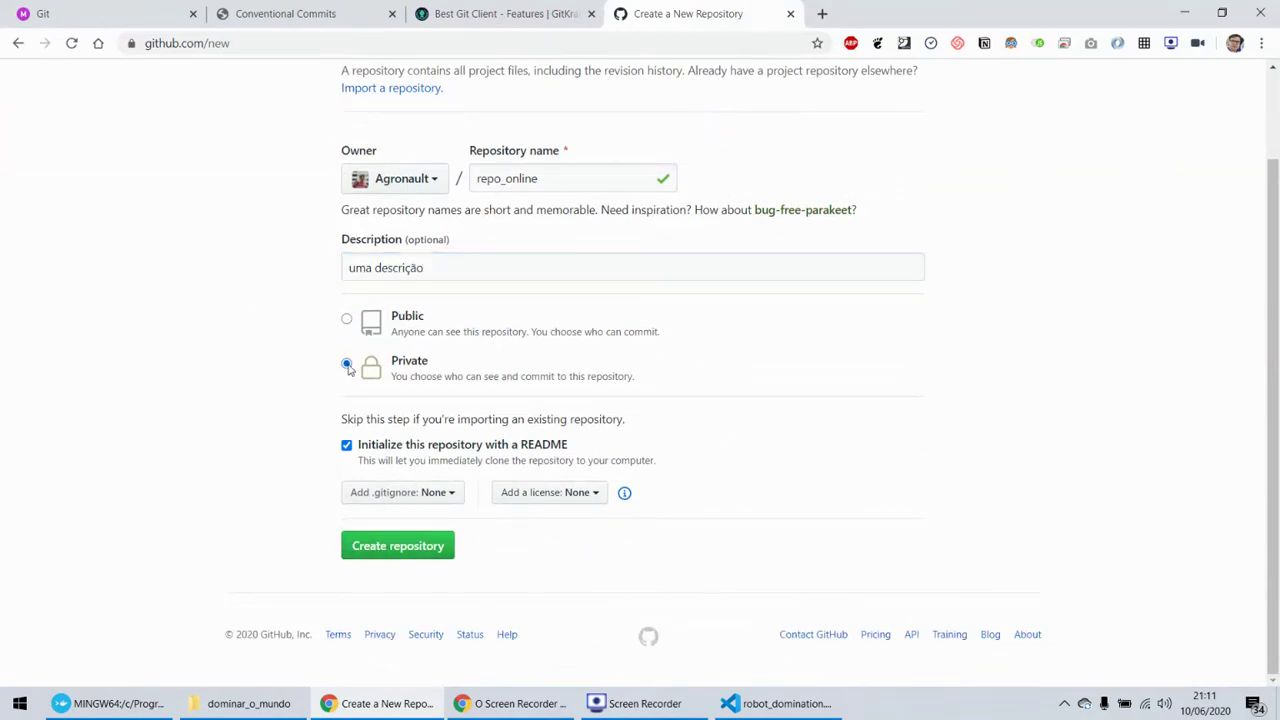
left_click(390, 548)
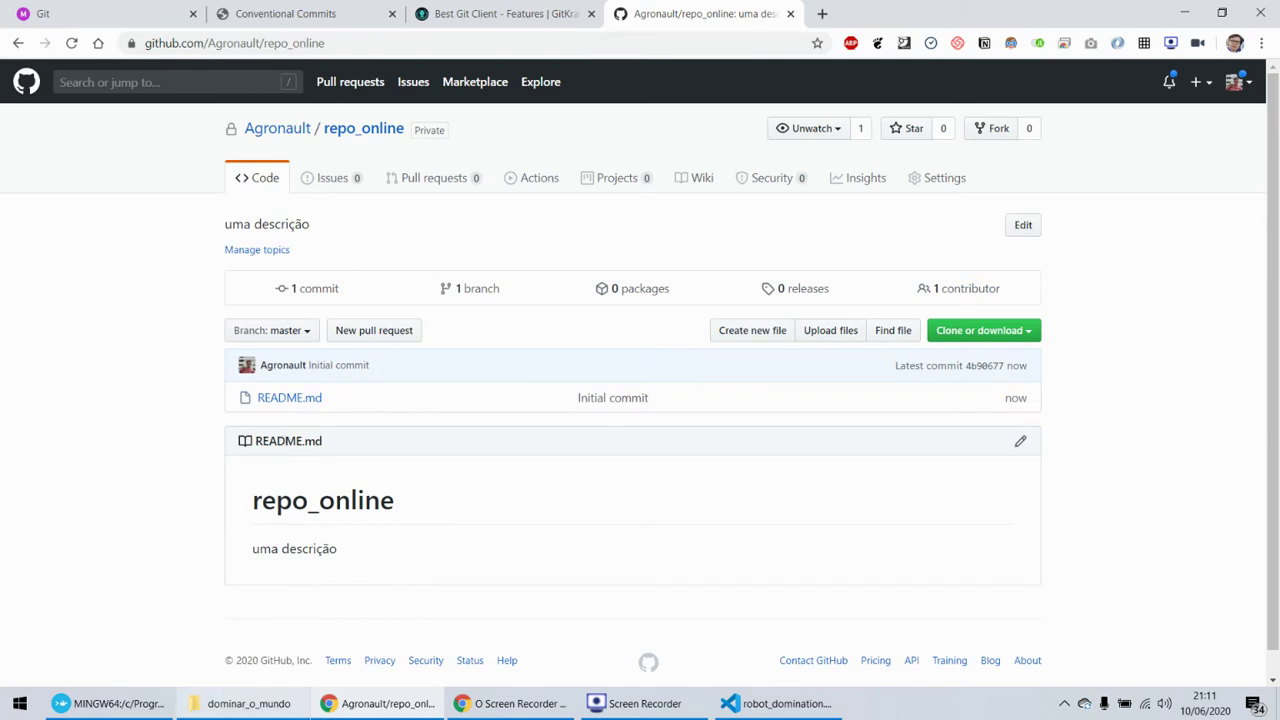
- Compare the contents of the local dominar_o_mundo folder with the repo_online page on GitHub
left_click(240, 703)
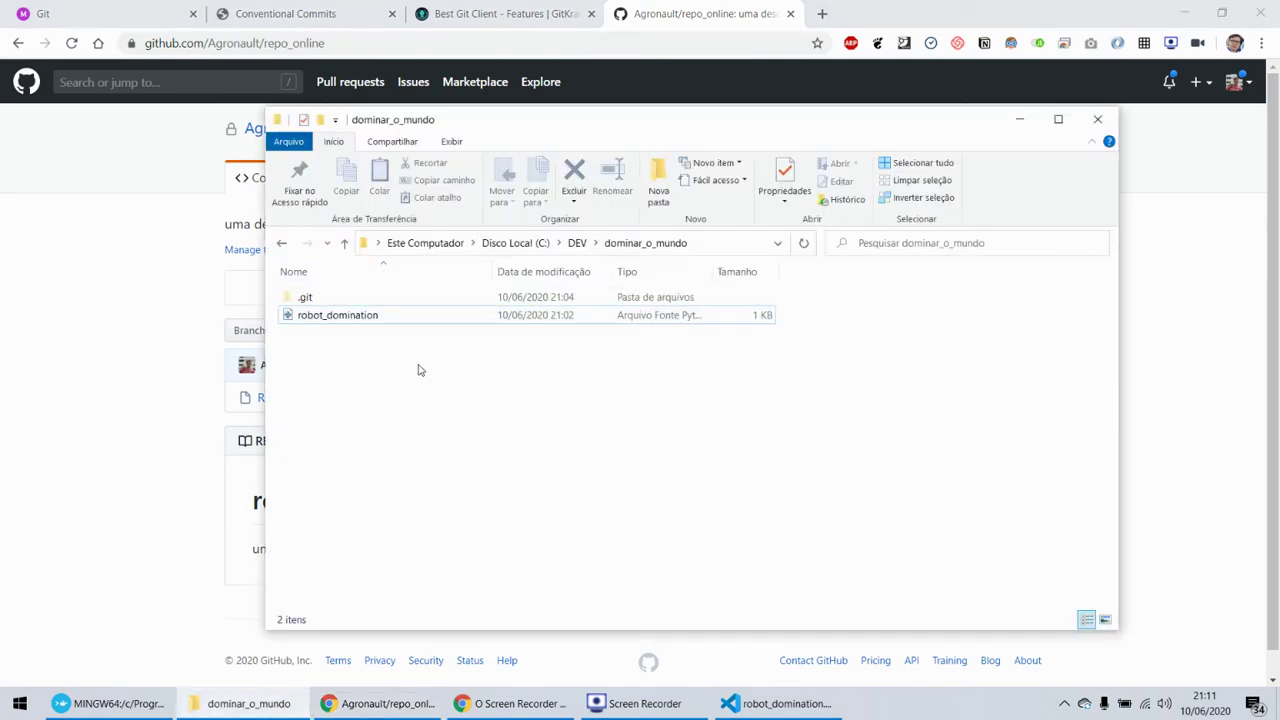
left_click(49, 400)
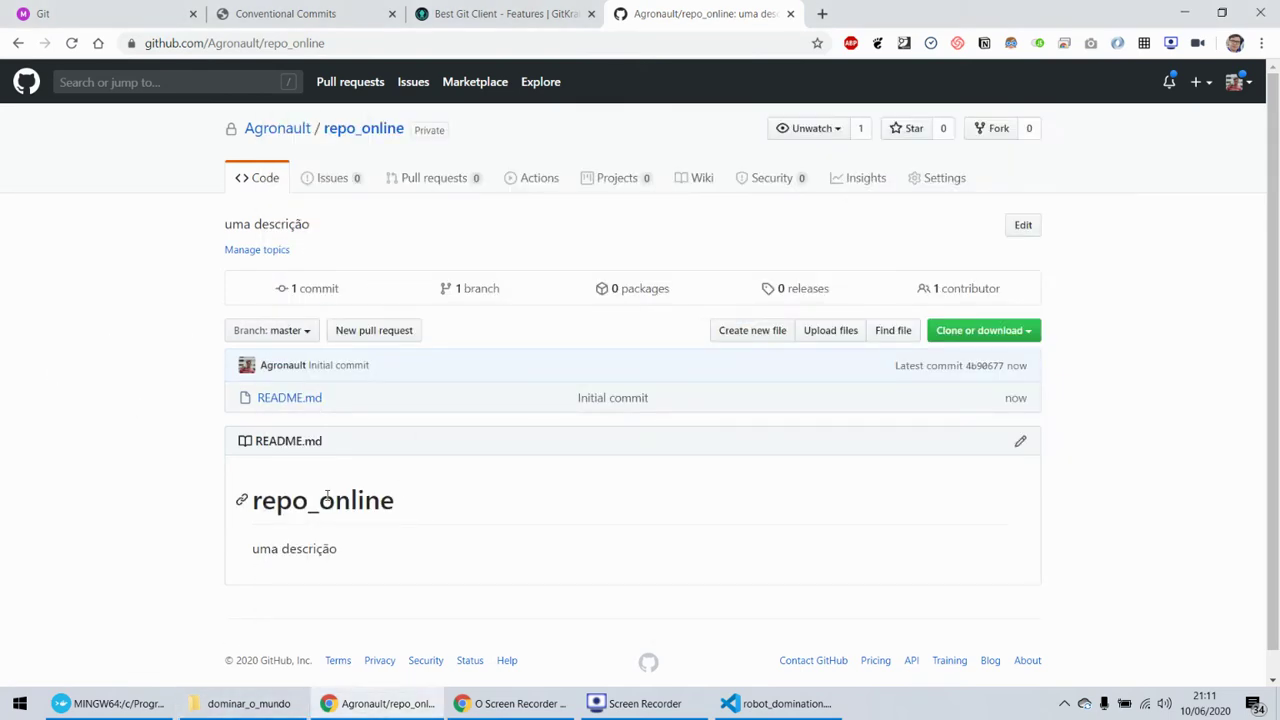
left_click(240, 703)
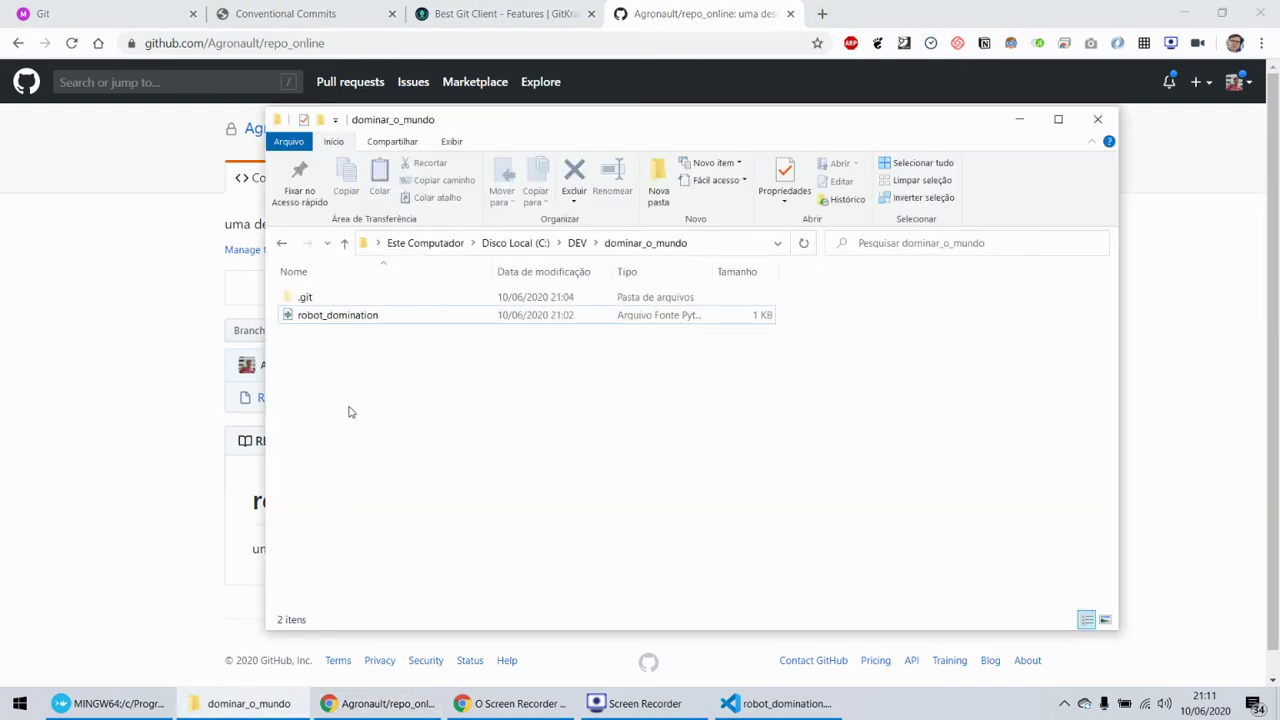
left_click(163, 377)
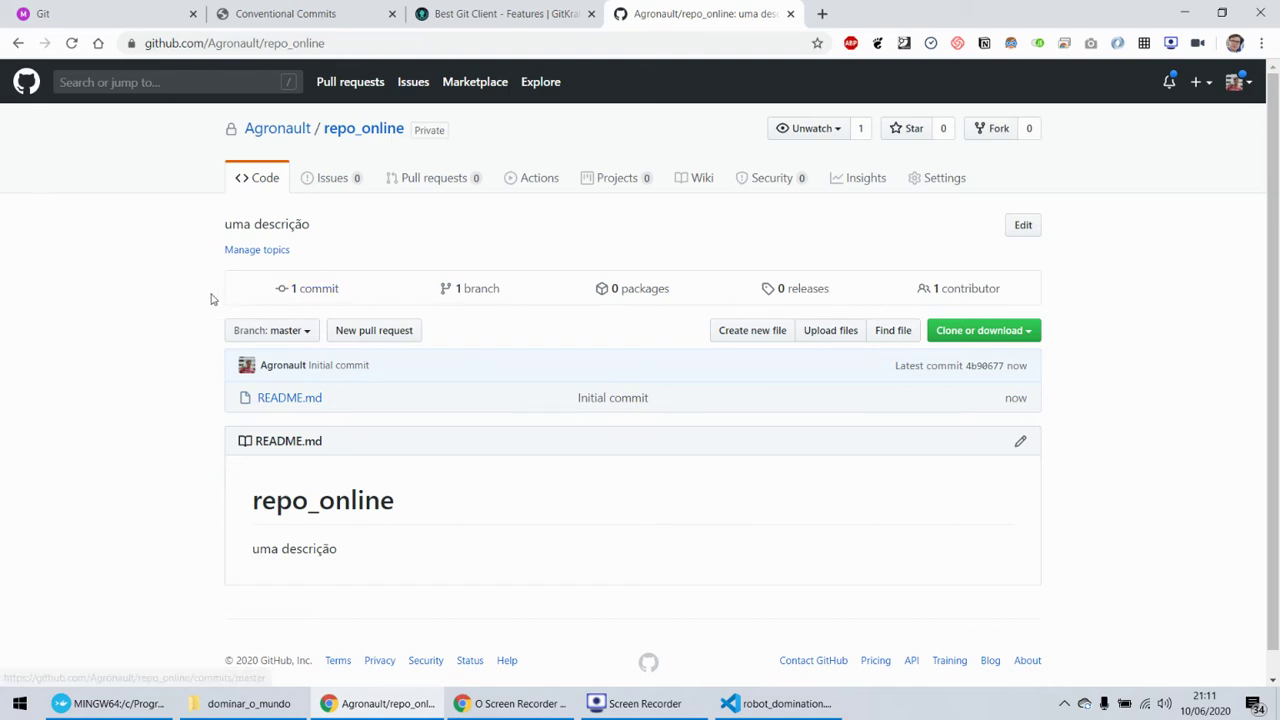
- Examine the repo_online contributor statistics, select the Jun 1 – Jun 9, 2020 range in the contributions graph, and return to the repository's main page
left_click(940, 292)
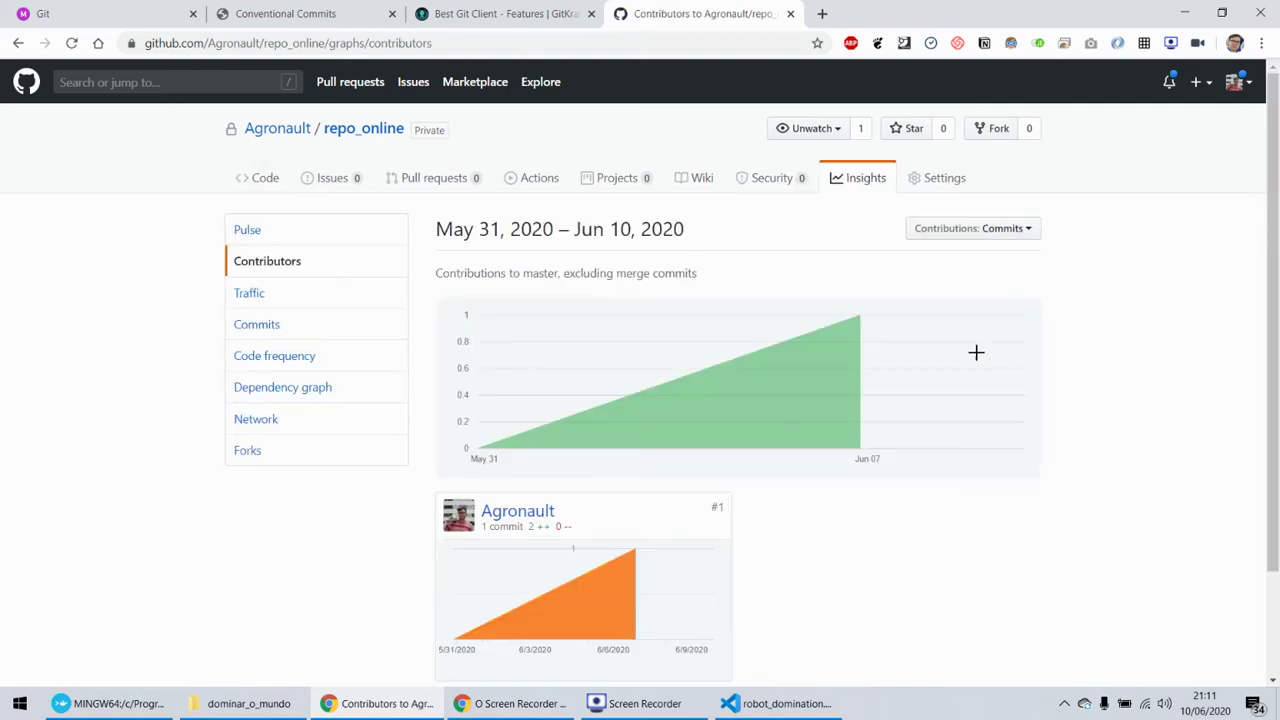
scroll(976, 352, "down", 2)
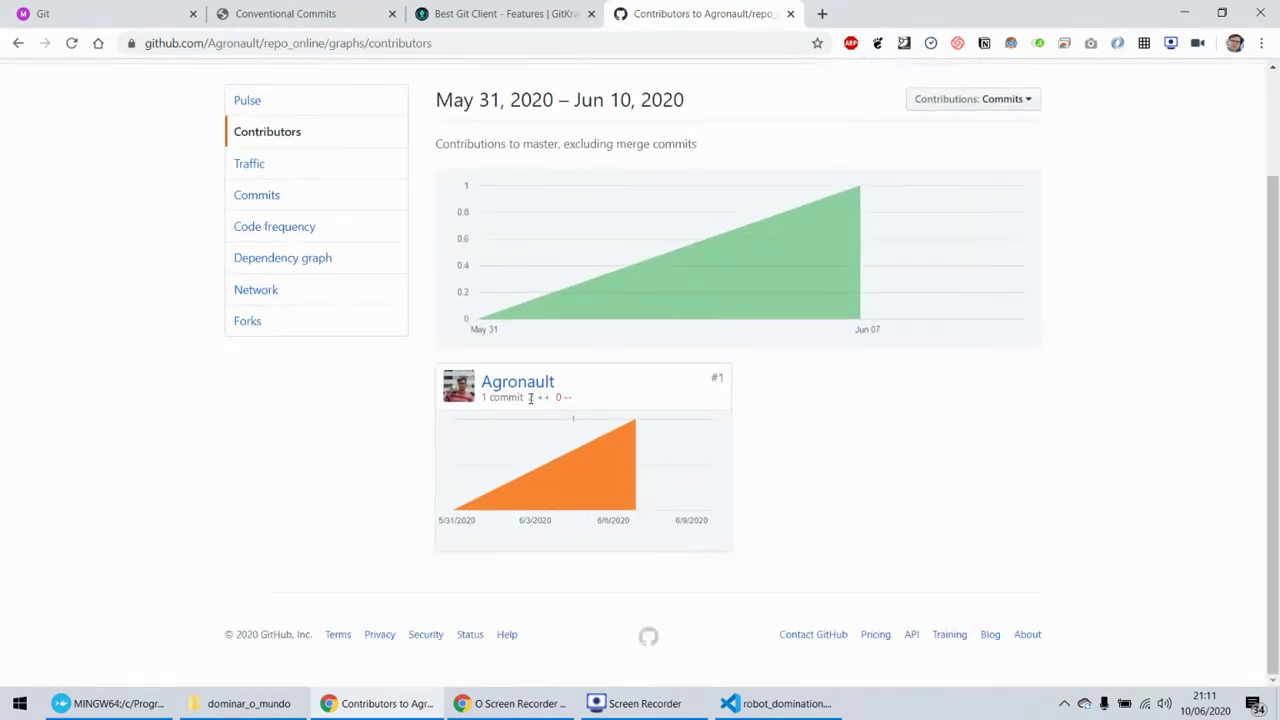
left_click_drag(530, 397, 552, 398)
left_click(578, 403)
scroll(890, 290, "up", 2)
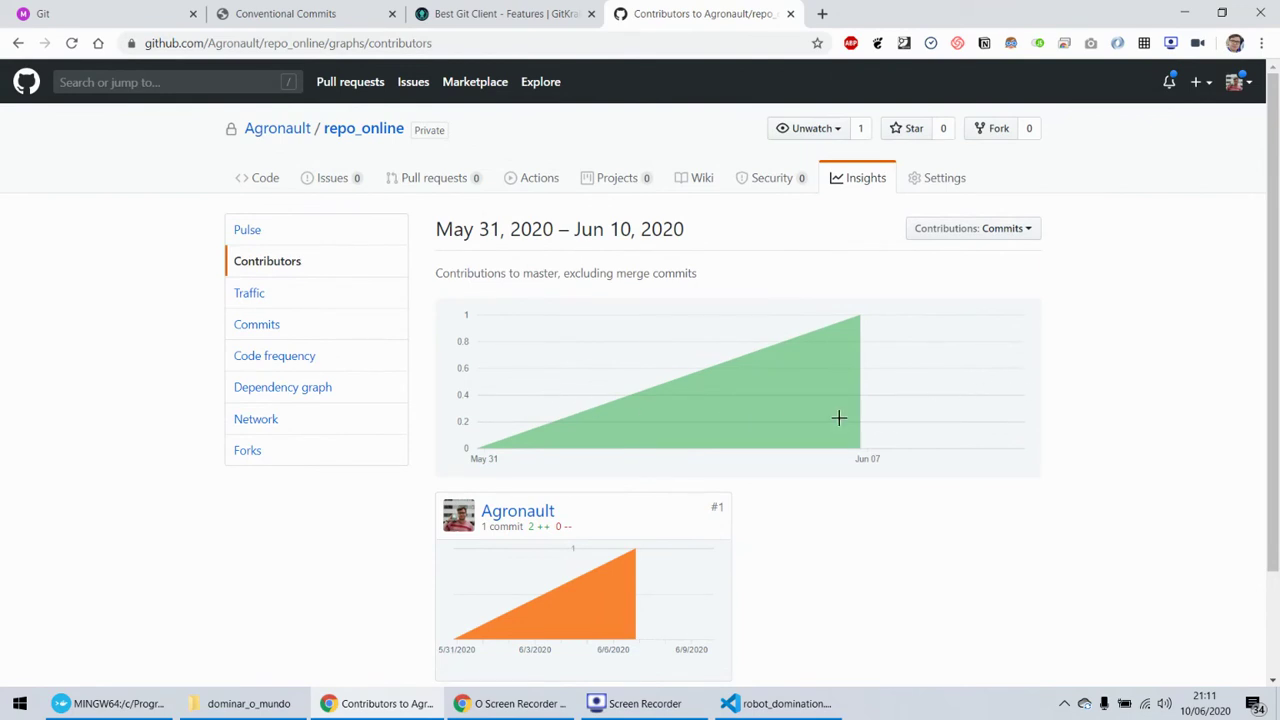
mouse_move(553, 409)
left_mouse_down()
mouse_move(651, 420)
mouse_move(972, 412)
left_mouse_up()
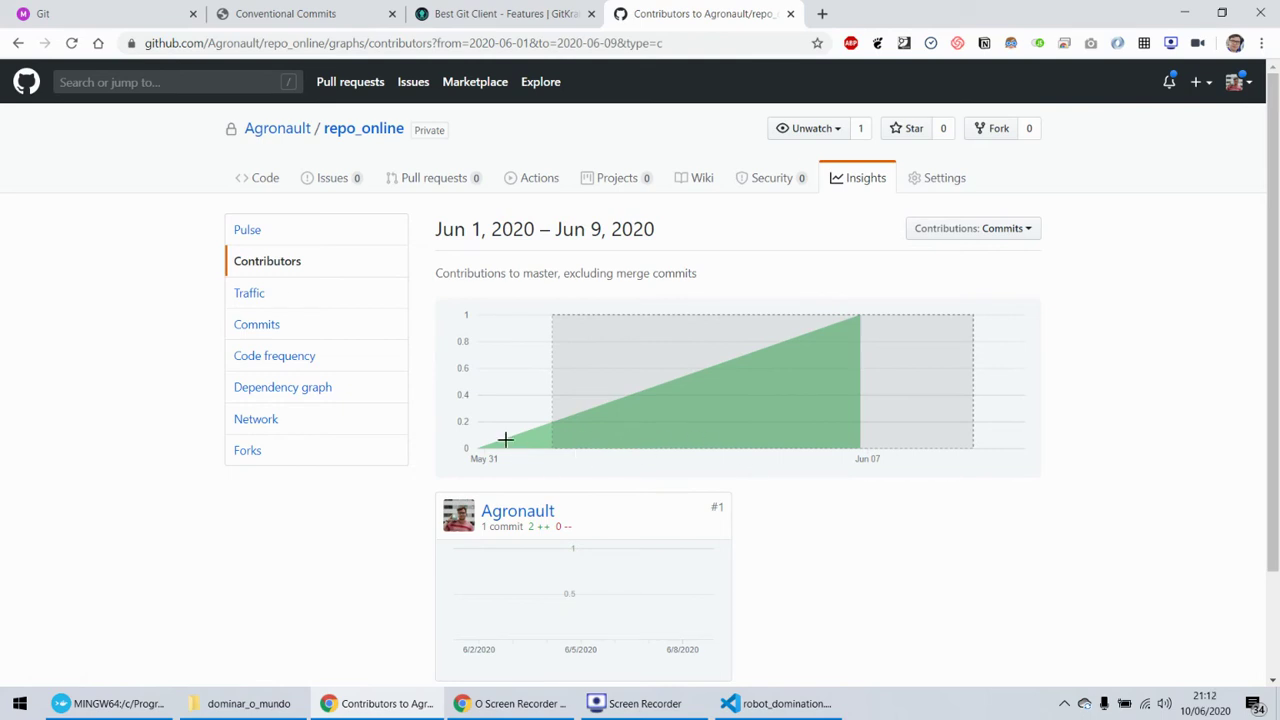
left_click(354, 134)
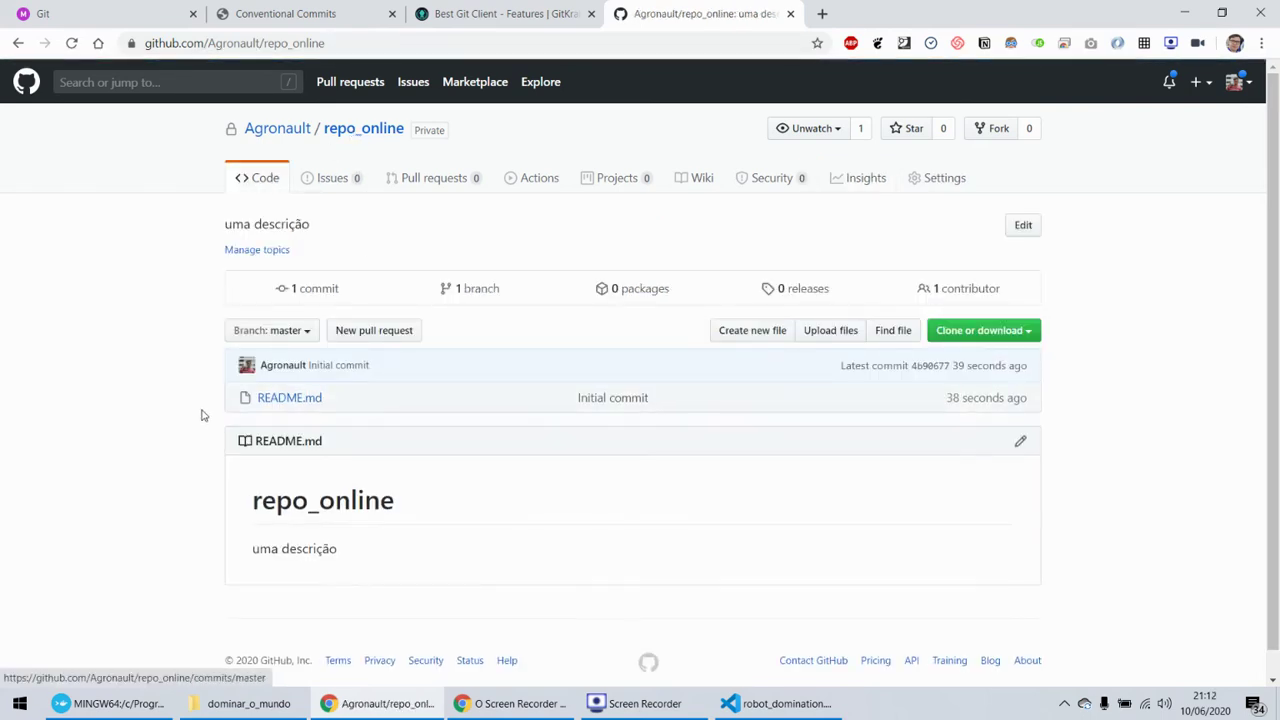
- Show the clone options of repo_online and copy its HTTPS URL
scroll(134, 397, "down", 1)
scroll(140, 398, "up", 1)
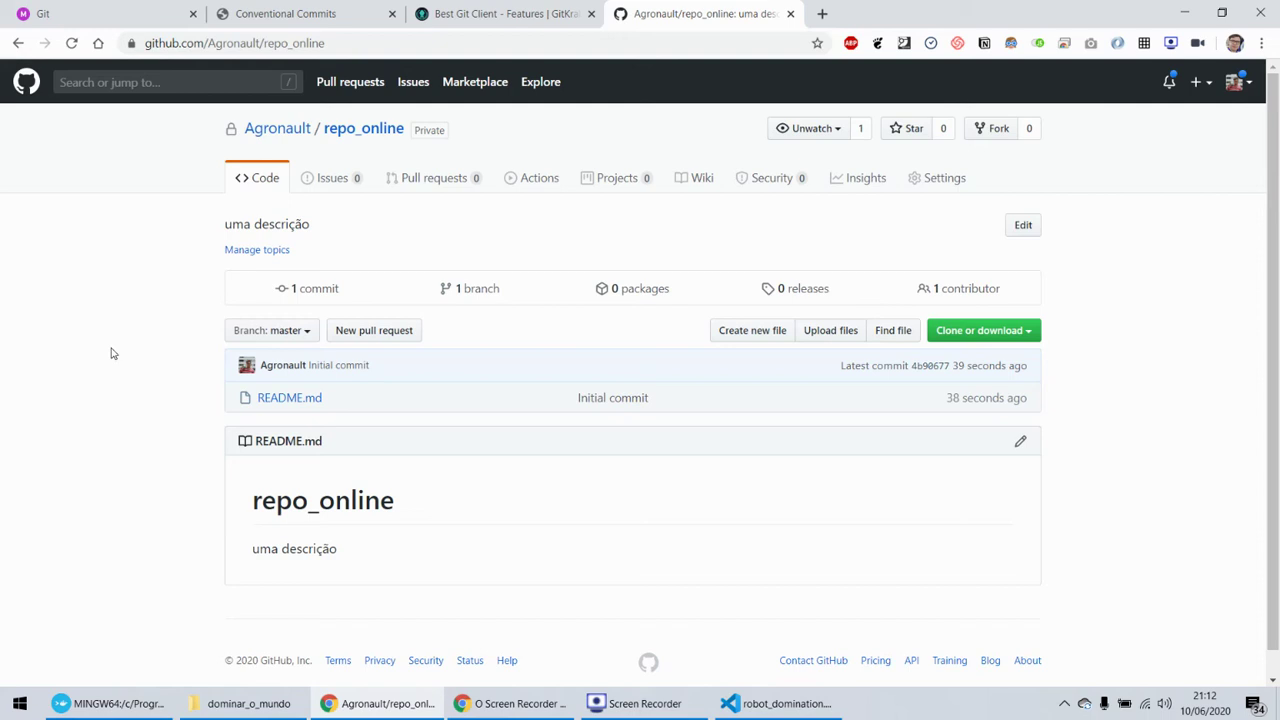
left_click(1018, 334)
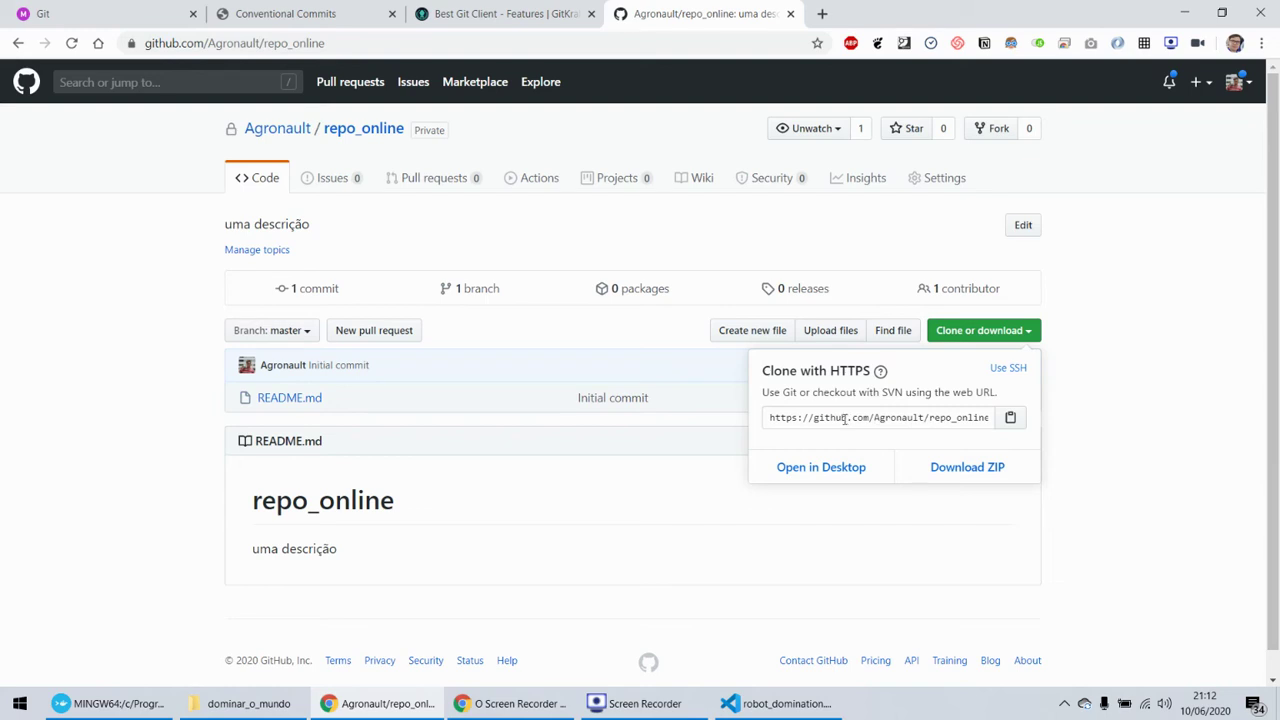
left_click(771, 419)
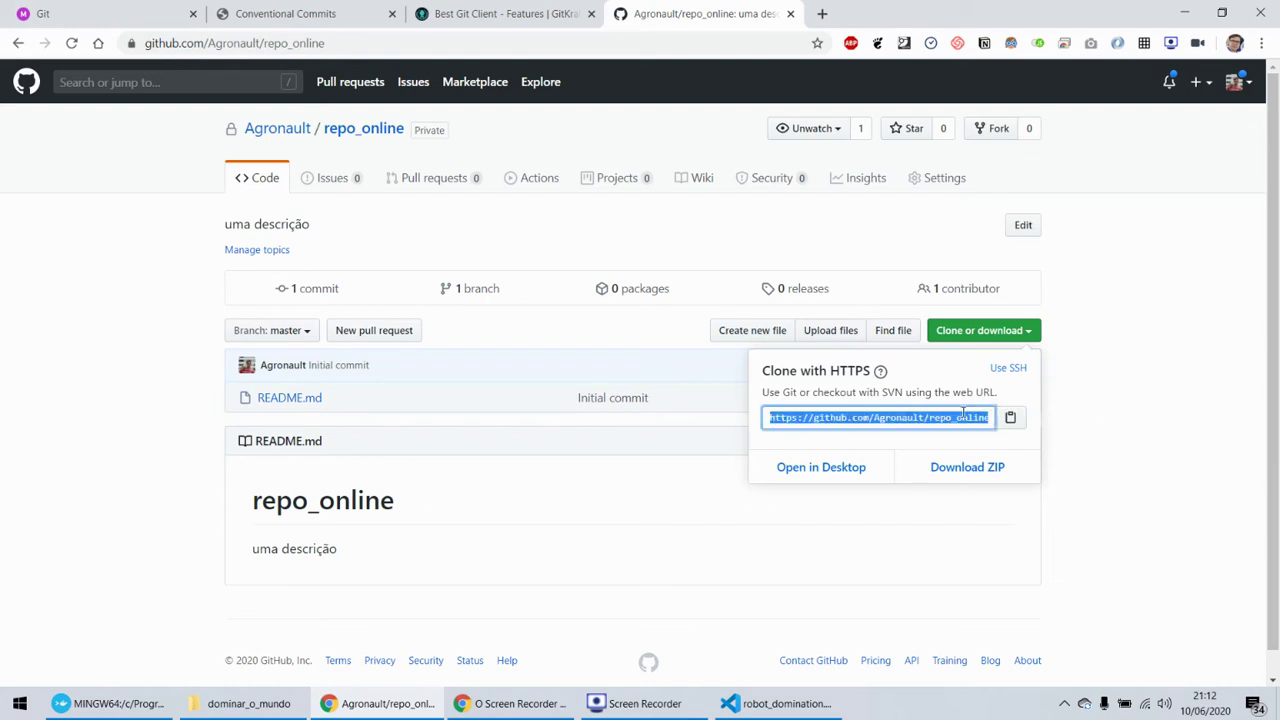
left_click(1010, 417)
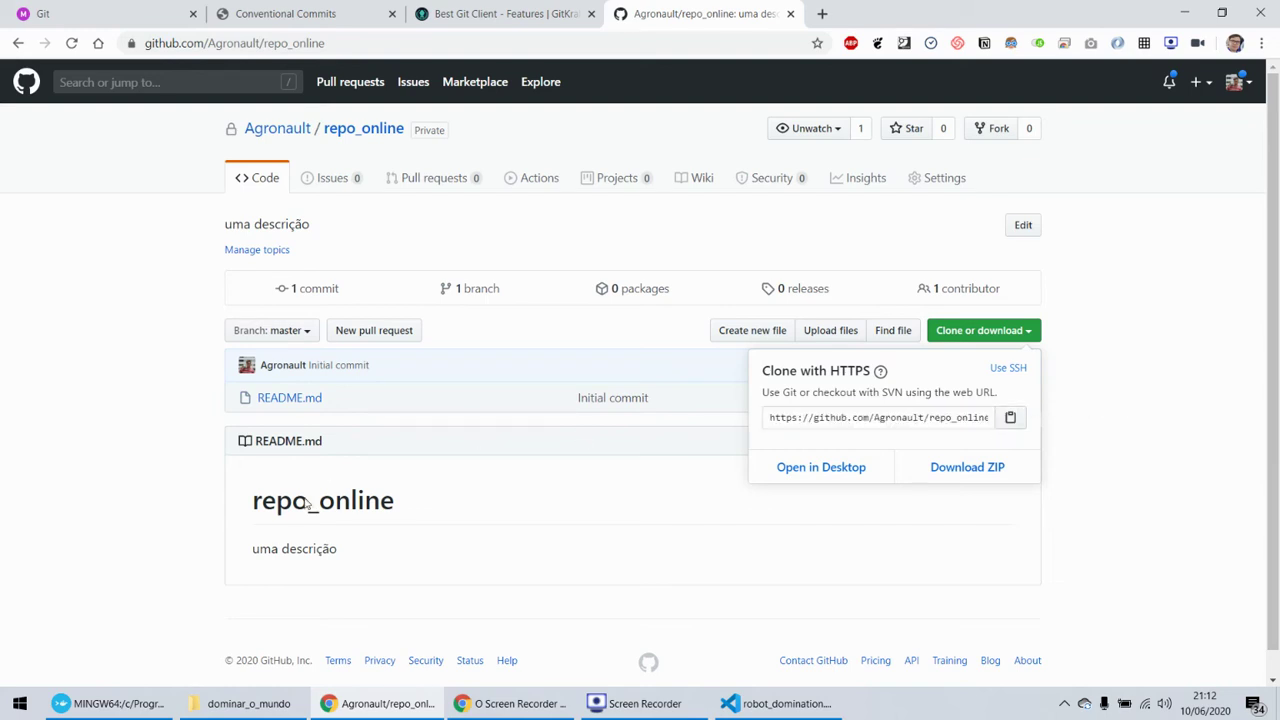
- Switch to File Explorer, go up to the DEV folder and open Git Bash there
left_click(240, 703)
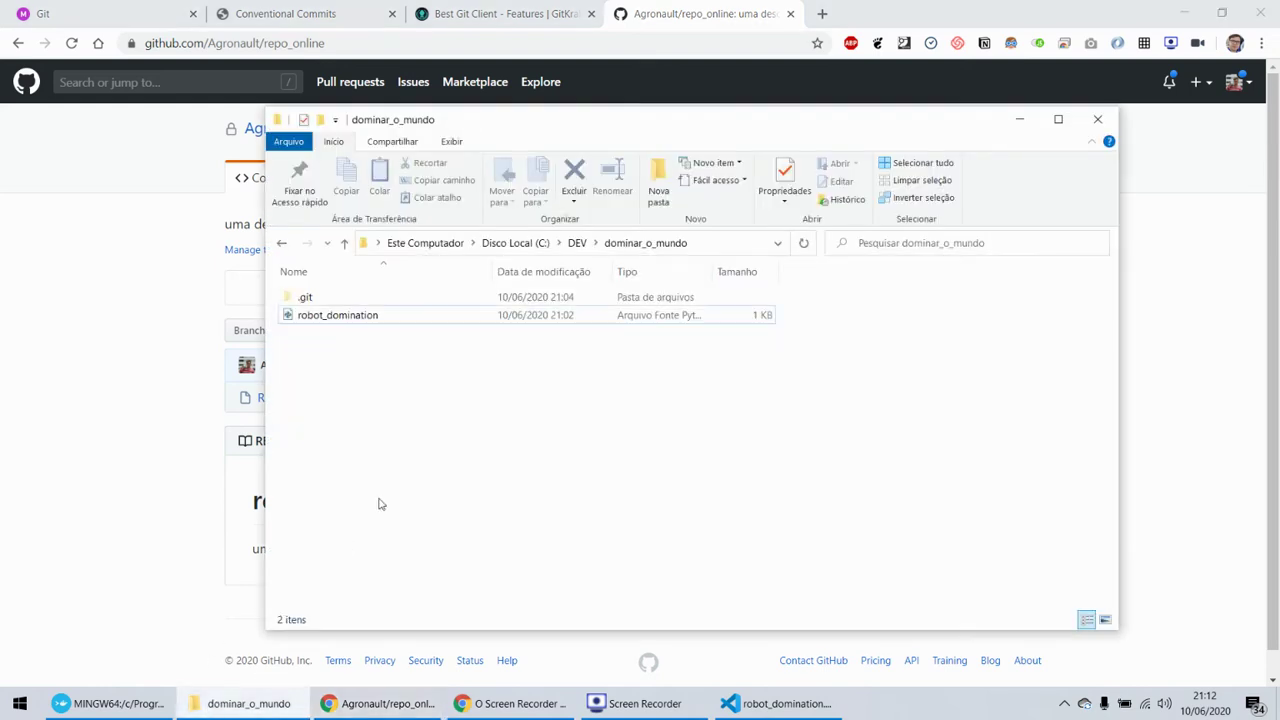
left_click(577, 243)
right_click(437, 397)
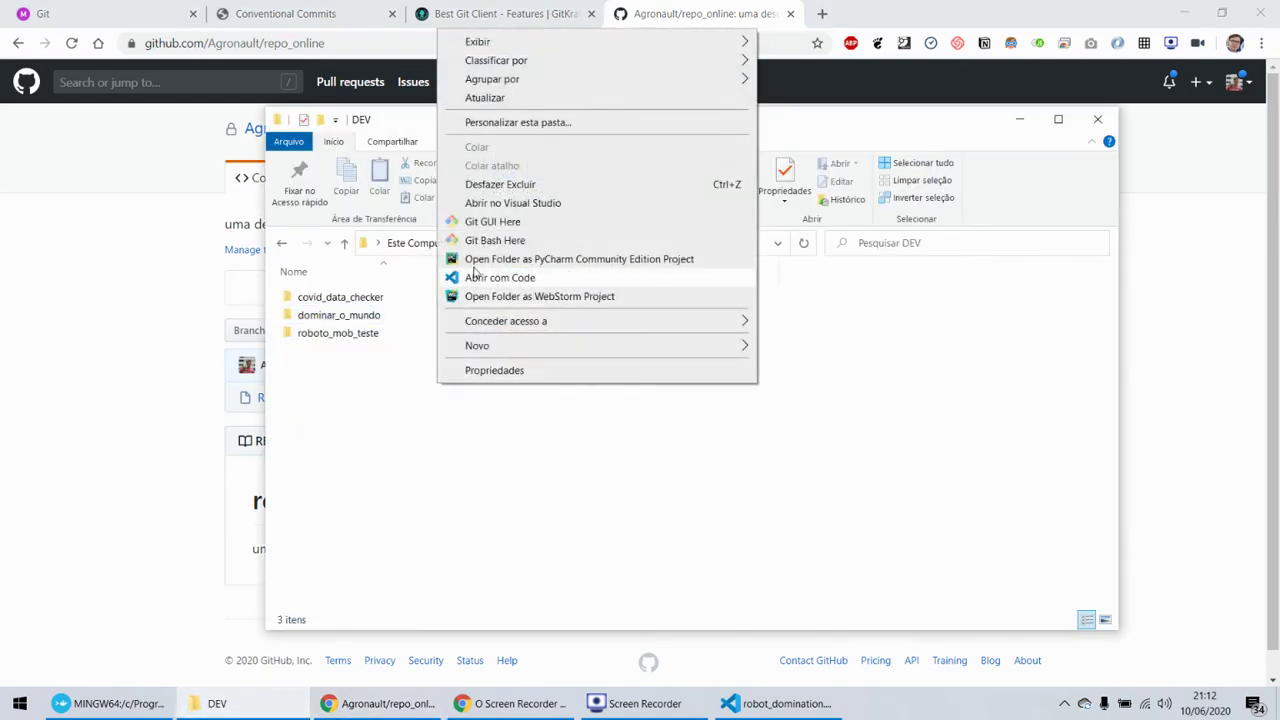
left_click(481, 245)
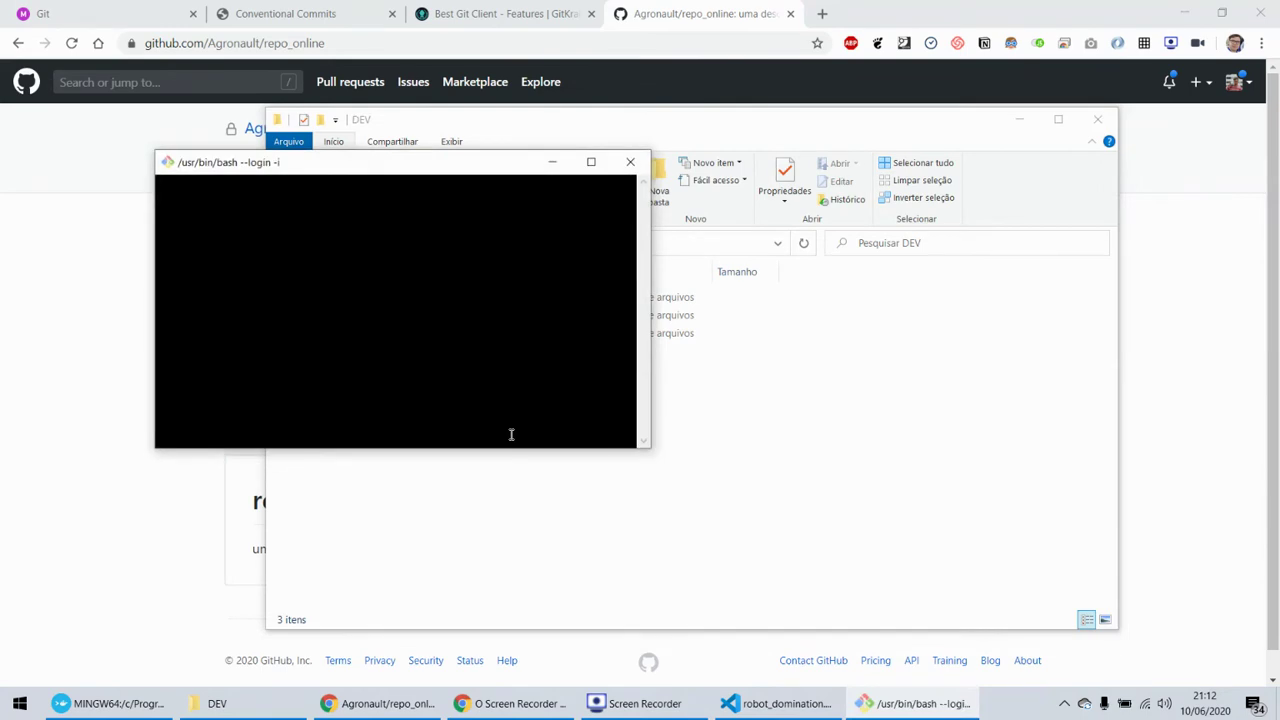
- Clone repo_online into the DEV folder with git clone and the copied HTTPS URL, and close the terminal
type("git cl")
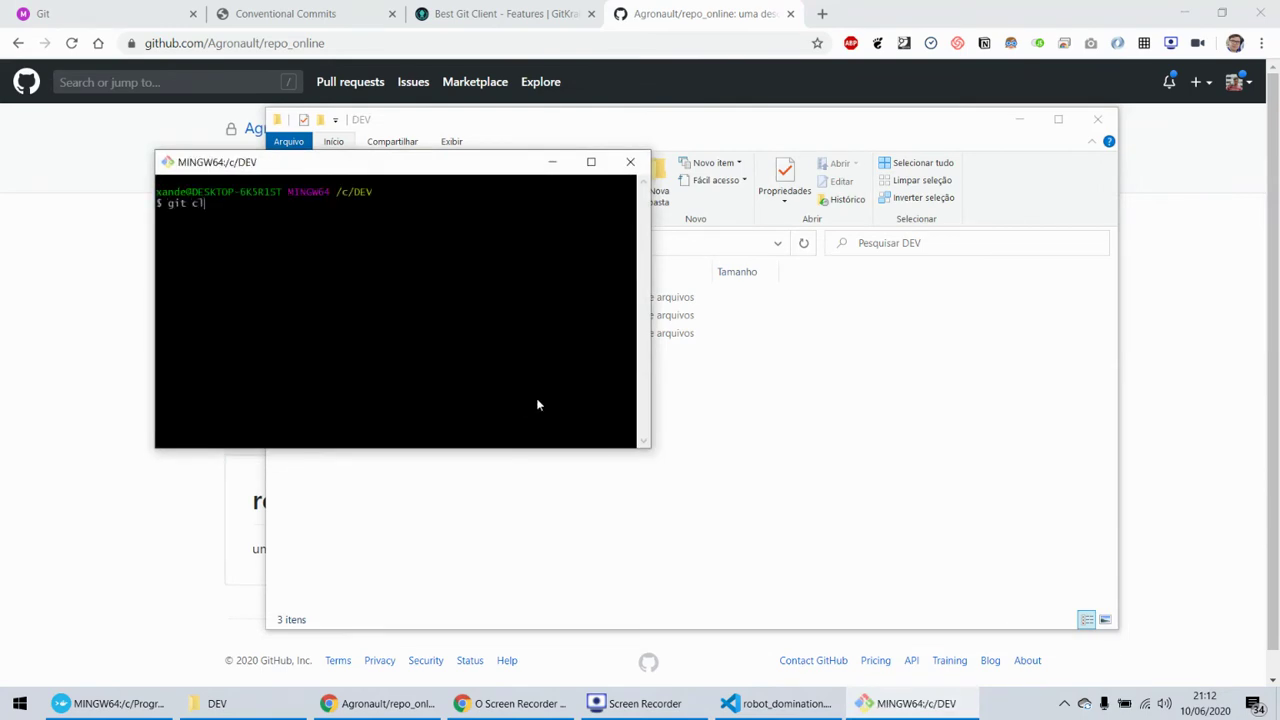
type("one")
key("shift+Insert")
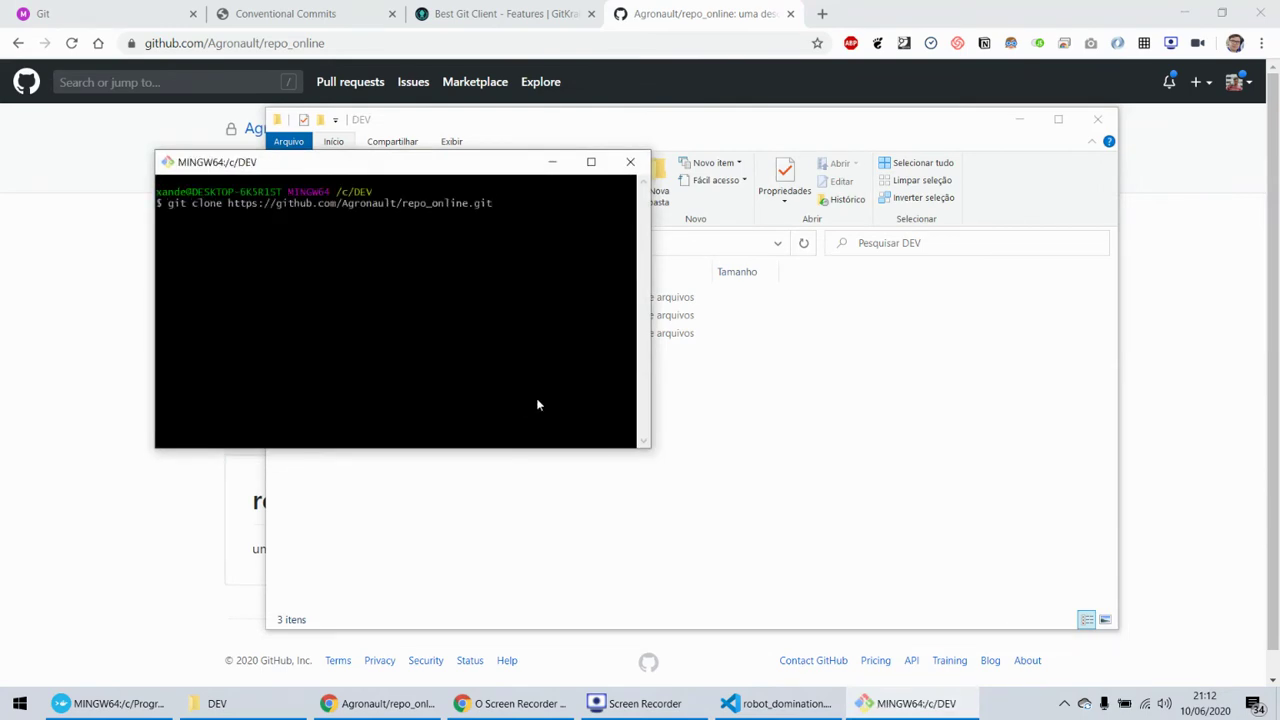
key("Return")
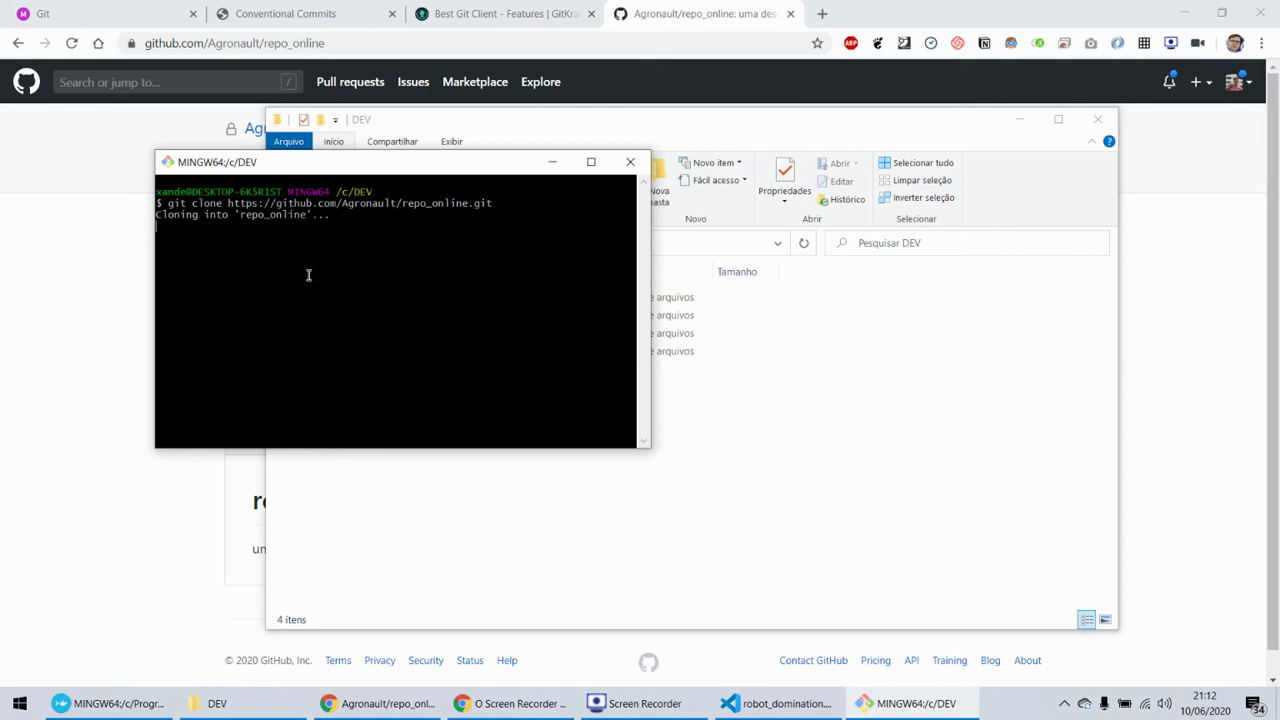
left_click(630, 161)
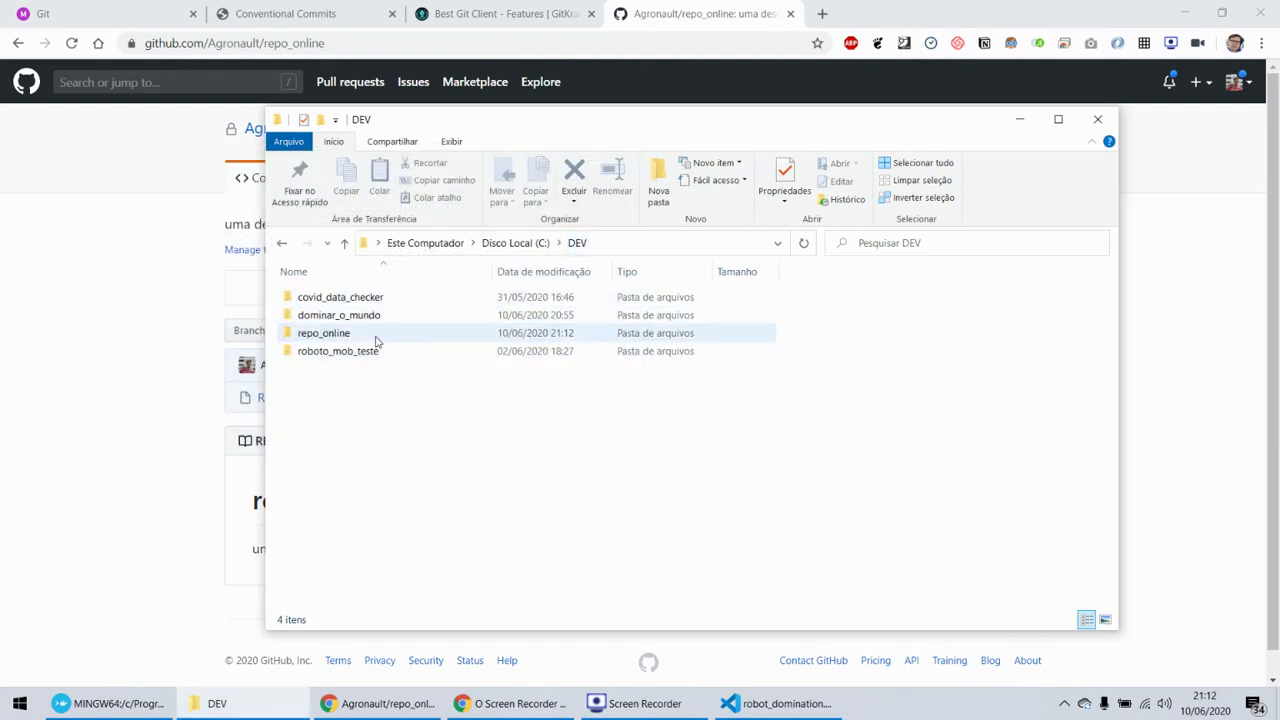
- Open the cloned repo_online folder and compare its files with those on the GitHub repository page
double_click(375, 340)
left_click(144, 386)
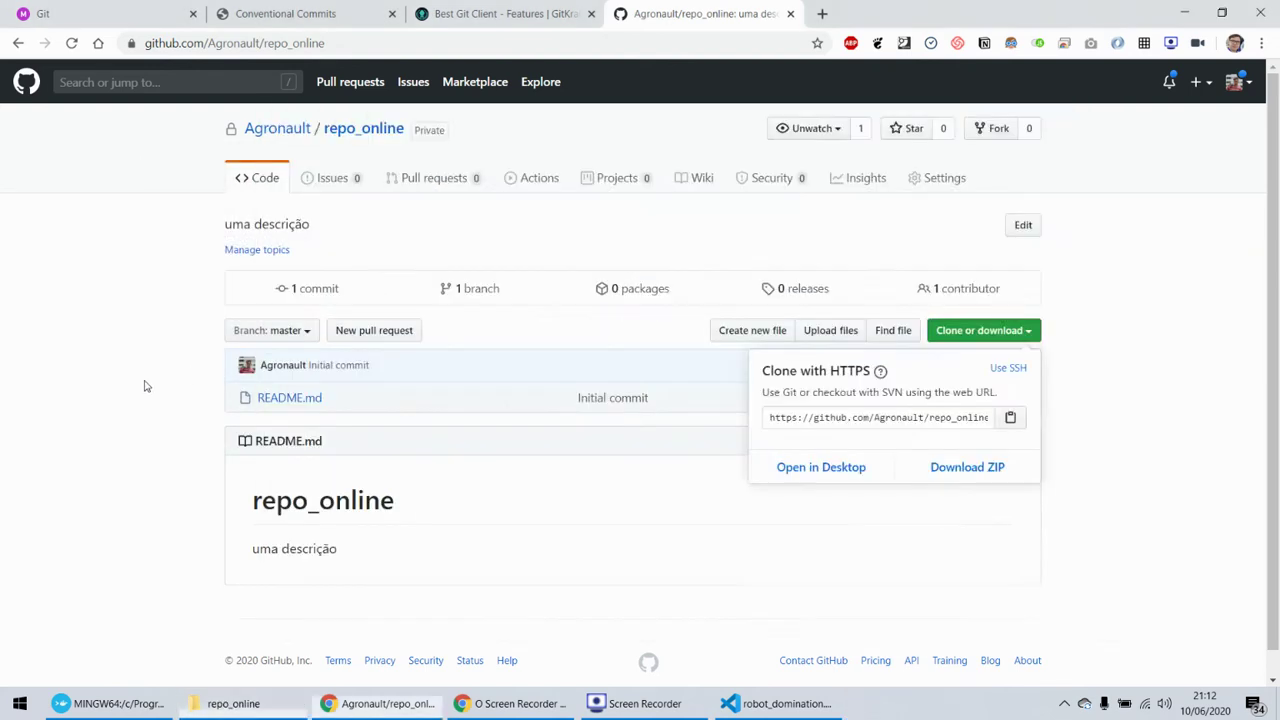
scroll(144, 386, "down", 1)
key("alt+Tab")
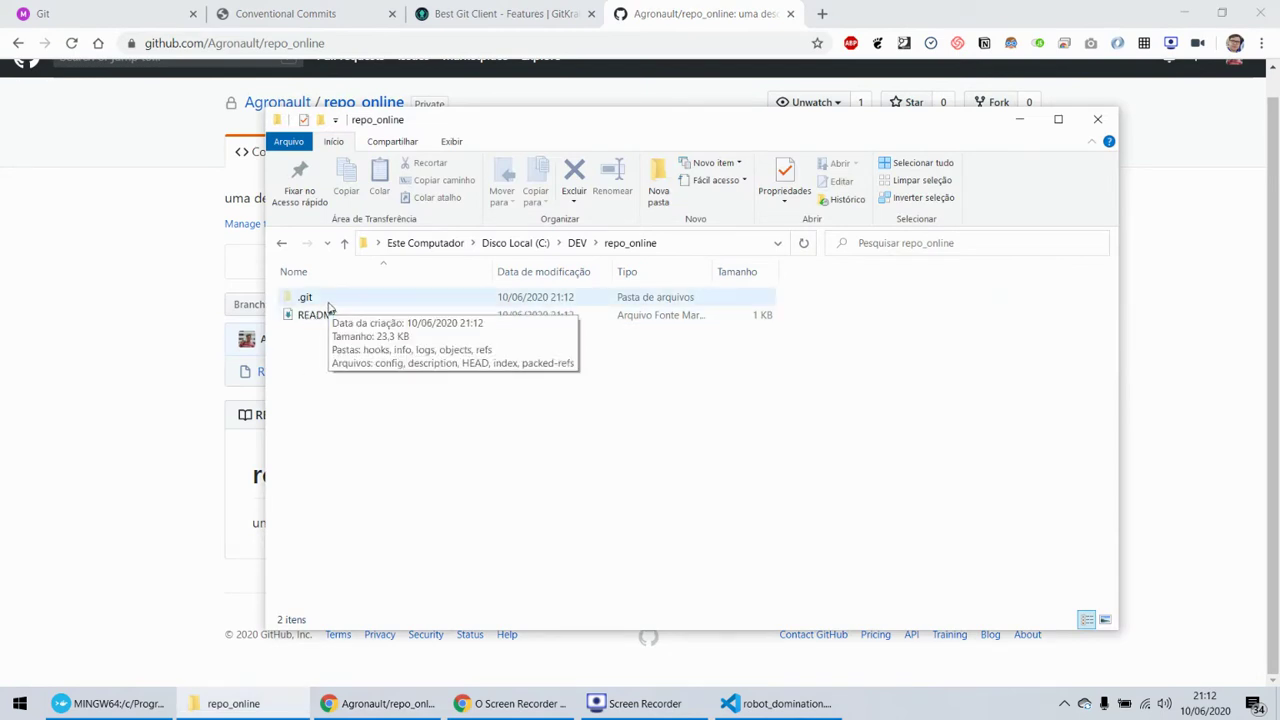
left_click(166, 310)
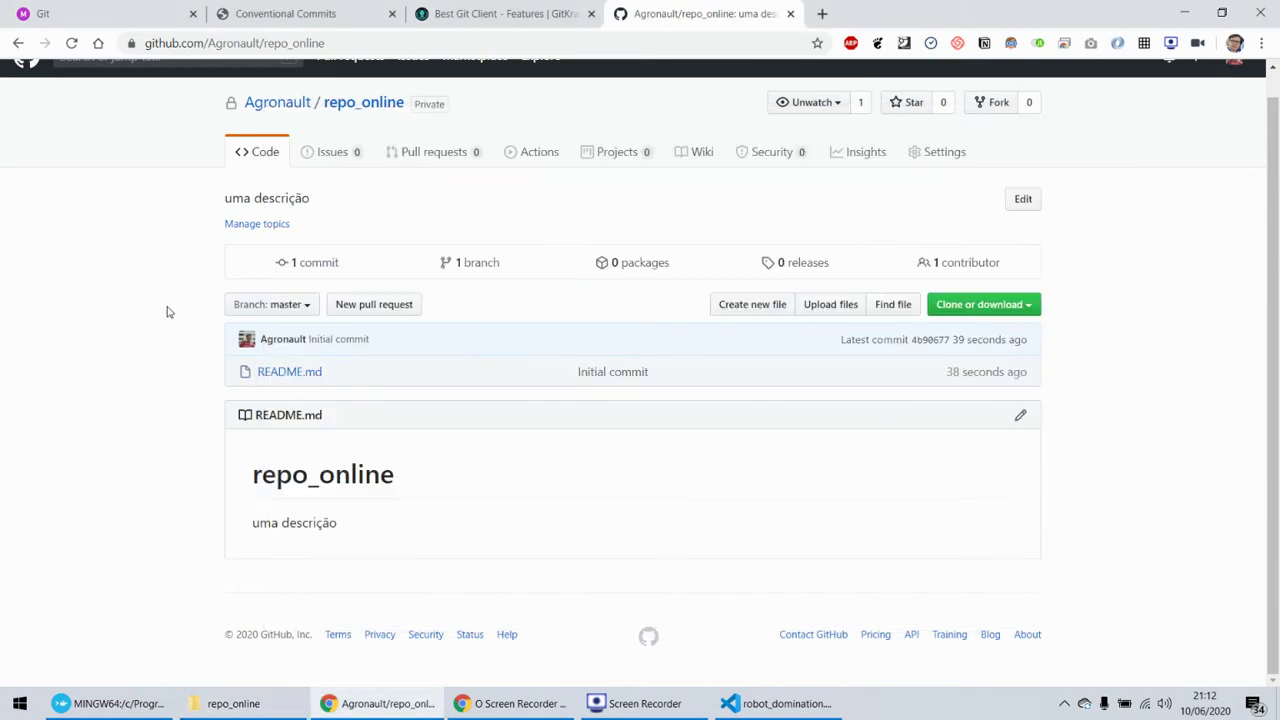
scroll(169, 313, "up", 1)
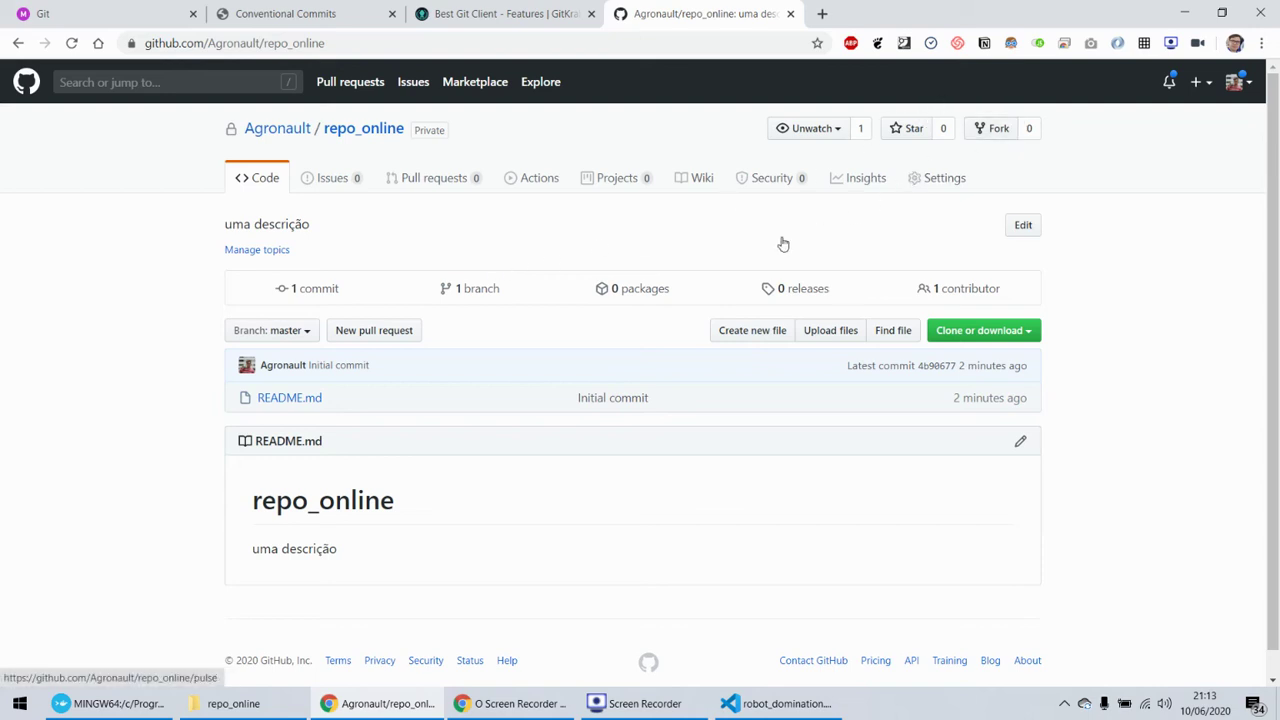
scroll(55, 95, "down", 1)
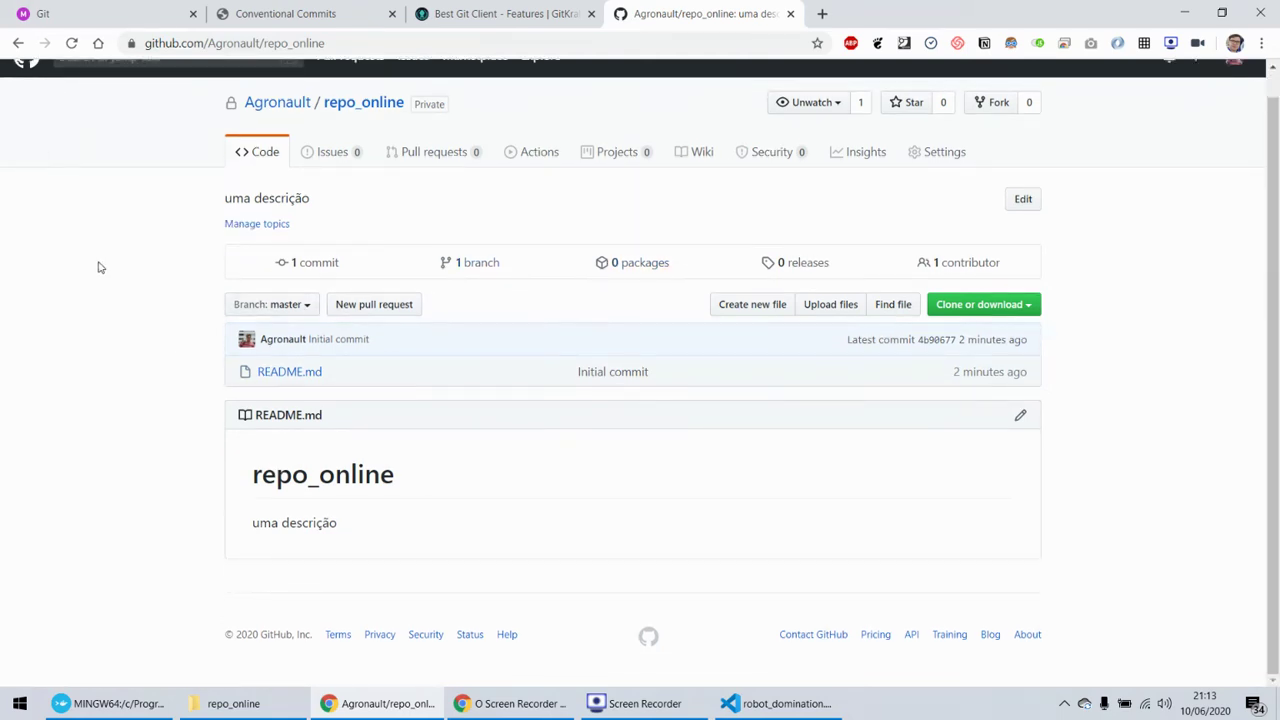
scroll(97, 266, "up", 1)
scroll(143, 423, "down", 1)
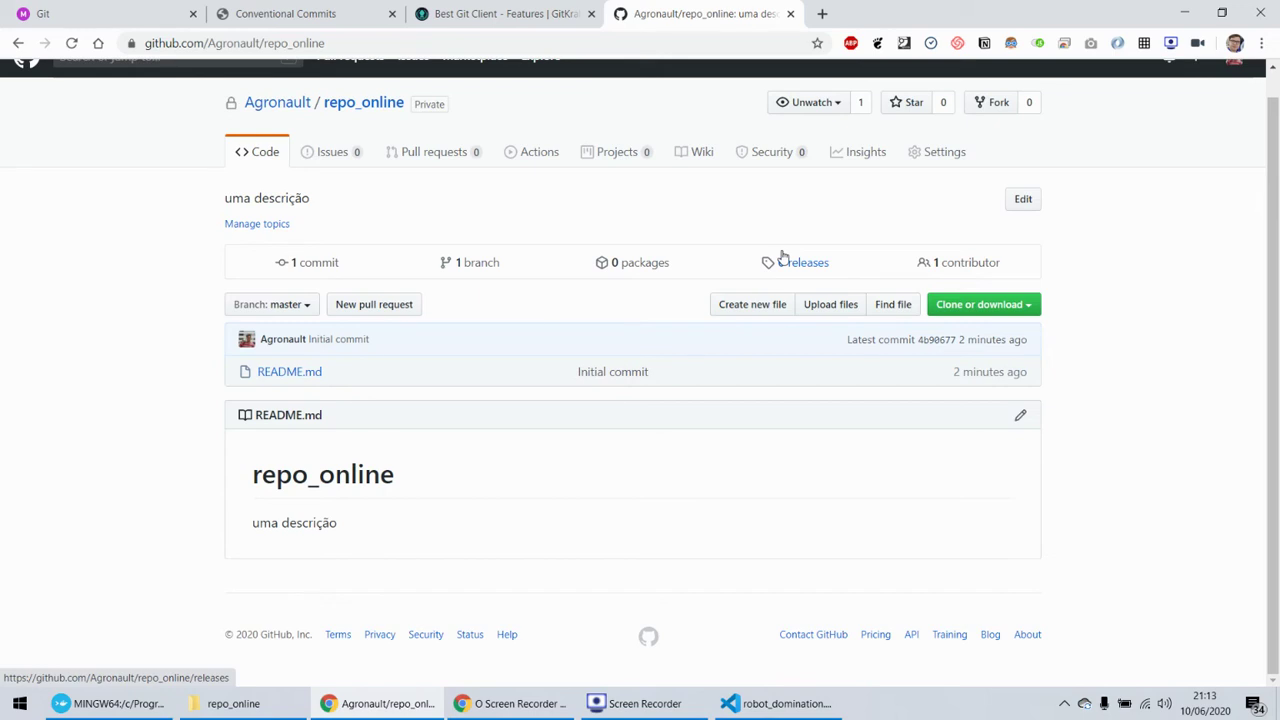
left_click(303, 306)
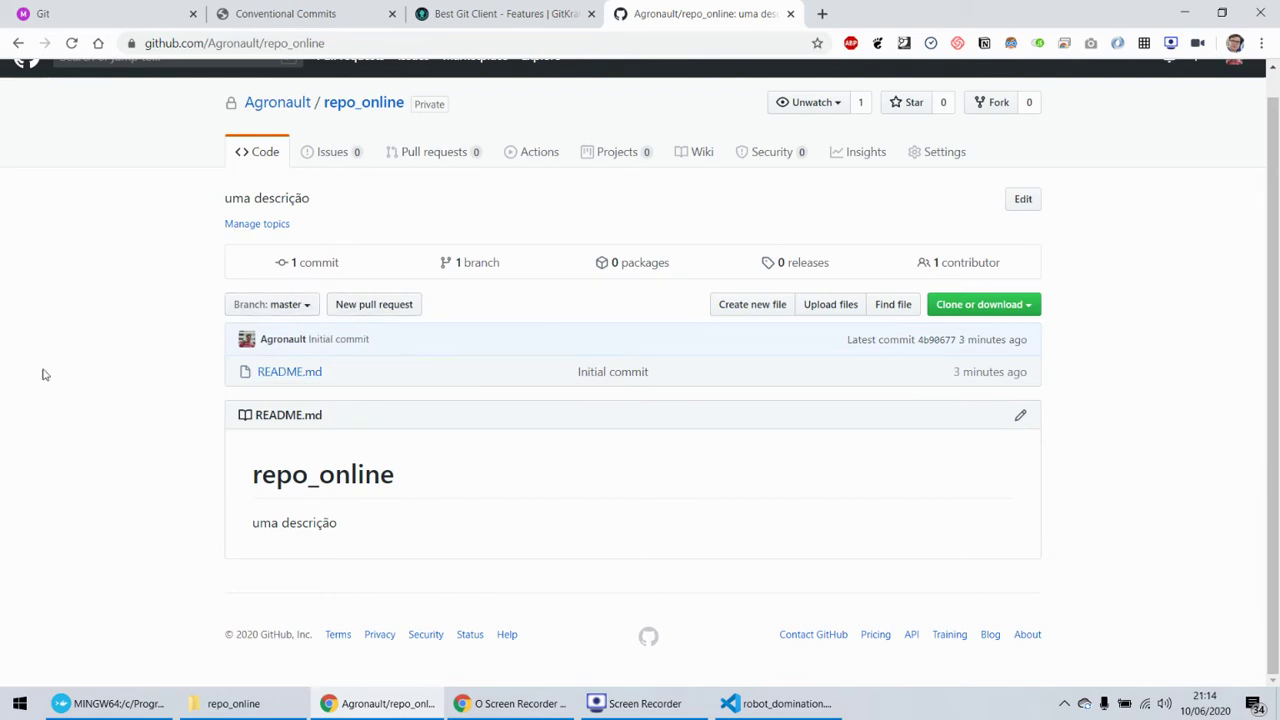
scroll(71, 390, "up", 1)
scroll(71, 390, "down", 1)
- Switch to the Git mind map in Whimsical and expand the "comandos" branch under "repositórios online"
left_click(50, 13)
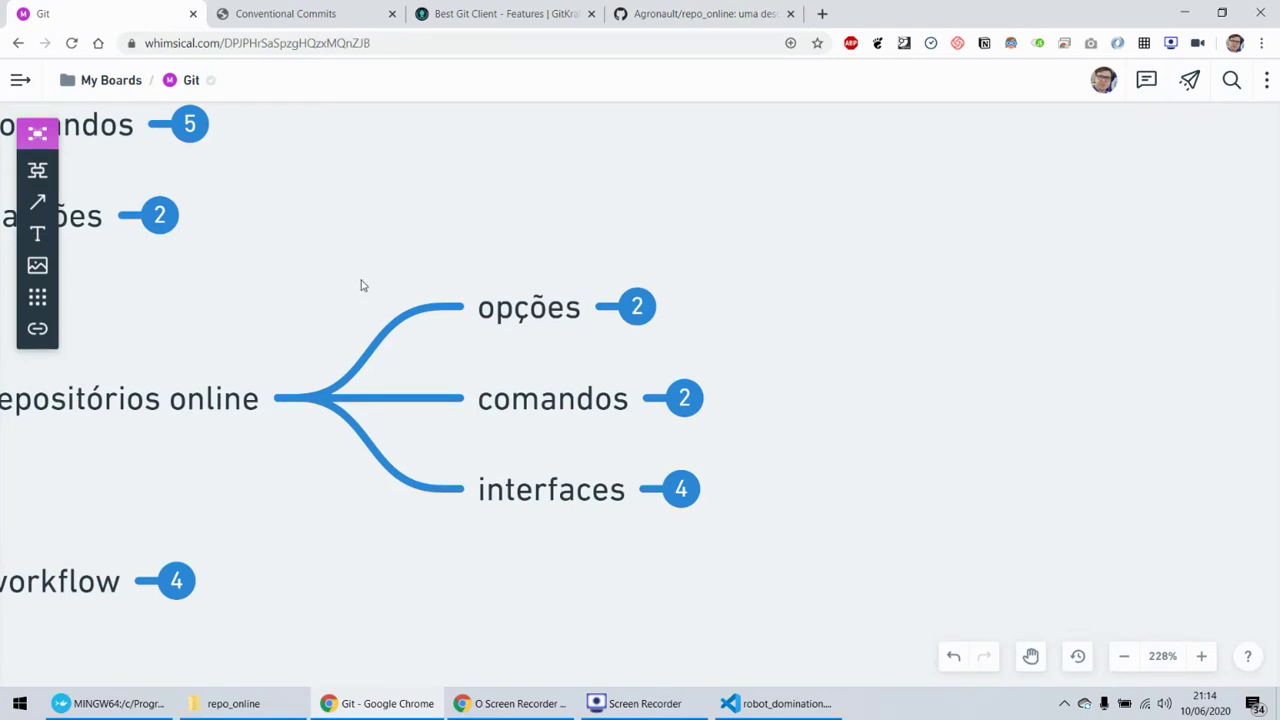
left_click_drag(362, 283, 385, 308)
left_click(684, 398)
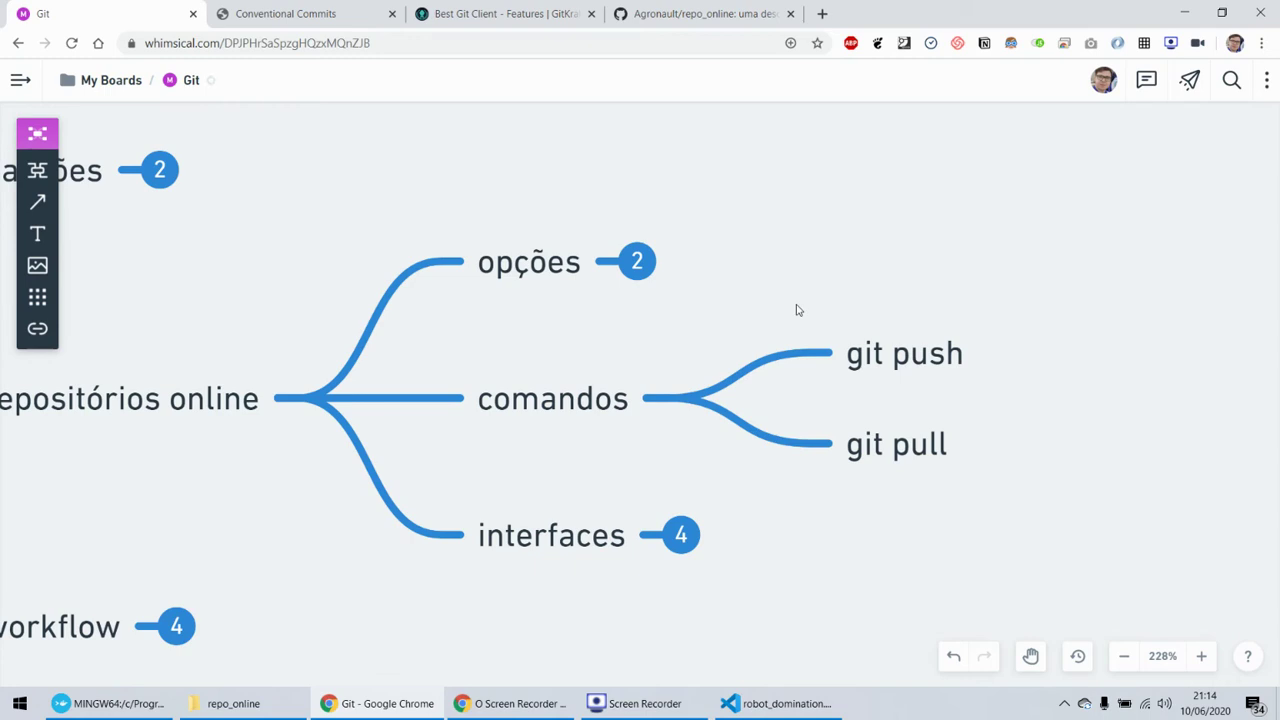
left_click_drag(811, 306, 477, 309)
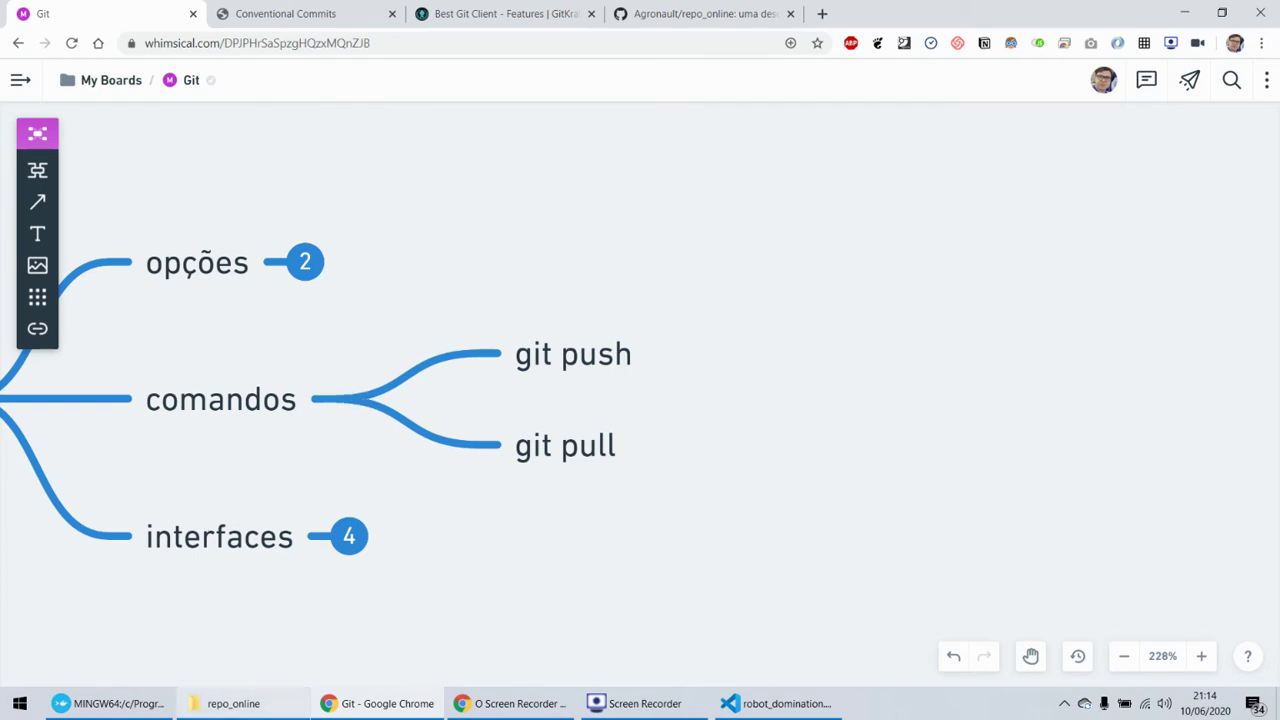
- Review the local repo_online folder and its GitHub page against the git push and git pull commands in the mind map
left_click(233, 703)
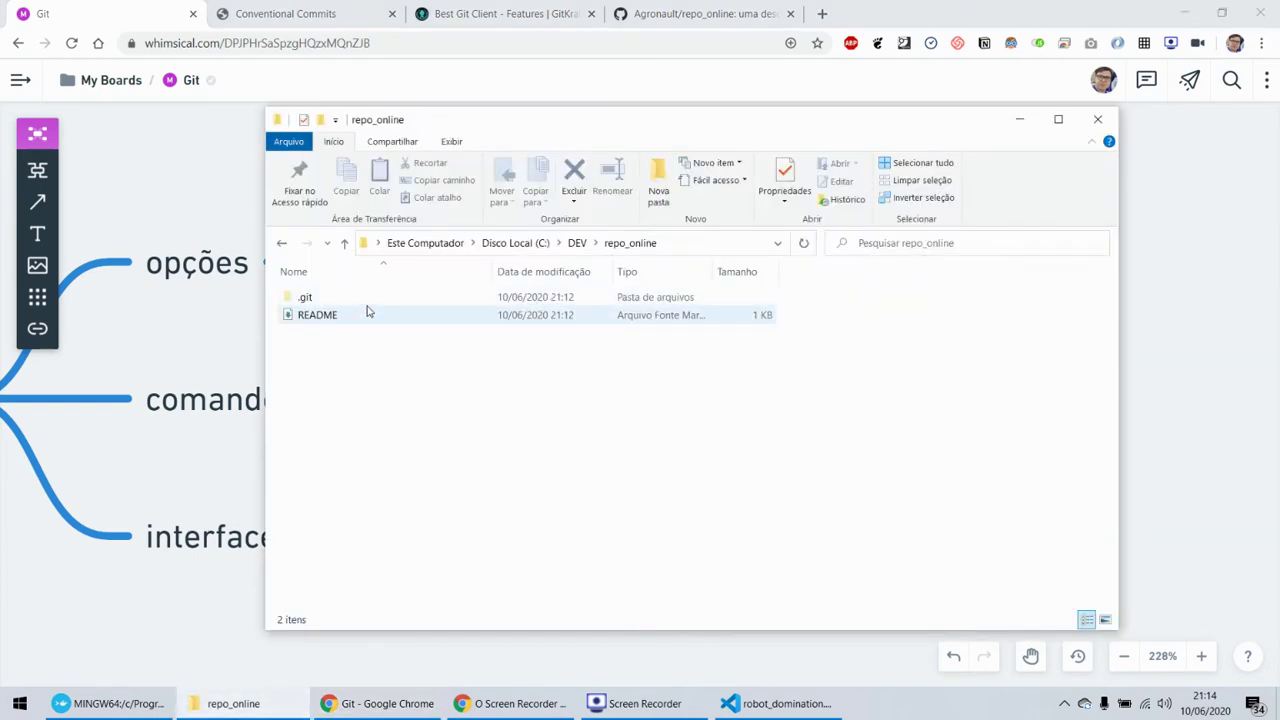
key("alt+Tab")
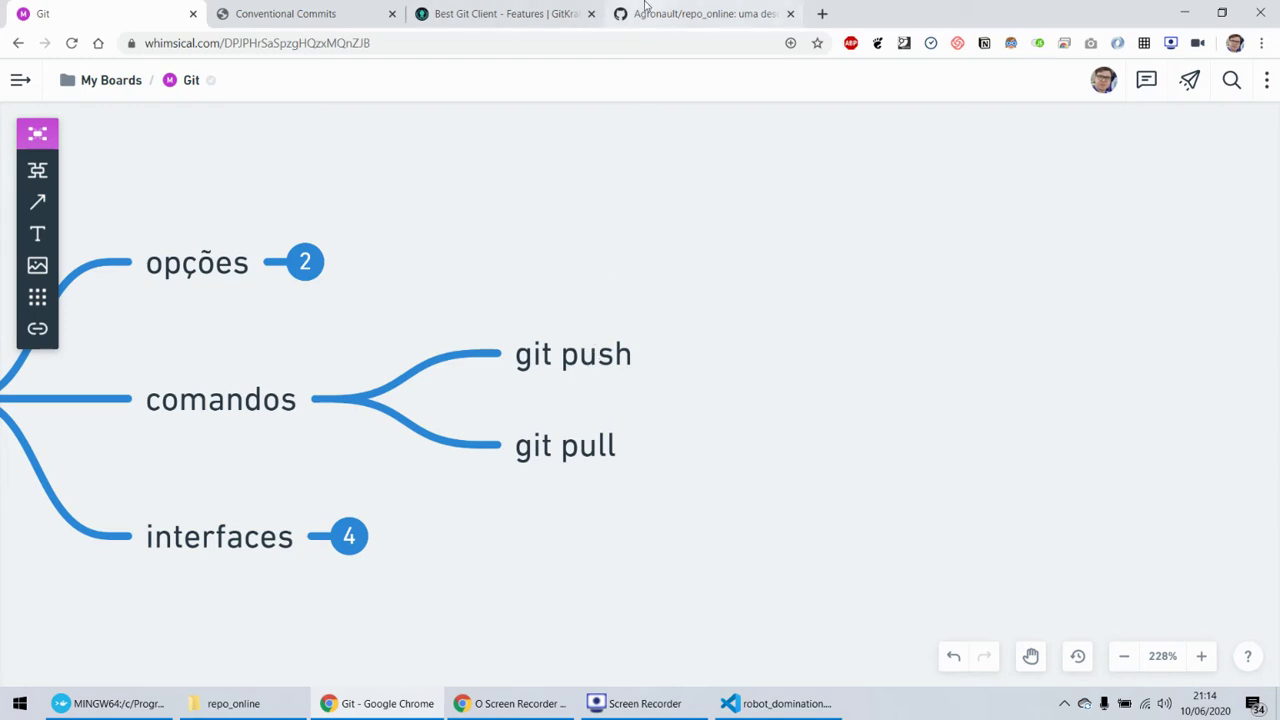
left_click(255, 702)
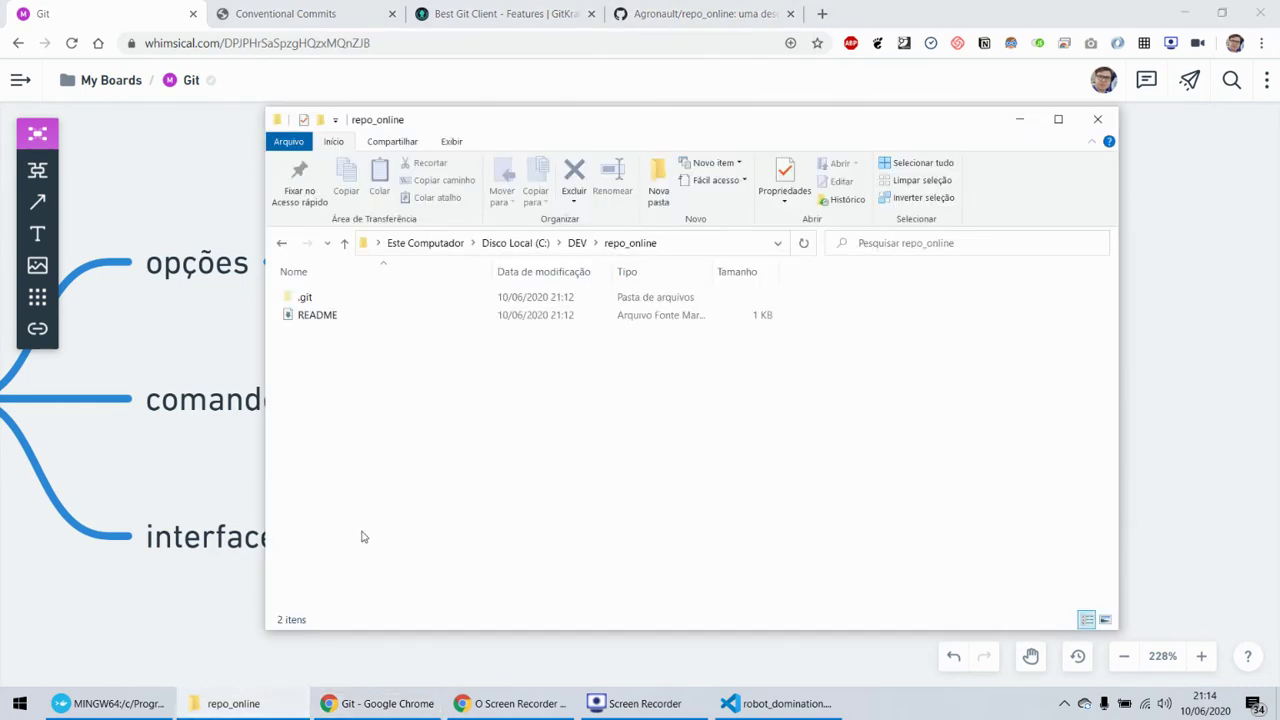
left_click(258, 690)
key("ctrl+4")
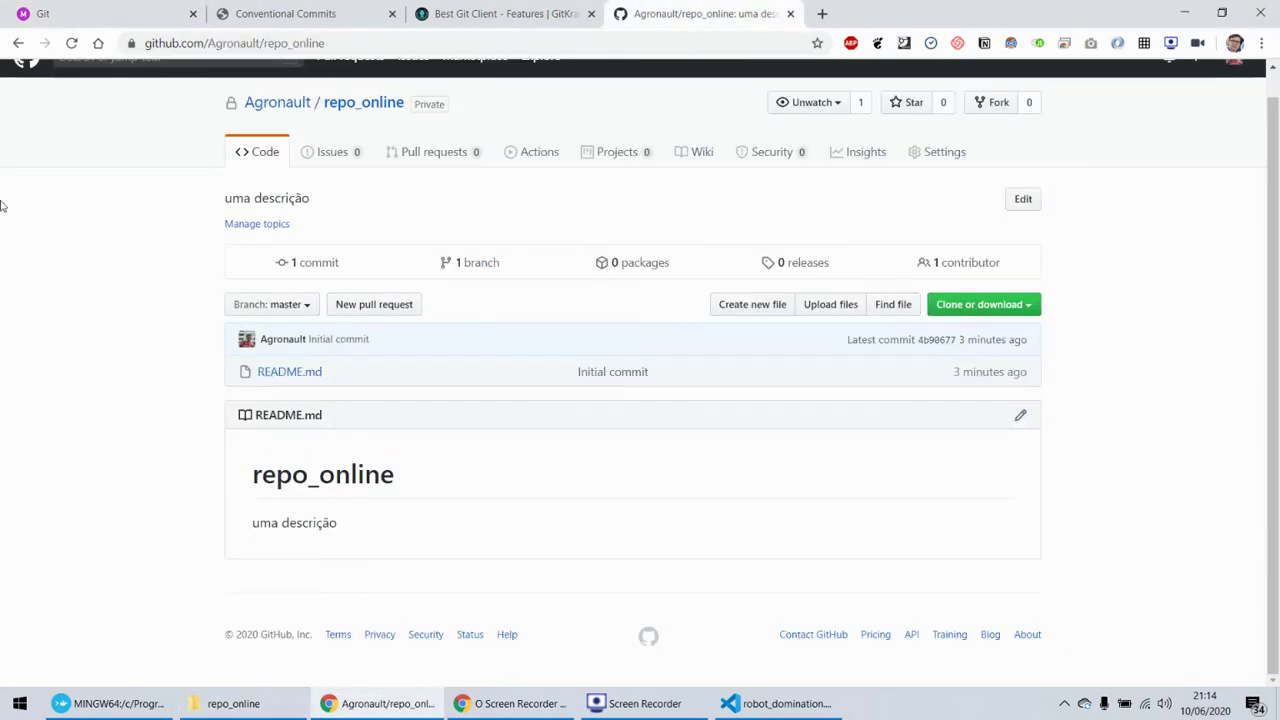
left_click(97, 8)
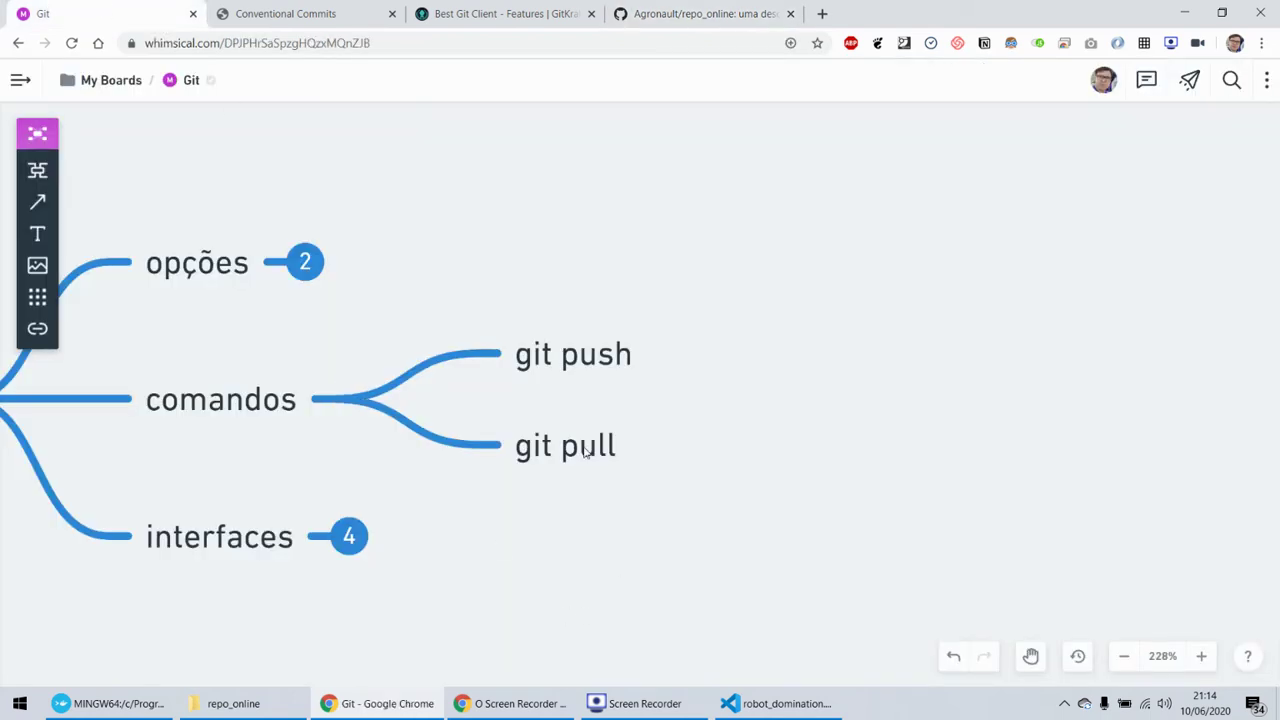
- Compare the repo_online page on GitHub with the git push and git pull entries in the Git mind map
left_click(705, 10)
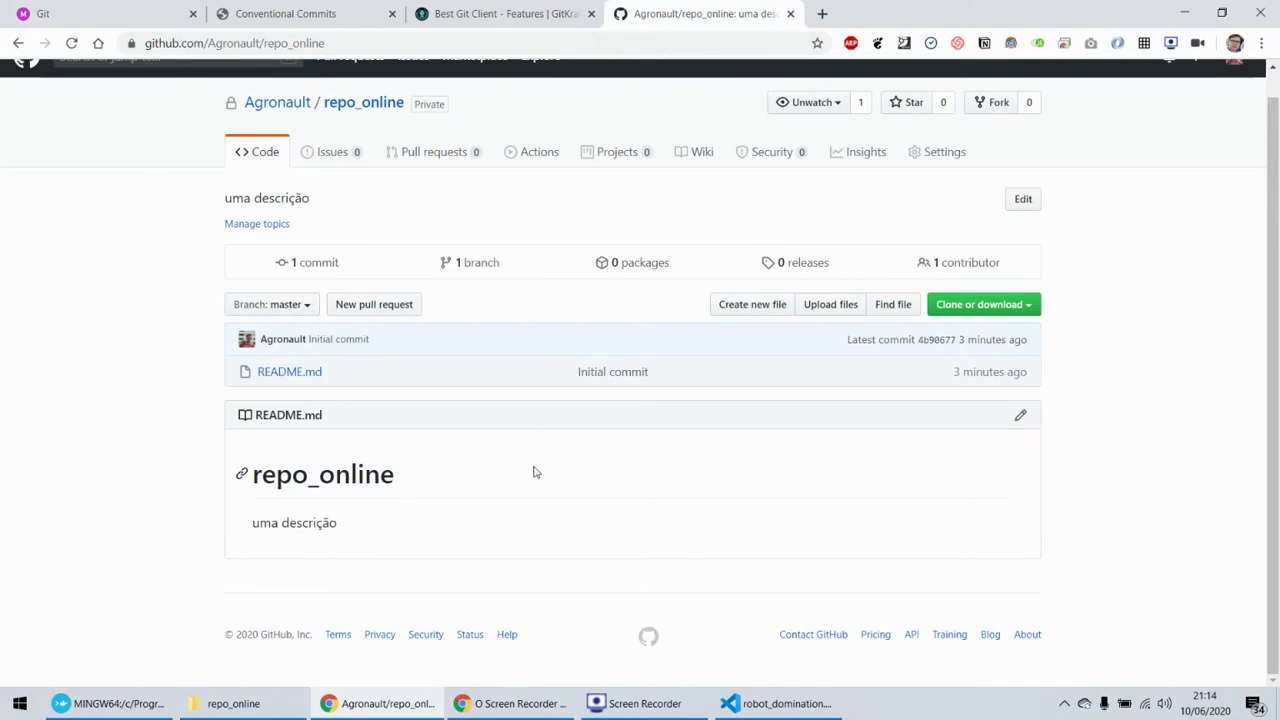
left_click(16, 12)
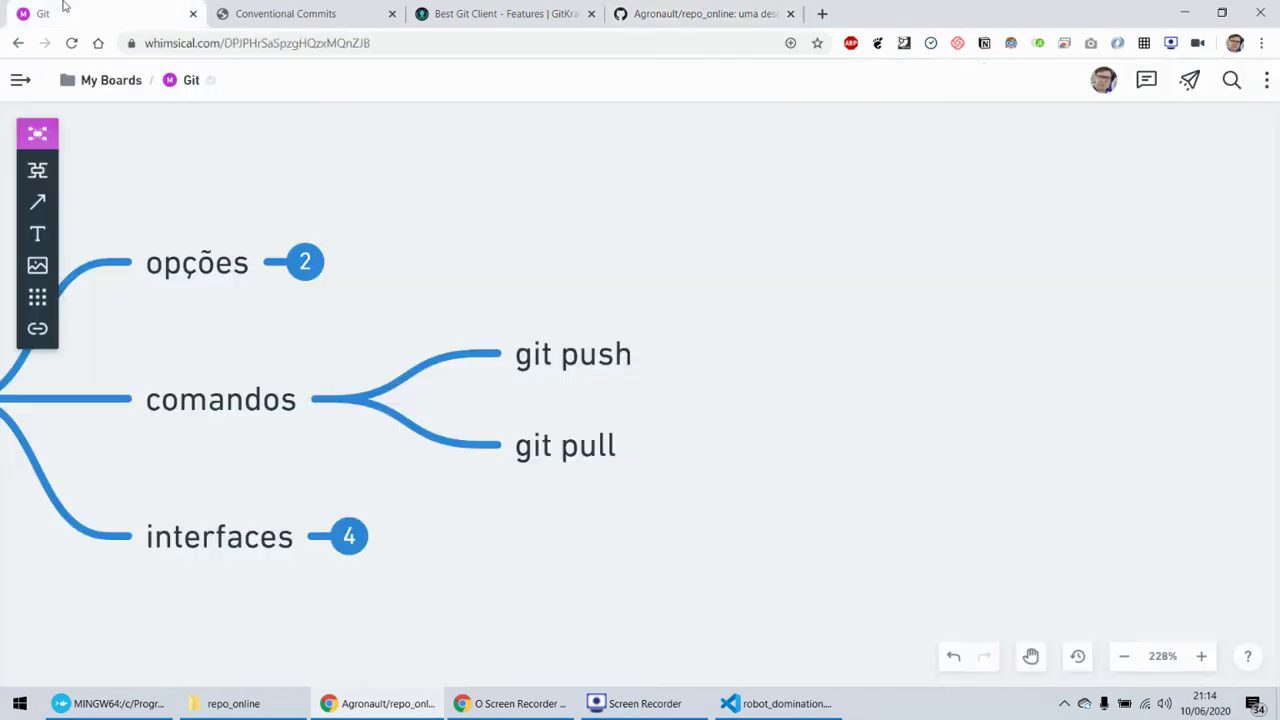
left_click(652, 10)
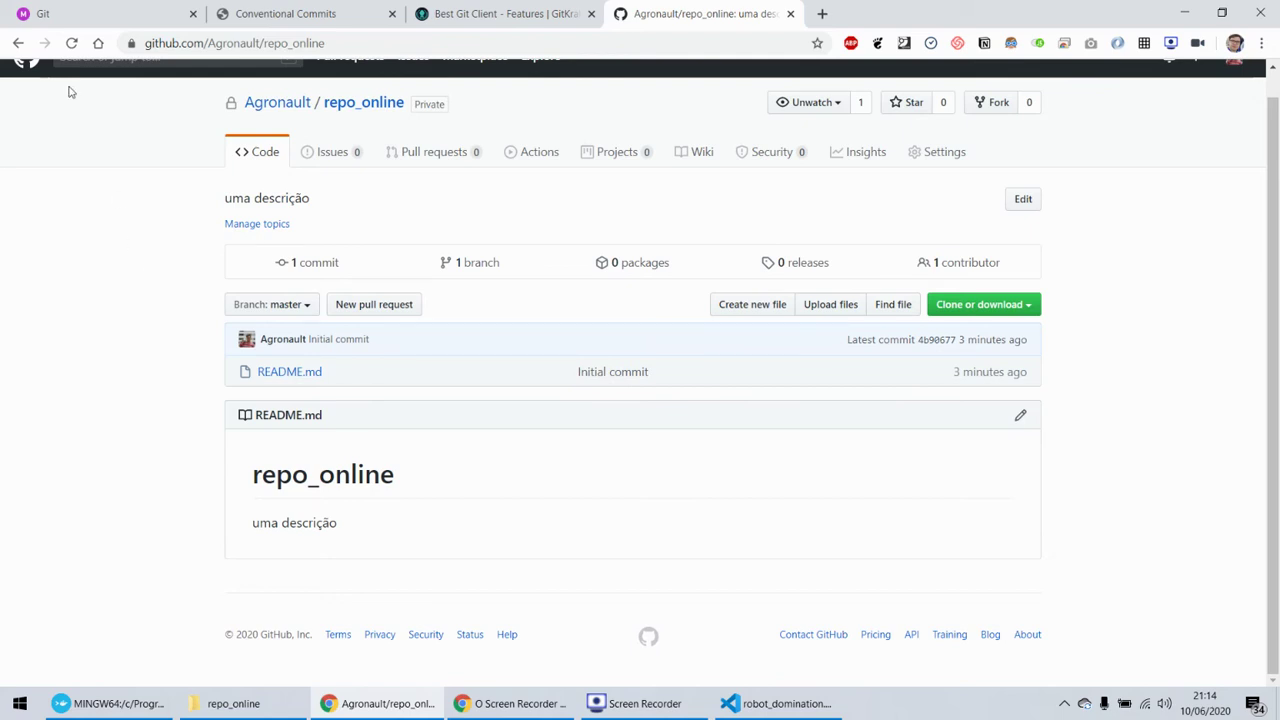
left_click(80, 13)
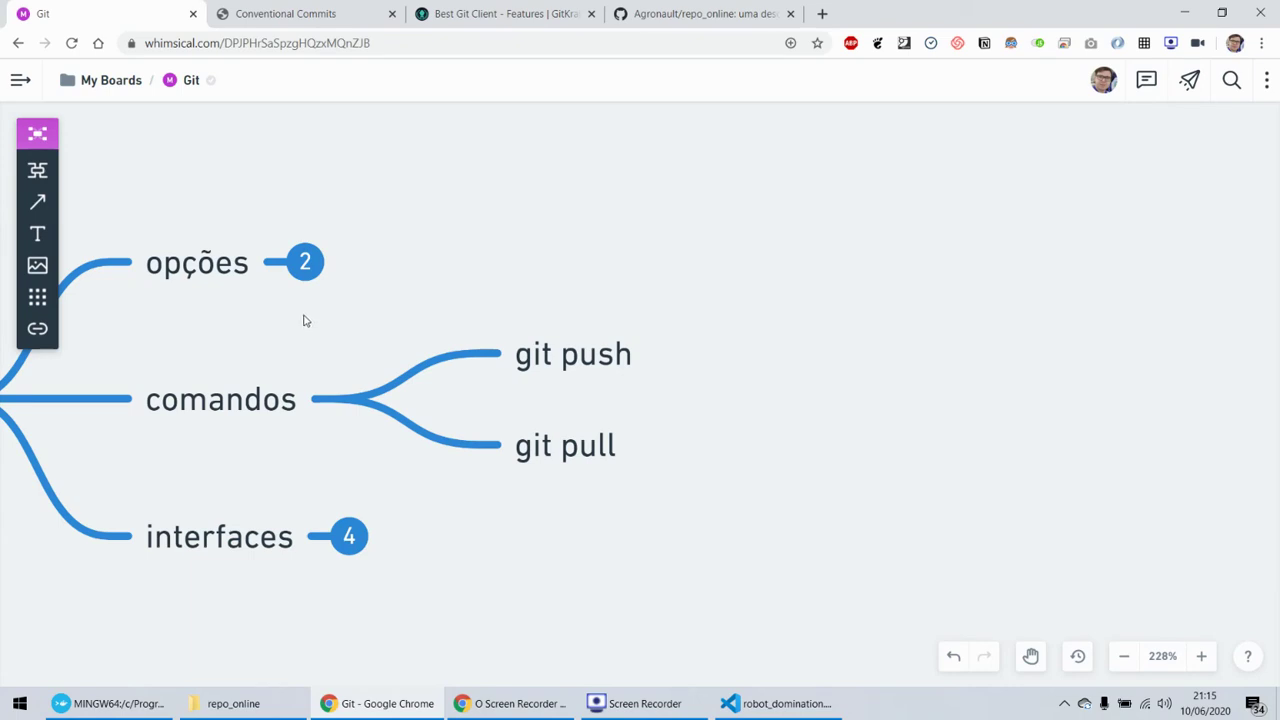
- Collapse the "comandos" branch under "repositórios online" and expand the "interfaces" branch
left_click_drag(335, 348, 559, 326)
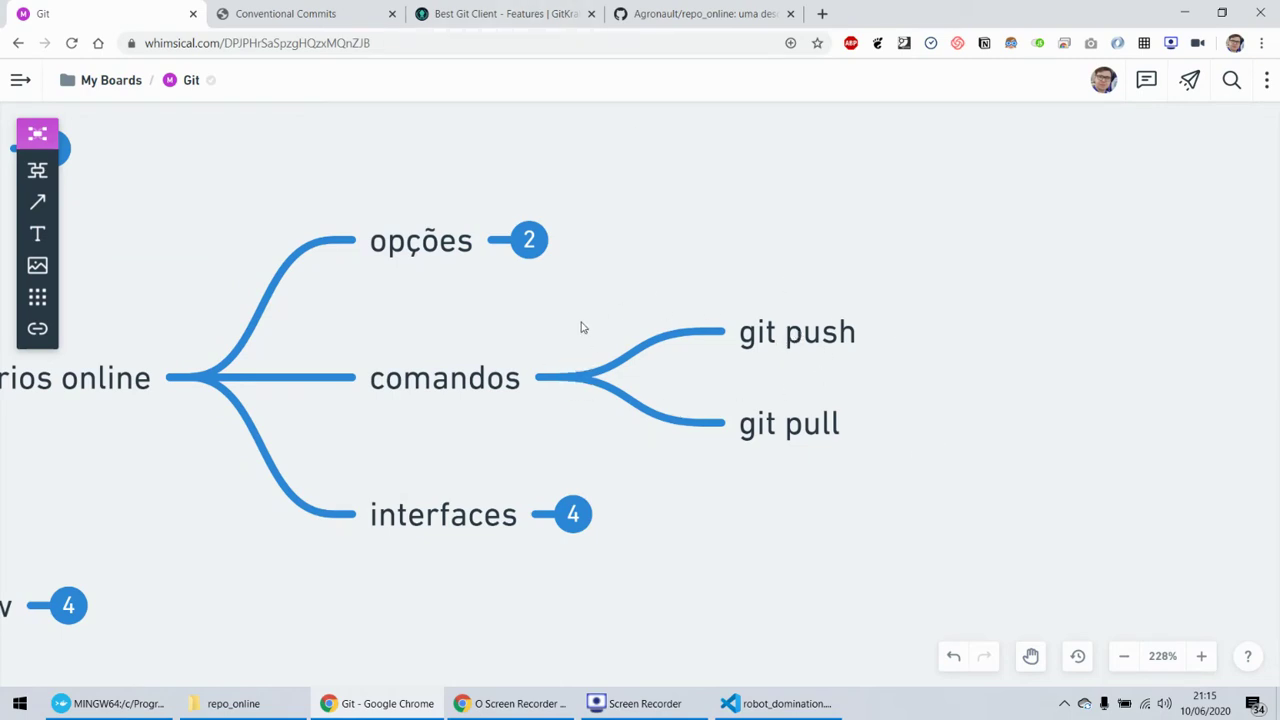
scroll(583, 329, "left", 5)
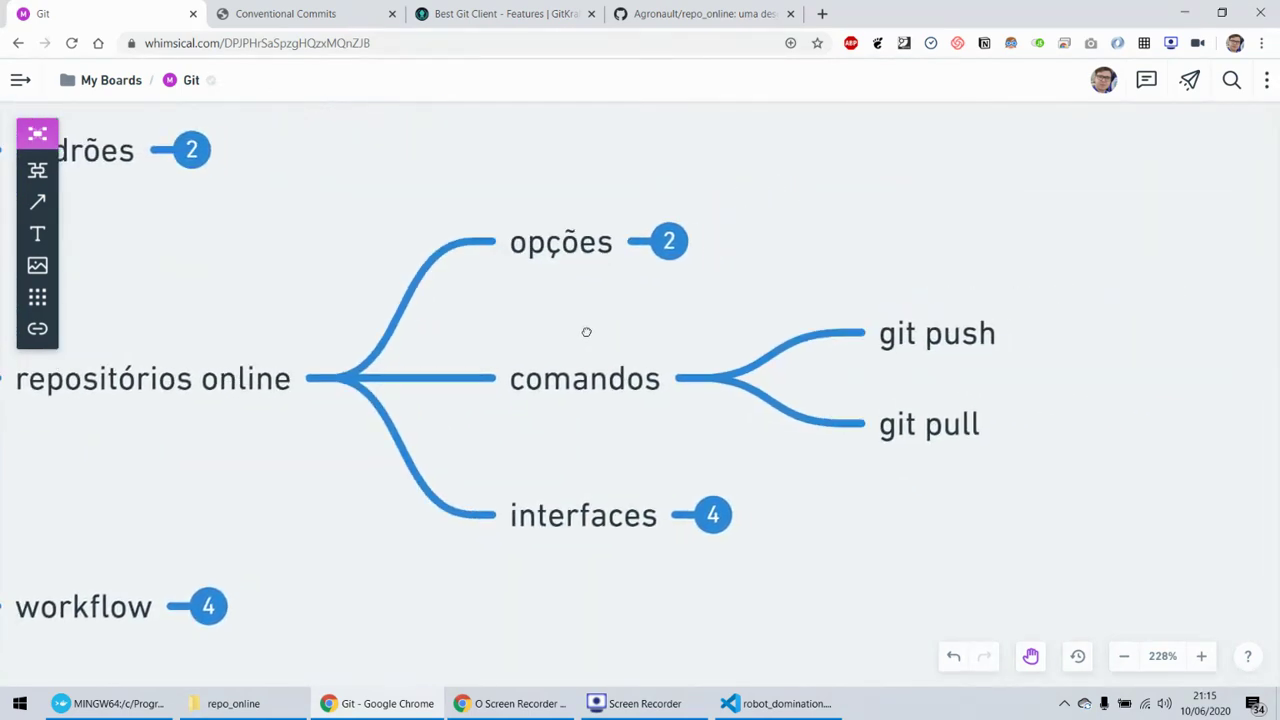
left_click(714, 376)
scroll(607, 293, "right", 2)
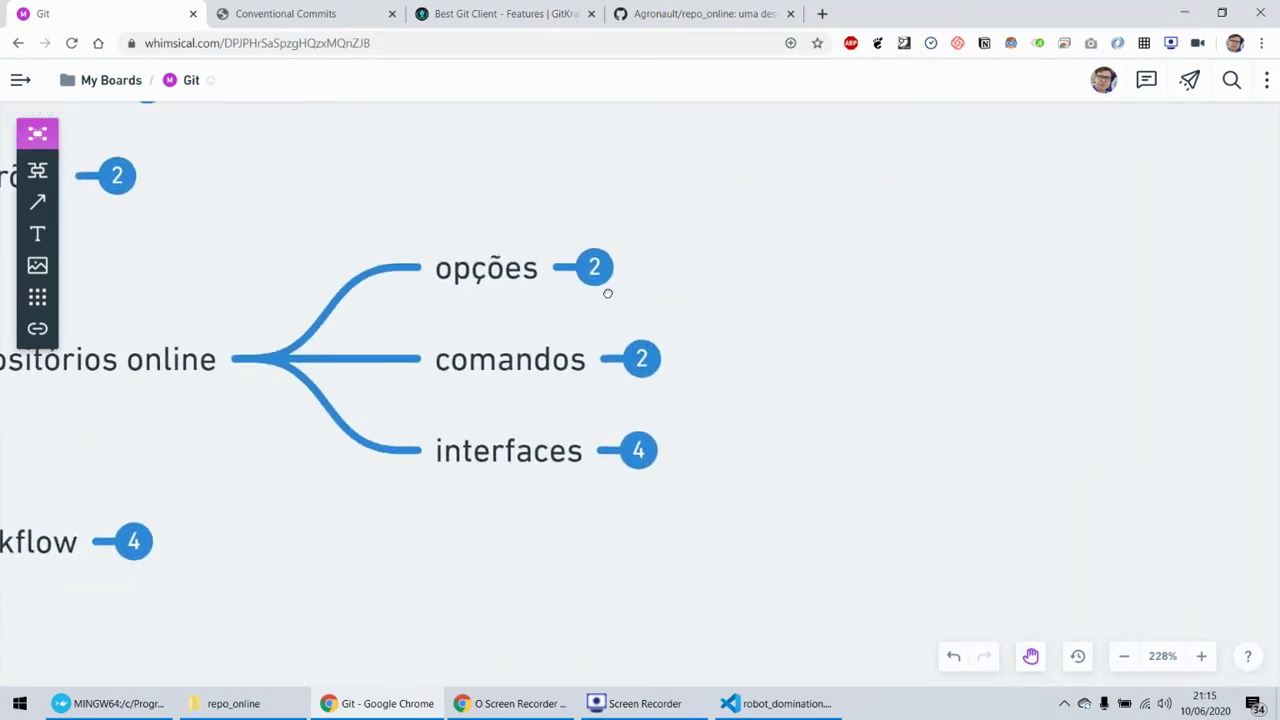
scroll(607, 293, "right", 2)
left_click(533, 424)
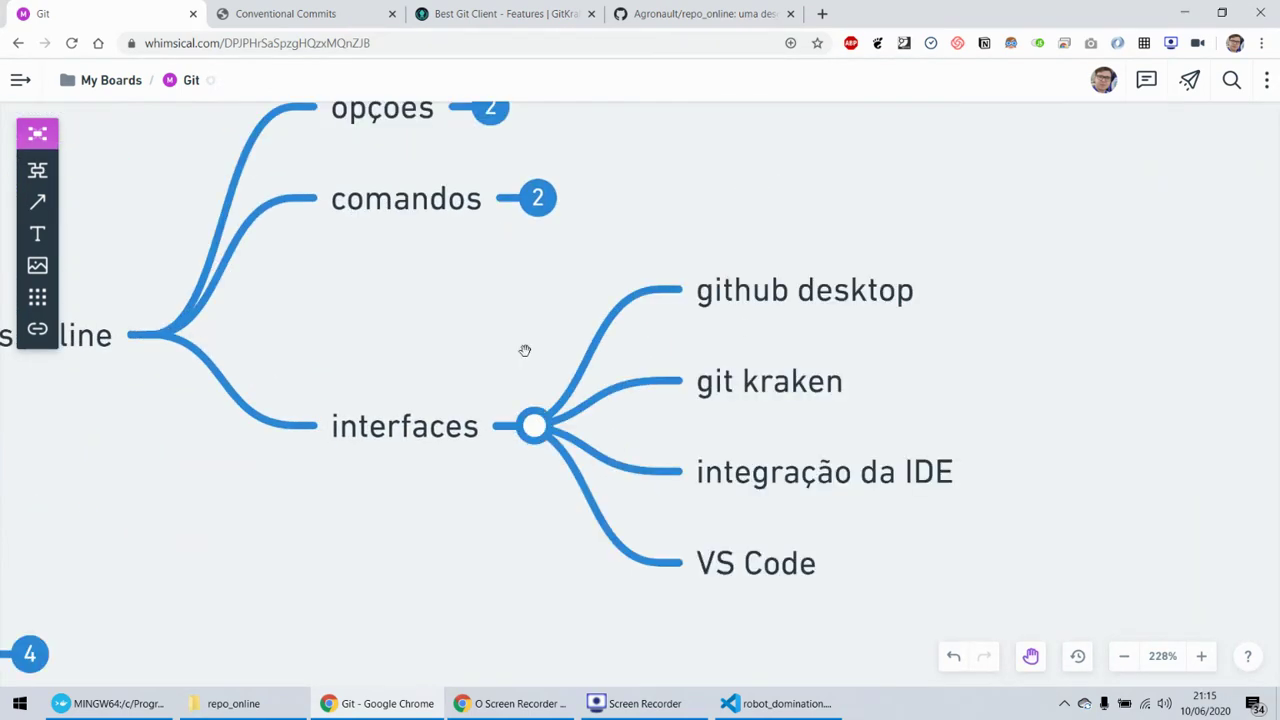
- Review the entries of the "interfaces" branch and view the GitKraken Git client page alongside the mind map
left_click_drag(524, 350, 428, 351)
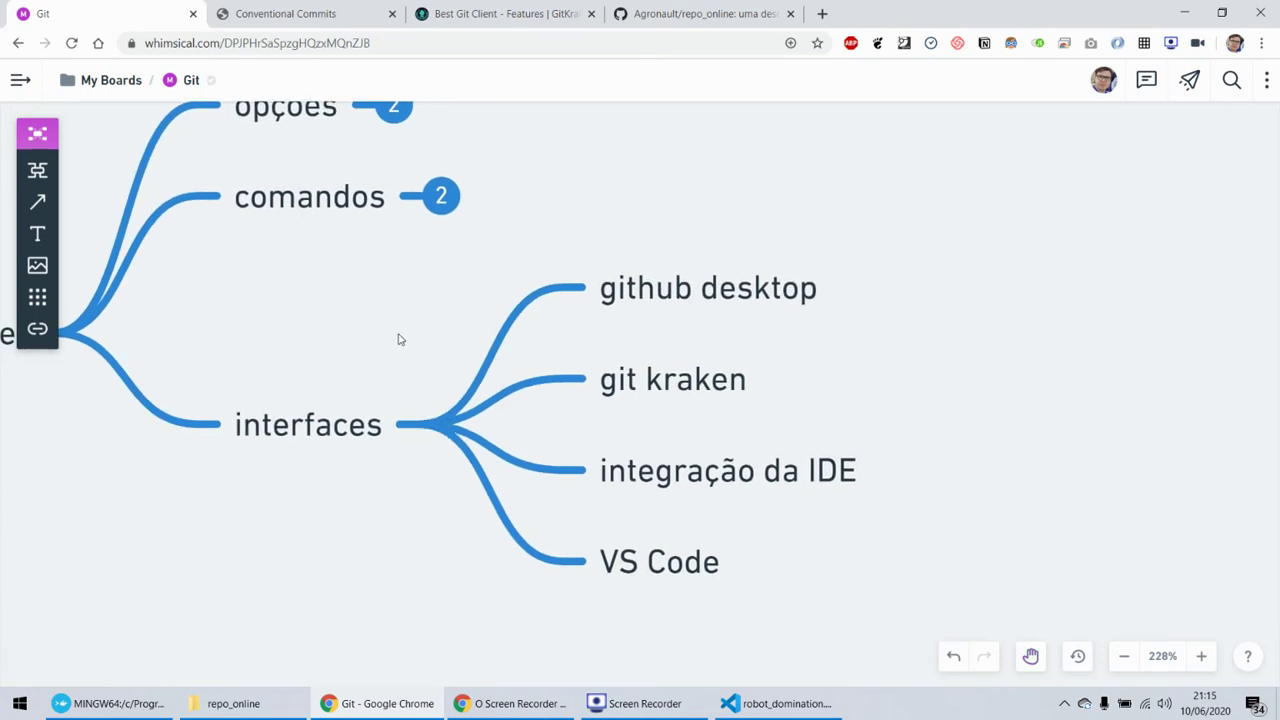
left_click_drag(426, 334, 274, 326)
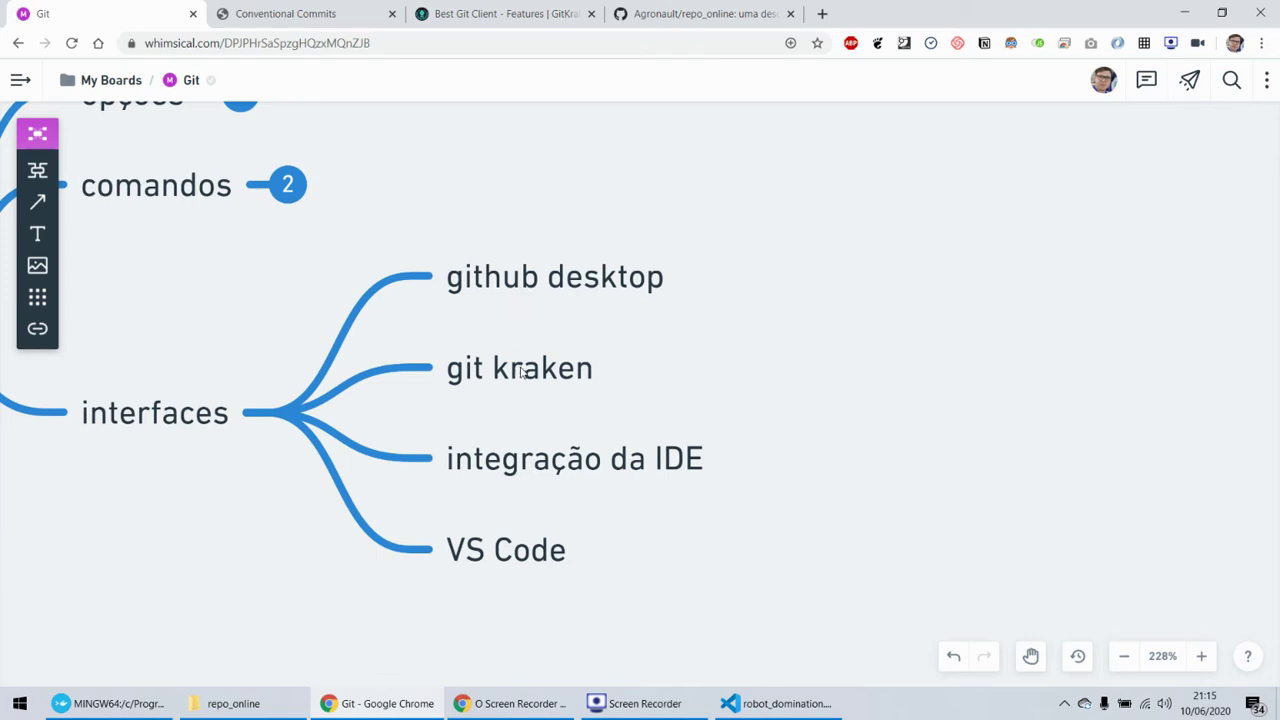
left_click(498, 12)
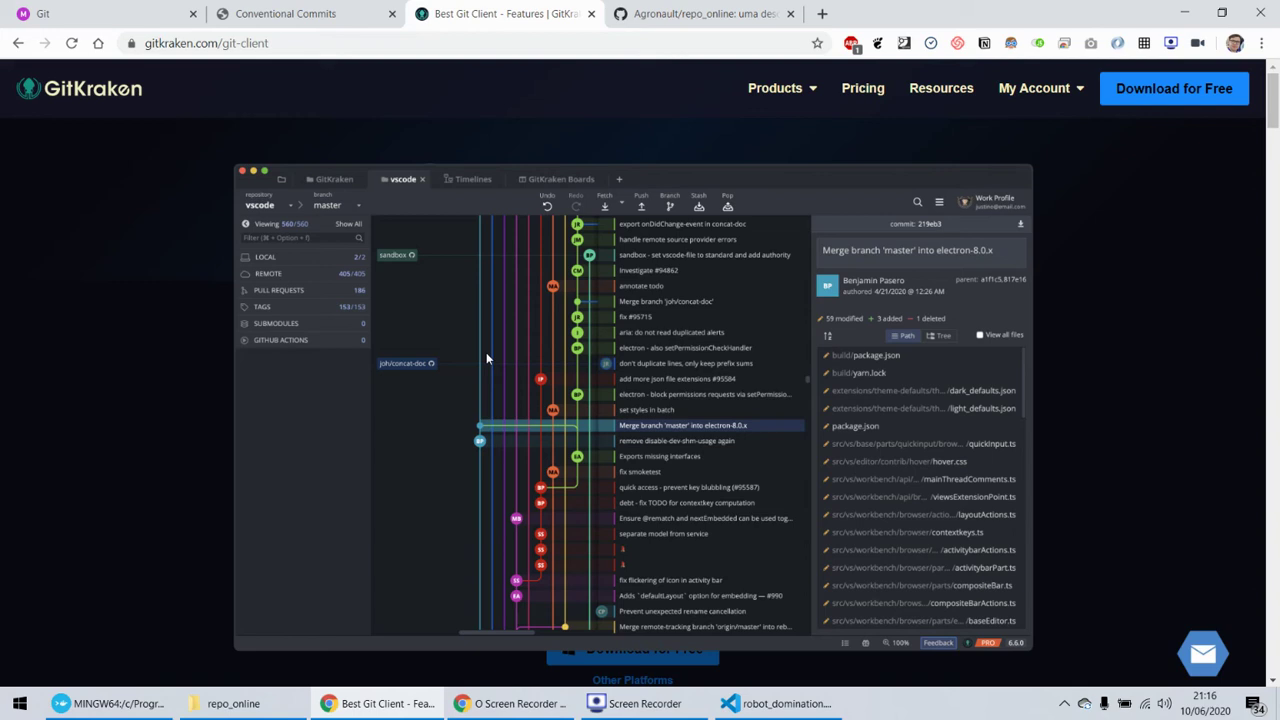
left_click(100, 13)
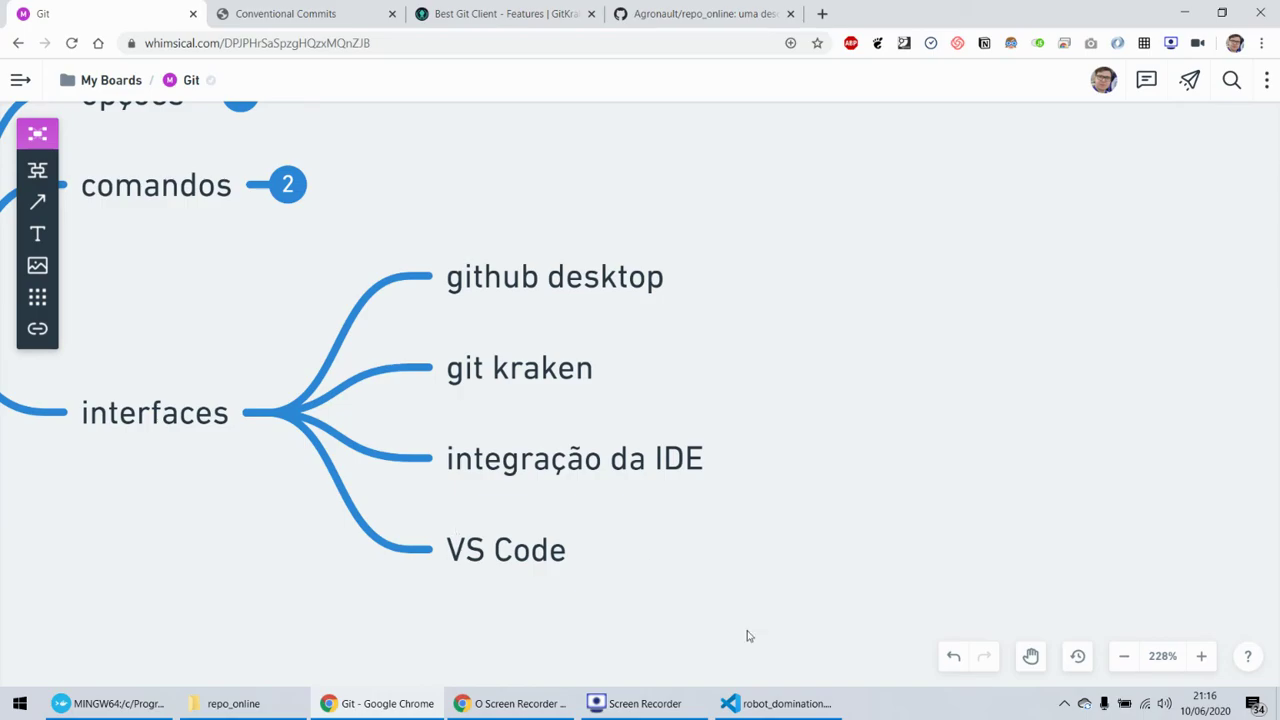
- Switch to Visual Studio Code, examine the Source Control Git actions and the "Checkout to..." branch list, and return to the mind map
left_click(785, 703)
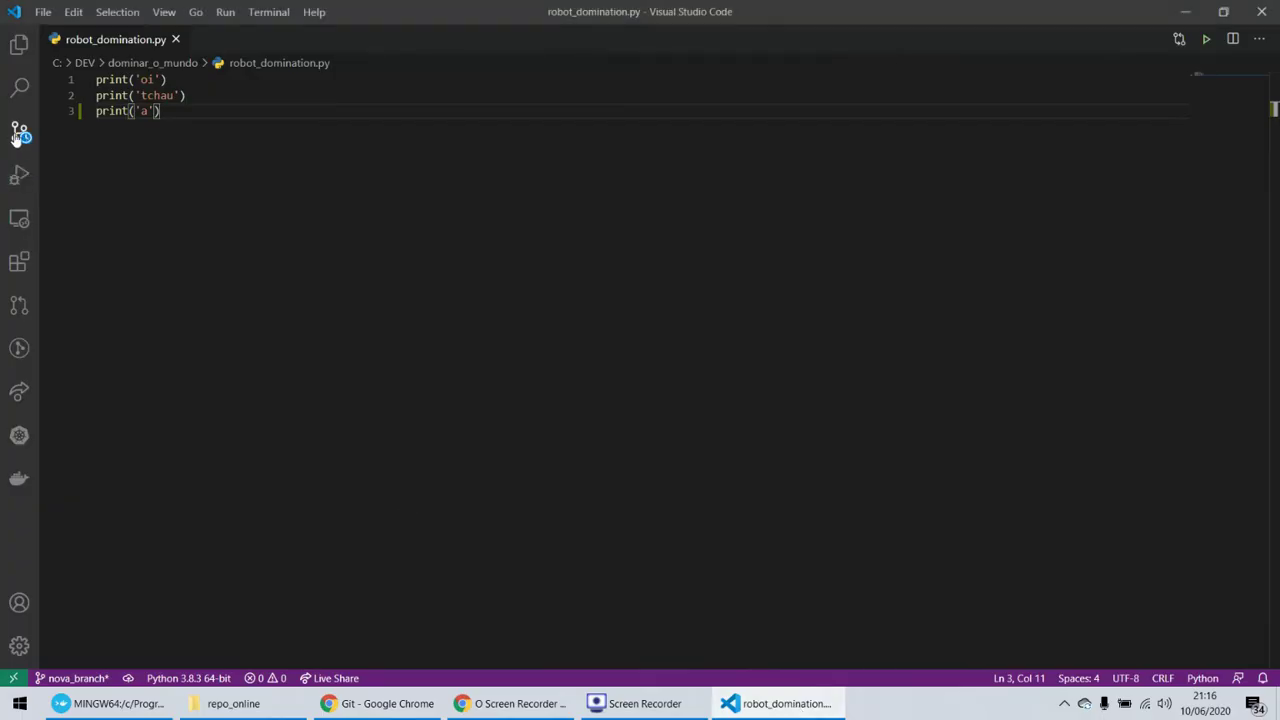
left_click(19, 135)
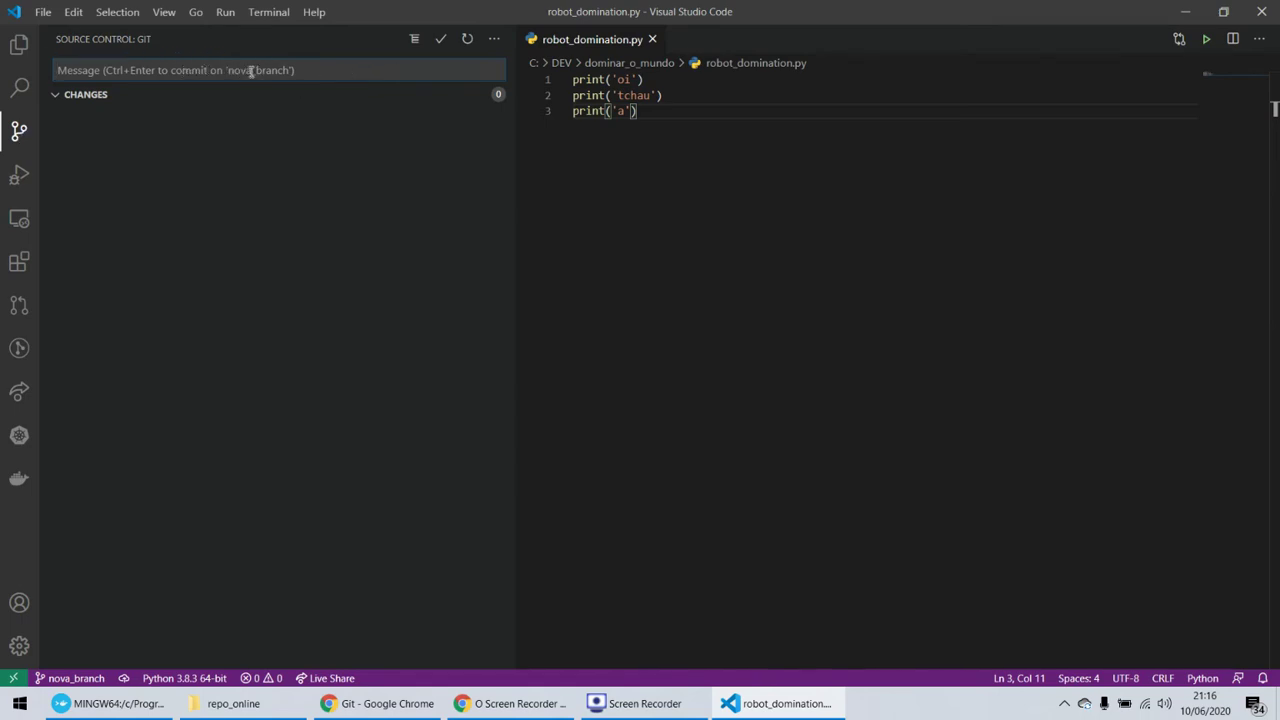
left_click(494, 40)
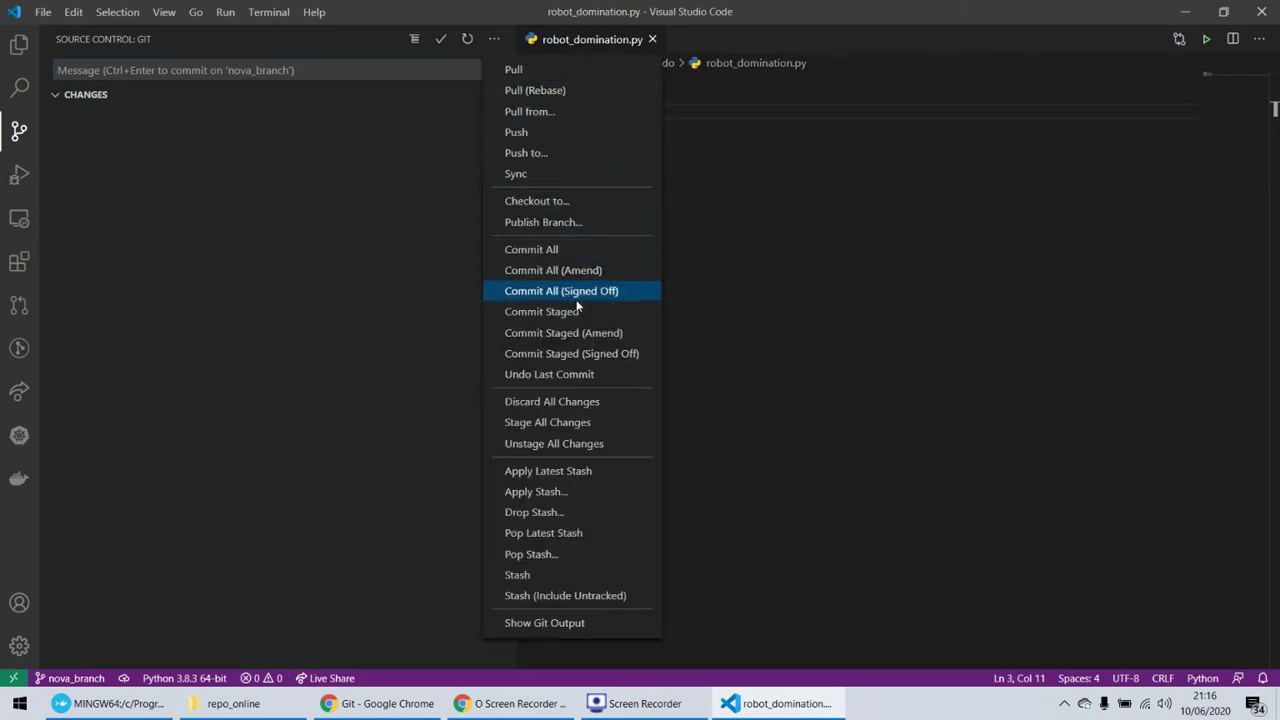
left_click(537, 201)
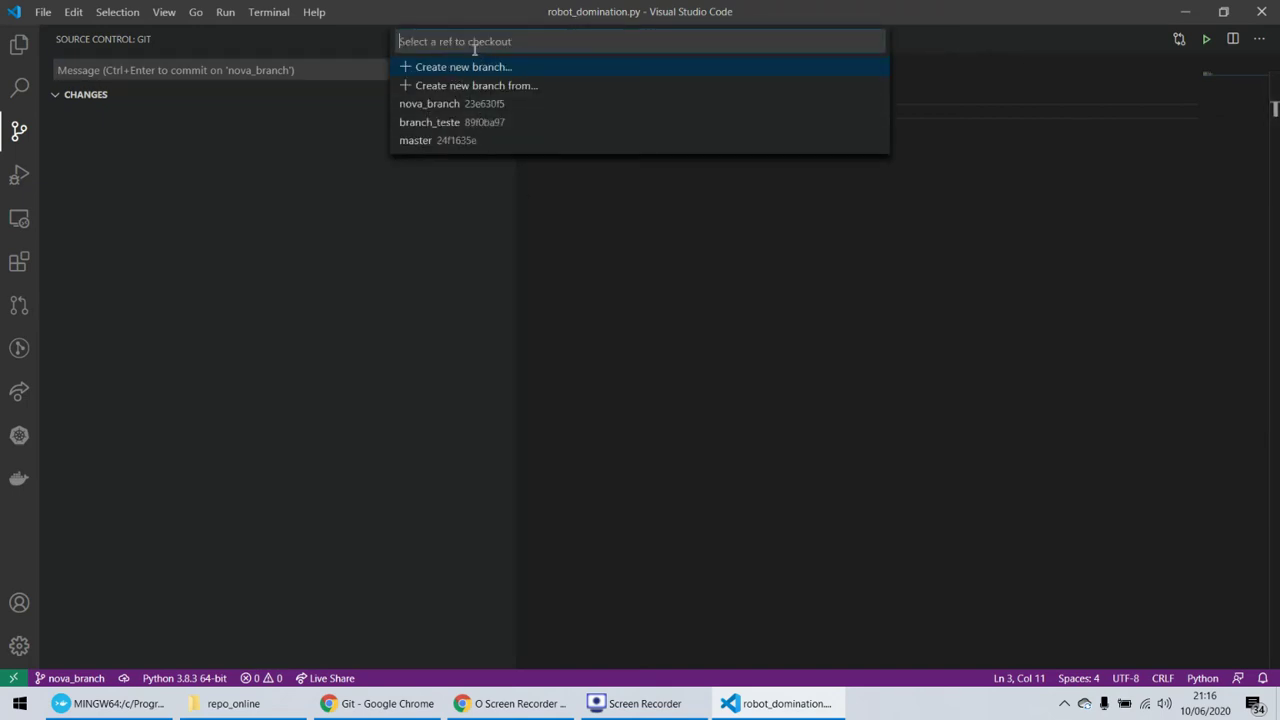
key("Escape")
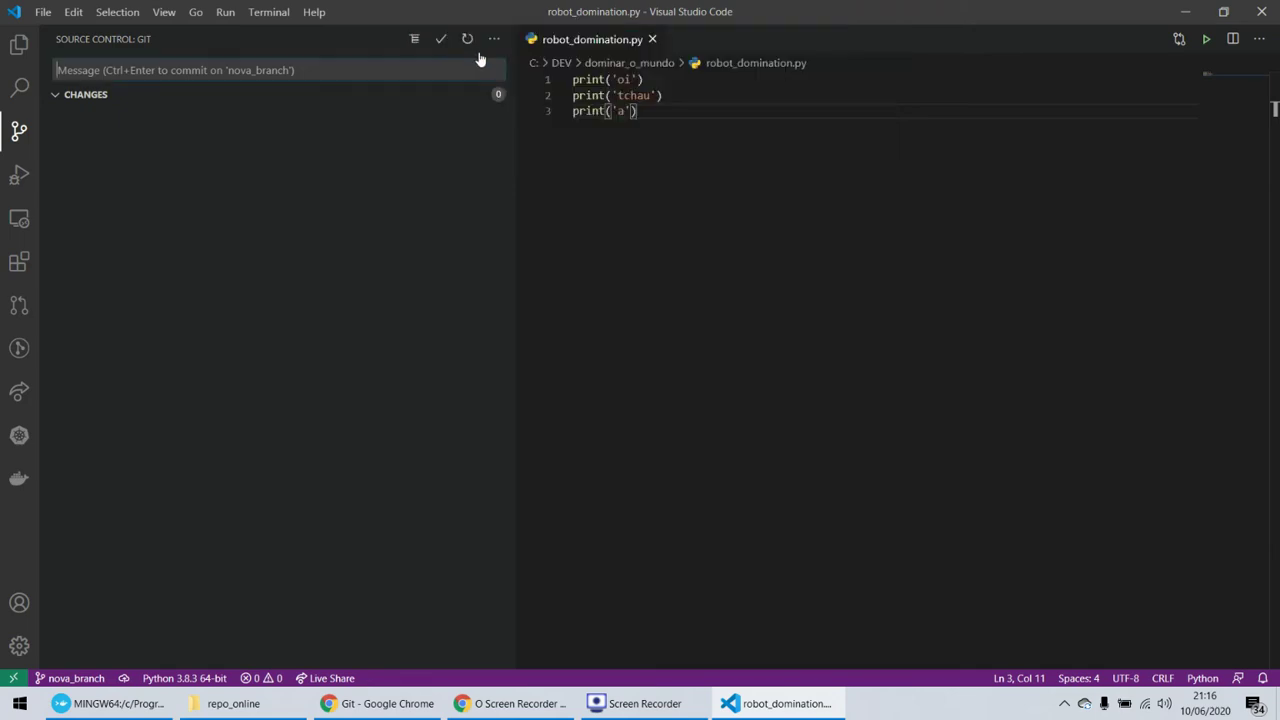
left_click(492, 40)
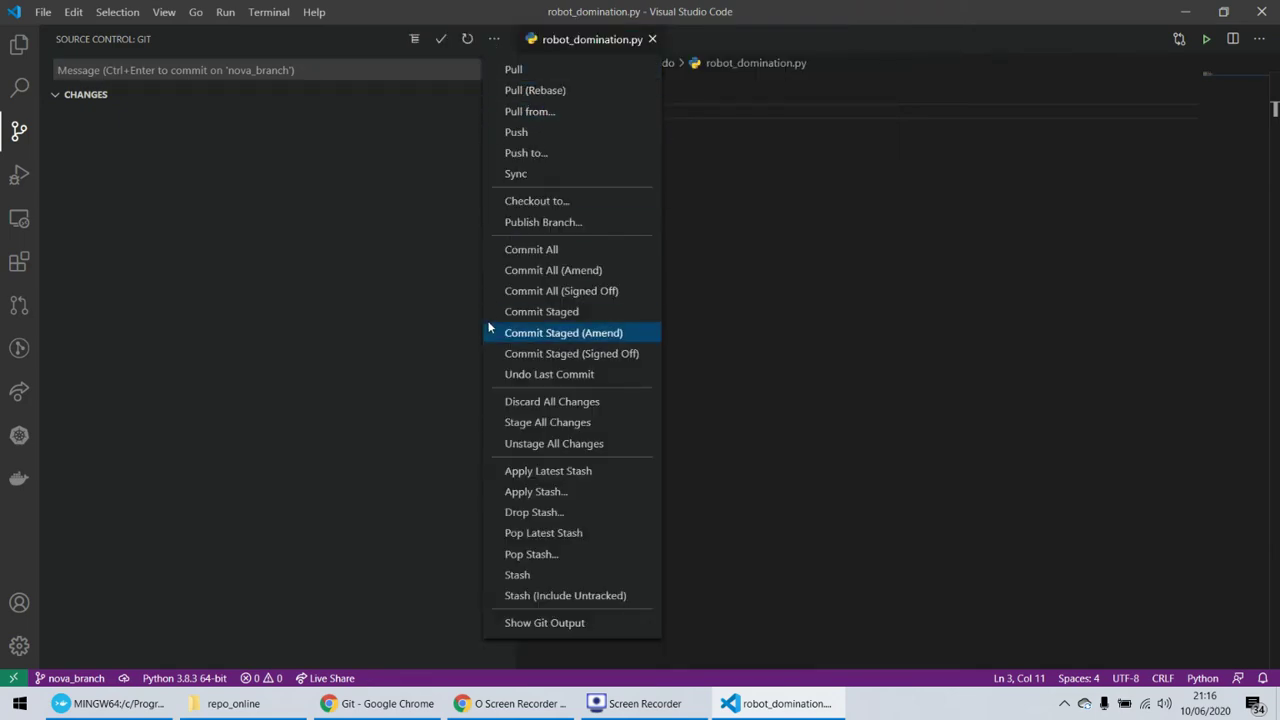
left_click(364, 368)
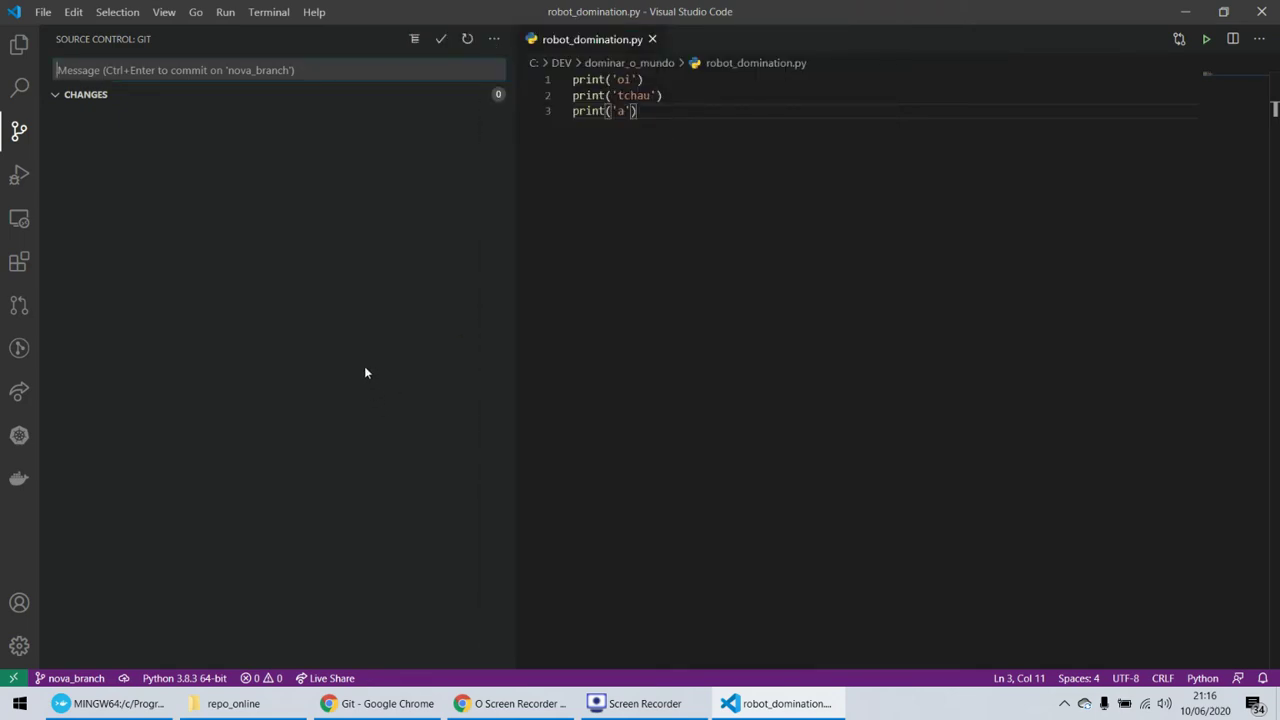
key("alt+Tab")
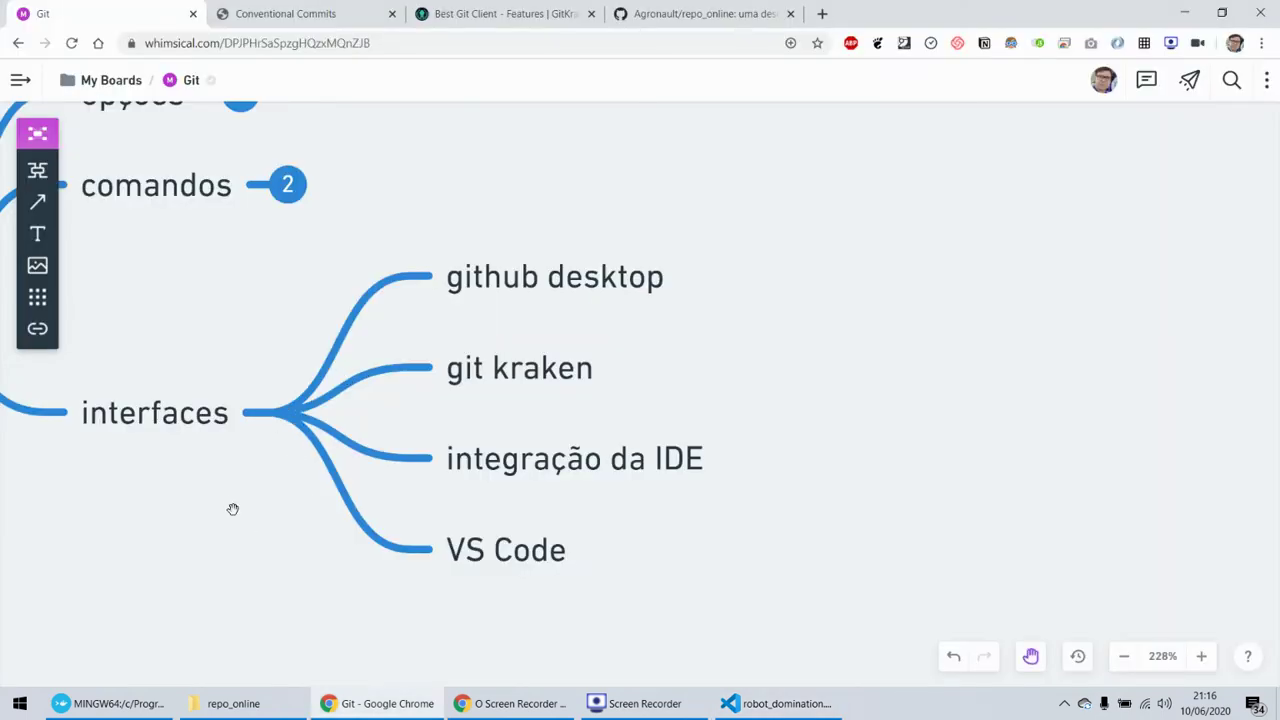
- Review the "interfaces" branch of the Git mind map and collapse it
left_click_drag(231, 509, 524, 473)
scroll(500, 494, "up", 2)
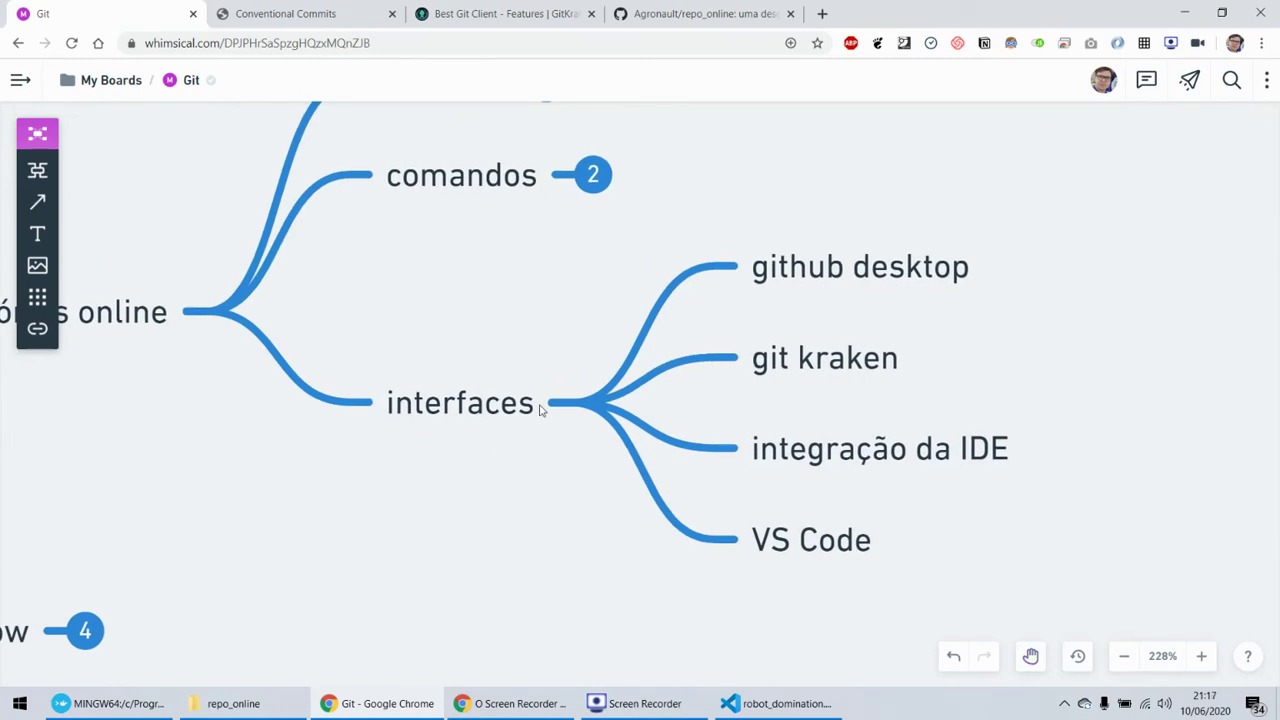
mouse_move(587, 402)
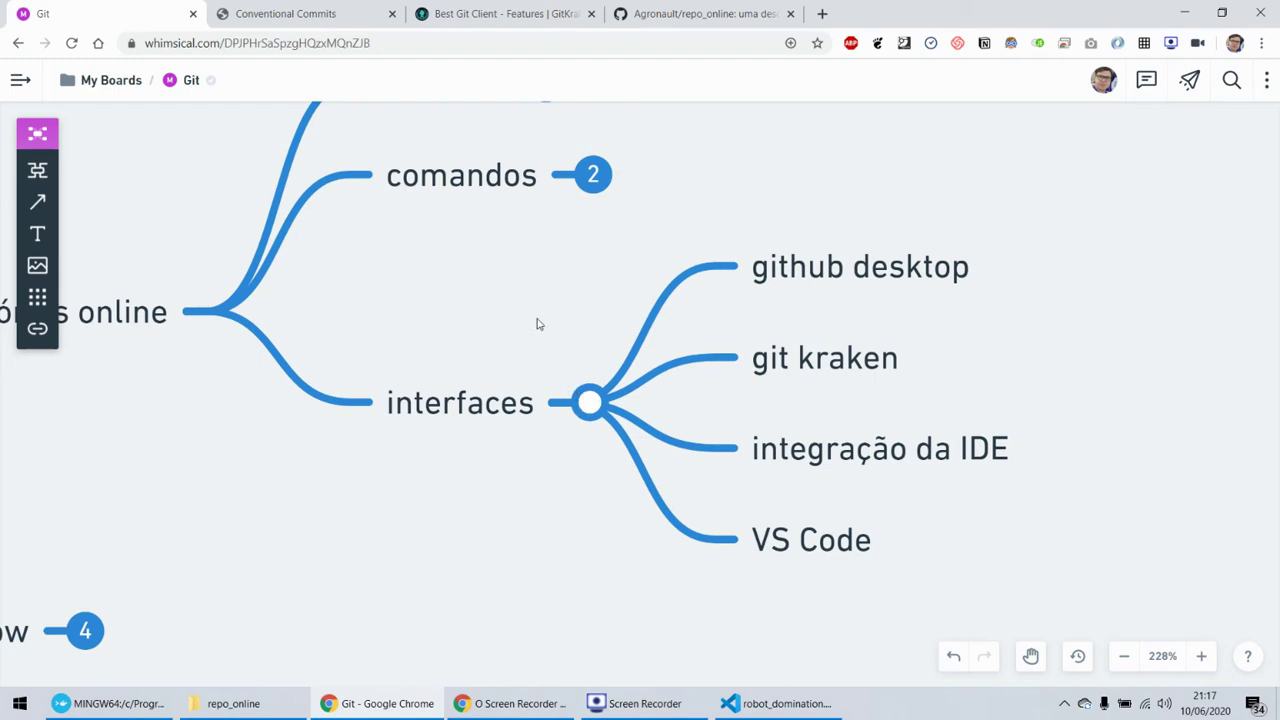
left_click_drag(483, 314, 420, 366)
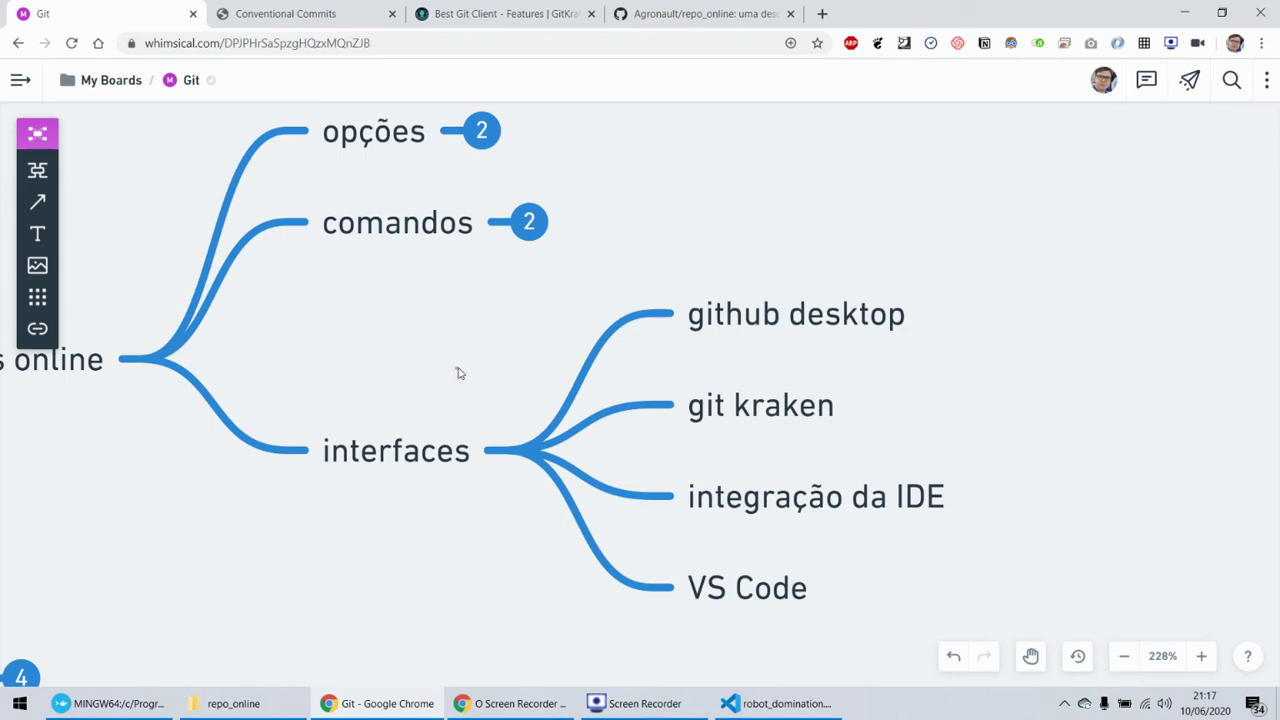
left_click_drag(457, 371, 506, 433)
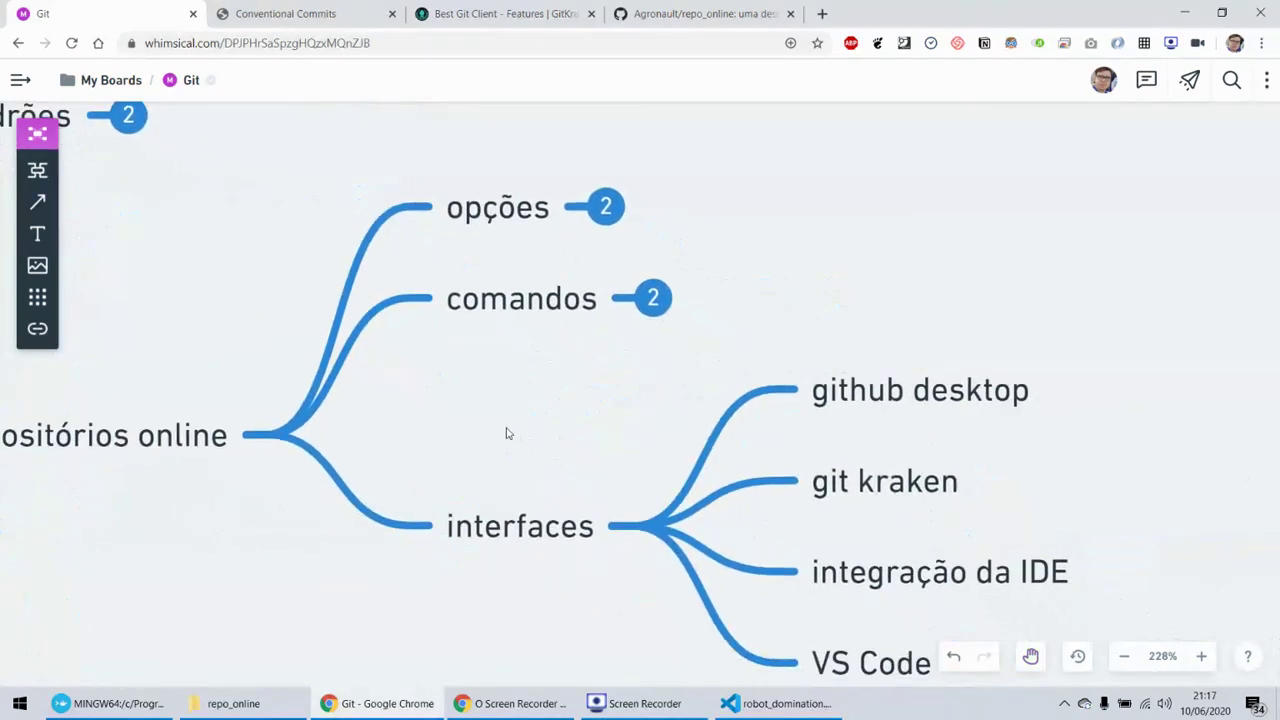
left_click_drag(620, 473, 650, 398)
left_click(645, 402)
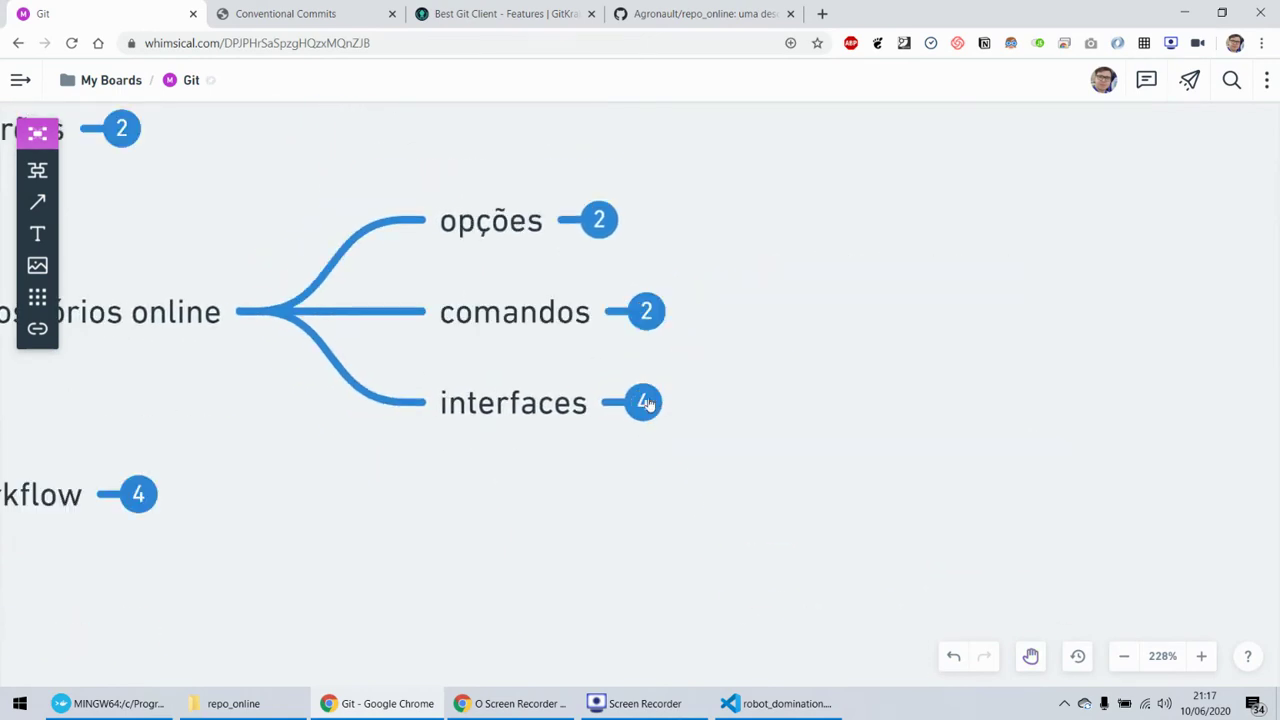
- Collapse the whole "repositórios online" branch of the mind map
left_click_drag(371, 429, 444, 458)
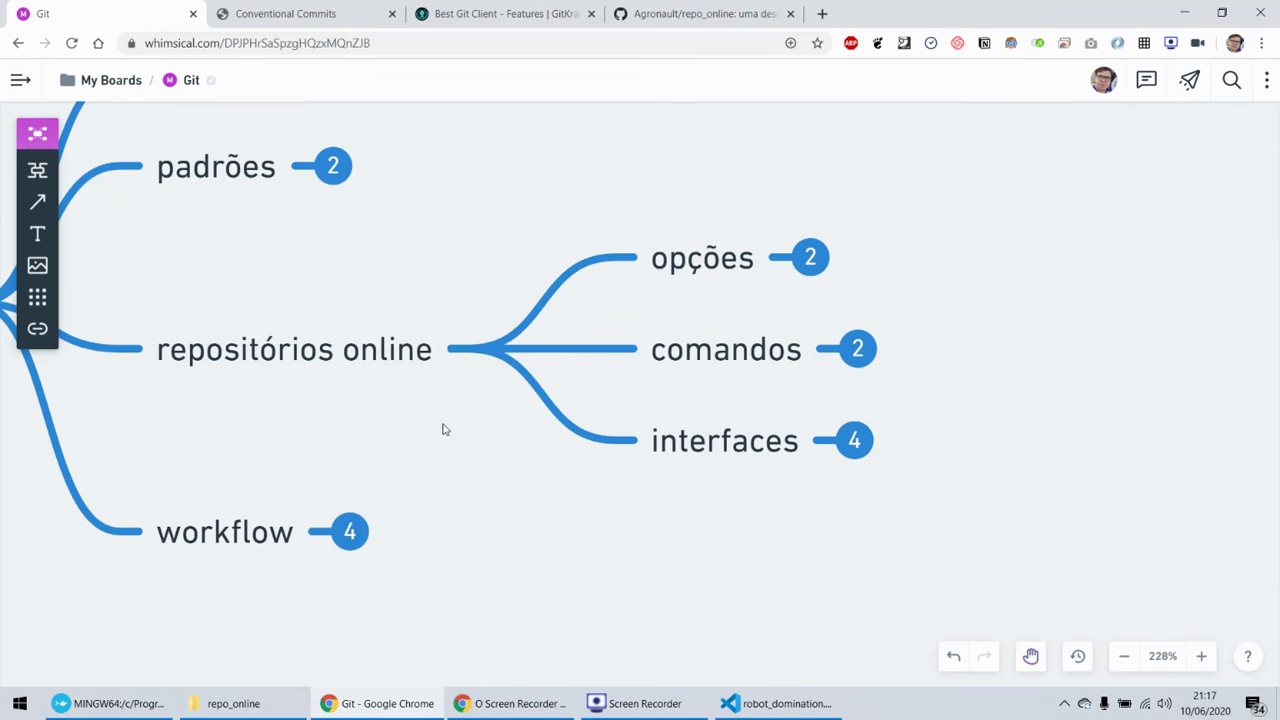
mouse_move(475, 386)
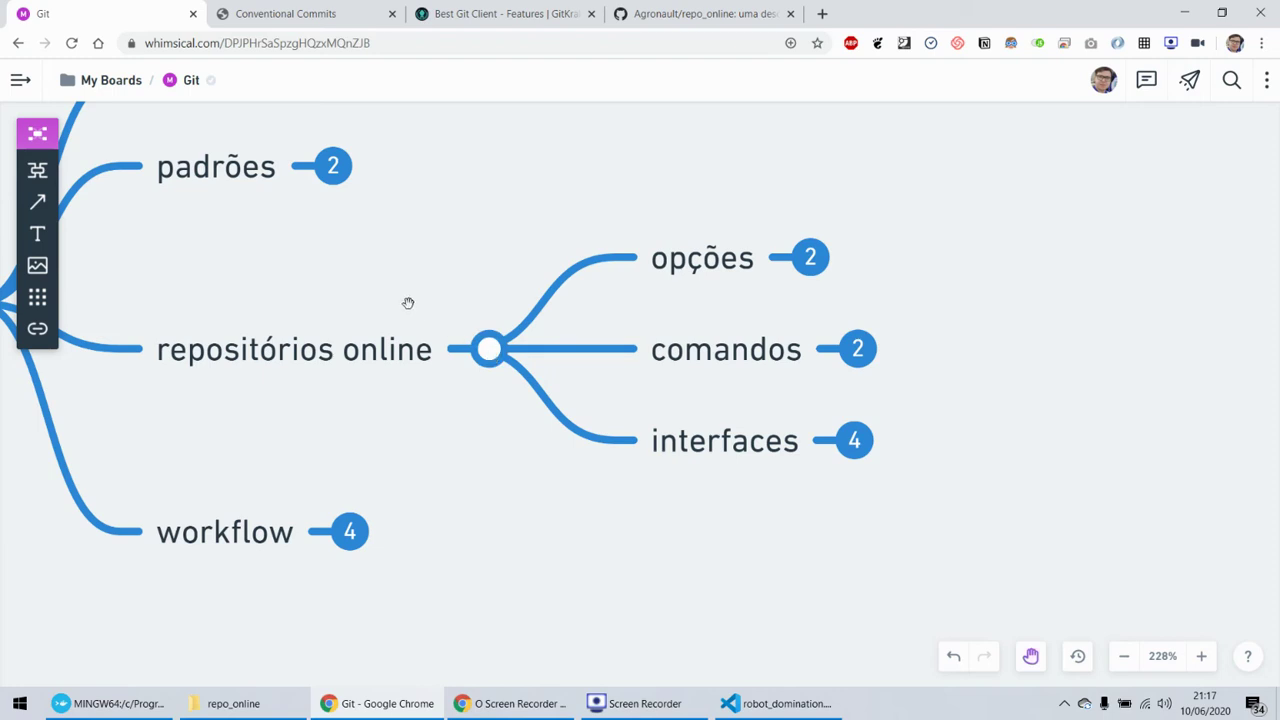
left_click_drag(408, 303, 571, 387)
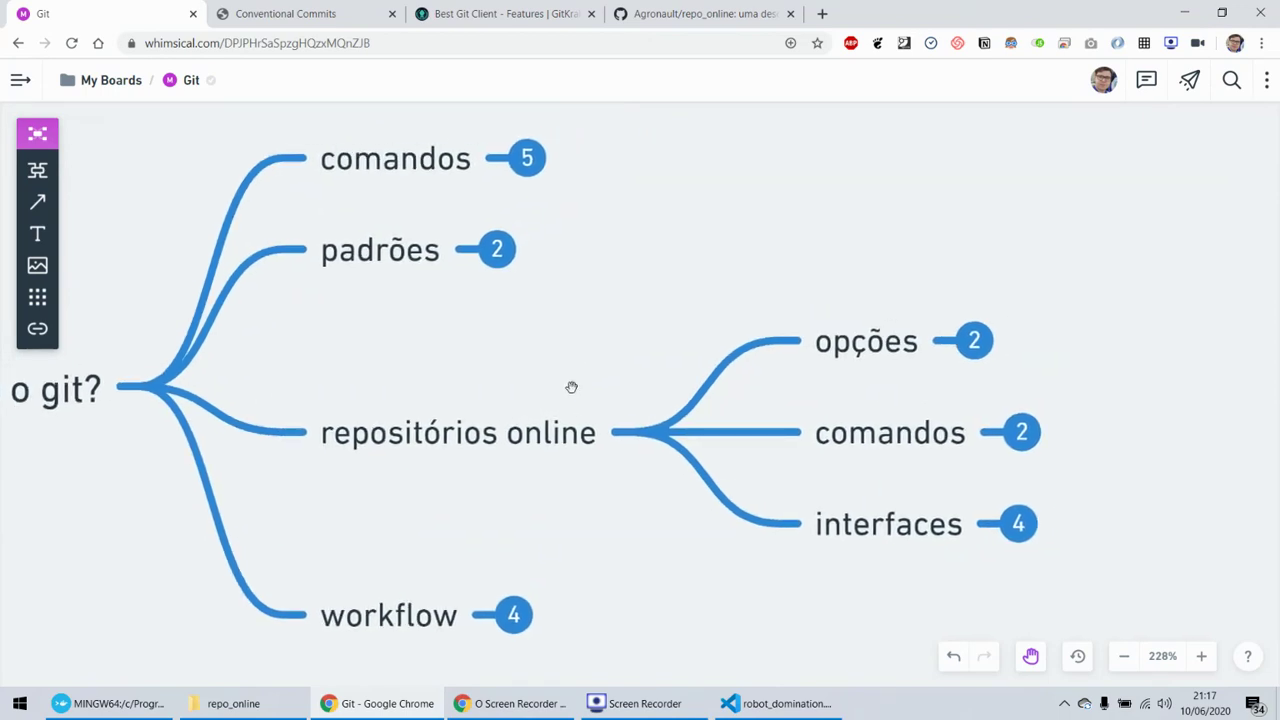
left_click(656, 436)
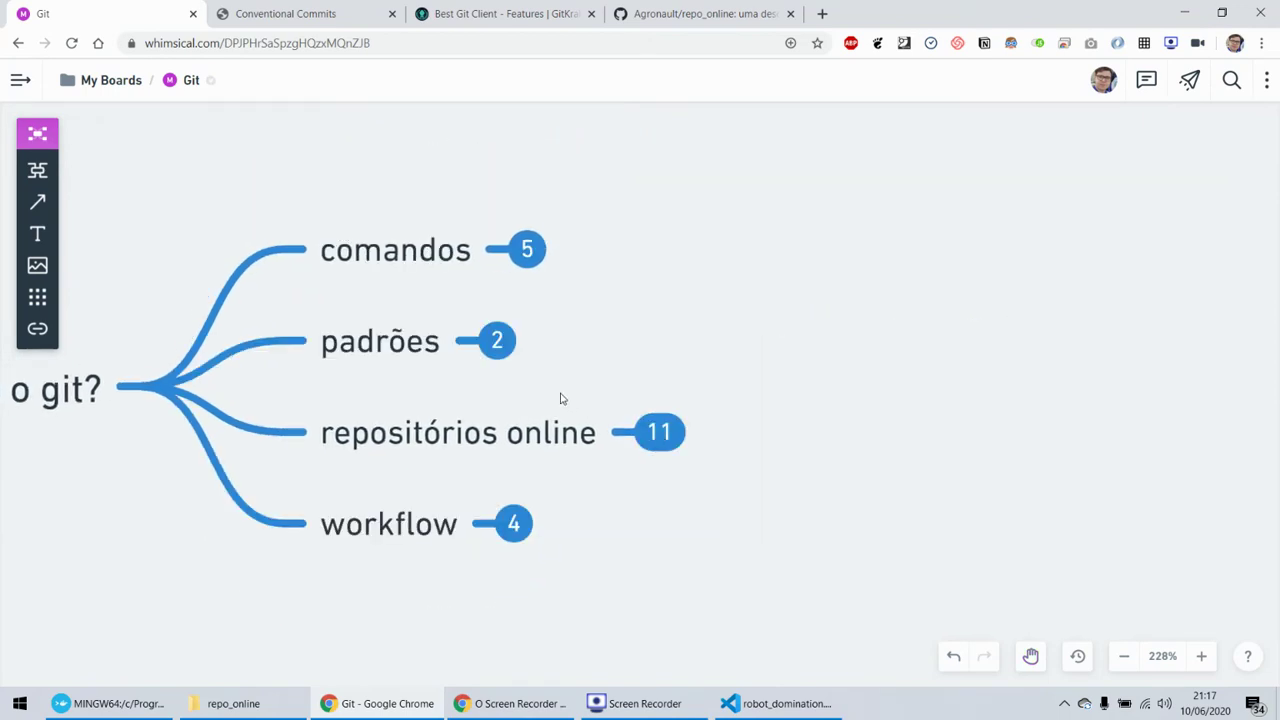
- Expand the "workflow" branch under "como utilizar o git?" in the mind map
left_click_drag(561, 399, 798, 366)
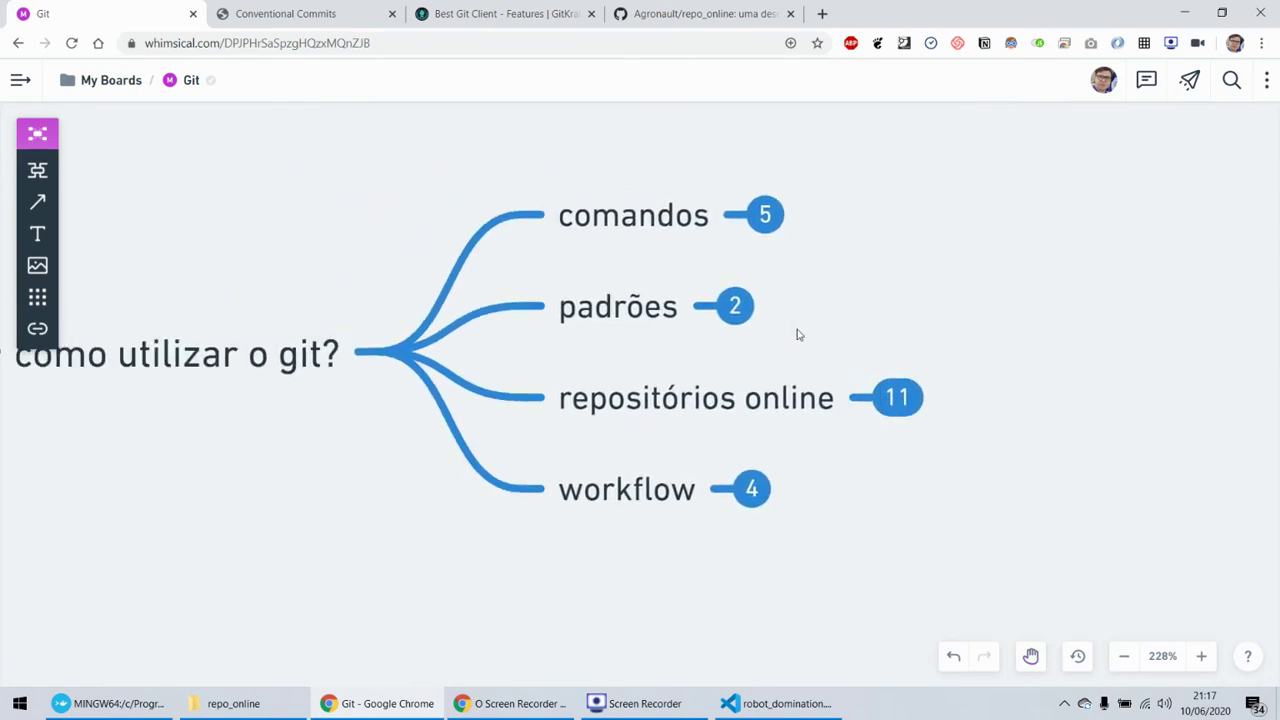
scroll(751, 466, "right", 3)
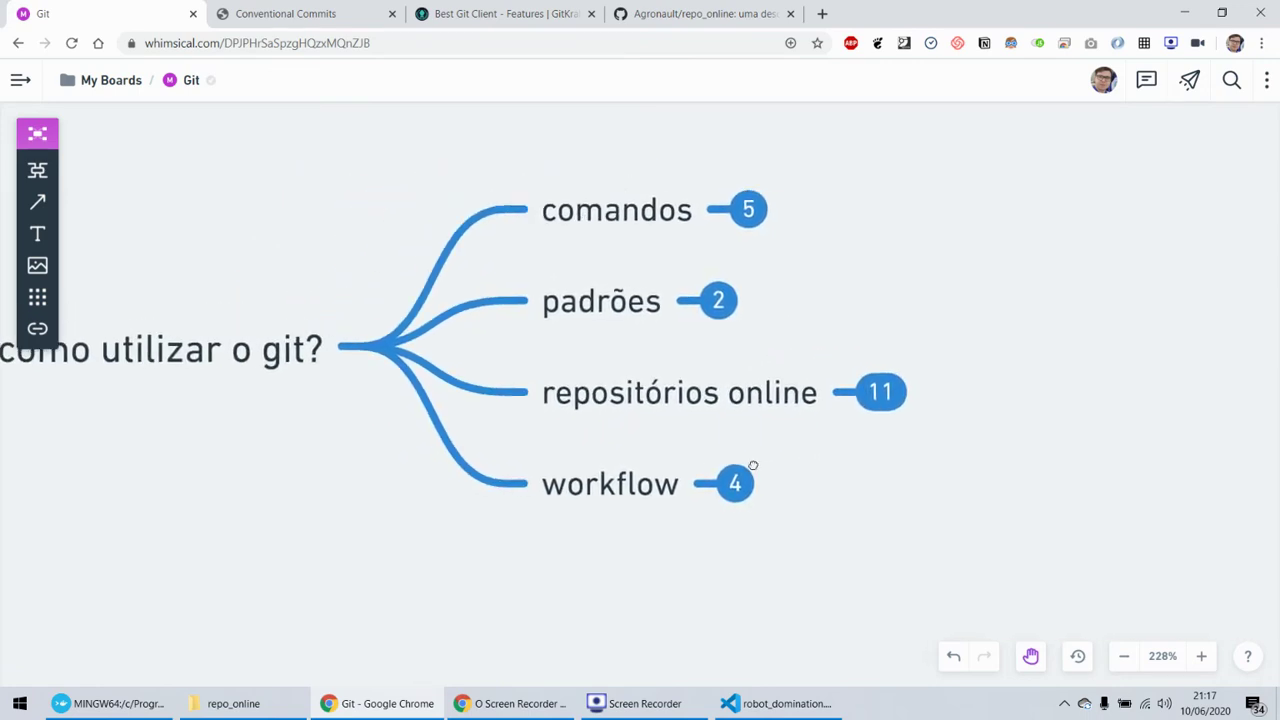
left_click(594, 474)
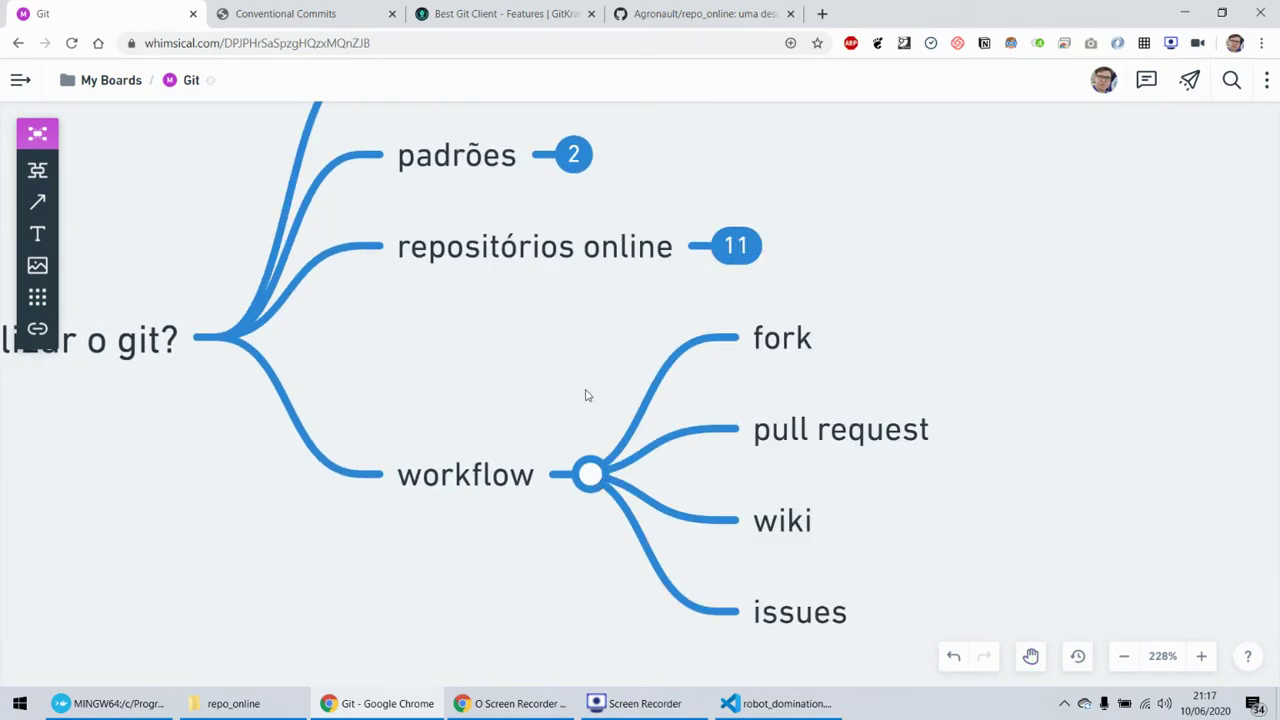
scroll(548, 385, "right", 2)
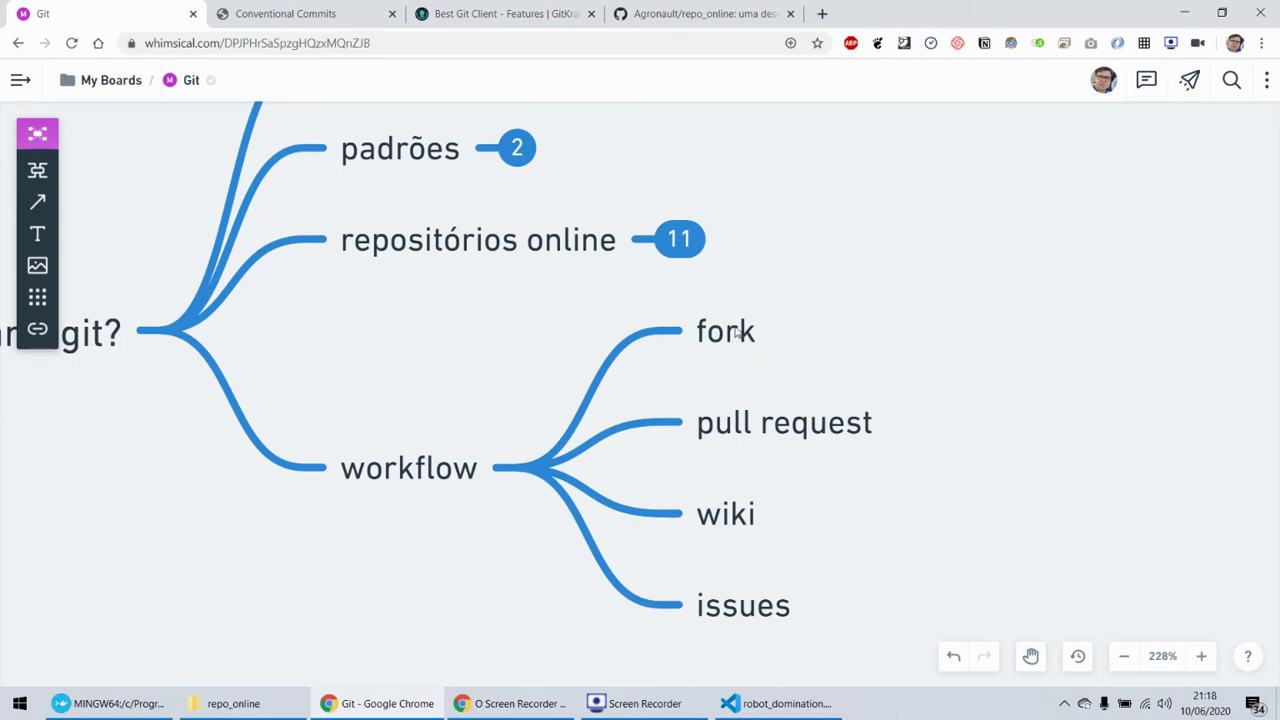
- Switch to the repo_online page on GitHub and copy its web address
left_click(700, 14)
scroll(670, 320, "up", 1)
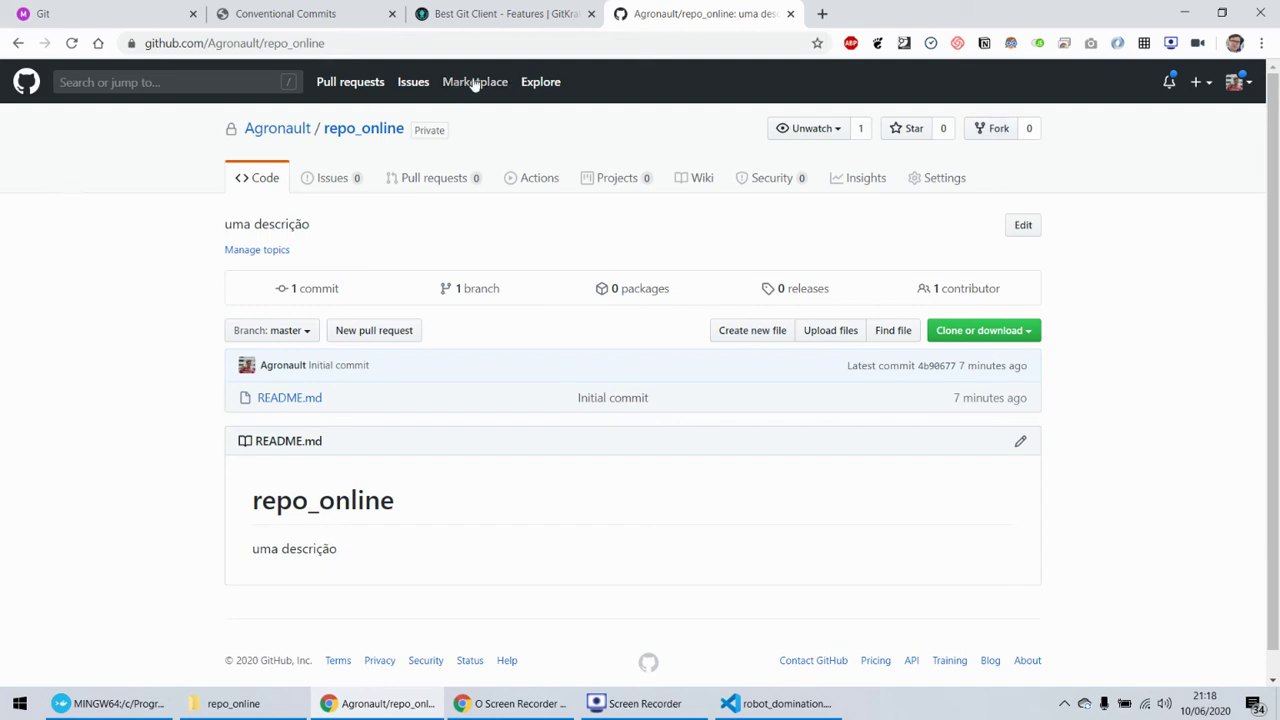
left_click(324, 46)
key("ctrl+c")
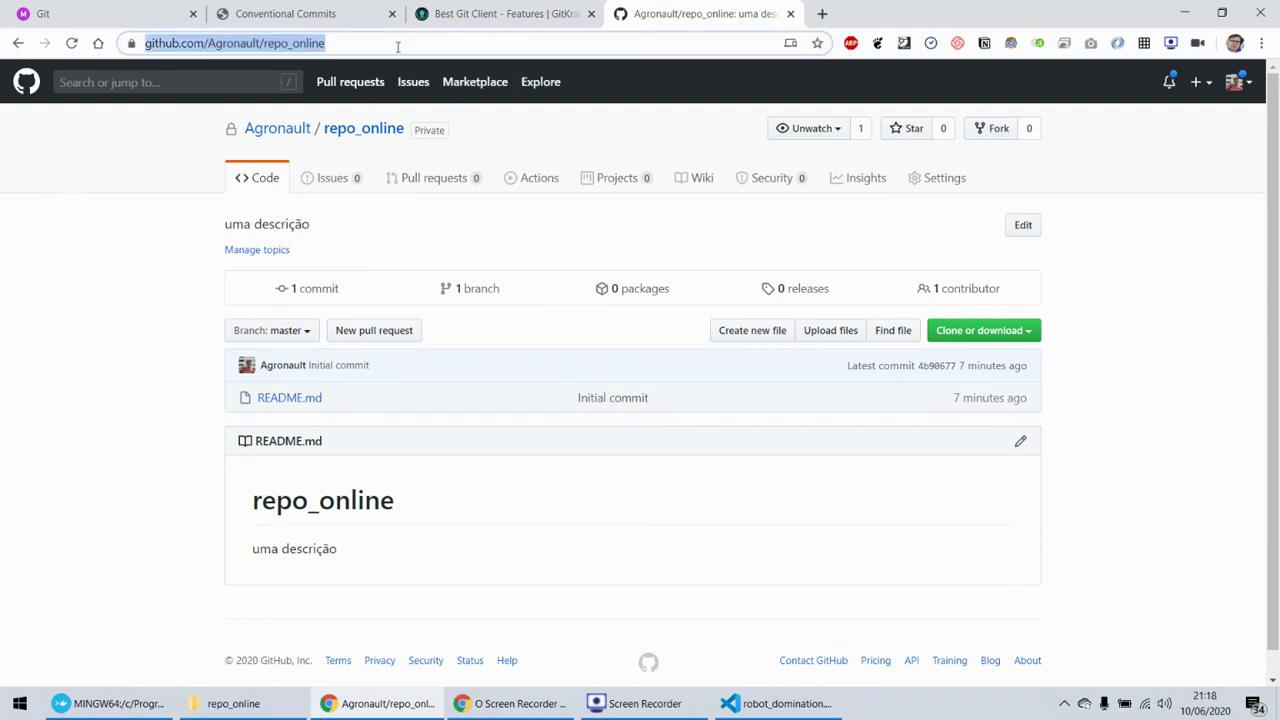
- Open the copied repo_online address in a new browser tab
left_click(822, 13)
key("ctrl+v")
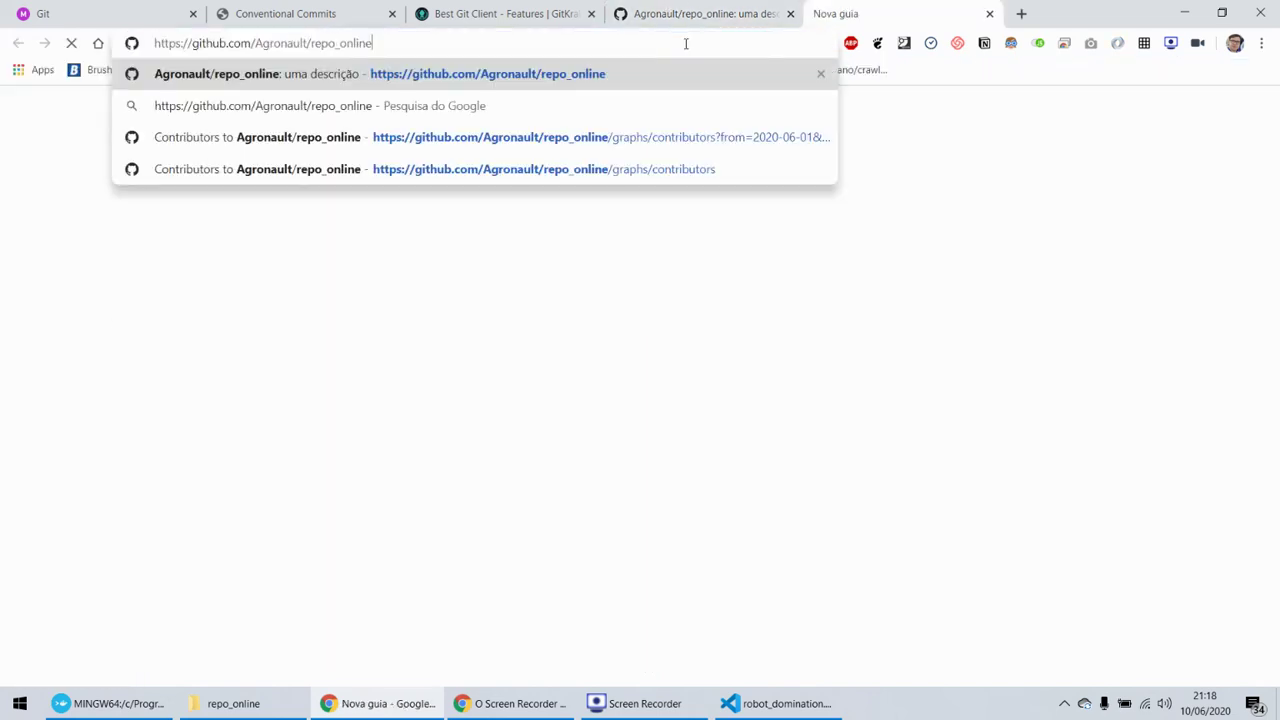
key("Return")
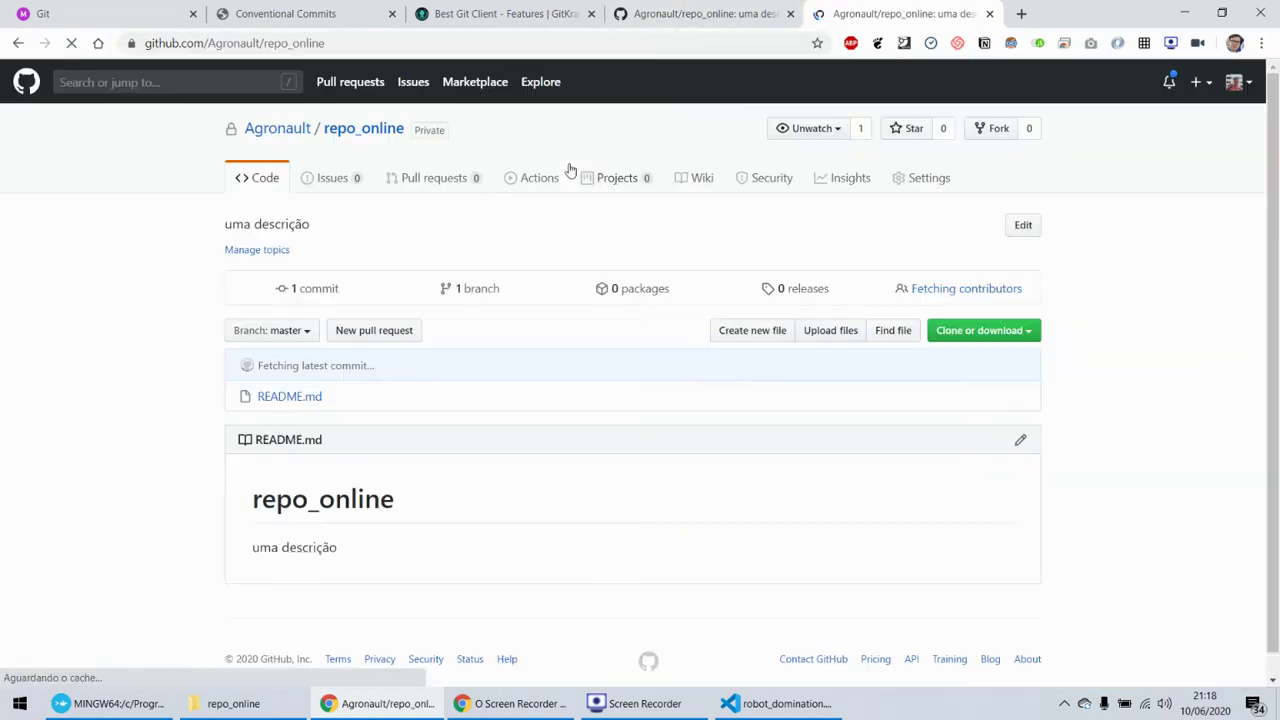
- Search the repo_online repository for "docker"
left_click(171, 83)
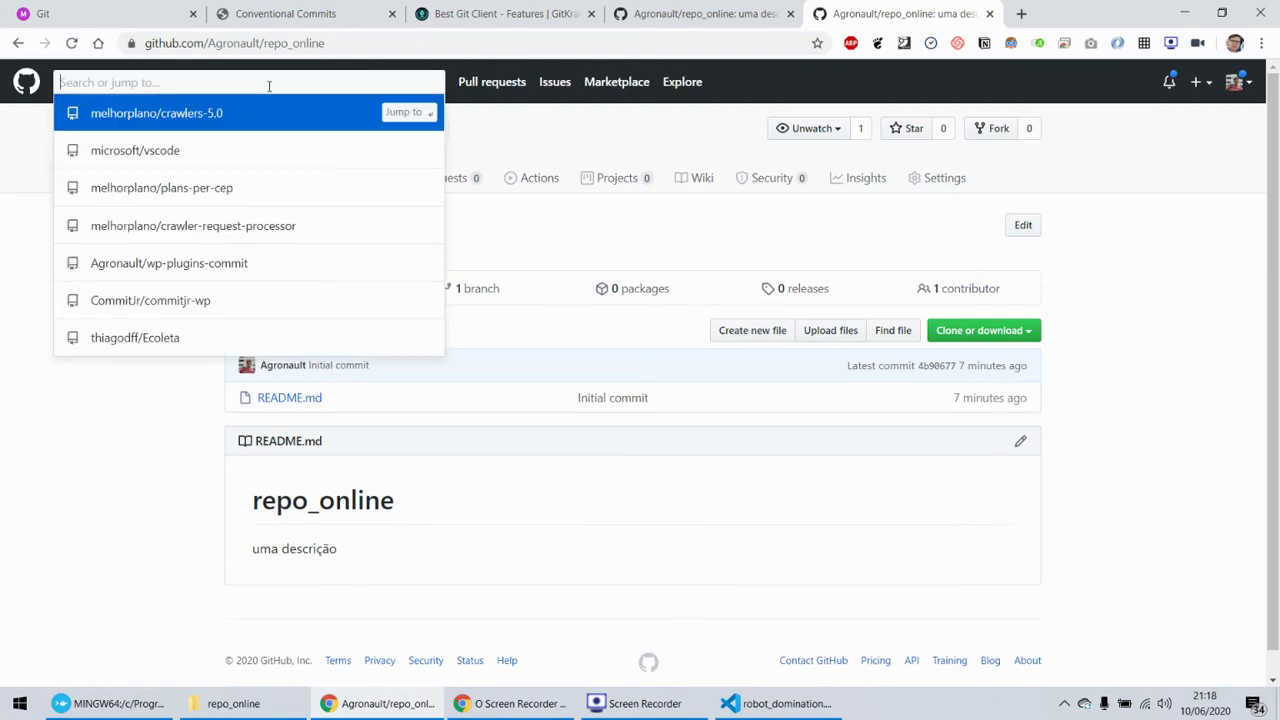
type("docker")
key("Return")
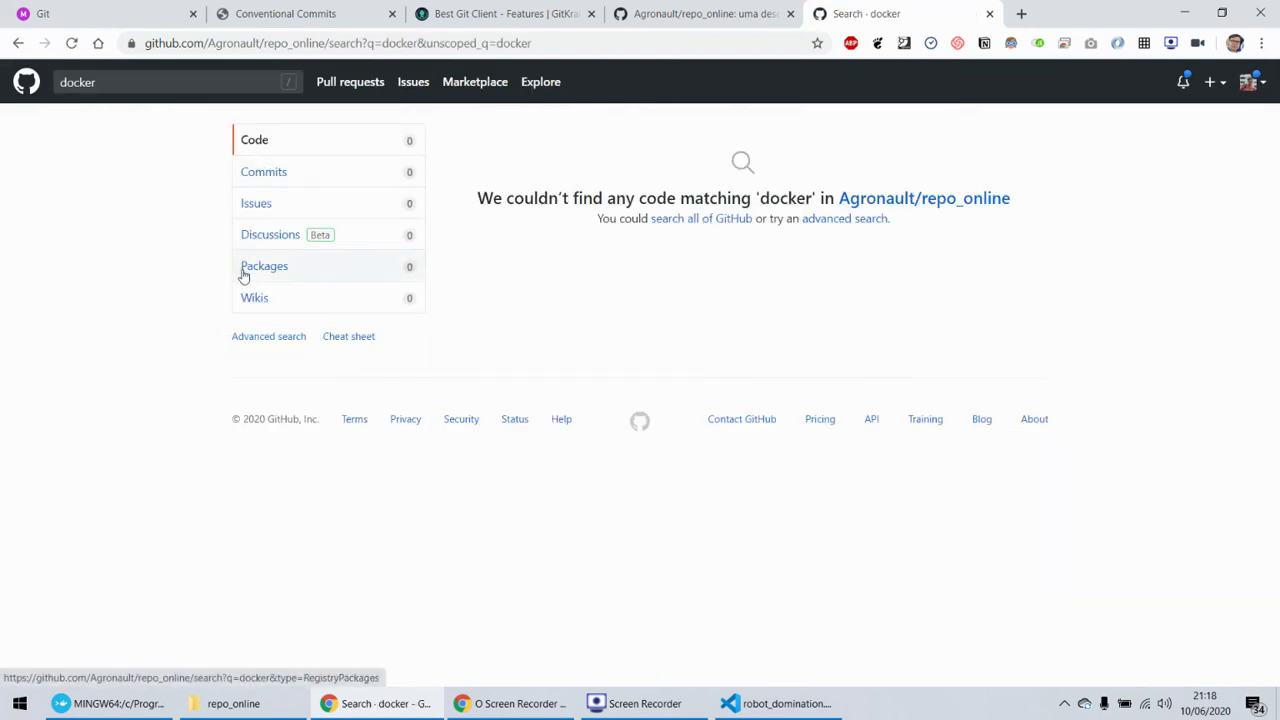
- Replace the search term with "react" and extend the search to all of GitHub
left_click(159, 85)
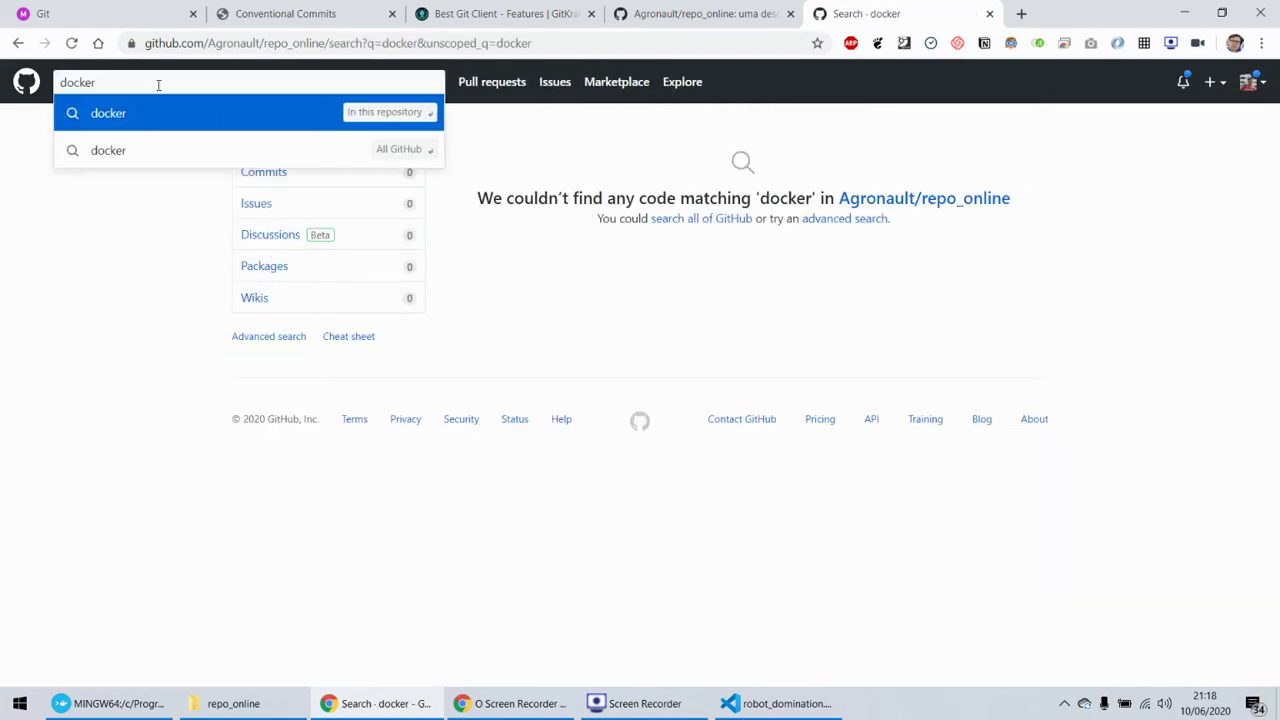
key("ctrl+a")
type("react")
key("Return")
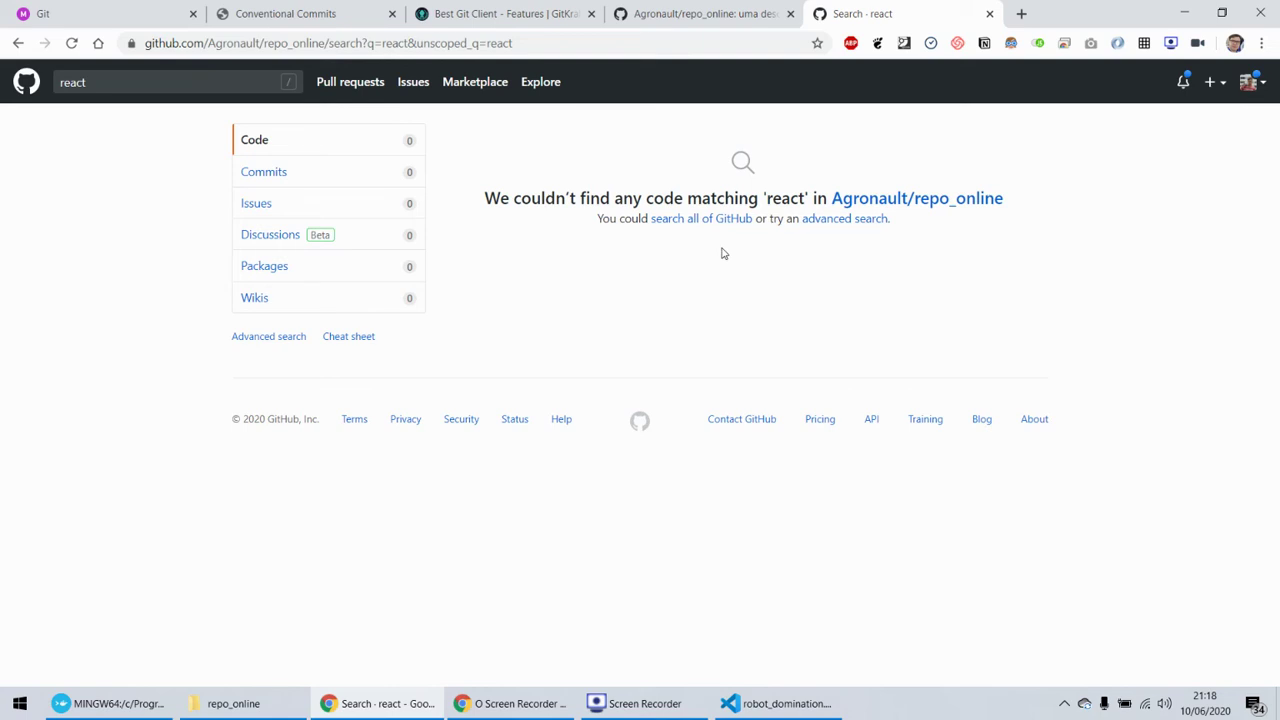
left_click(236, 82)
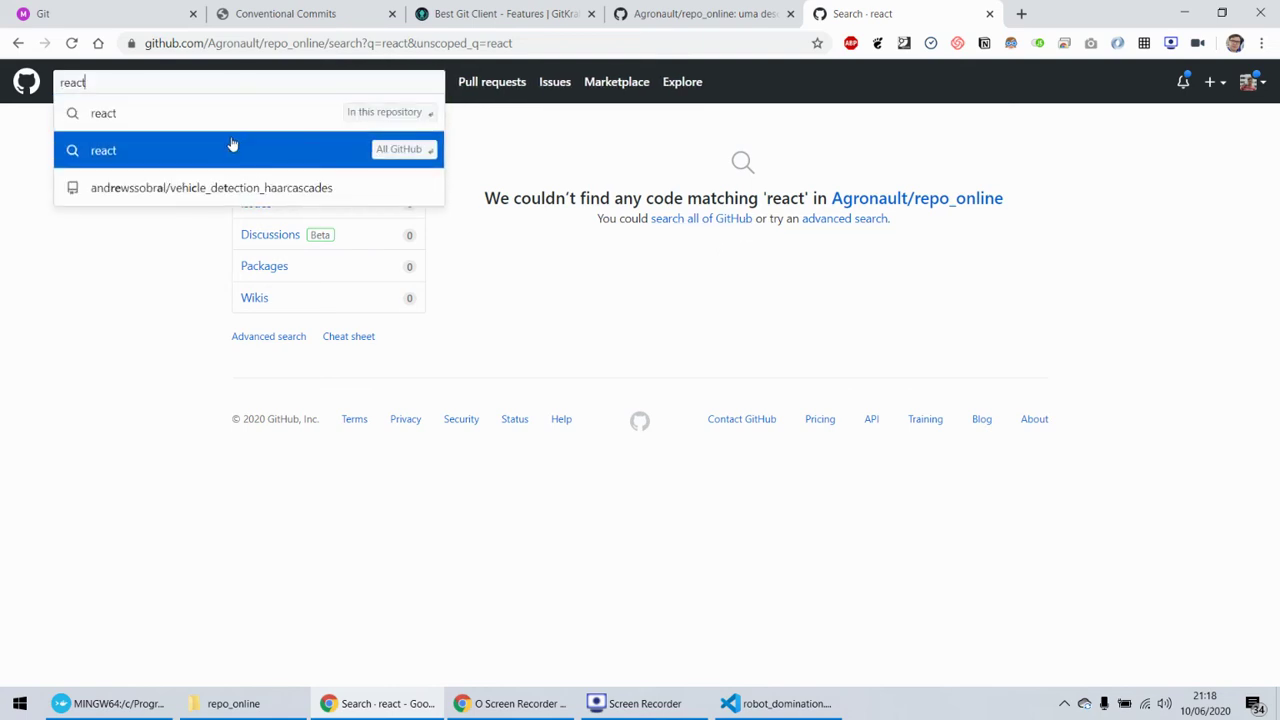
left_click(351, 151)
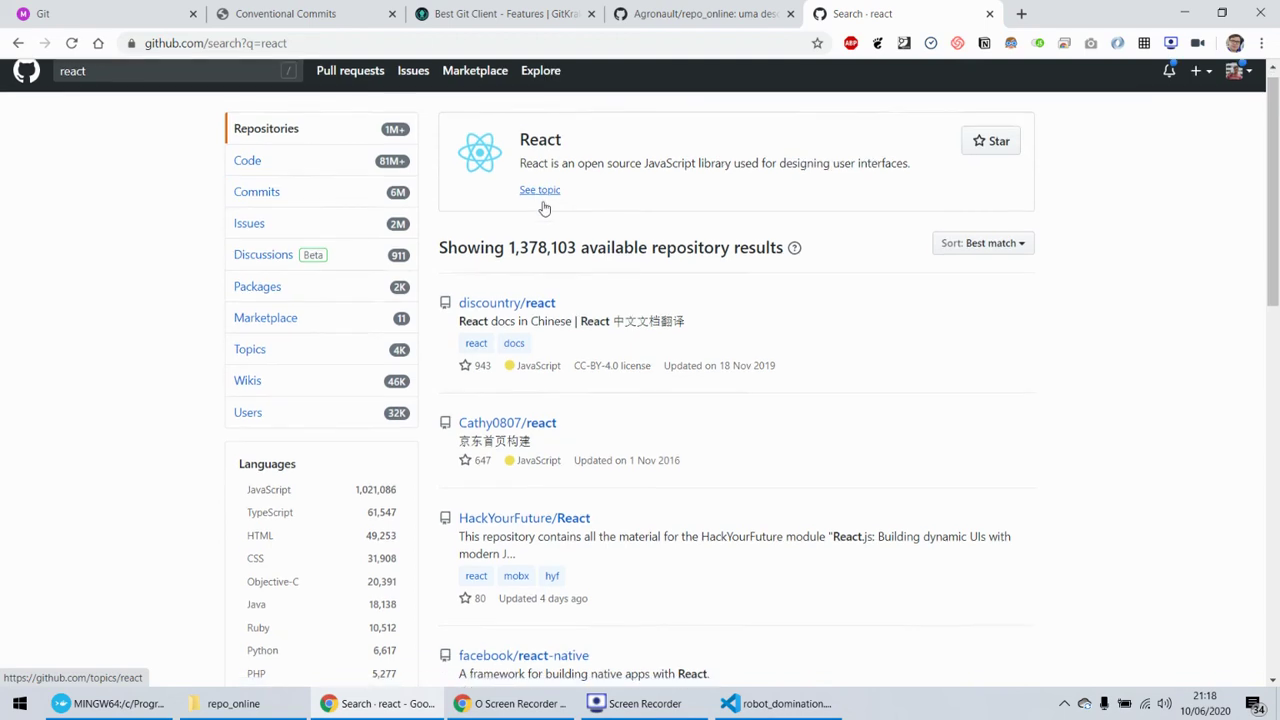
- Open the facebook/react-native repository from the search results
scroll(757, 334, "down", 3)
scroll(675, 378, "down", 1)
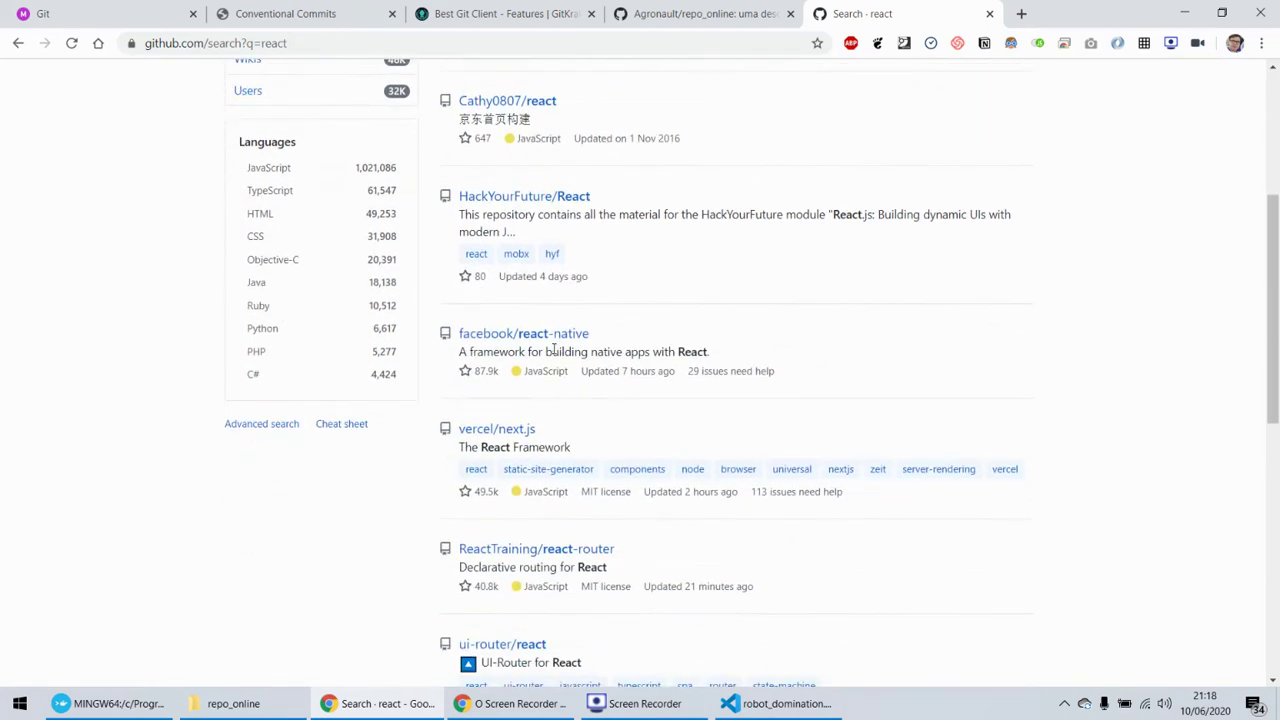
left_click(535, 341)
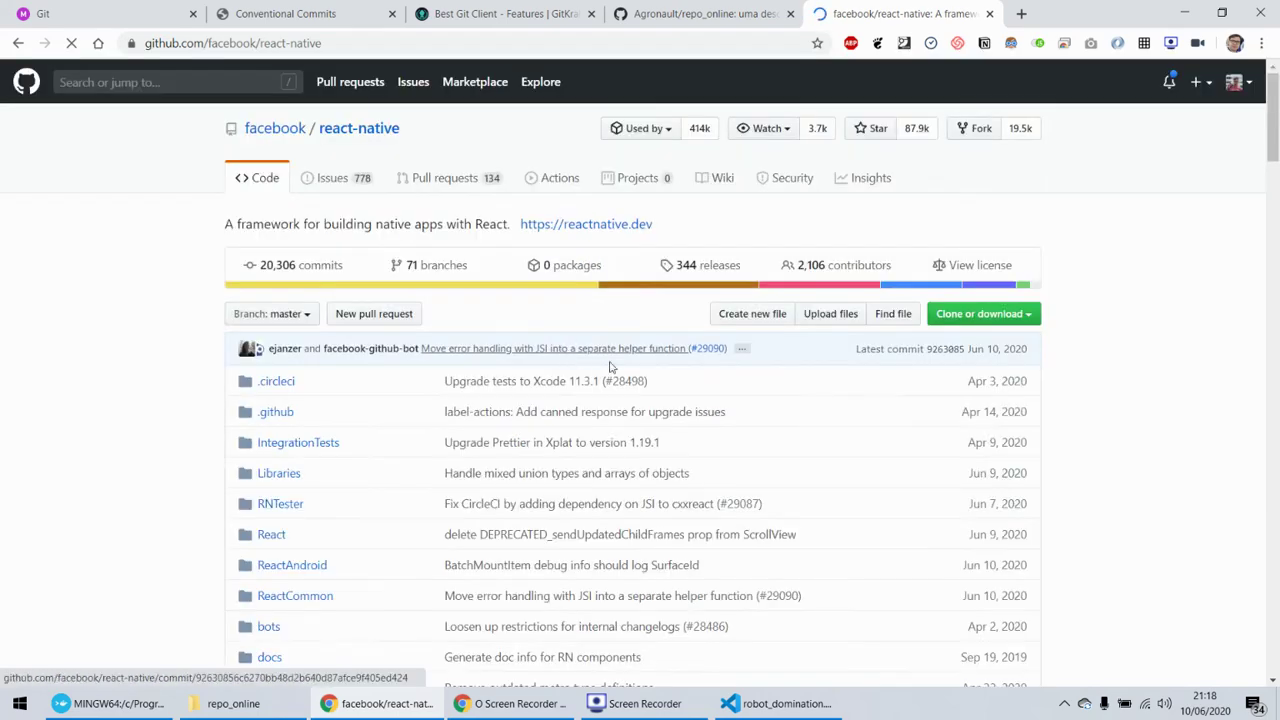
- Examine the react-native repository's file list and its README, including the contents, requirements, documentation and contribution sections
scroll(177, 340, "down", 3)
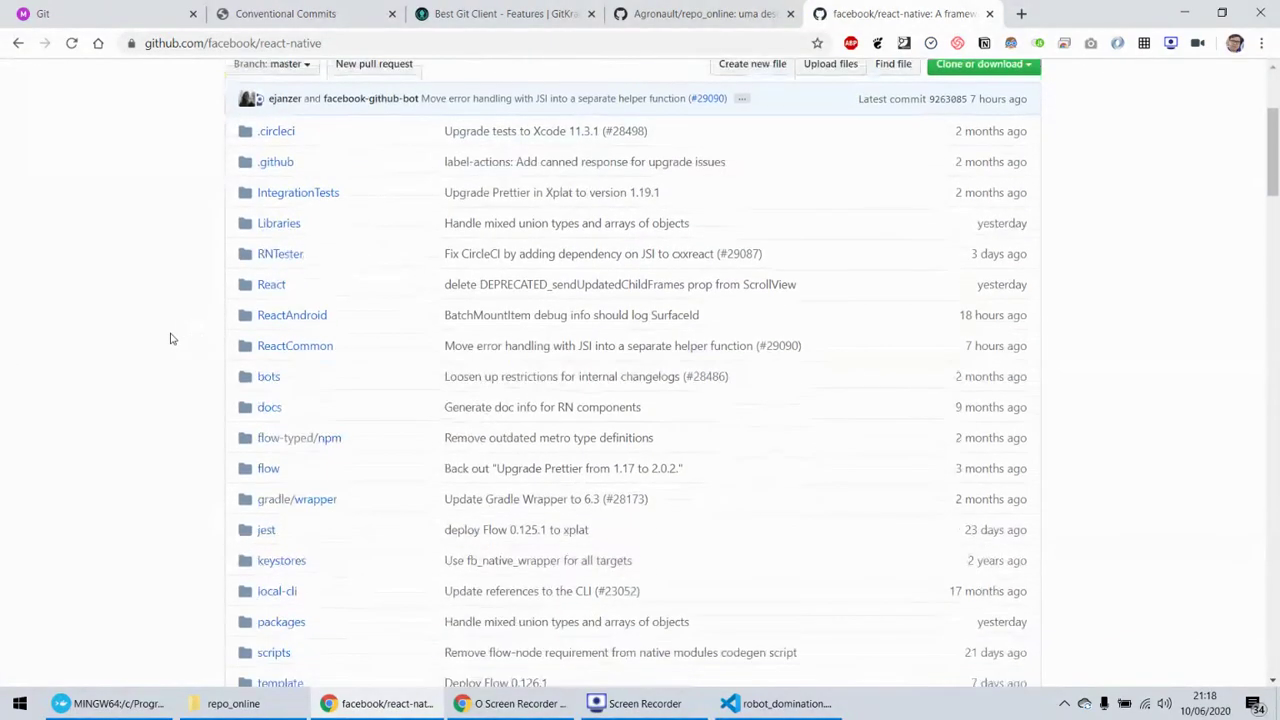
scroll(170, 338, "down", 1)
scroll(170, 338, "up", 4)
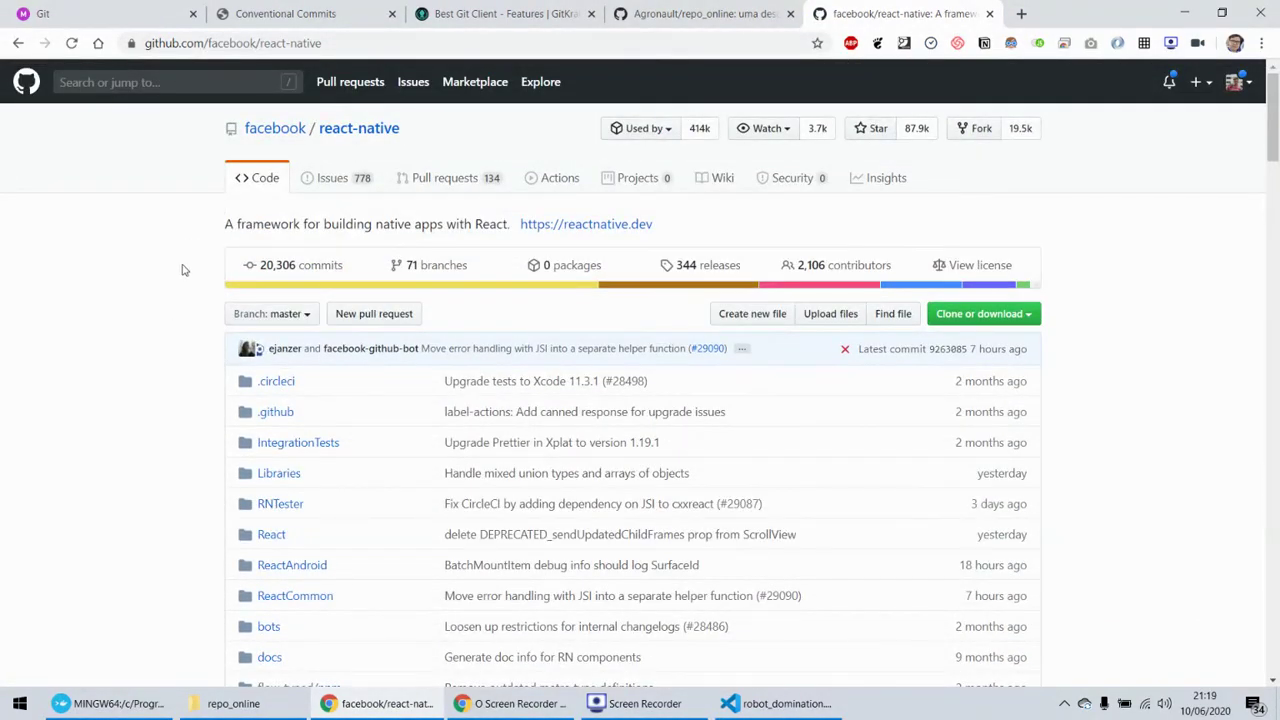
scroll(160, 280, "down", 5)
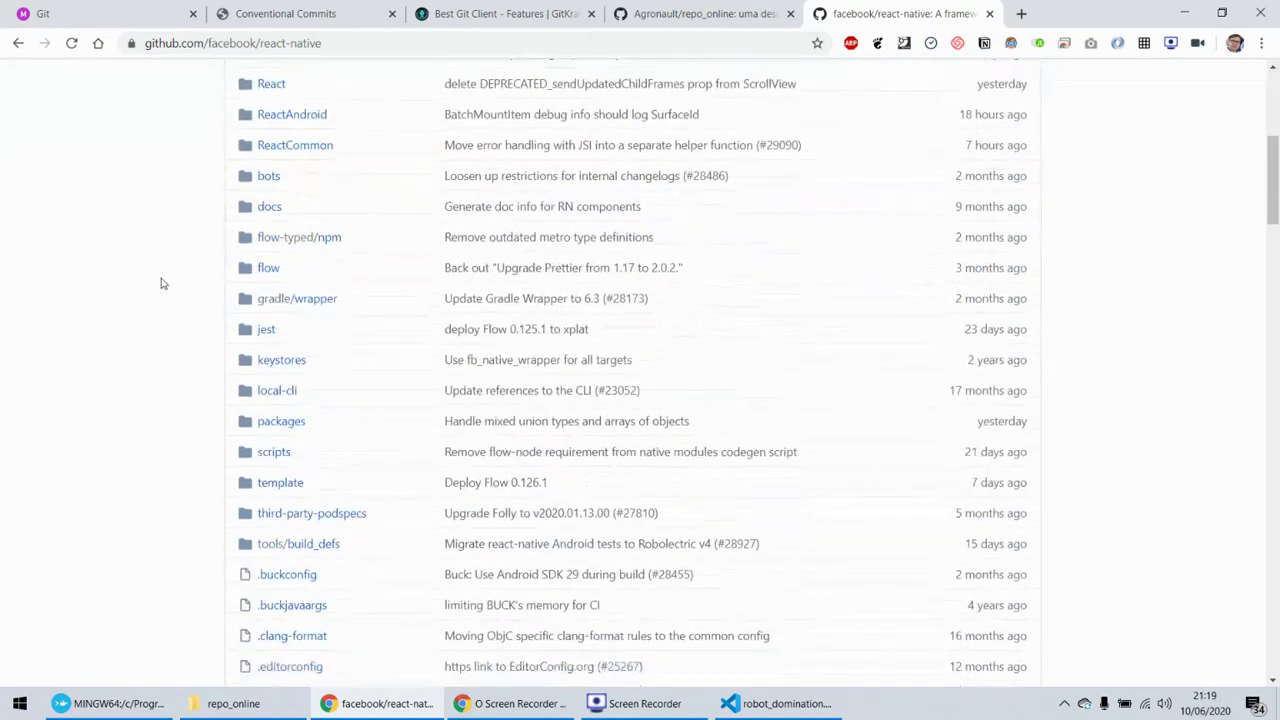
scroll(160, 280, "up", 5)
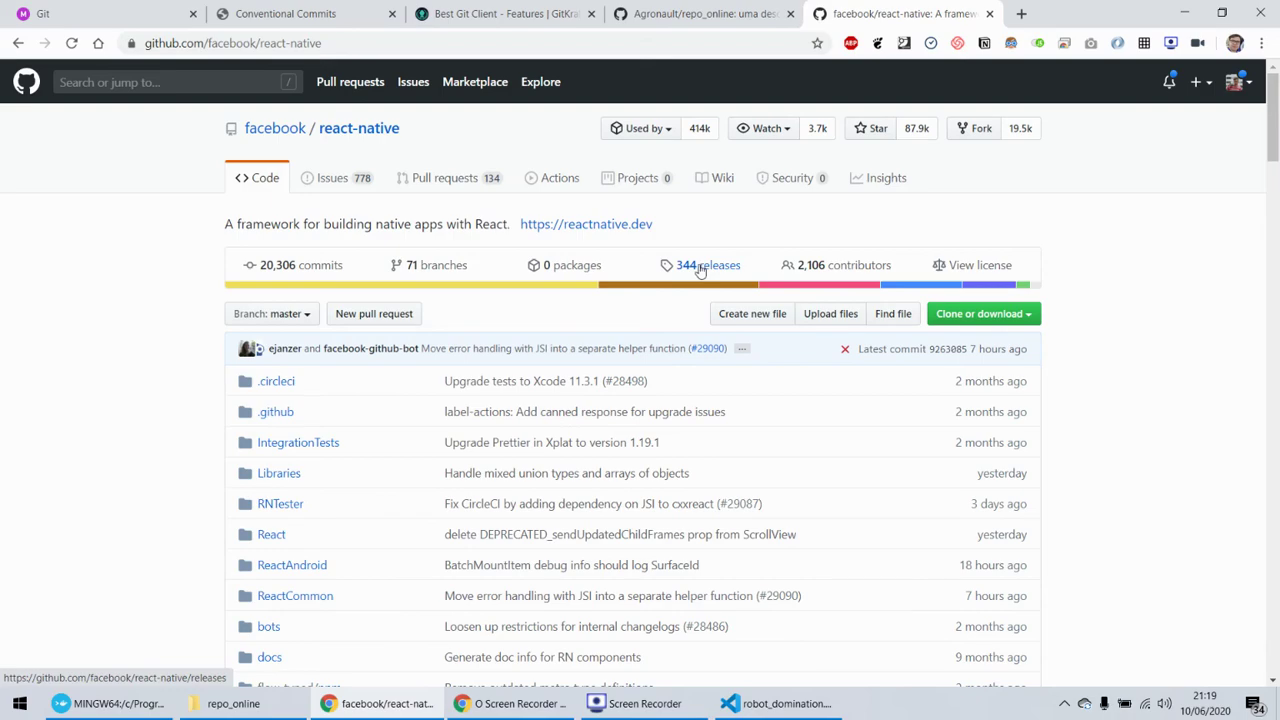
scroll(434, 309, "down", 15)
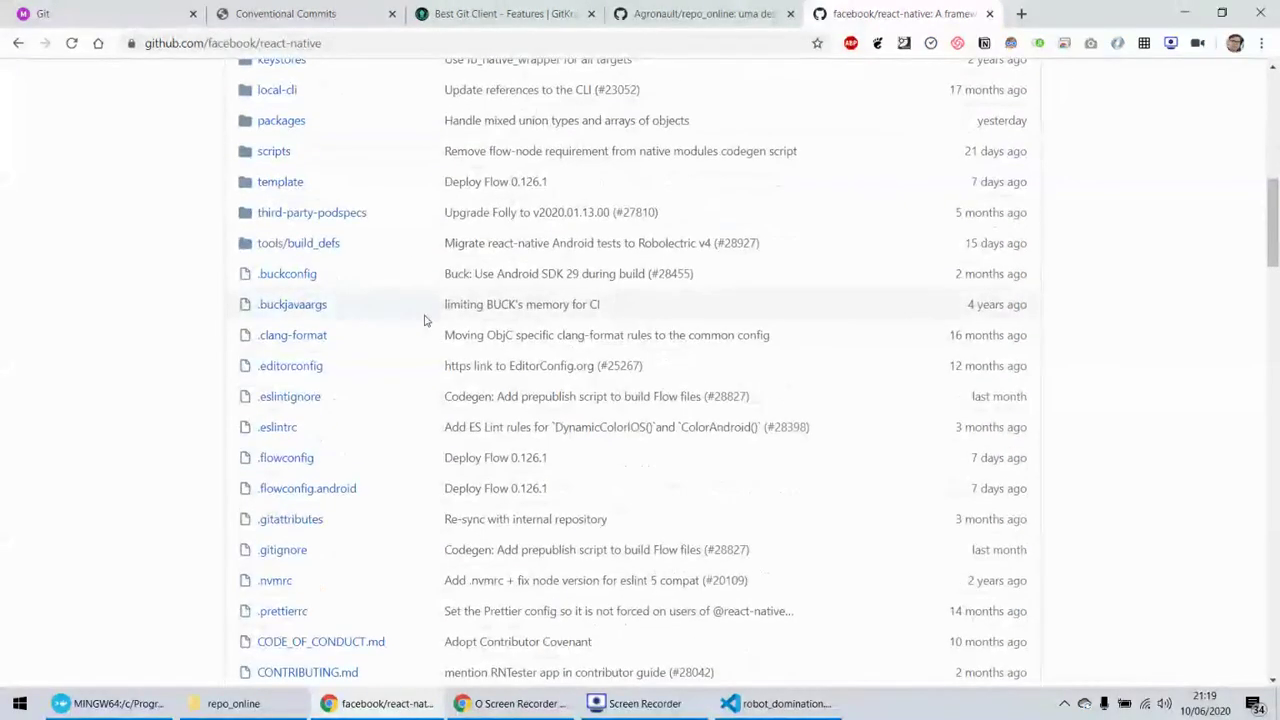
scroll(480, 312, "down", 8)
scroll(330, 286, "up", 2)
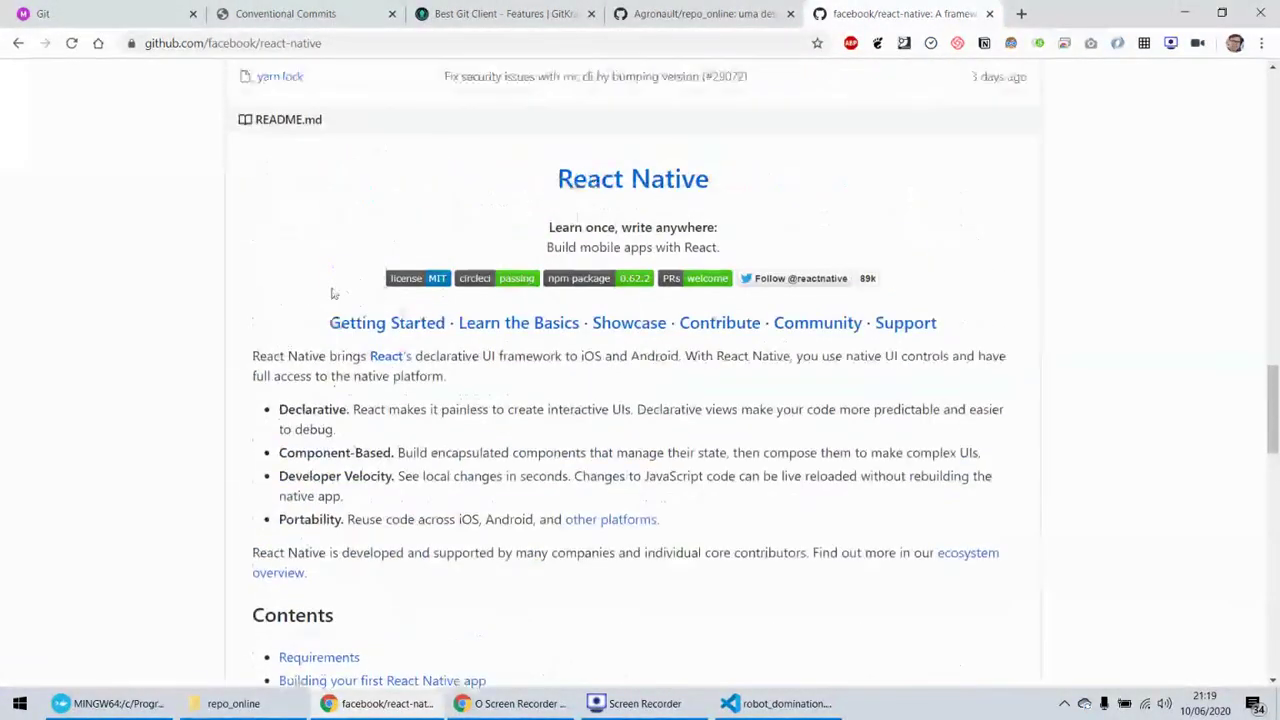
scroll(254, 249, "up", 1)
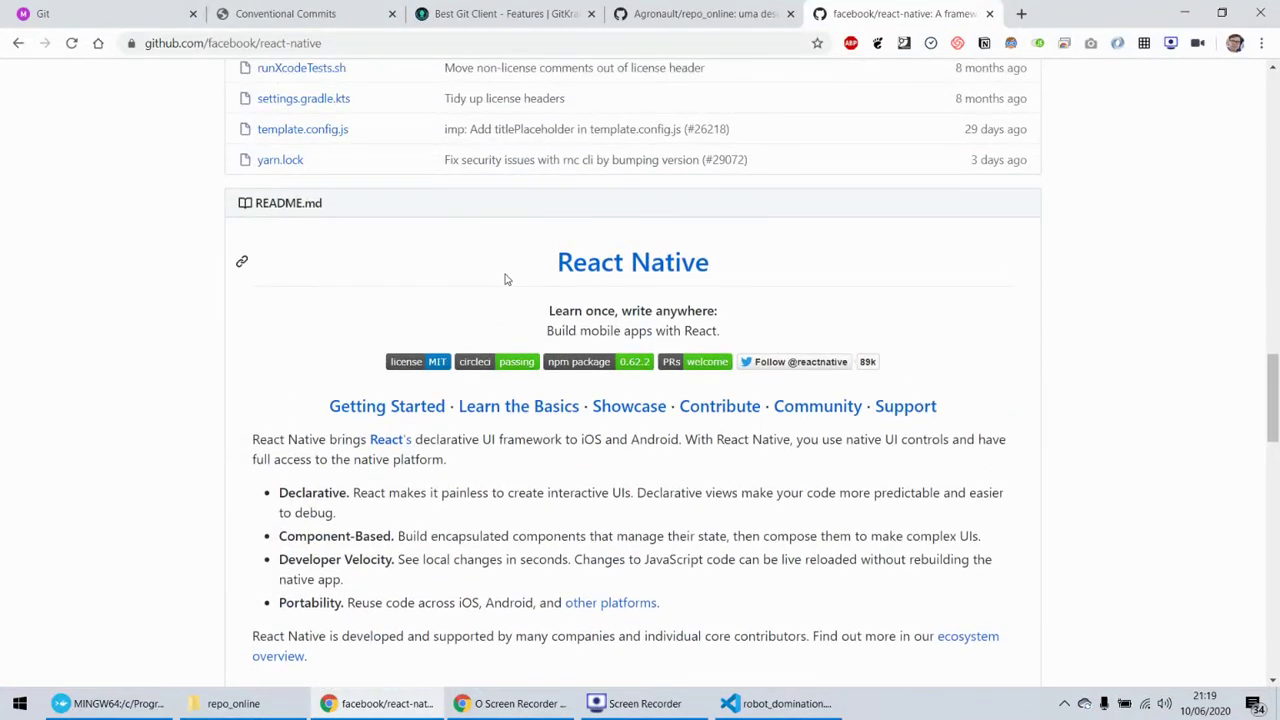
scroll(505, 279, "down", 6)
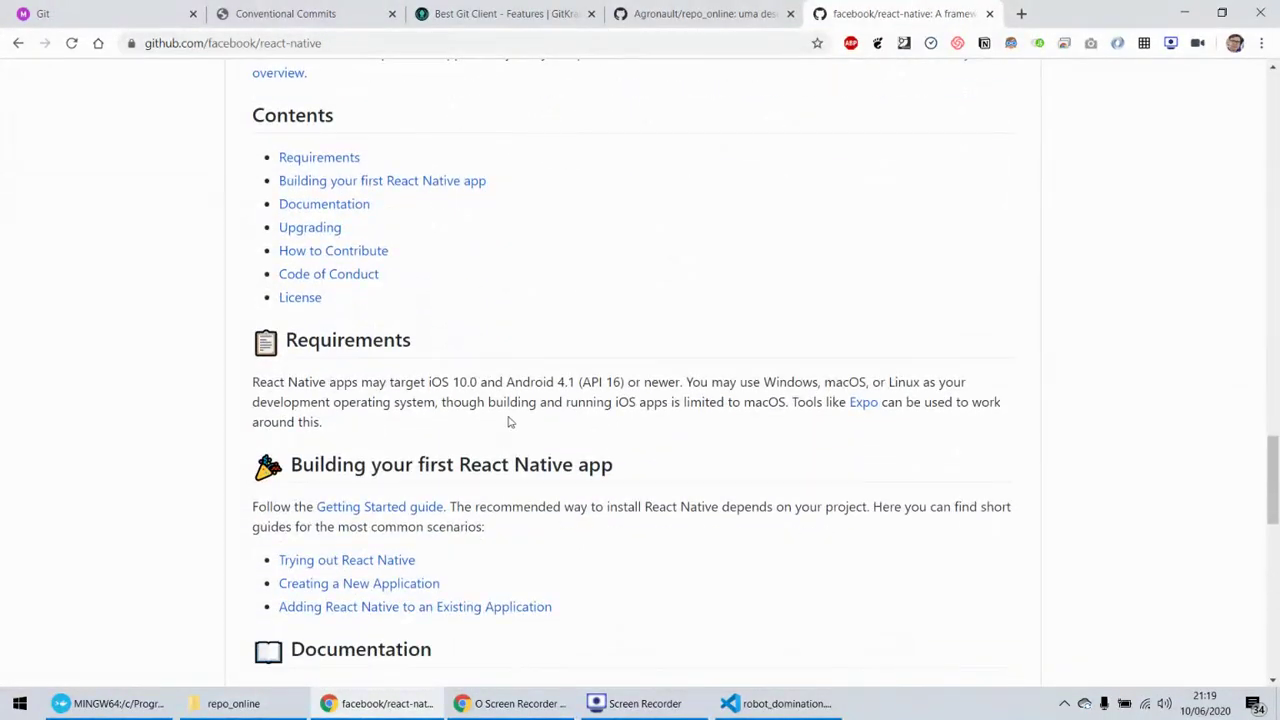
scroll(509, 422, "down", 2)
scroll(213, 486, "down", 6)
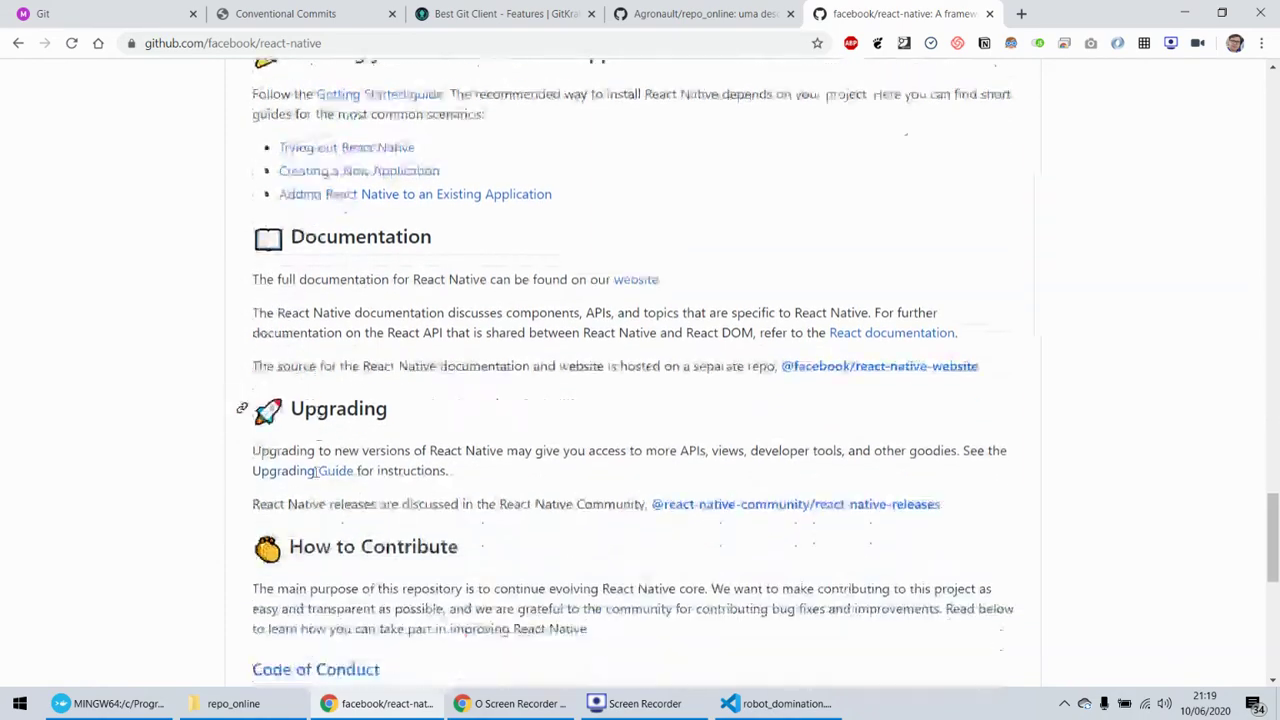
scroll(353, 420, "up", 12)
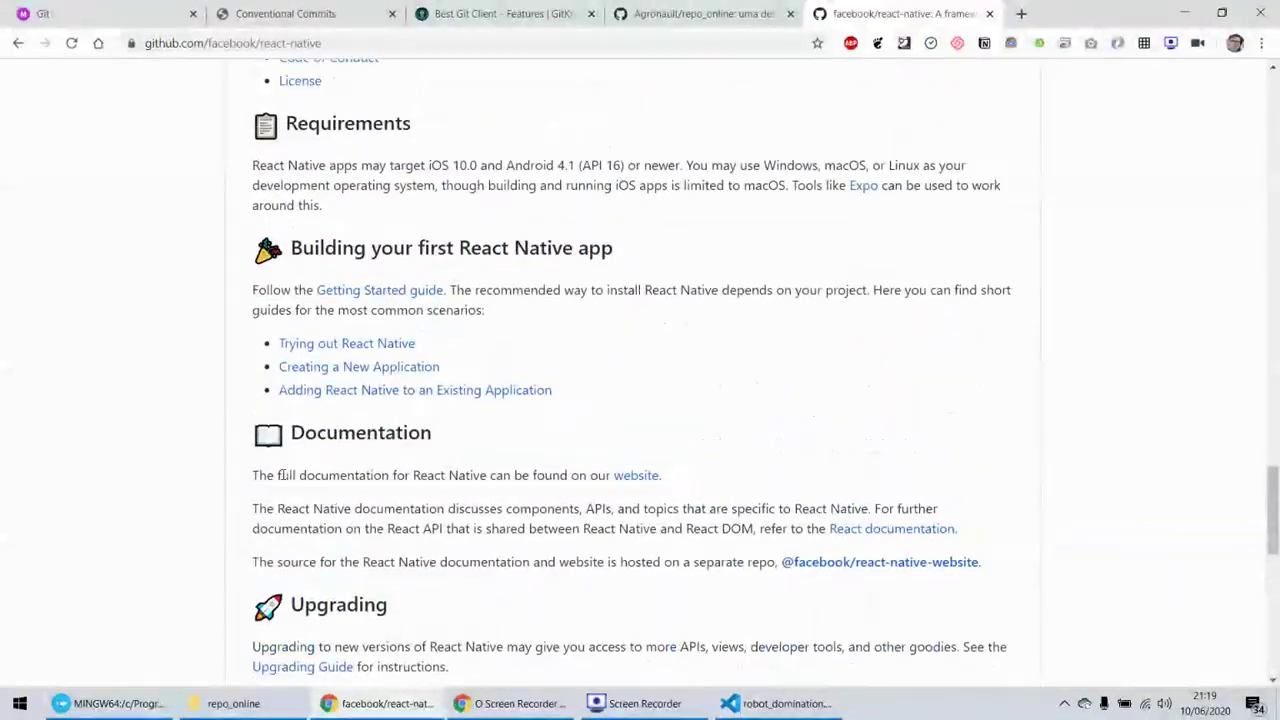
scroll(305, 489, "up", 2)
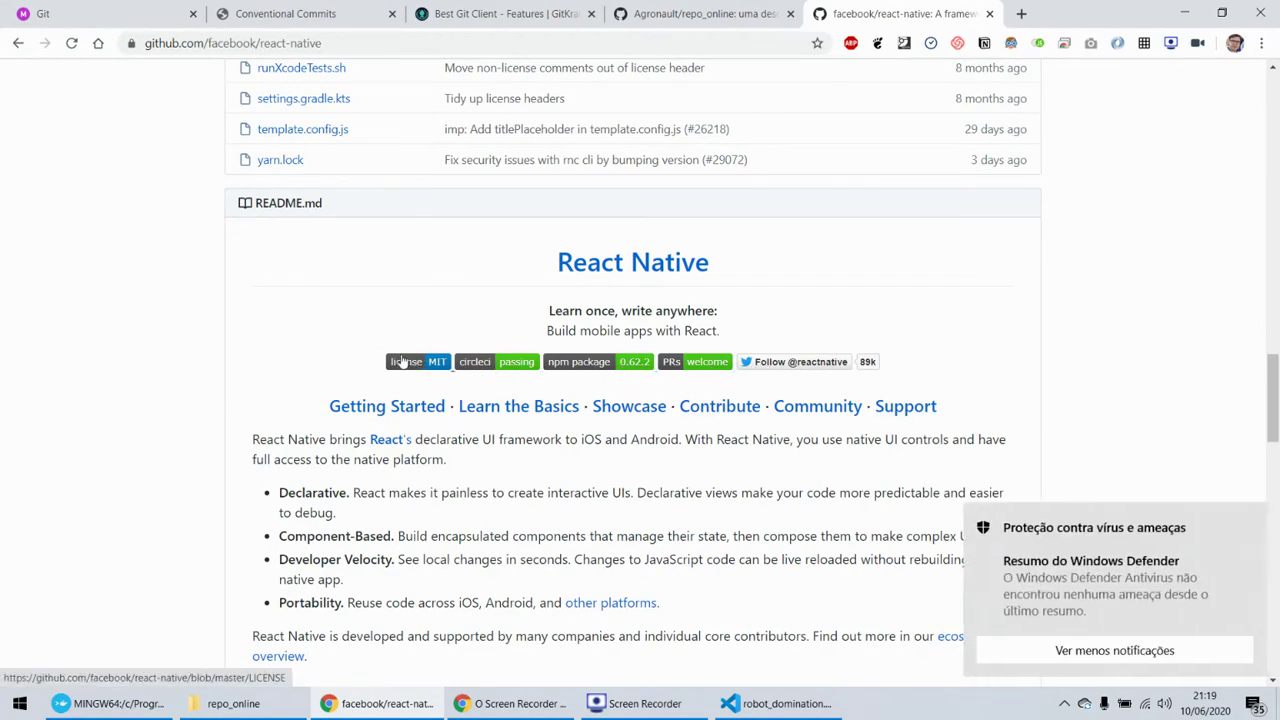
- Fork the facebook/react-native repository into the personal account rather than one of the organizations
scroll(254, 400, "up", 7)
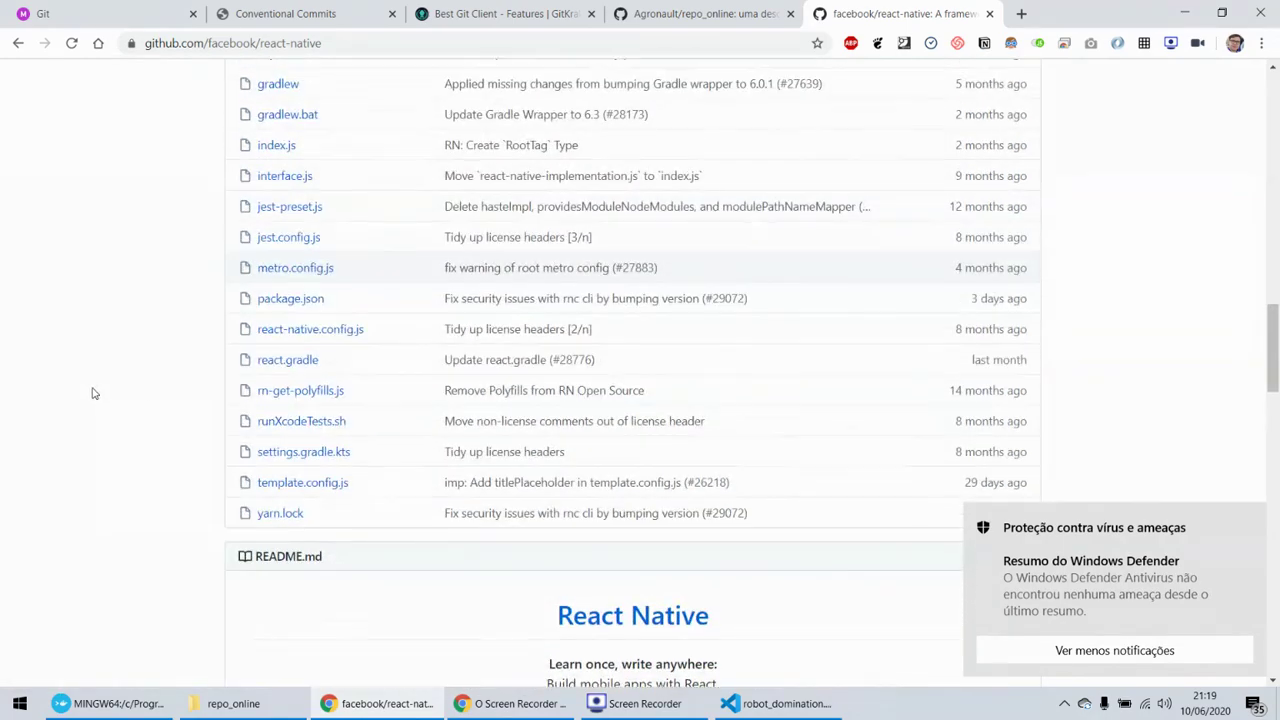
scroll(100, 393, "up", 12)
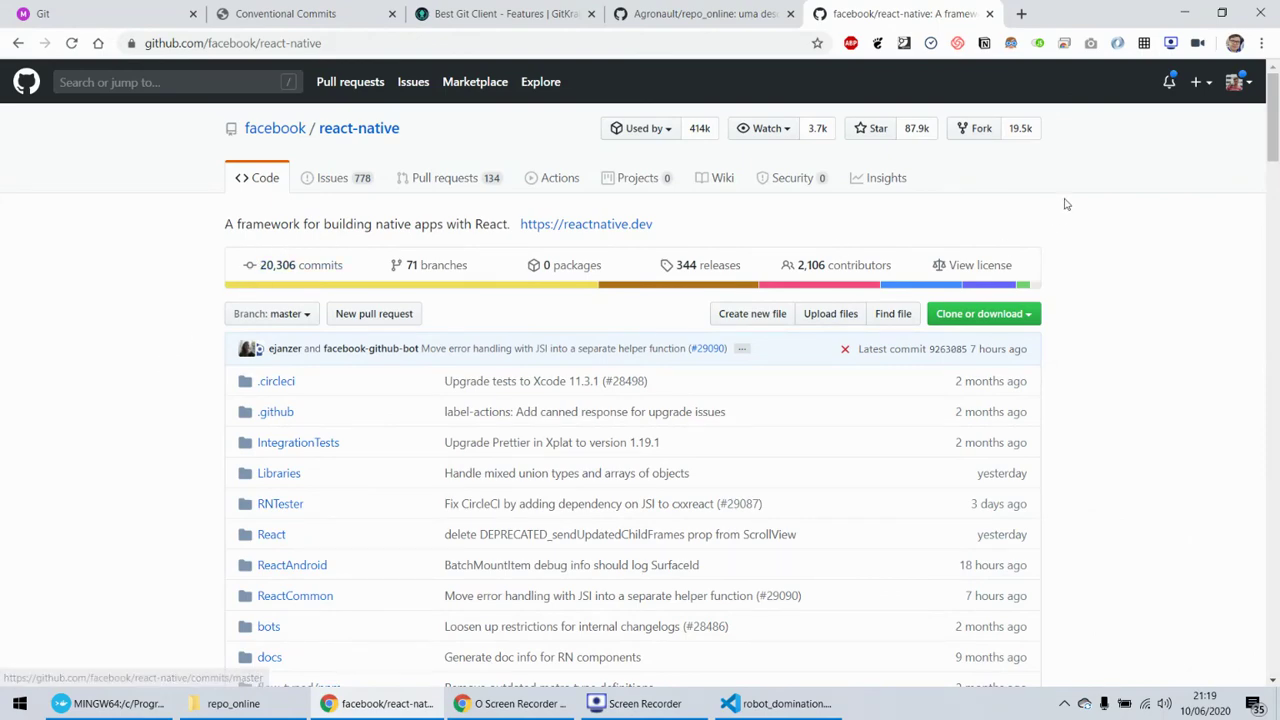
left_click(968, 129)
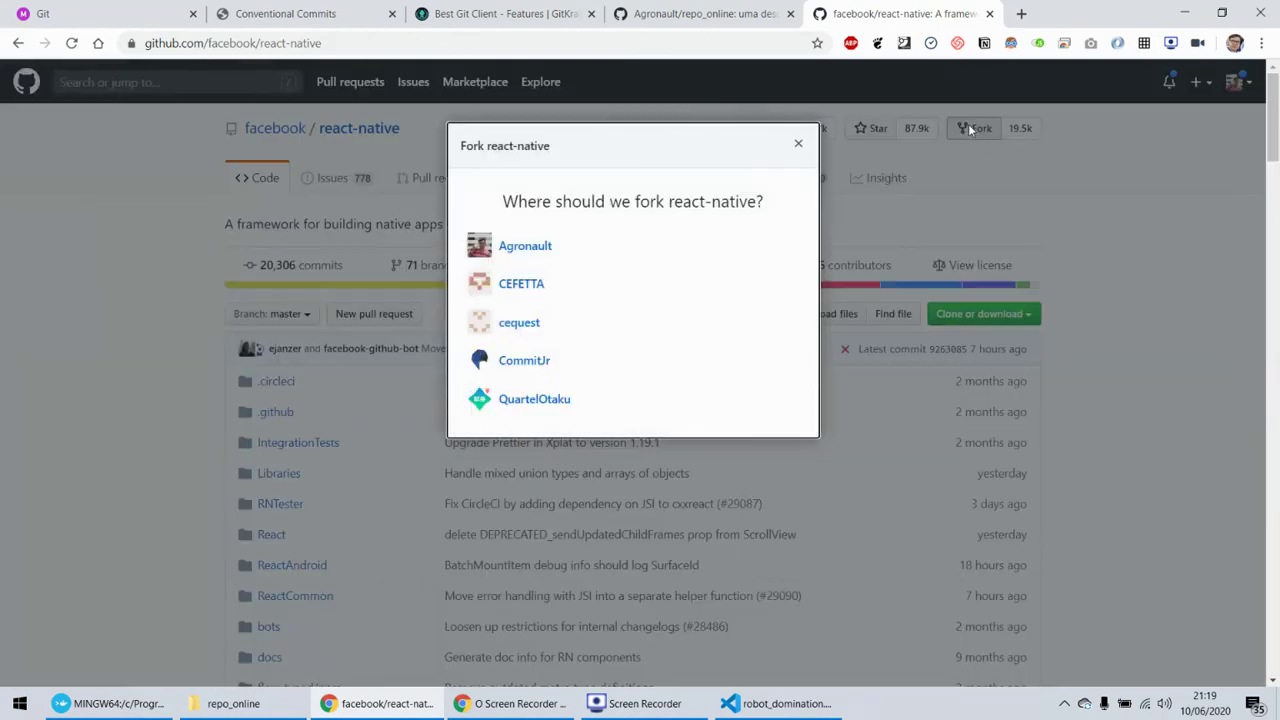
left_click(530, 249)
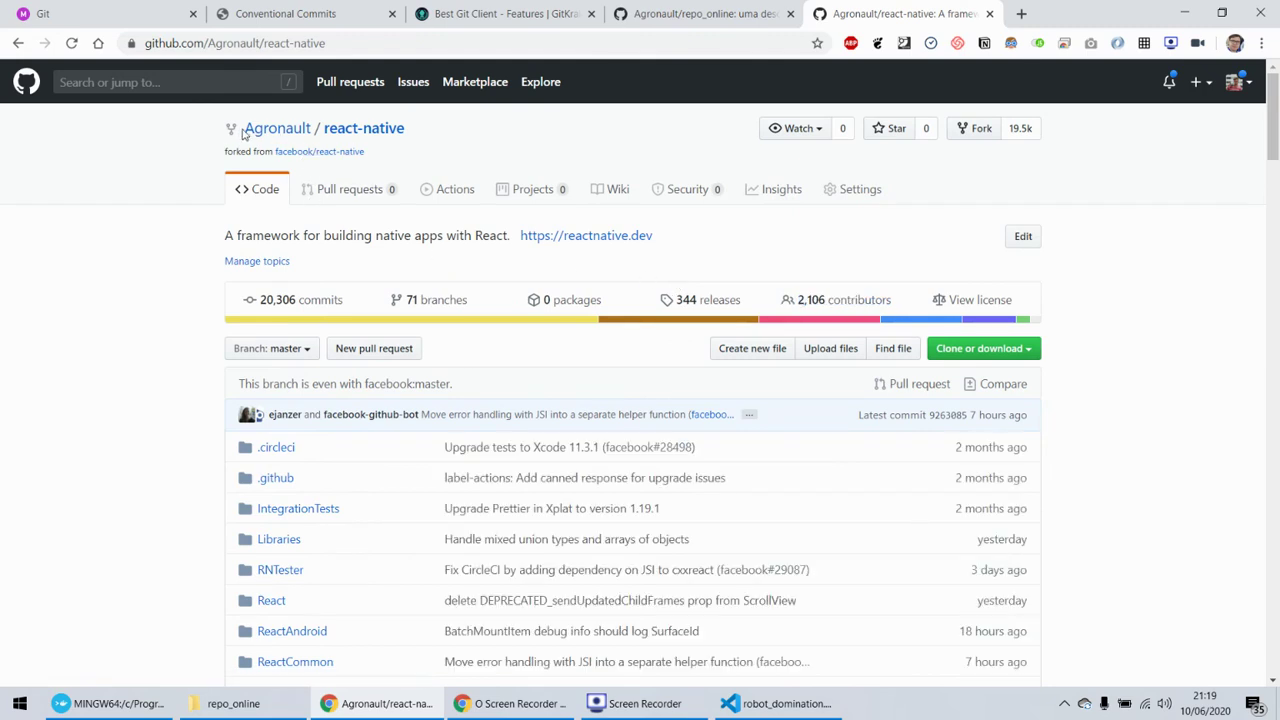
- Examine the forked react-native repository, checking its owner and name in the heading and its list of folders and files
left_click_drag(323, 128, 391, 129)
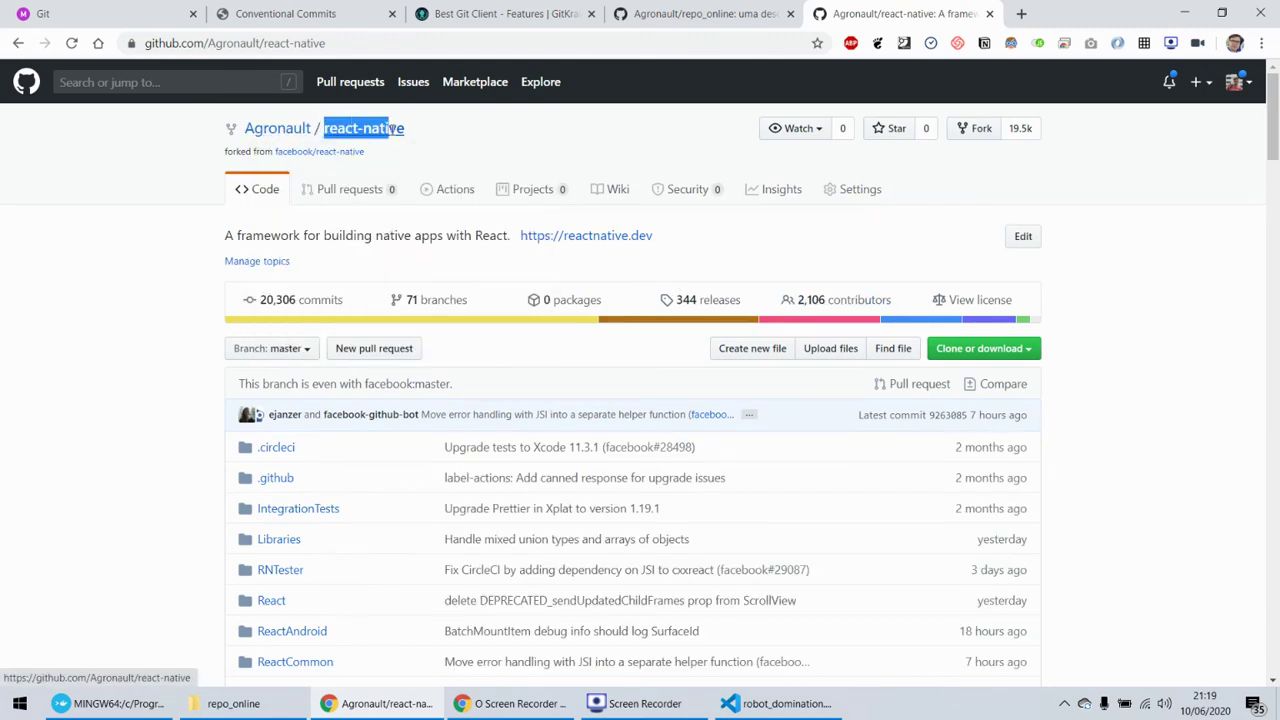
mouse_move(278, 135)
left_click(455, 135)
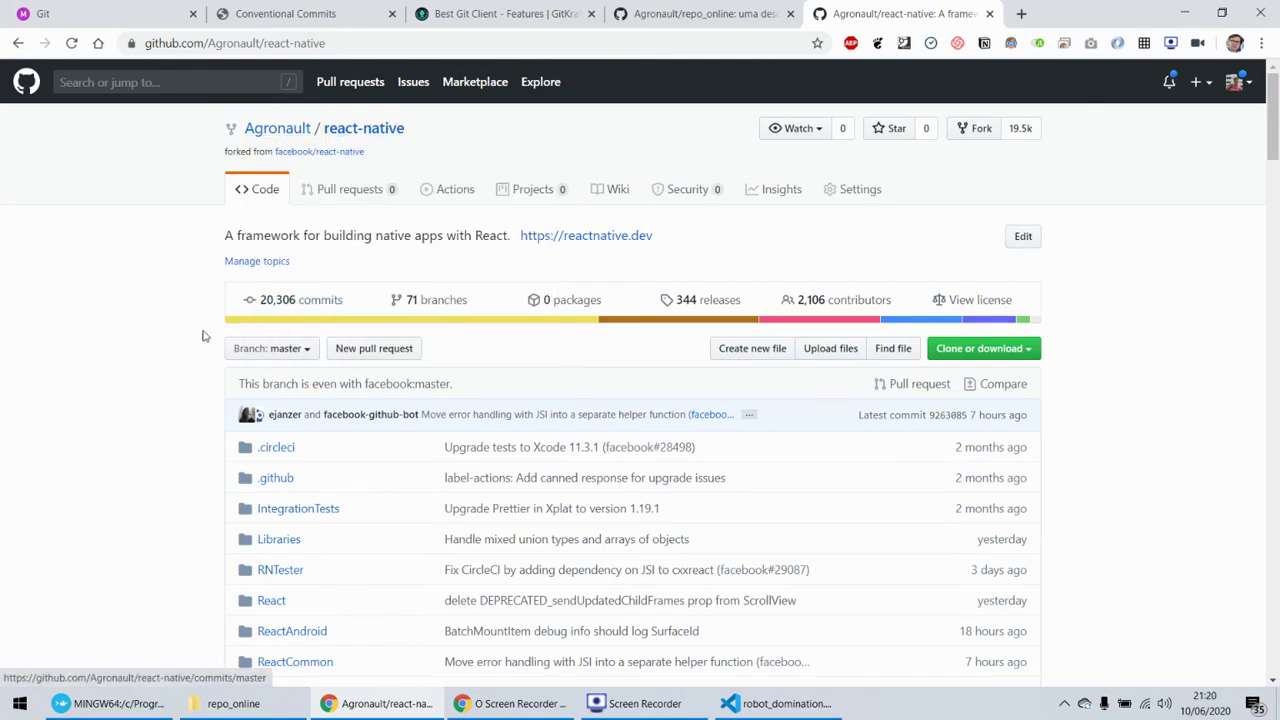
scroll(346, 376, "down", 7)
scroll(346, 376, "down", 7)
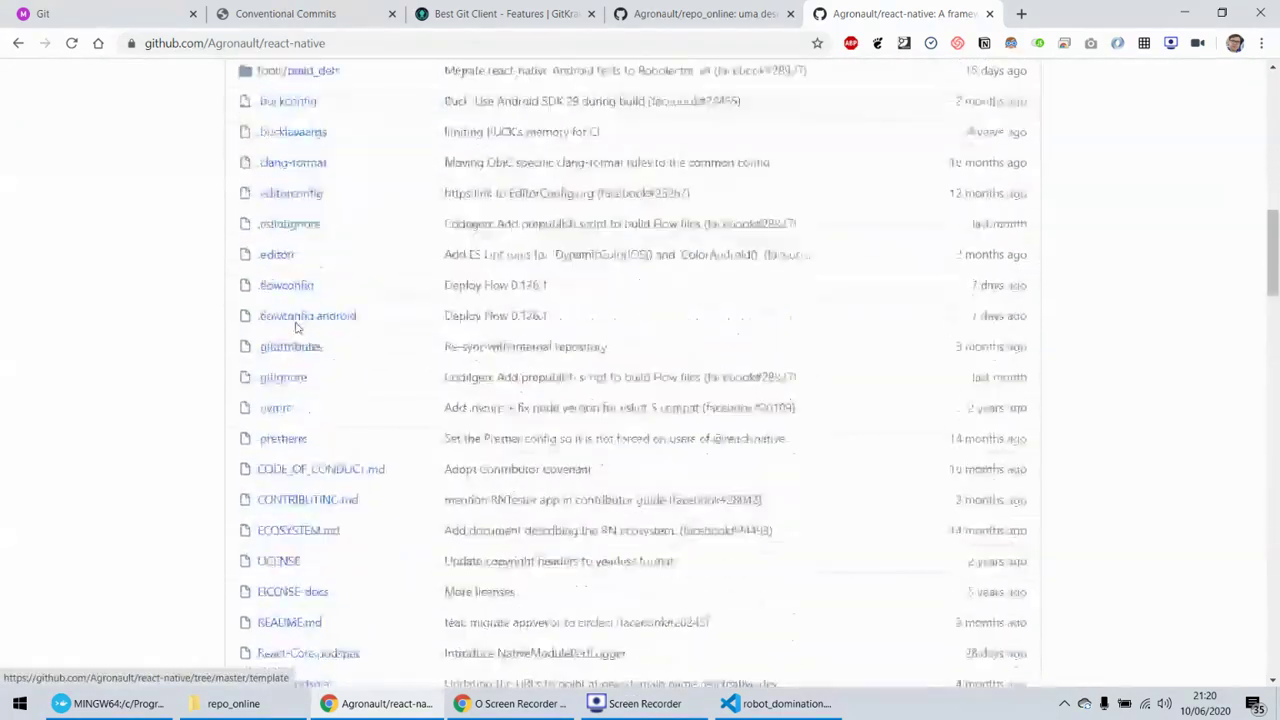
scroll(321, 445, "up", 14)
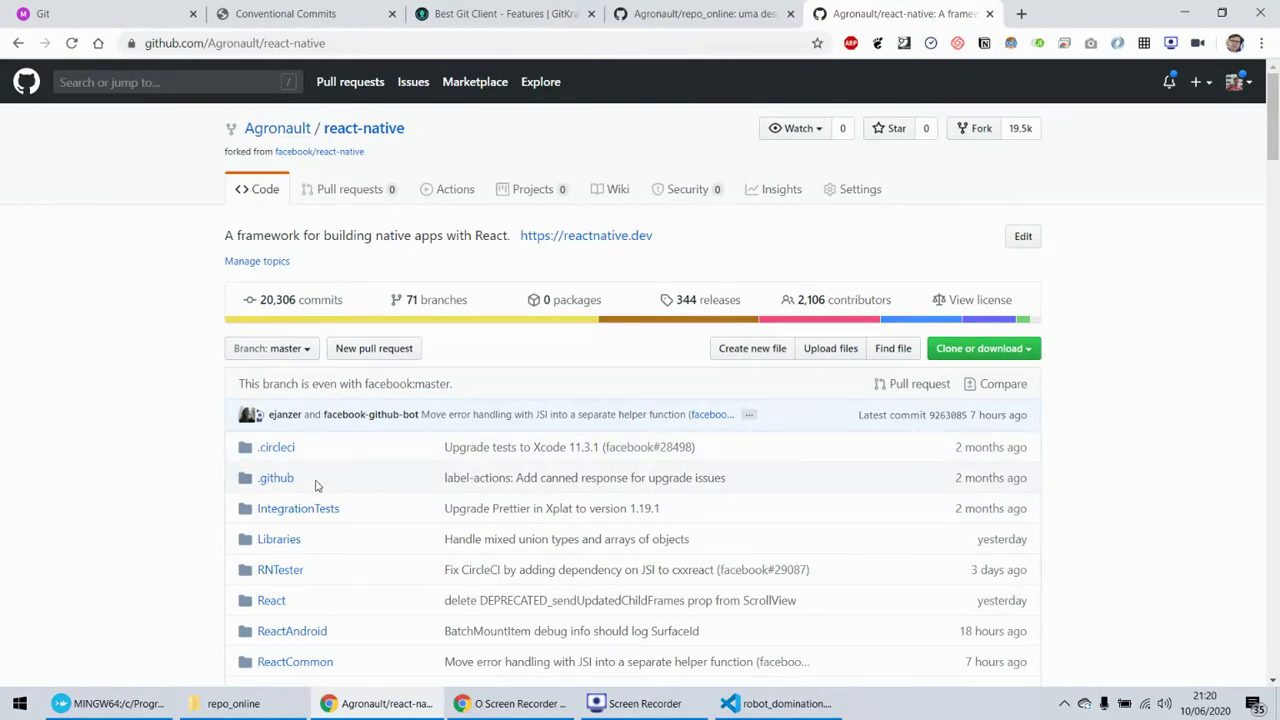
scroll(360, 440, "down", 6)
scroll(300, 332, "down", 3)
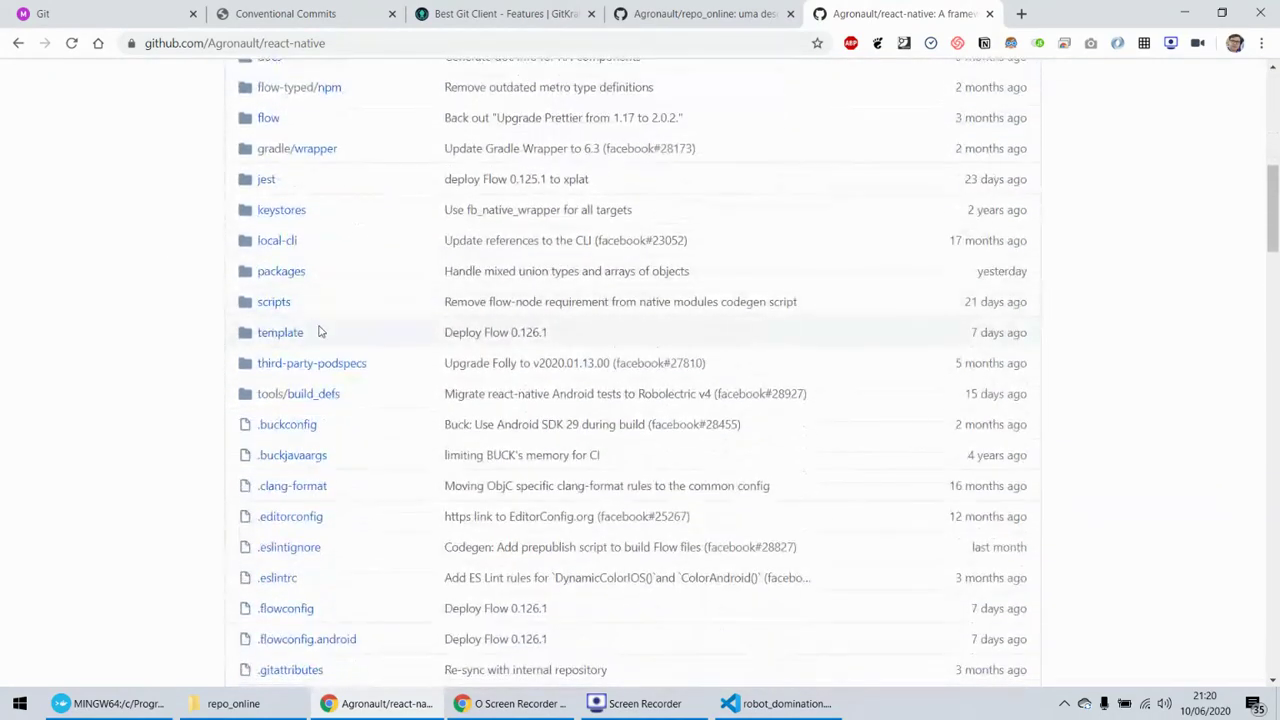
scroll(200, 350, "up", 7)
scroll(190, 357, "up", 2)
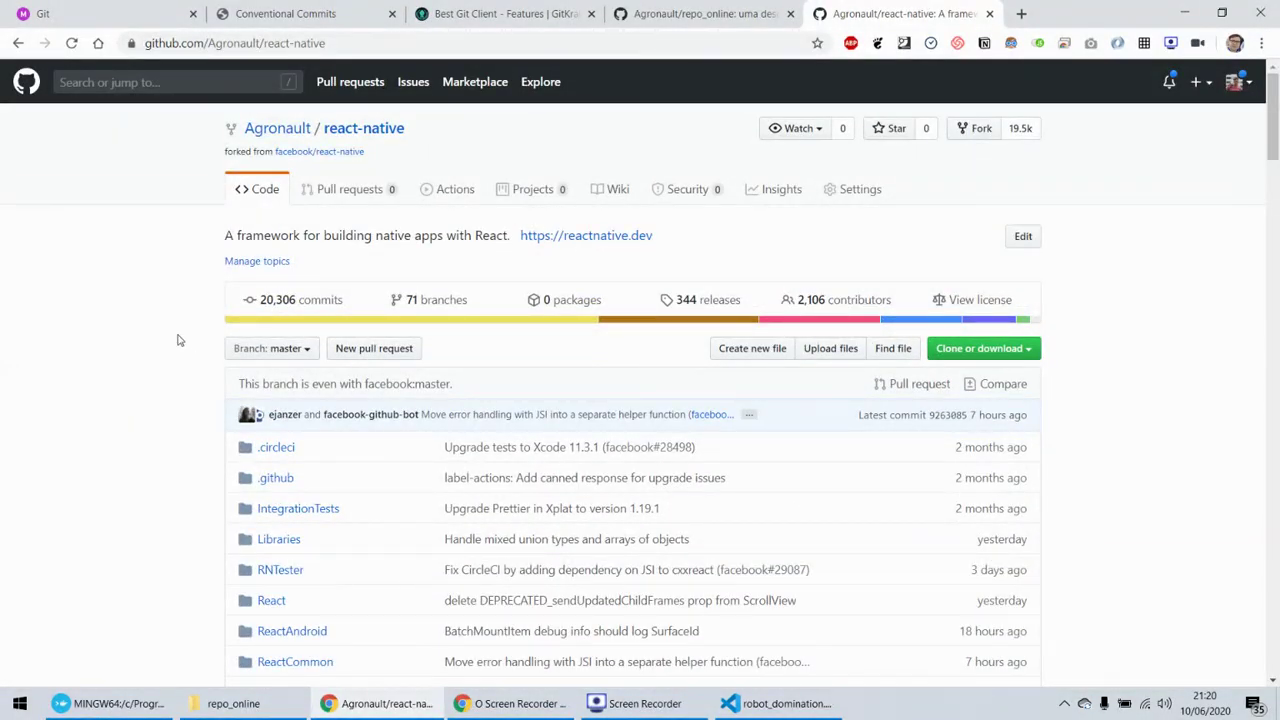
- Check the mind map's "workflow" topics, and view repo_online's new pull request comparison page before returning to the repository's main page
left_click(106, 9)
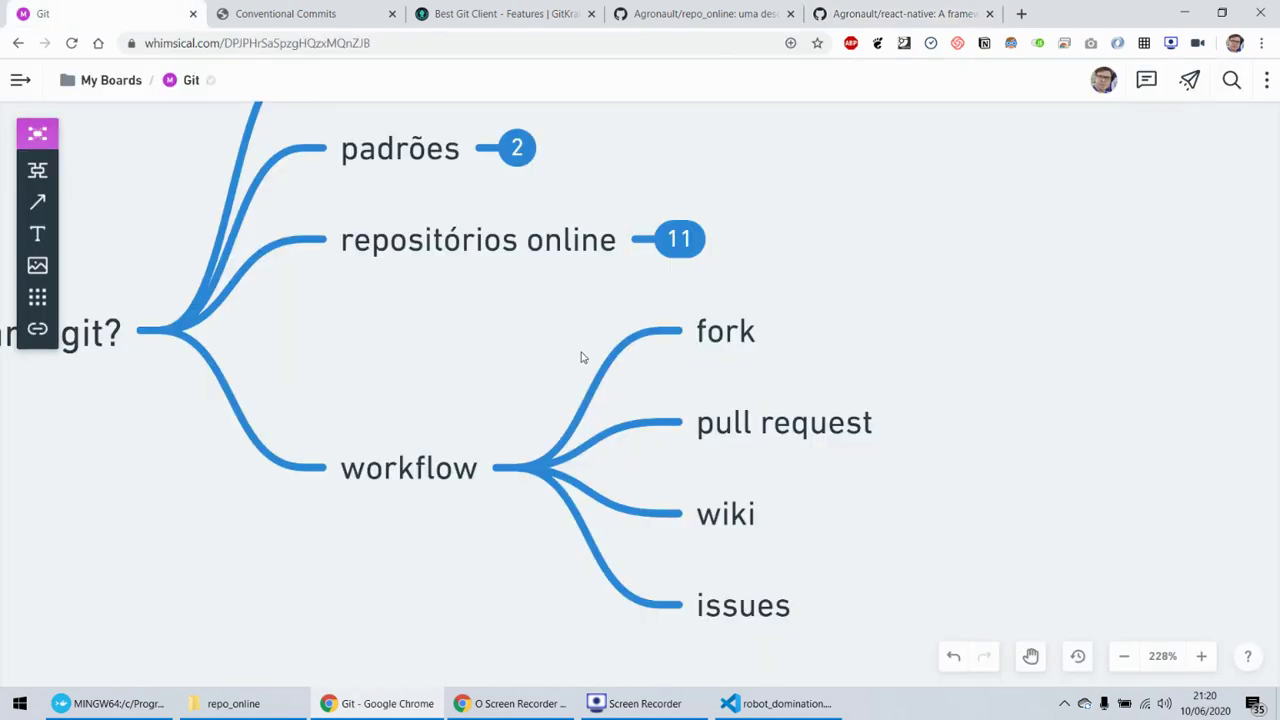
left_click(762, 12)
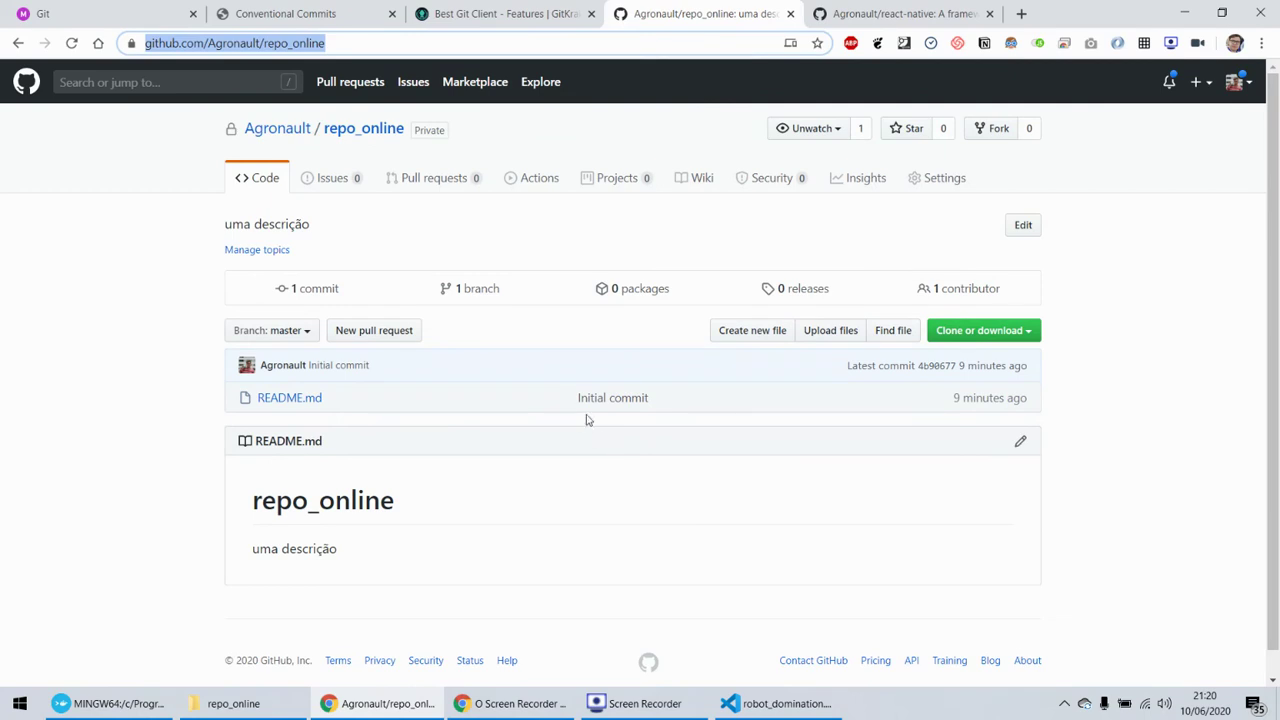
left_click(406, 334)
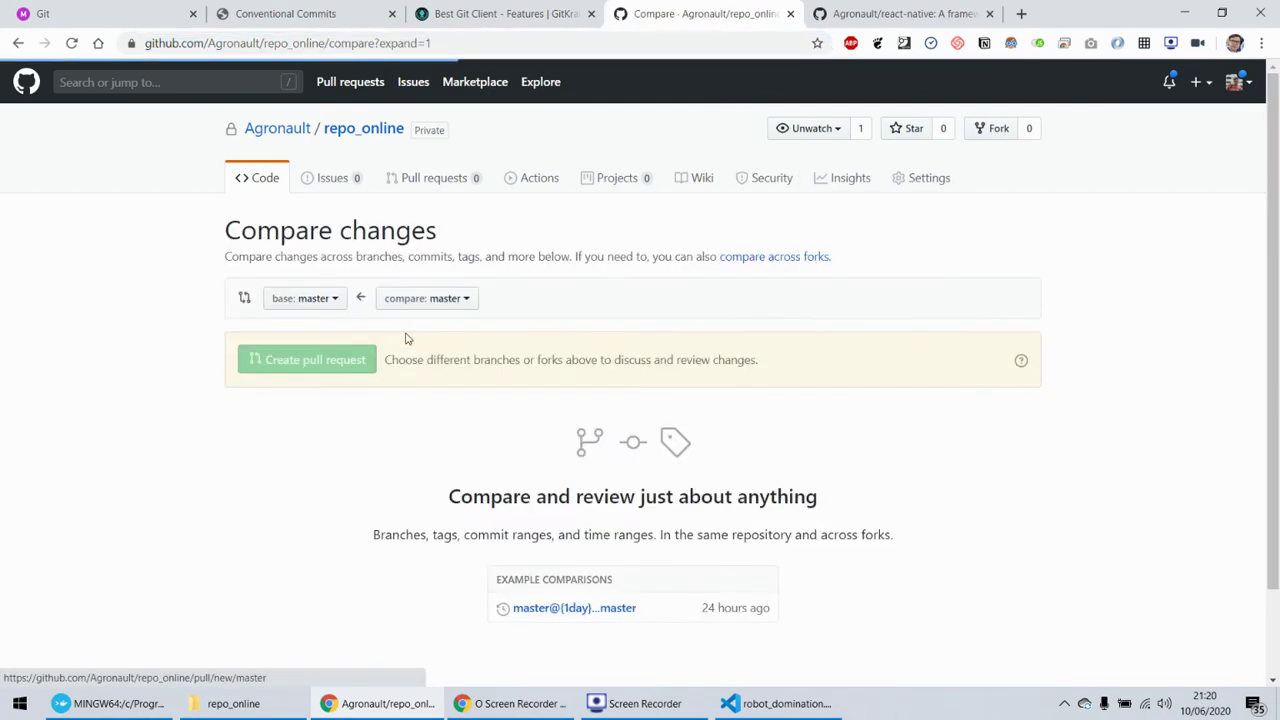
left_click(18, 43)
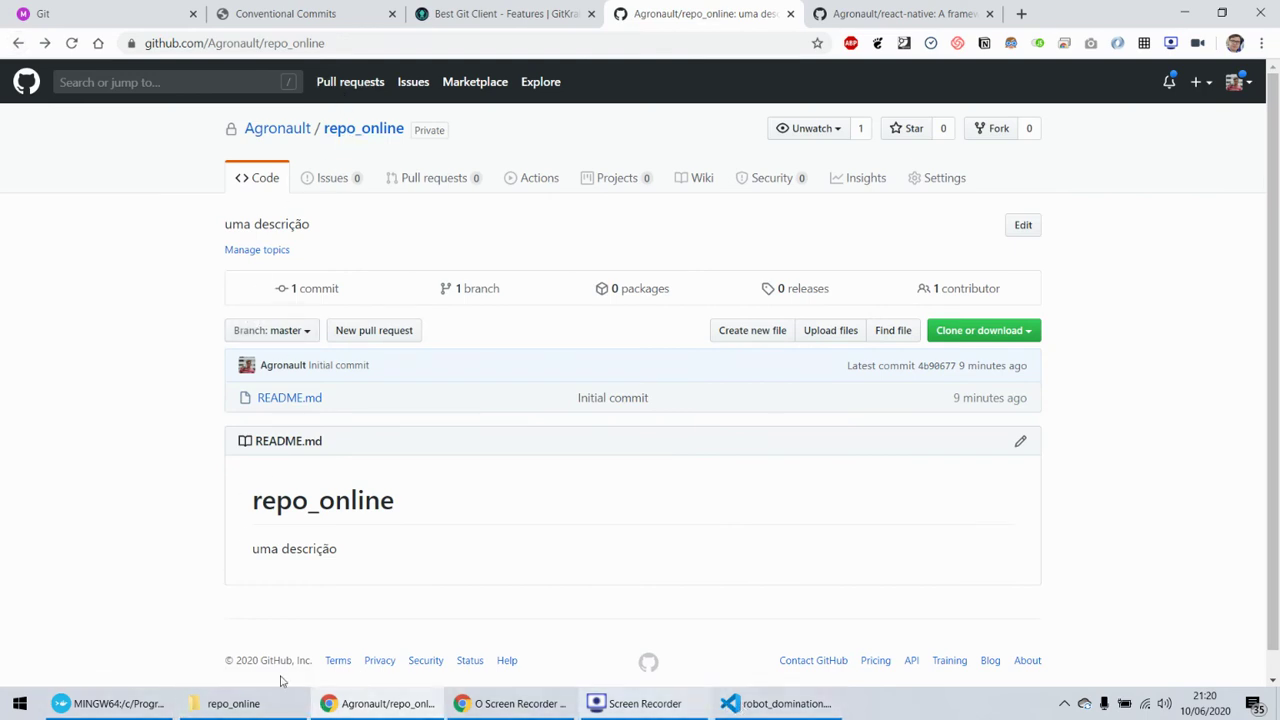
- Open the repo_online folder from the local DEV directory in Visual Studio Code and maximize the editor window
left_click(235, 703)
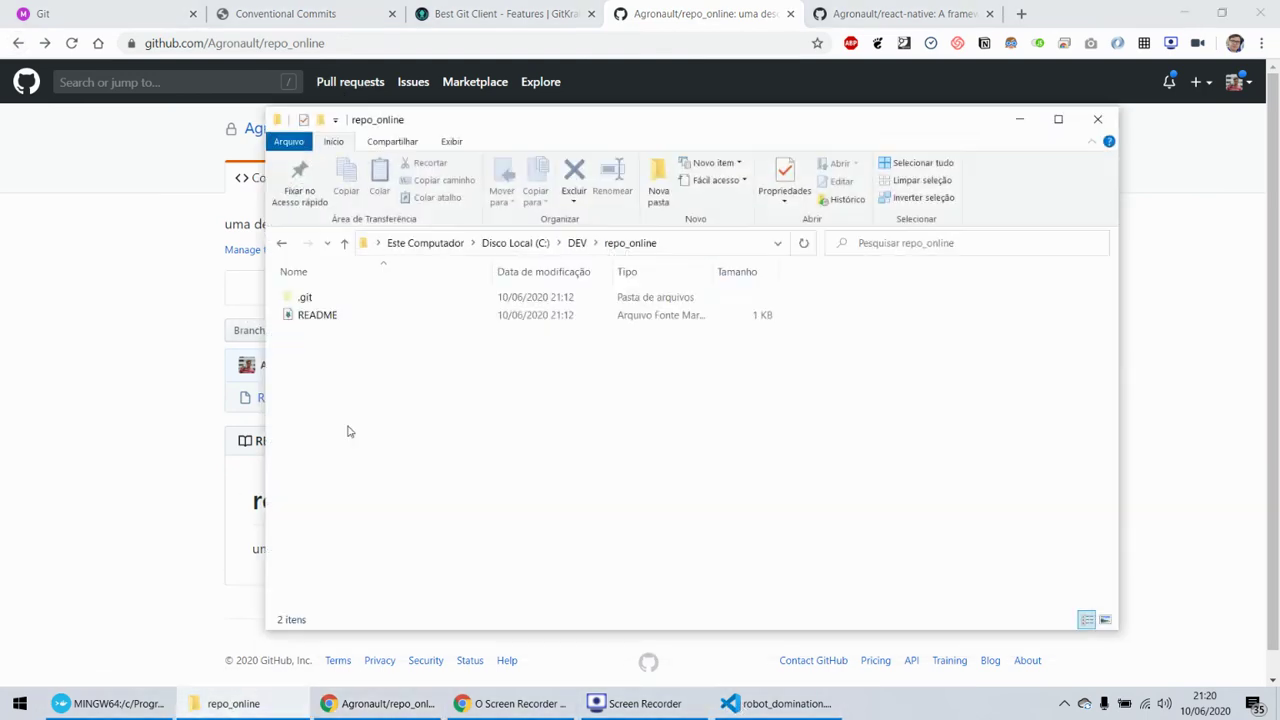
left_click(576, 243)
right_click(389, 333)
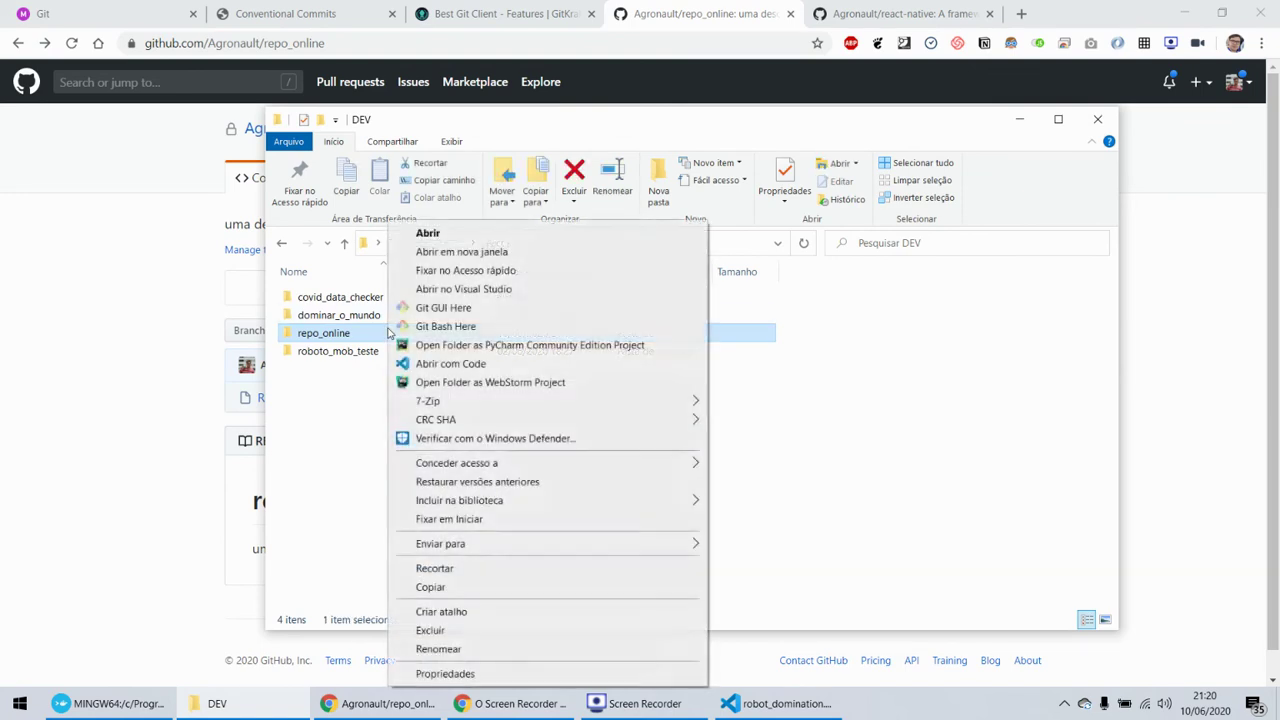
left_click(441, 364)
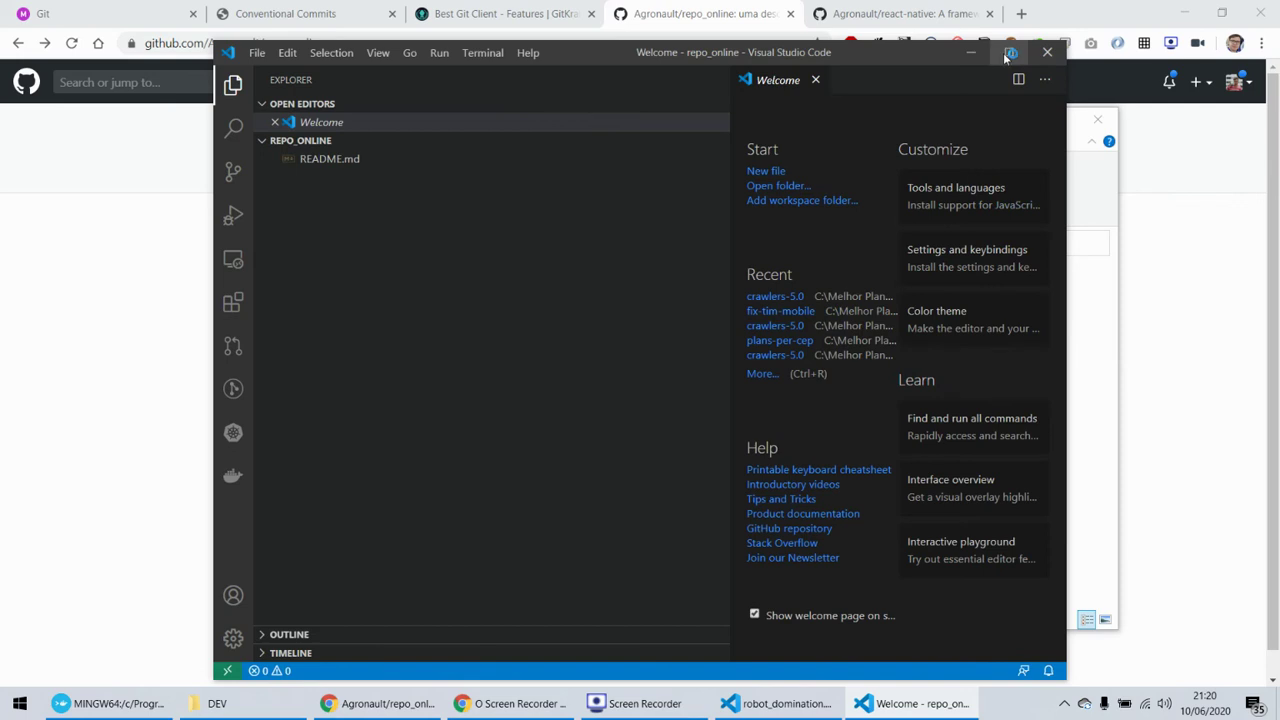
left_click(1009, 53)
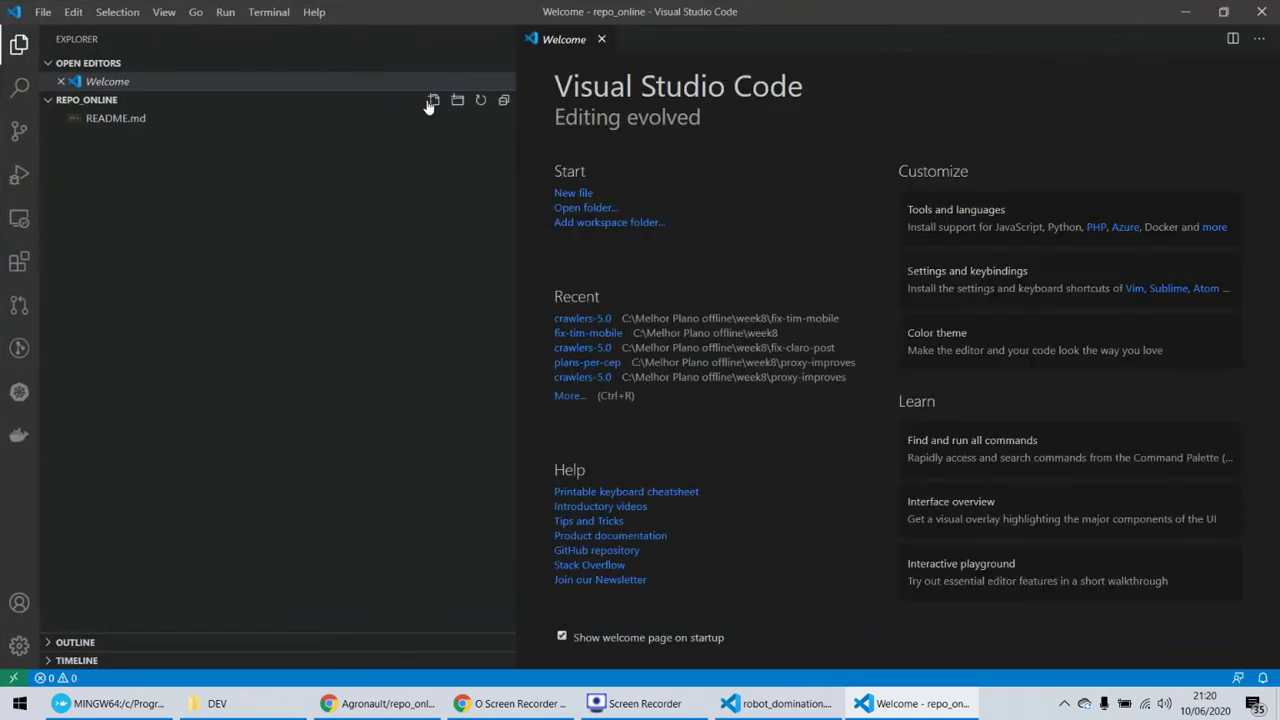
- Create the file teste.py in repo_online with the line print('teste') and save it
left_click(433, 101)
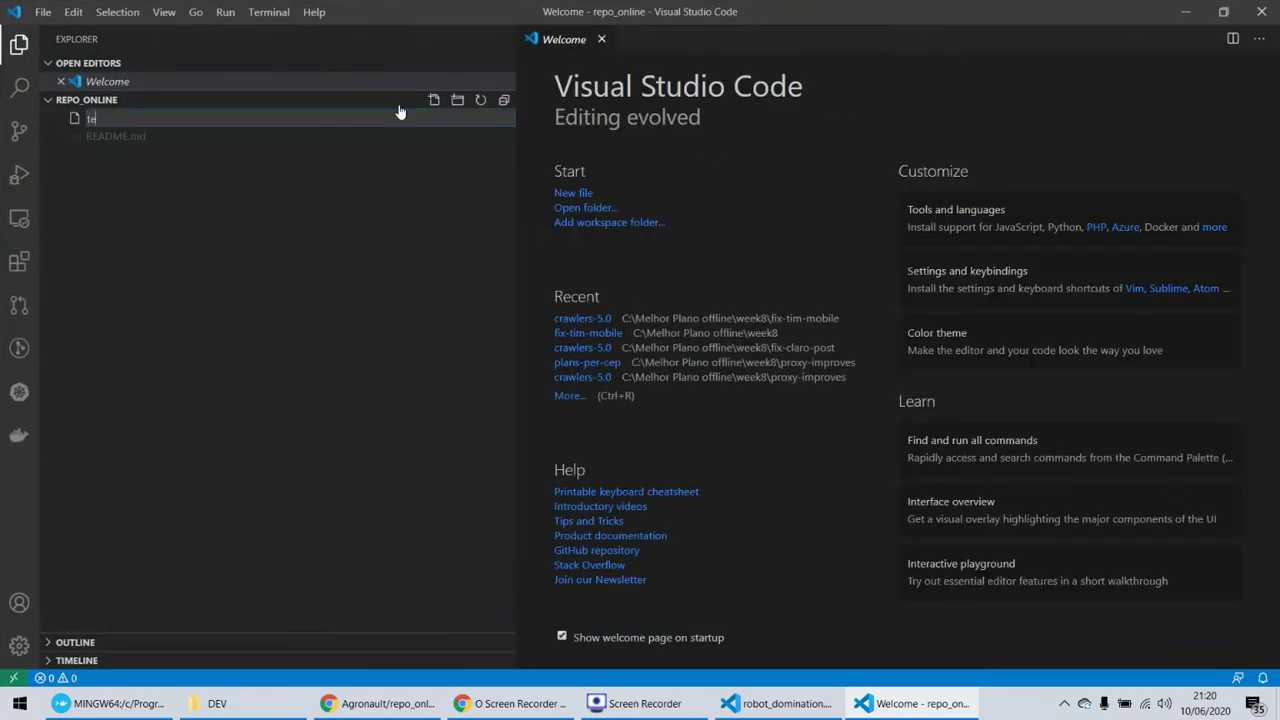
type("teste.md")
key("Return")
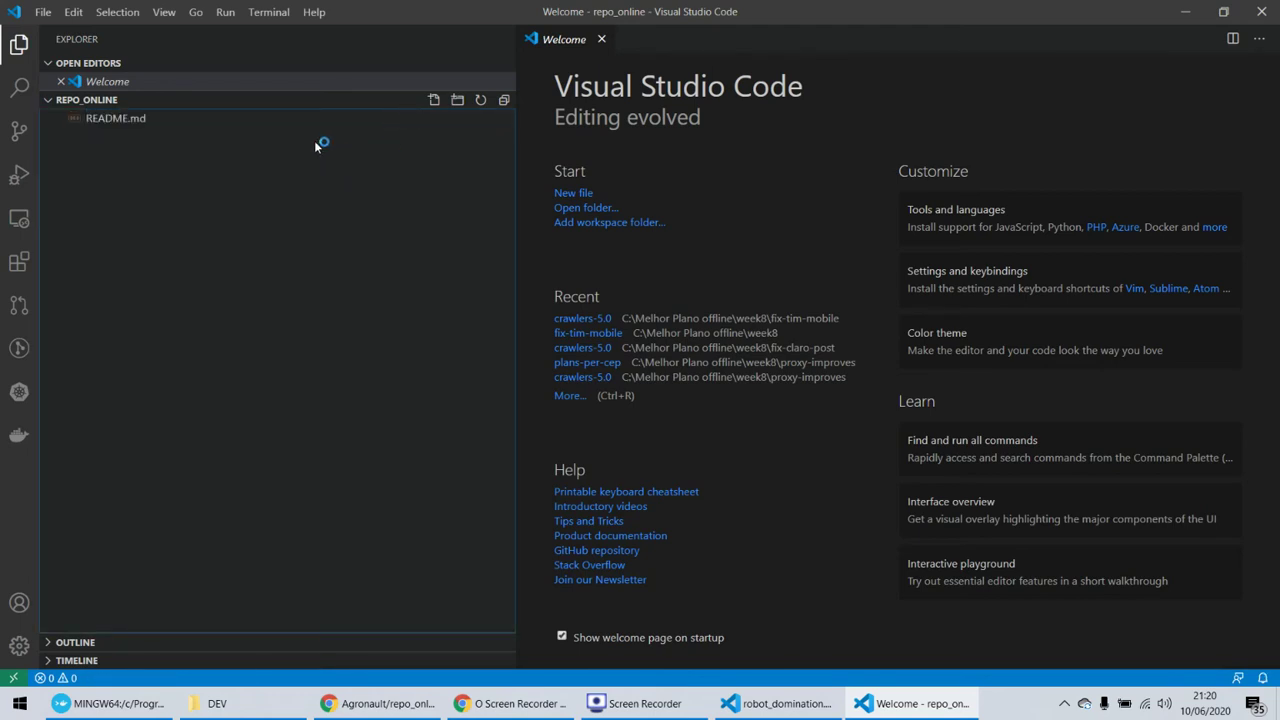
left_click(607, 96)
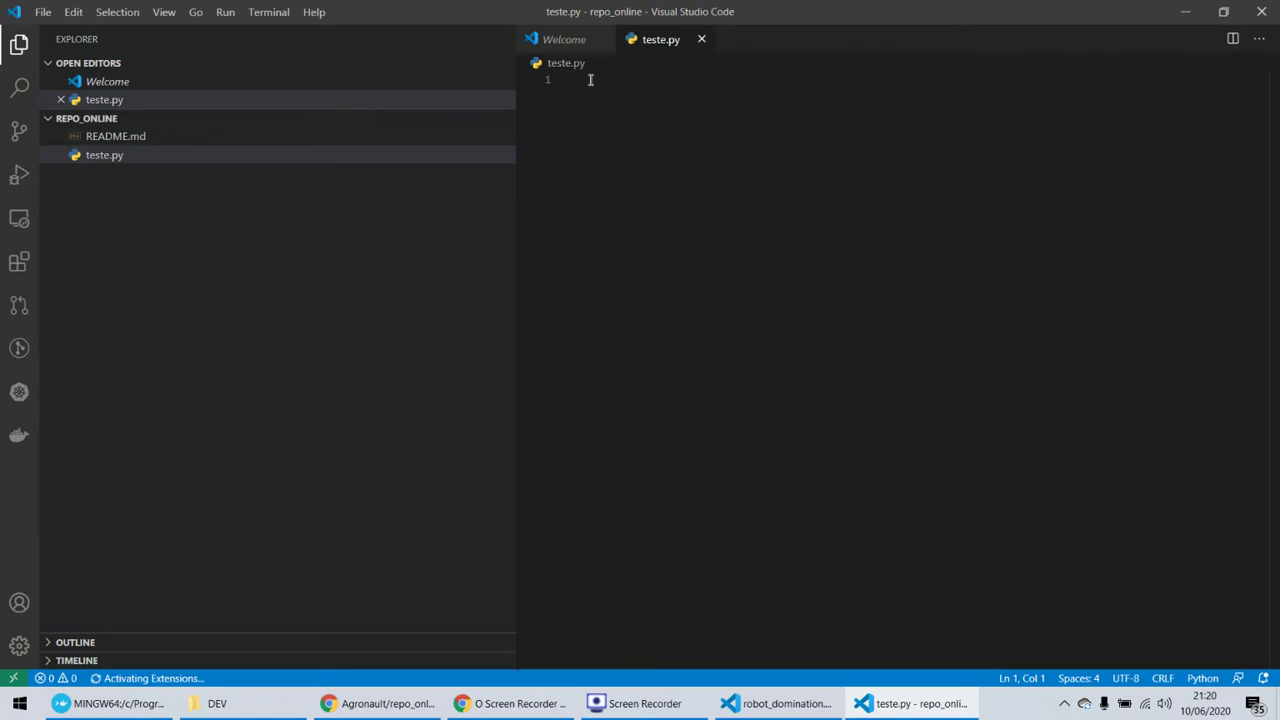
type("print('")
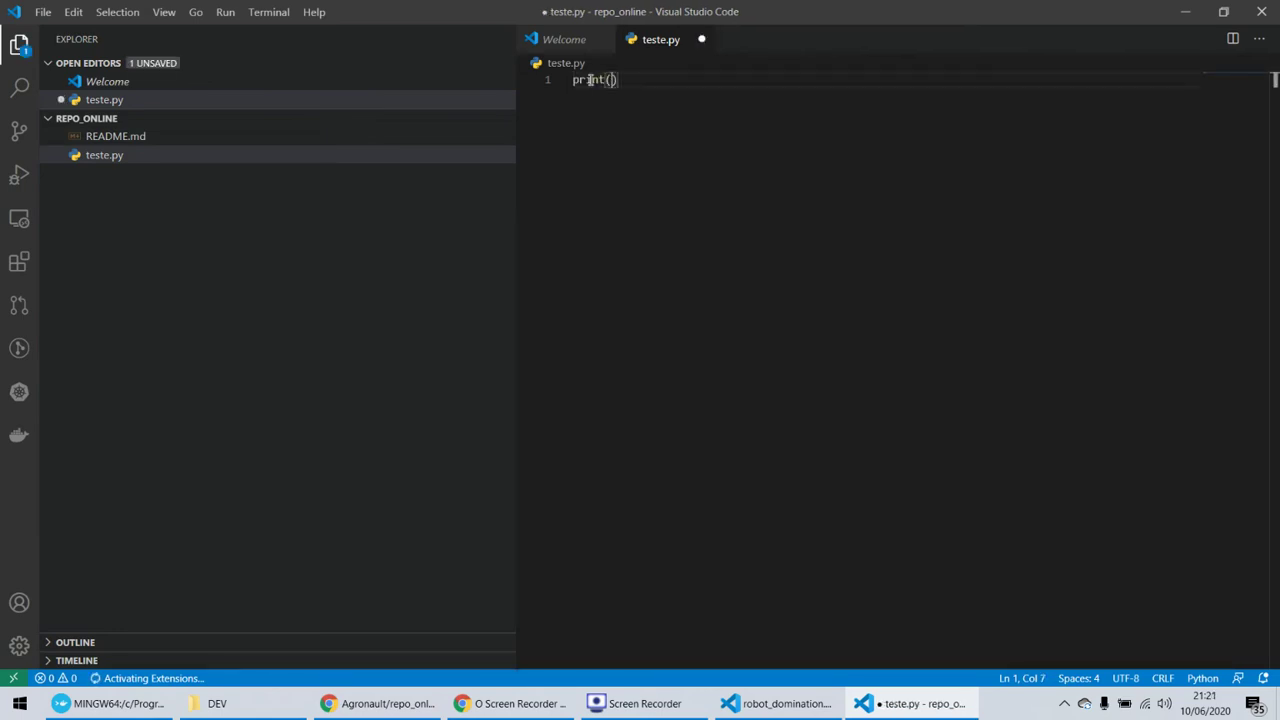
type("teste")
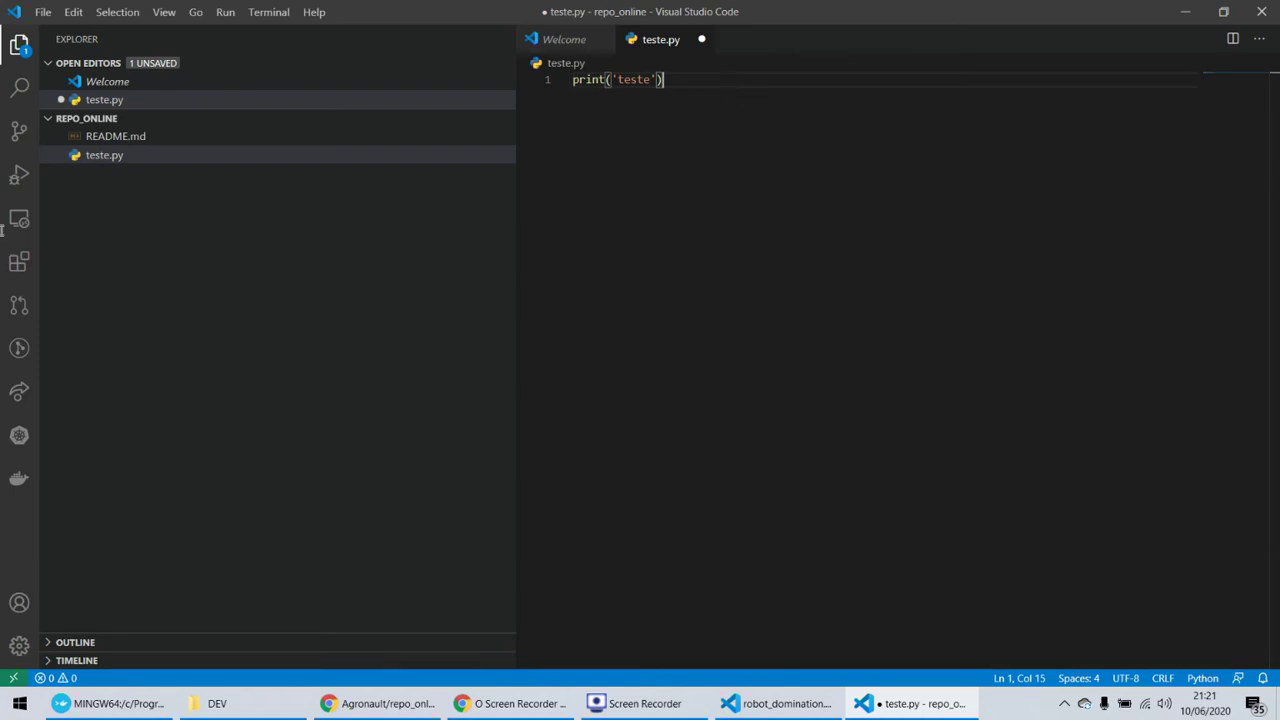
key("ctrl+s")
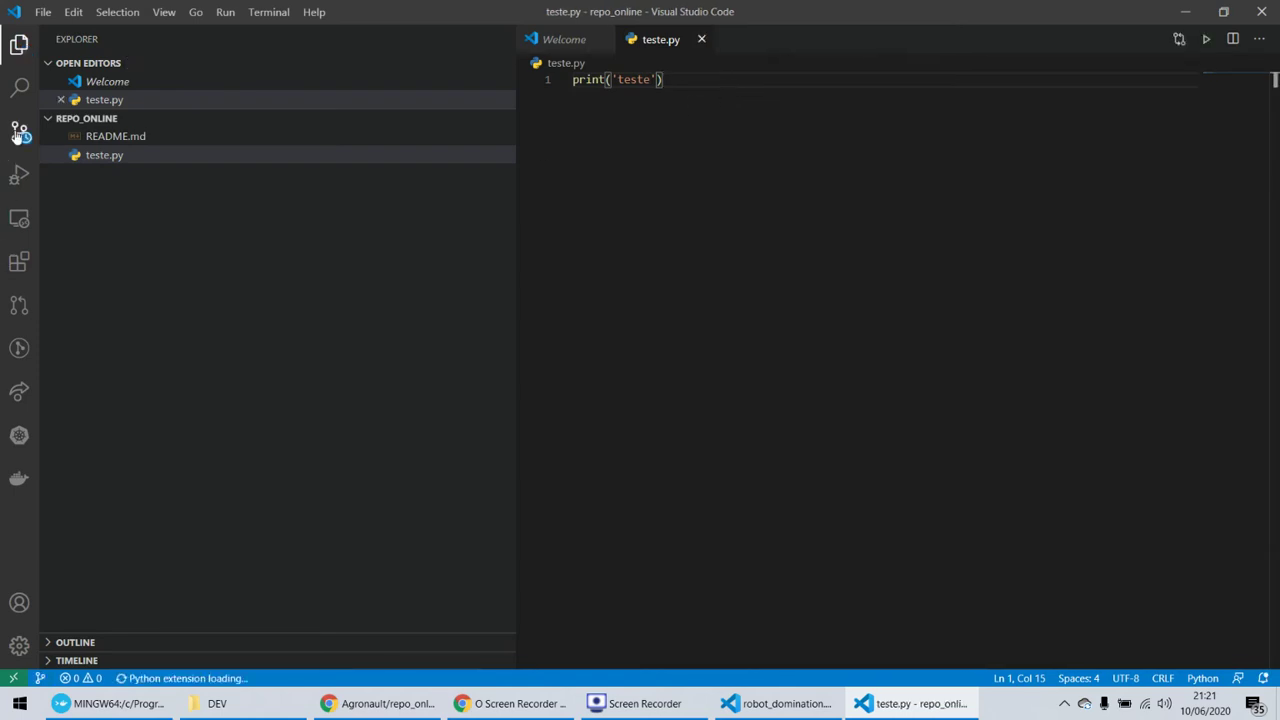
- Create and check out a new branch named nova_branch from source control
left_click(20, 135)
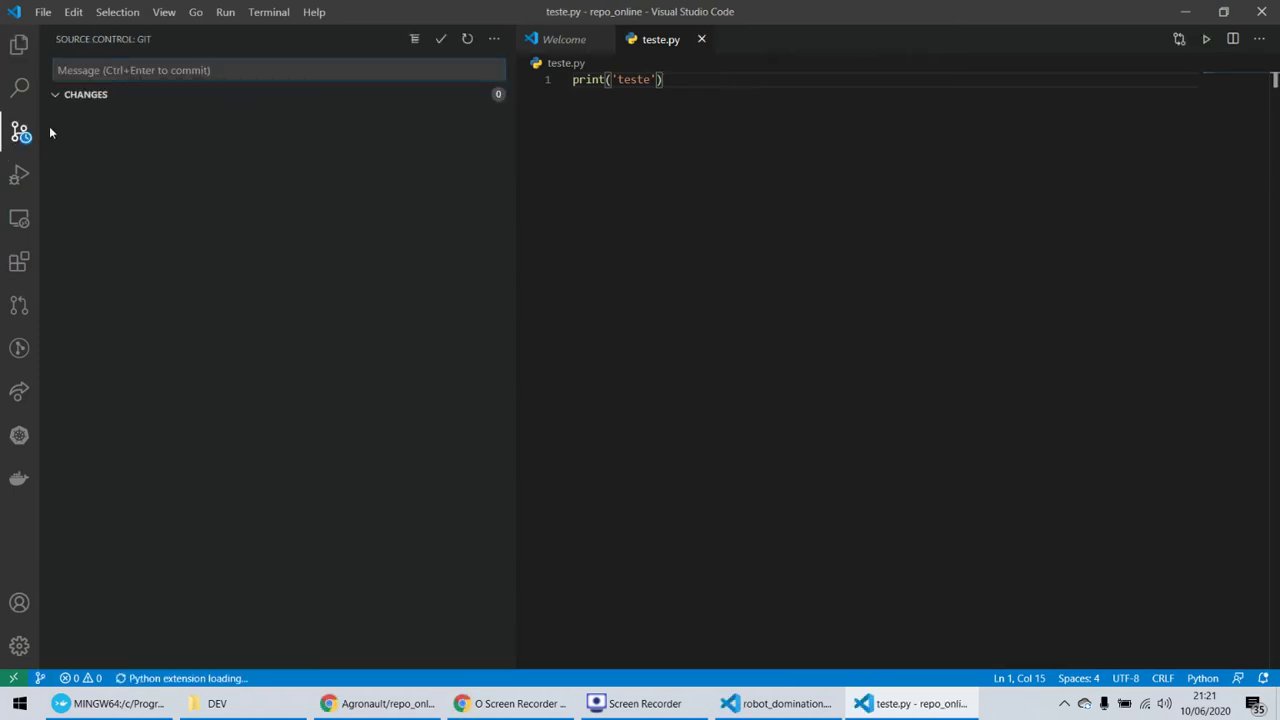
left_click(494, 39)
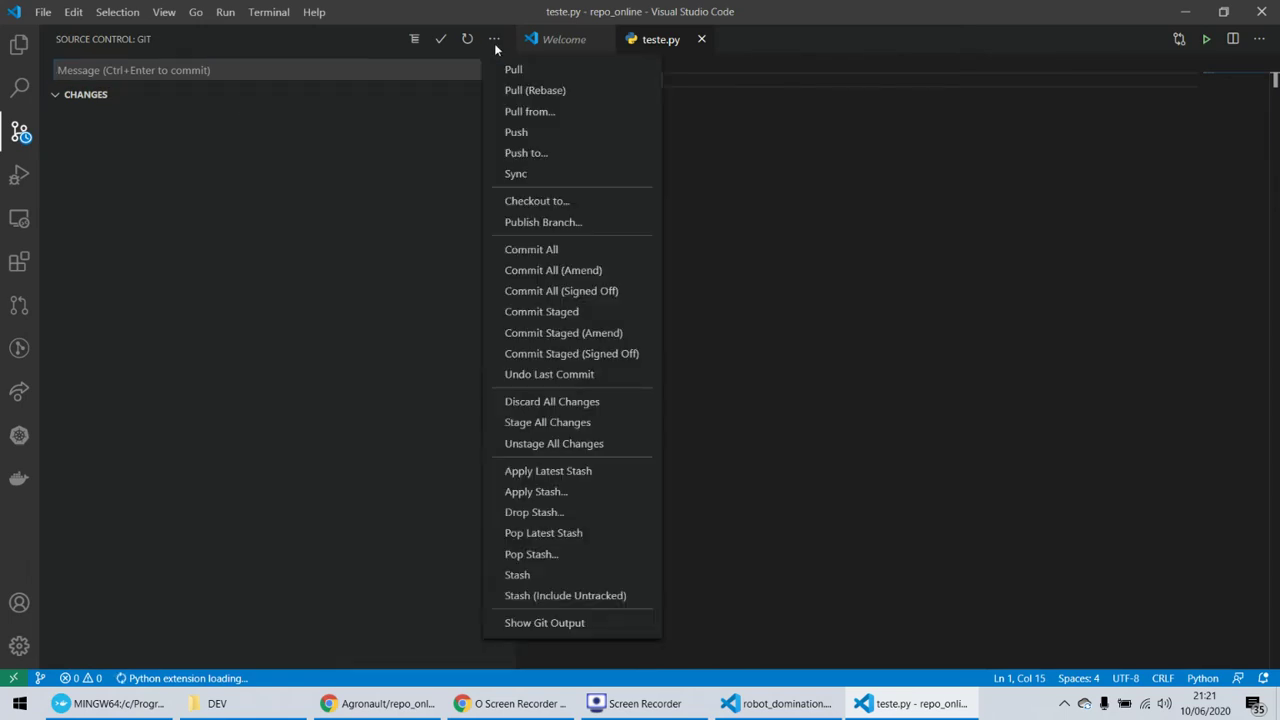
left_click(528, 203)
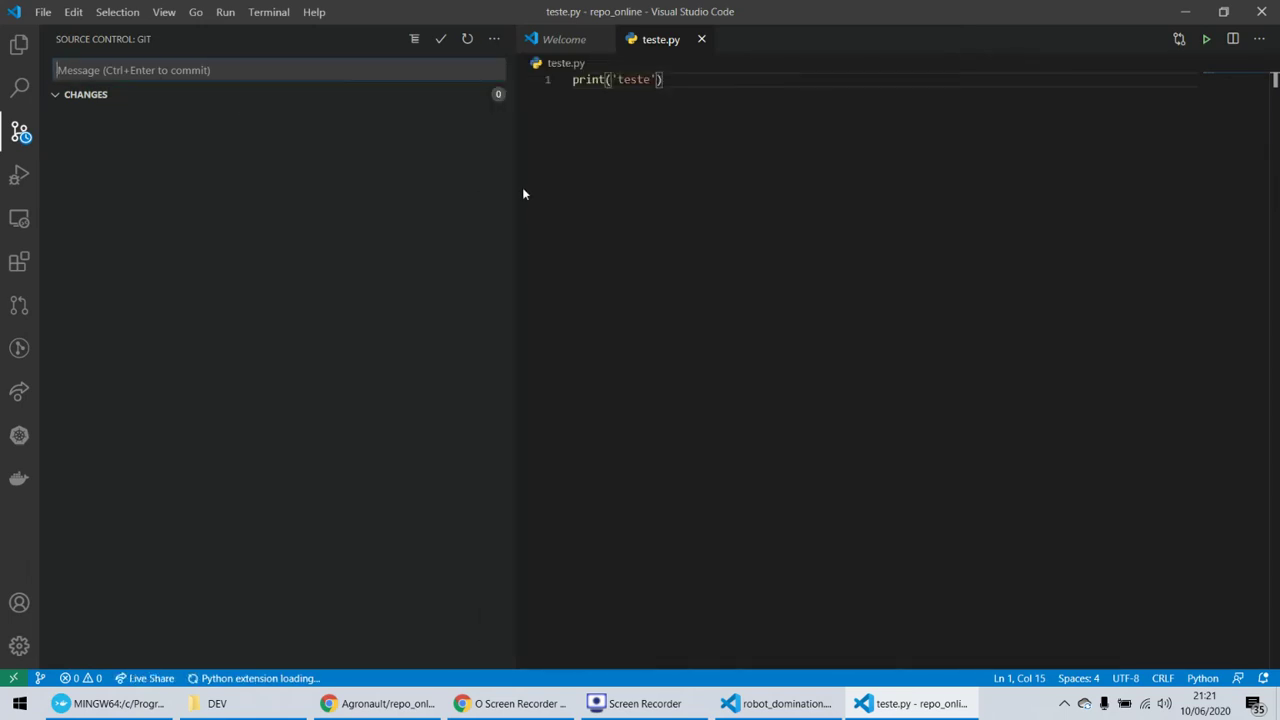
type("no")
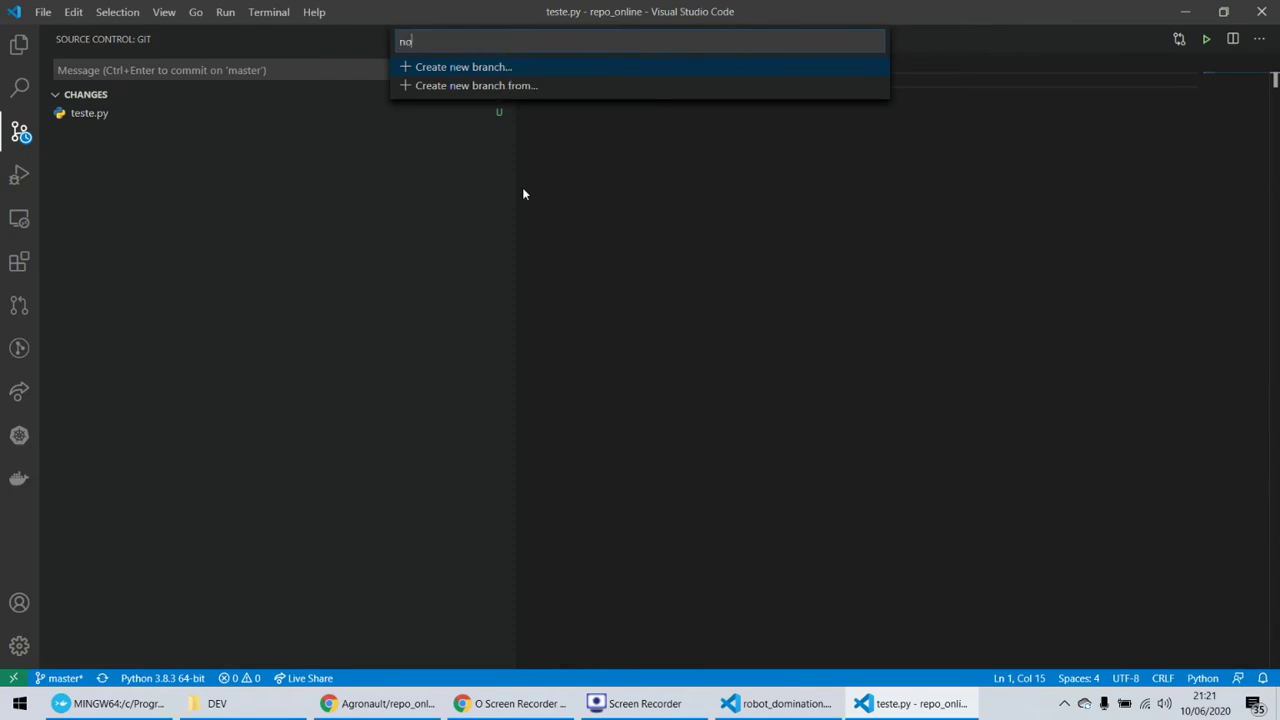
type("va_branch")
key("Return")
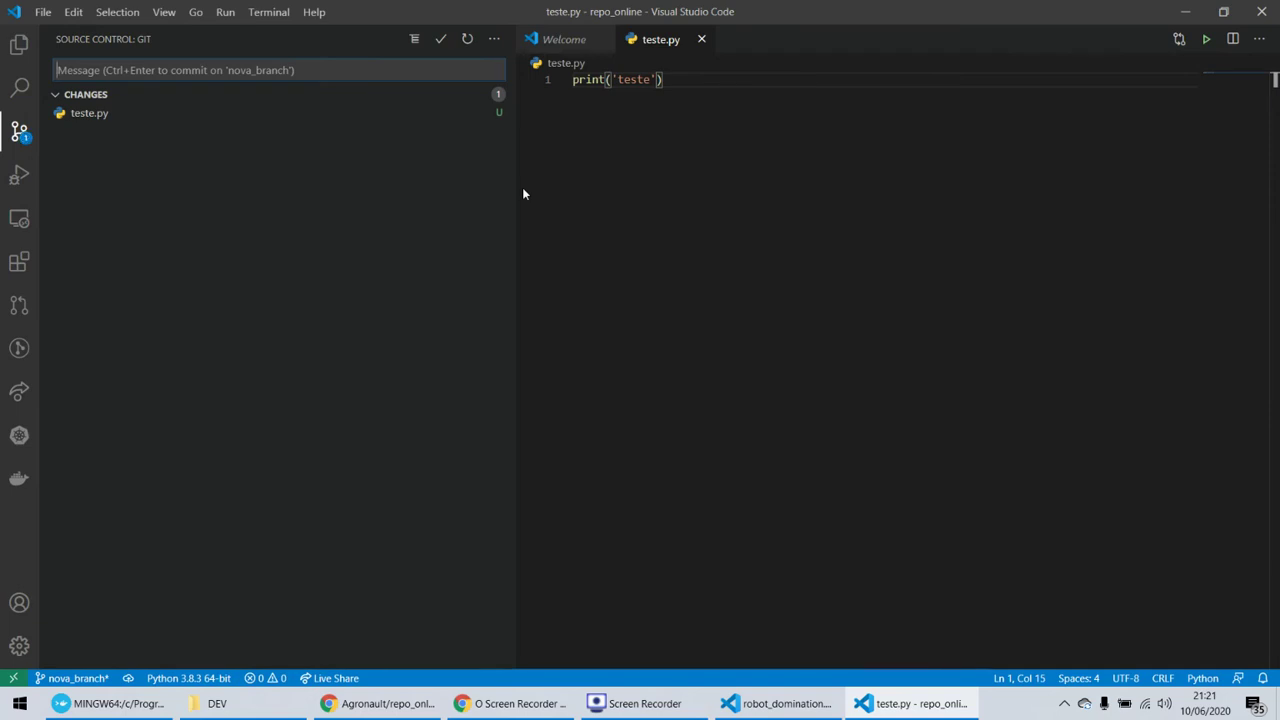
- Open the comparison view of the untracked teste.py, add an empty line after the print statement and save
left_click(234, 73)
left_click(129, 114)
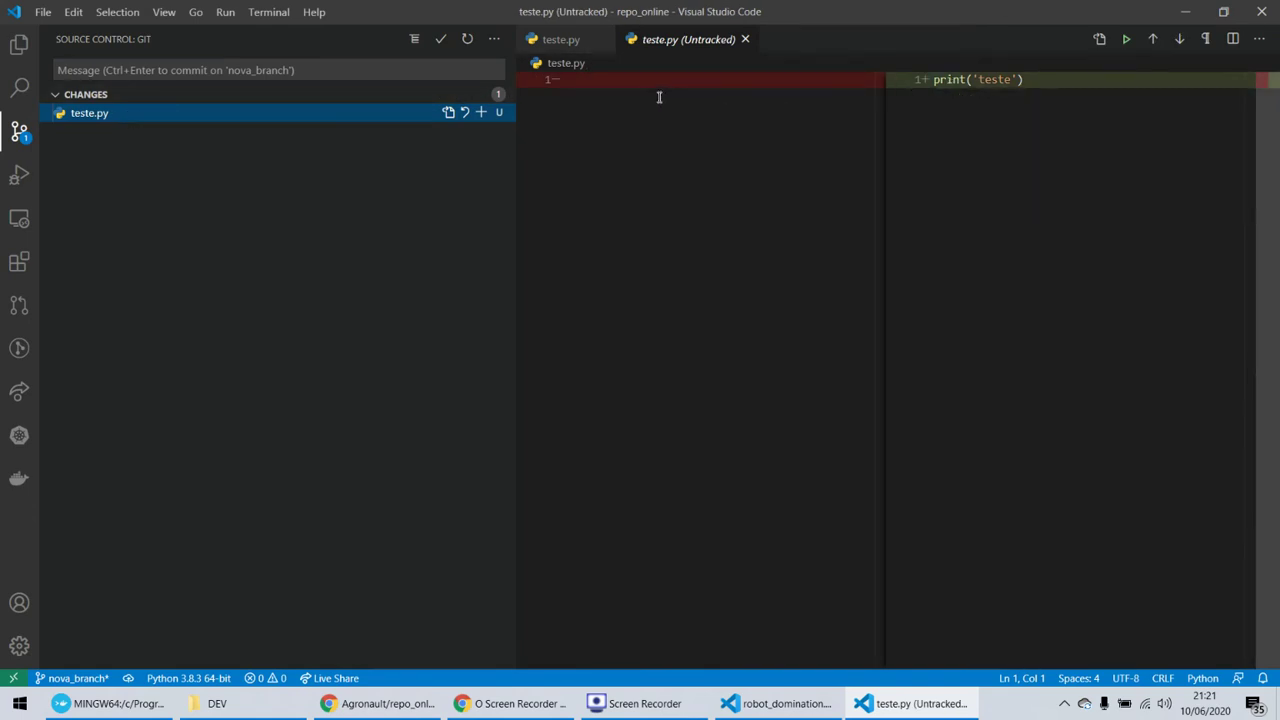
left_click(1030, 79)
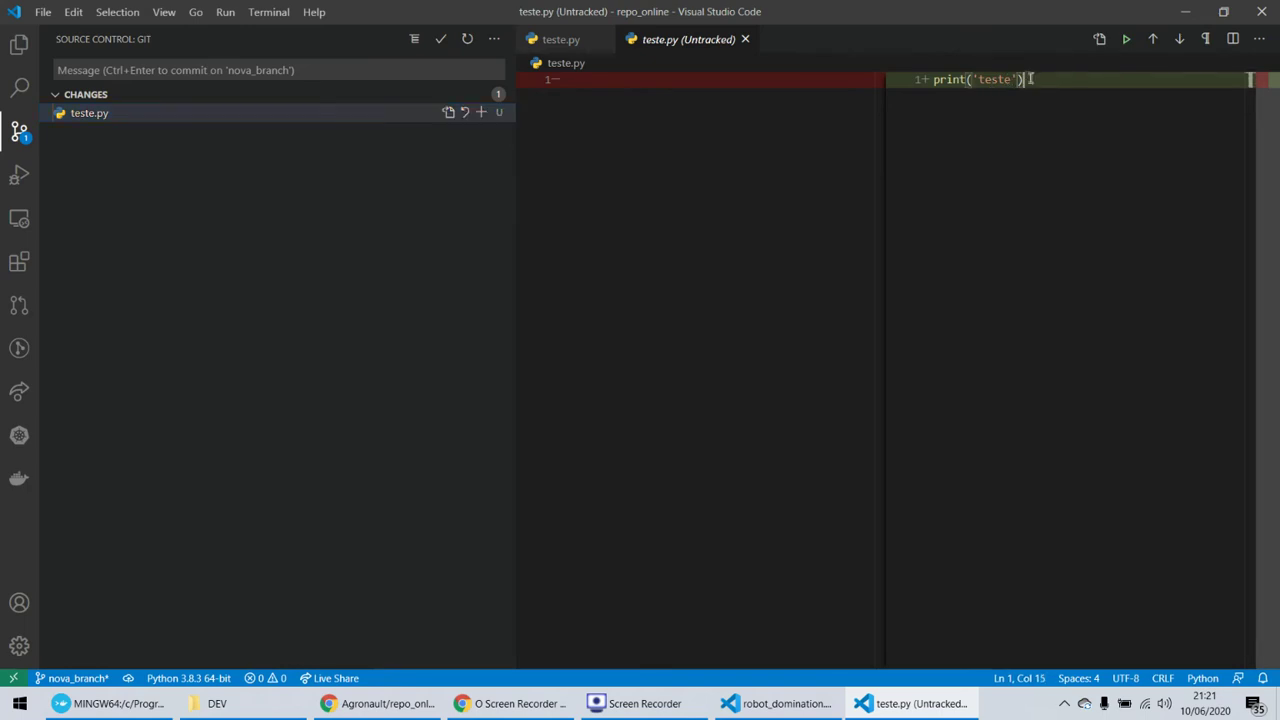
key("Return")
key("ctrl+s")
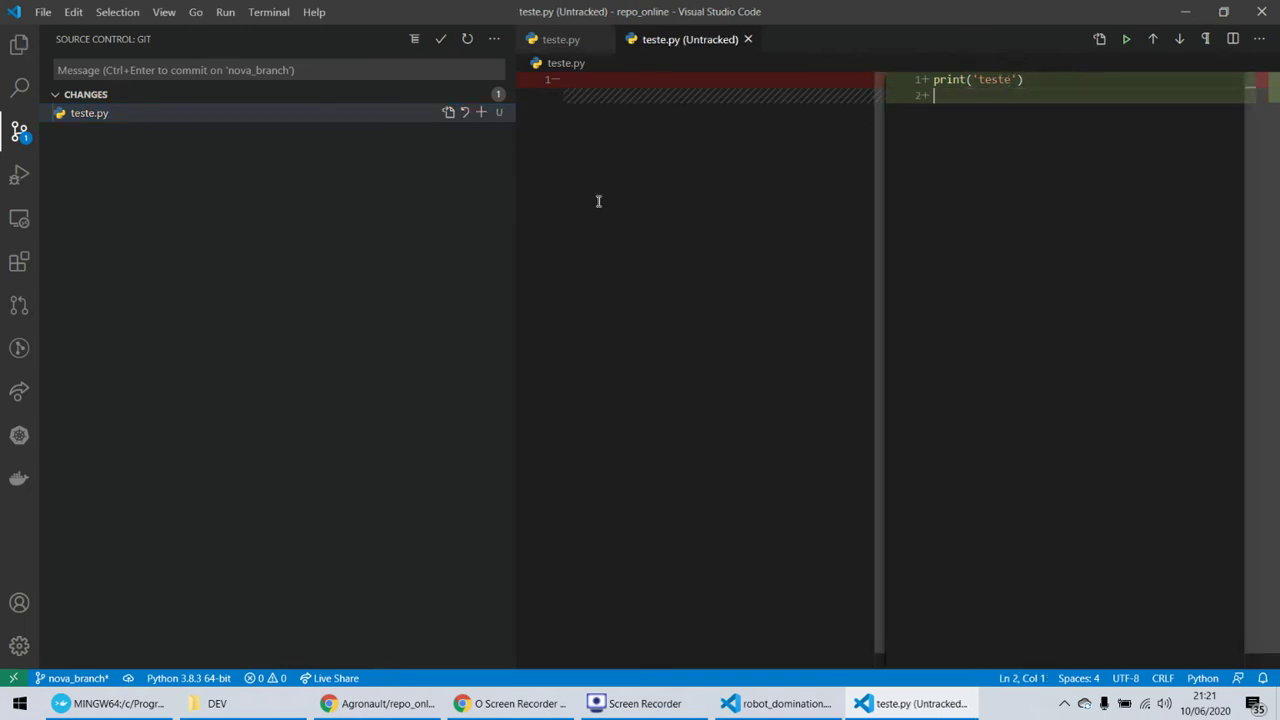
- Stage teste.py and commit it on nova_branch with the message "adicionei um teste"
left_click(482, 113)
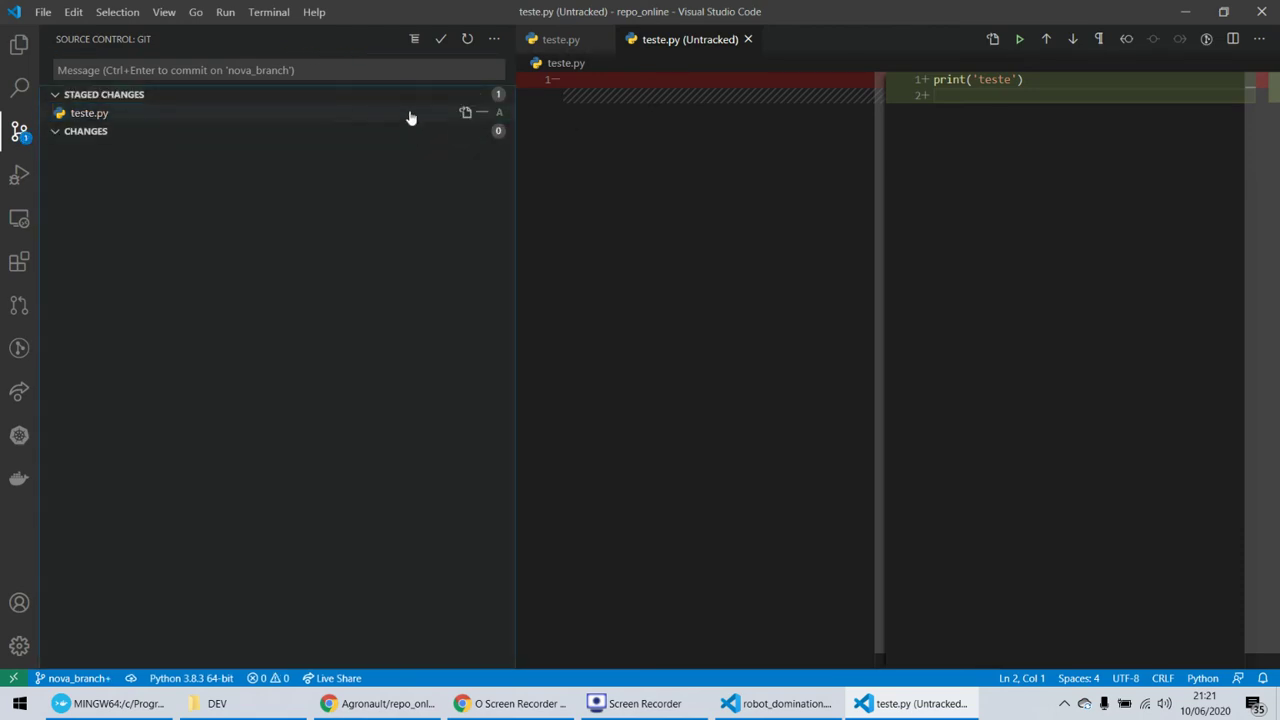
left_click(326, 68)
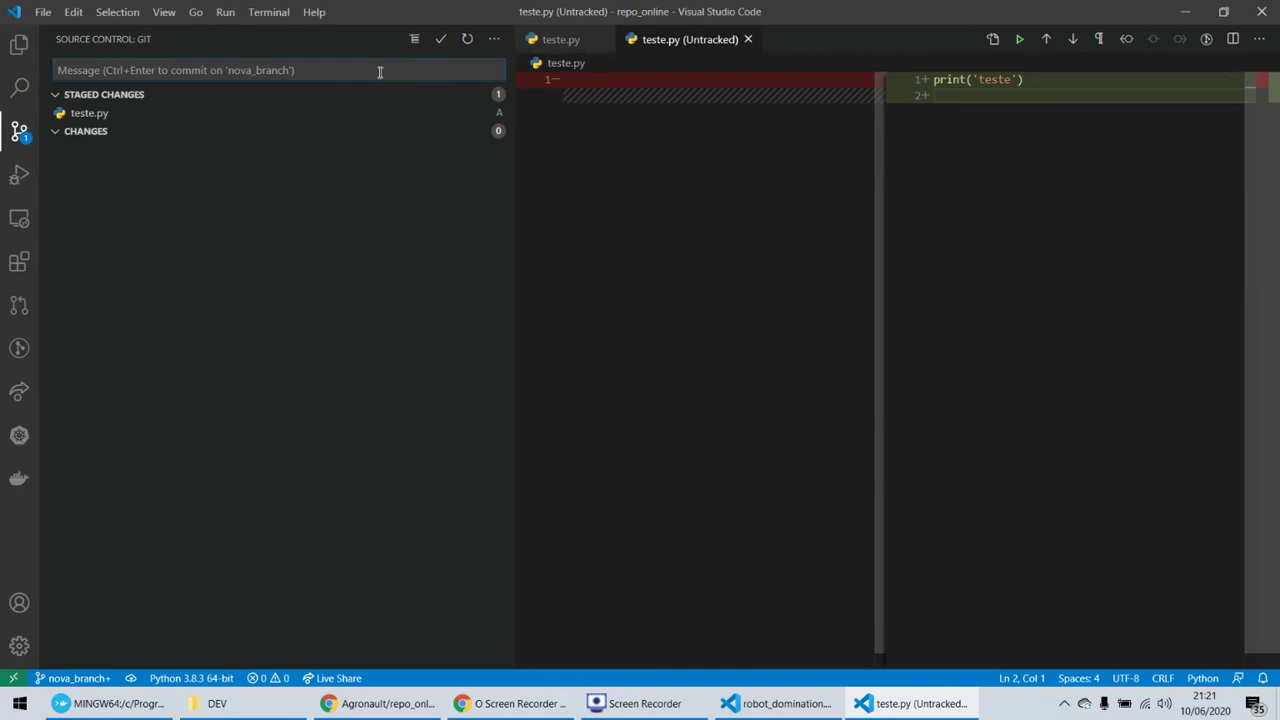
type("adicion")
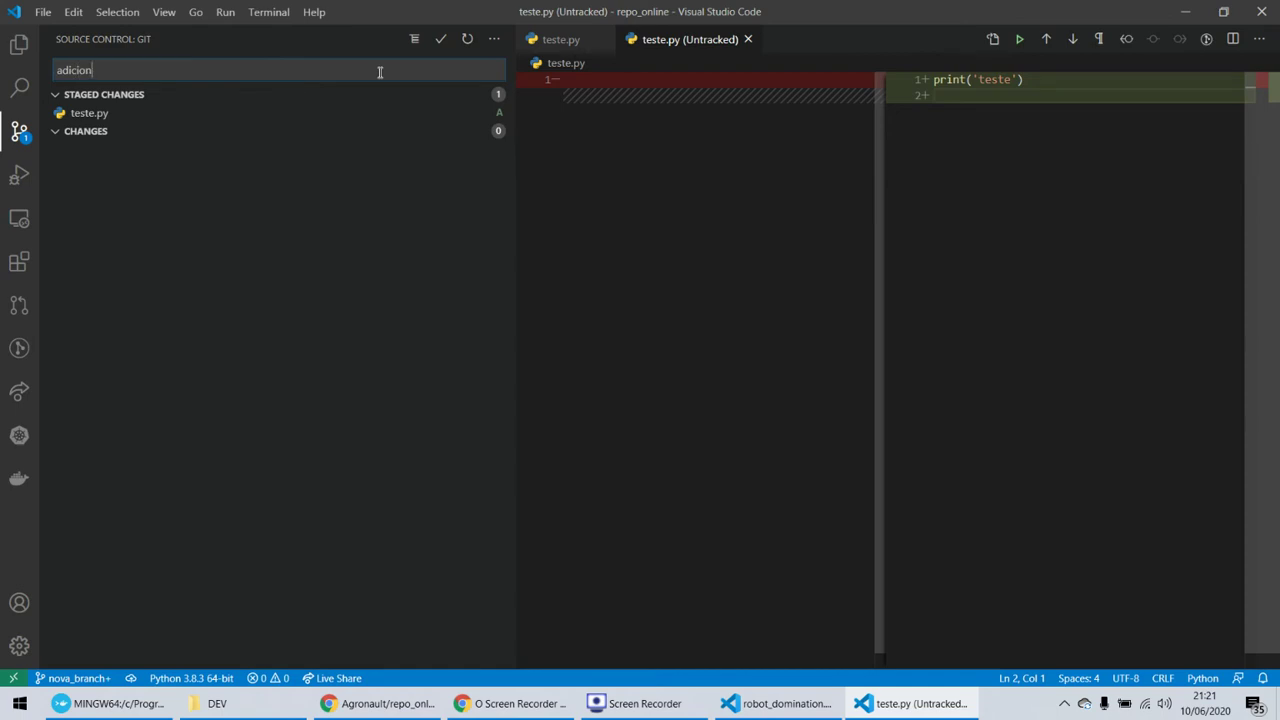
type("ei um teste")
left_click(494, 45)
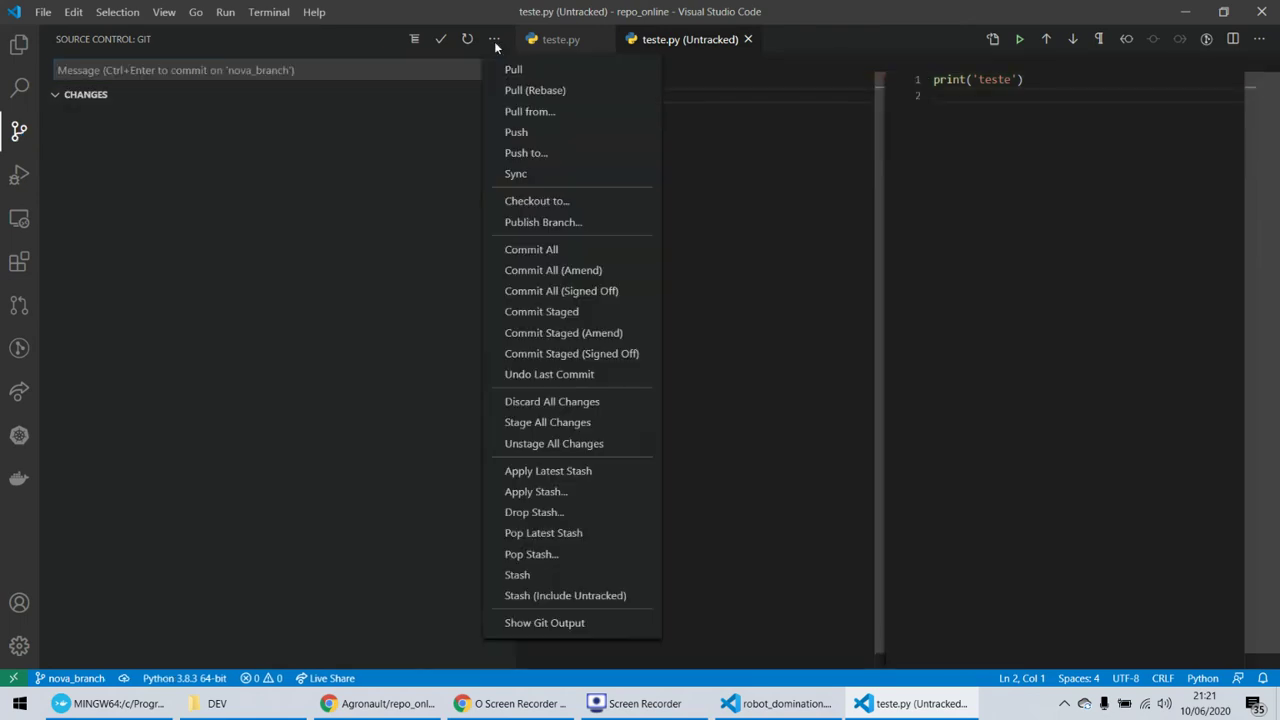
left_click(494, 45)
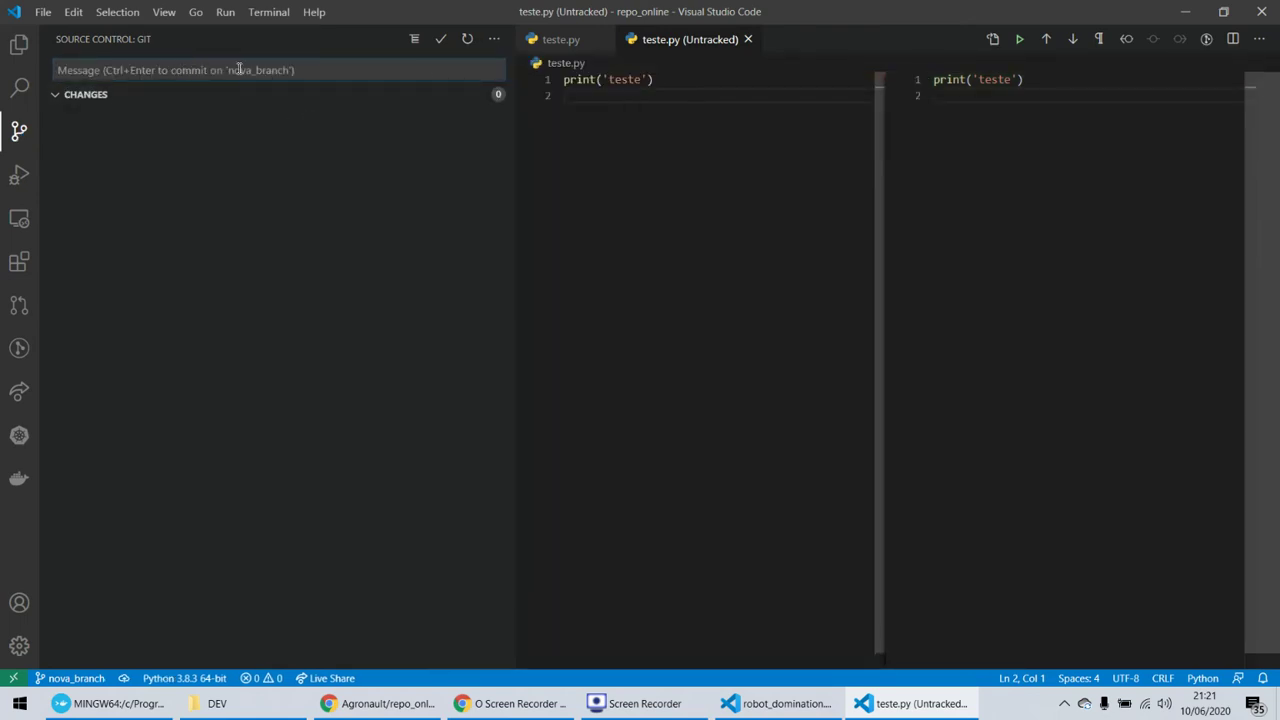
- Switch to GitHub in Chrome, close the react-native page and reload repo_online to check its commits, branches and files
left_click(425, 704)
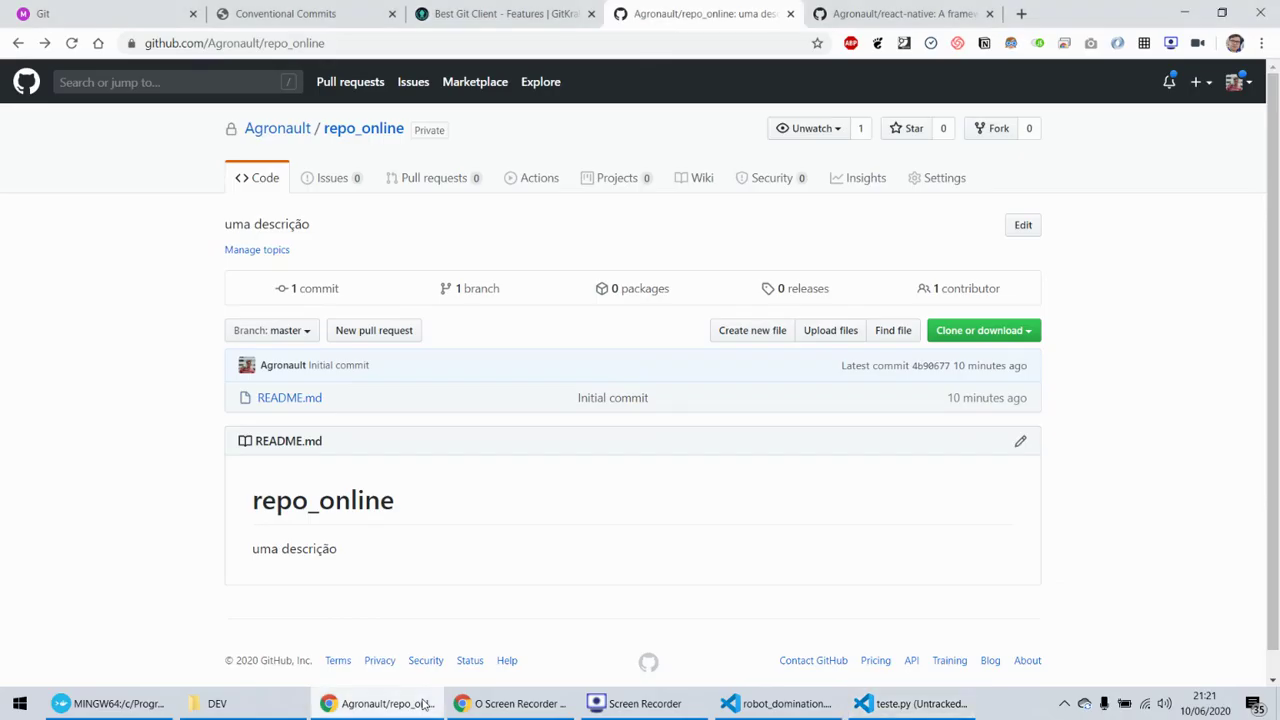
left_click(989, 13)
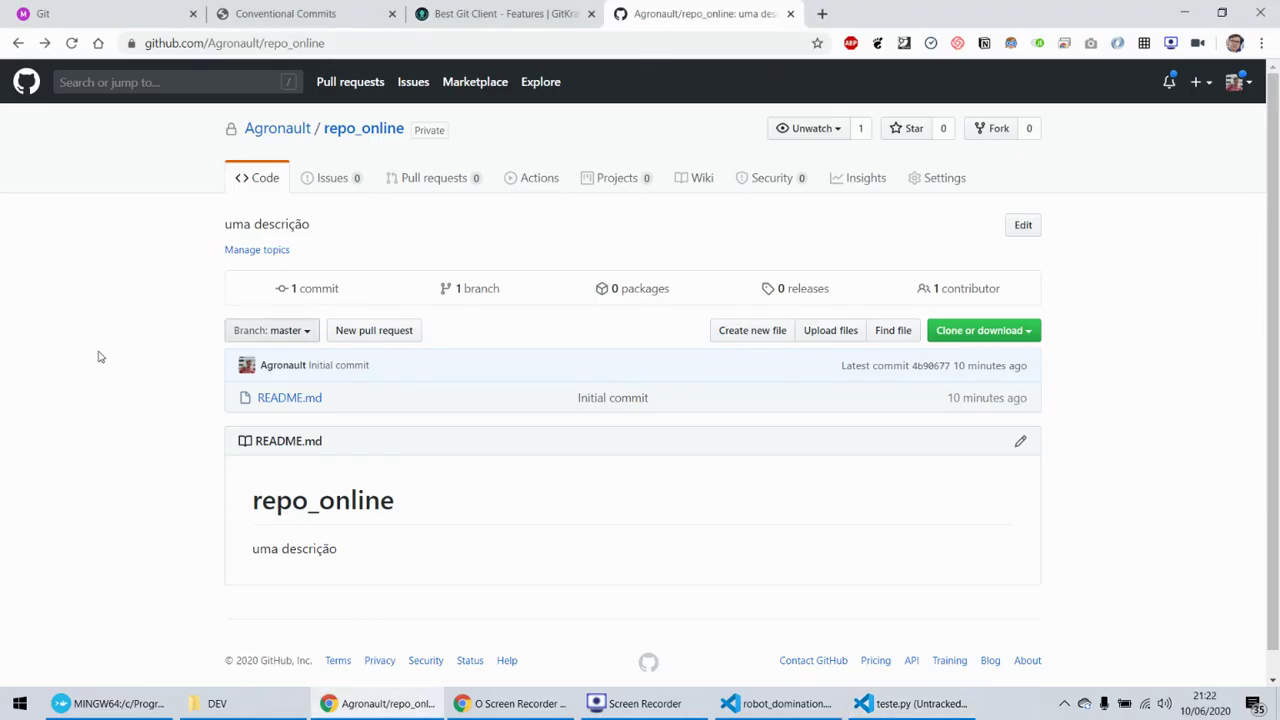
left_click(71, 43)
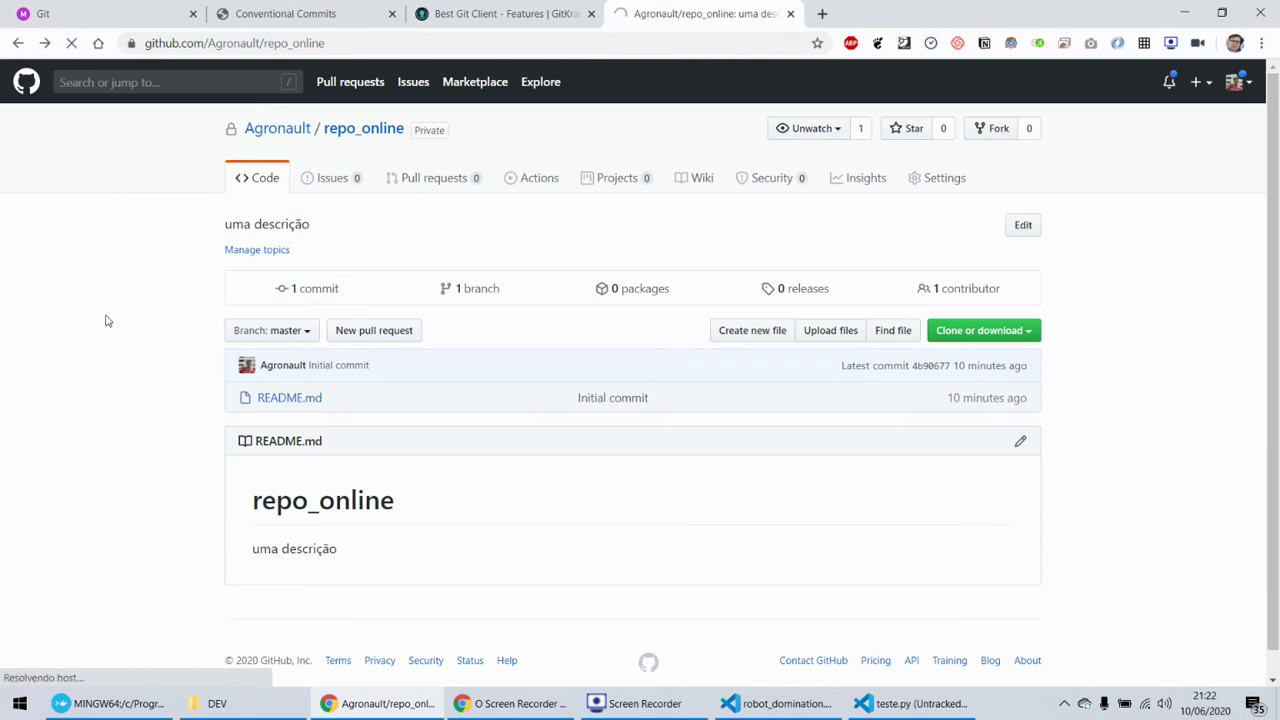
scroll(357, 291, "down", 1)
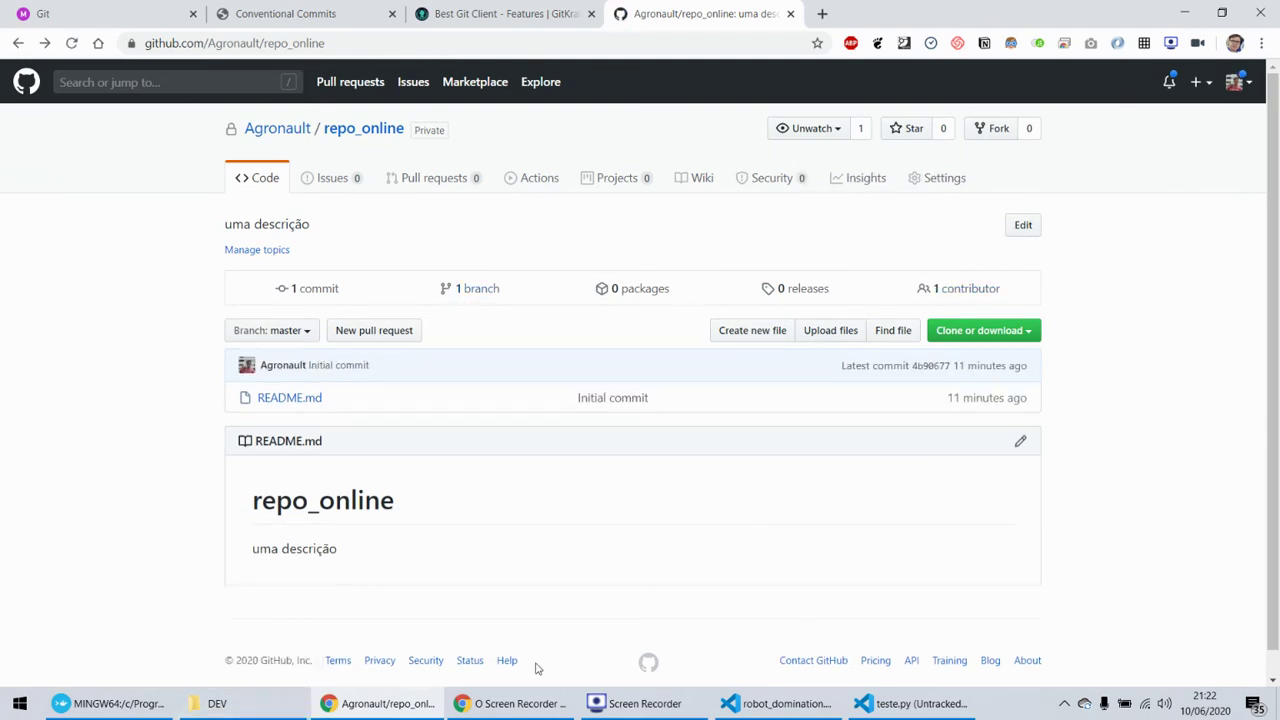
- Switch to Visual Studio Code and push nova_branch, agreeing to publish it to the remote repository
left_click(910, 704)
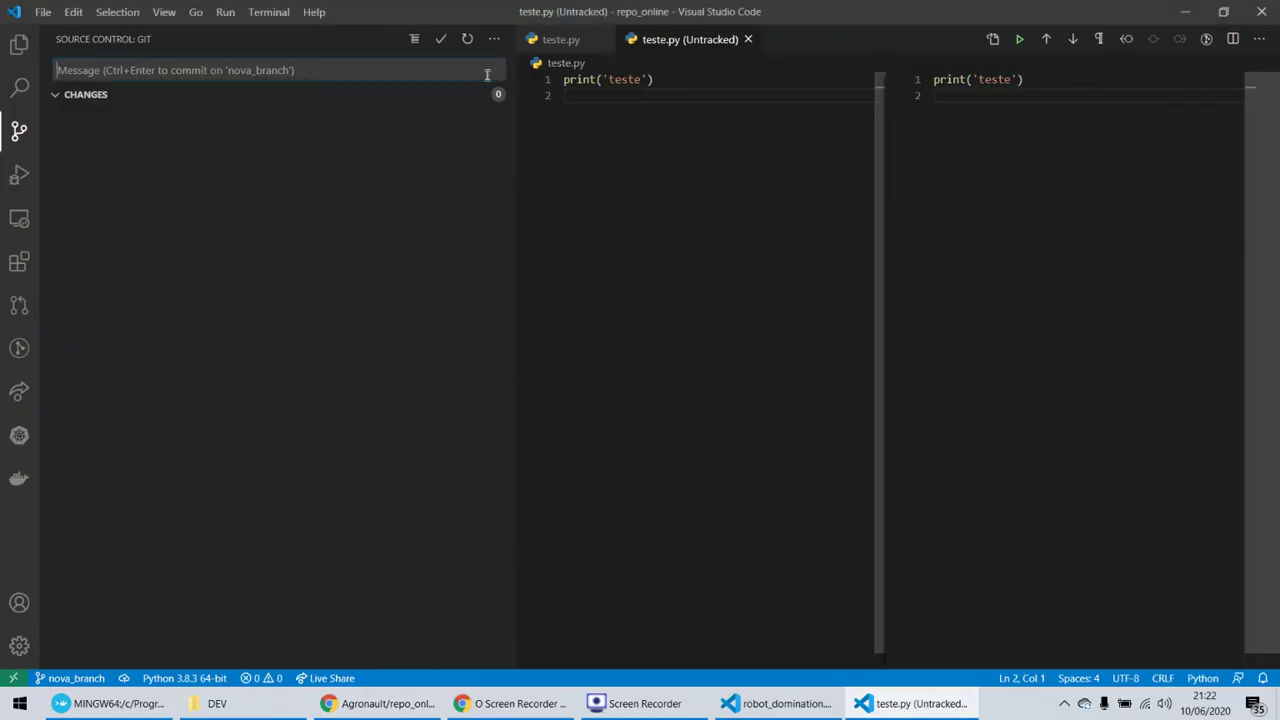
left_click(494, 39)
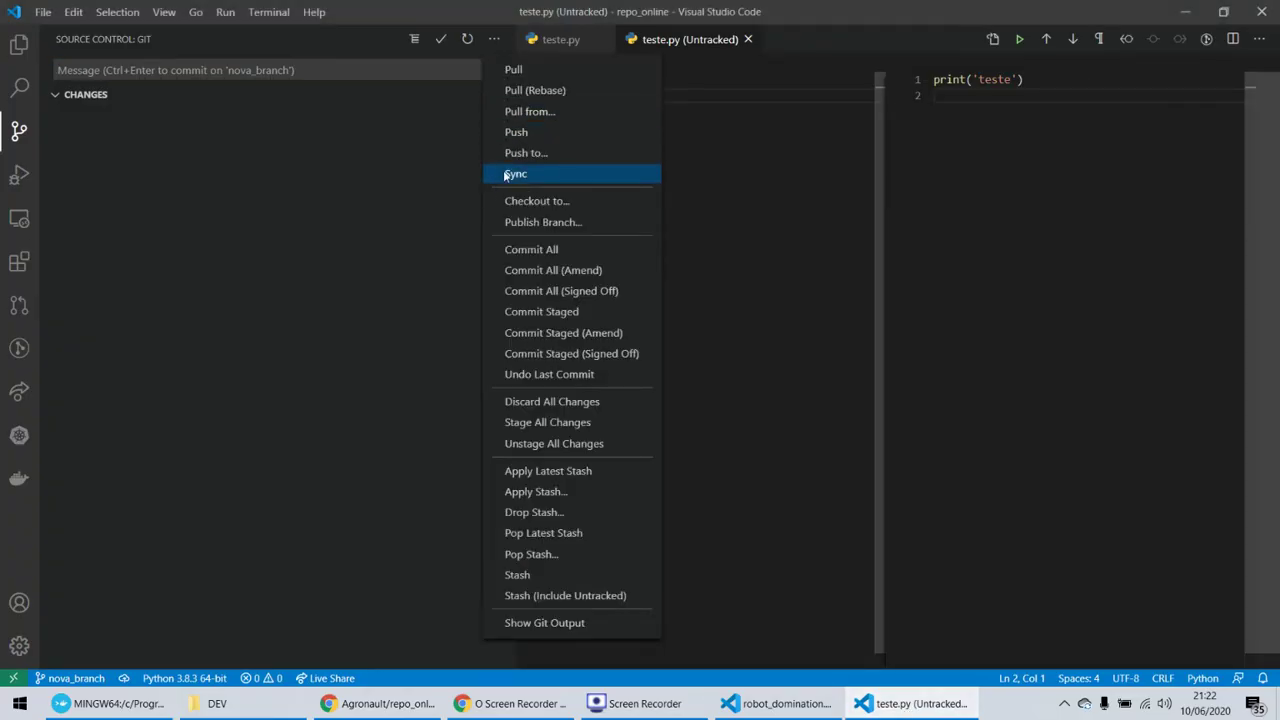
left_click(514, 132)
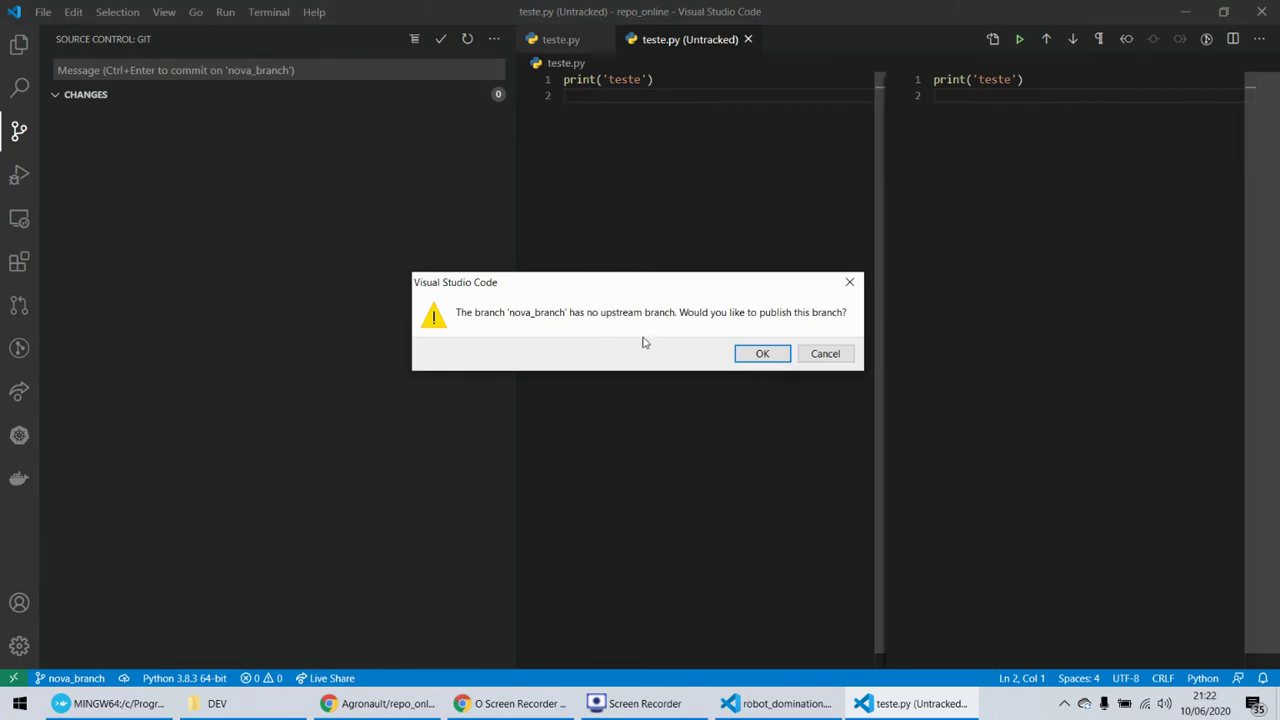
left_click(757, 355)
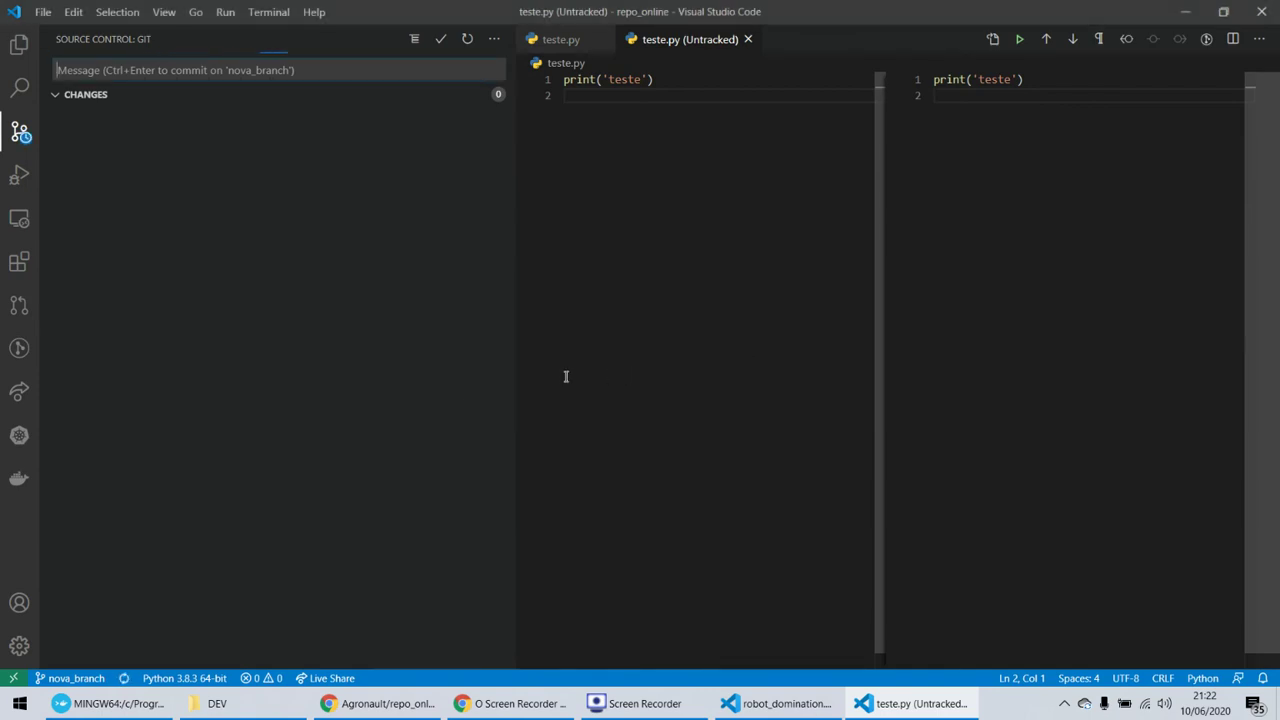
- Switch to GitHub in Chrome and reload the repo_online page to check for the recently pushed nova_branch
left_click(375, 703)
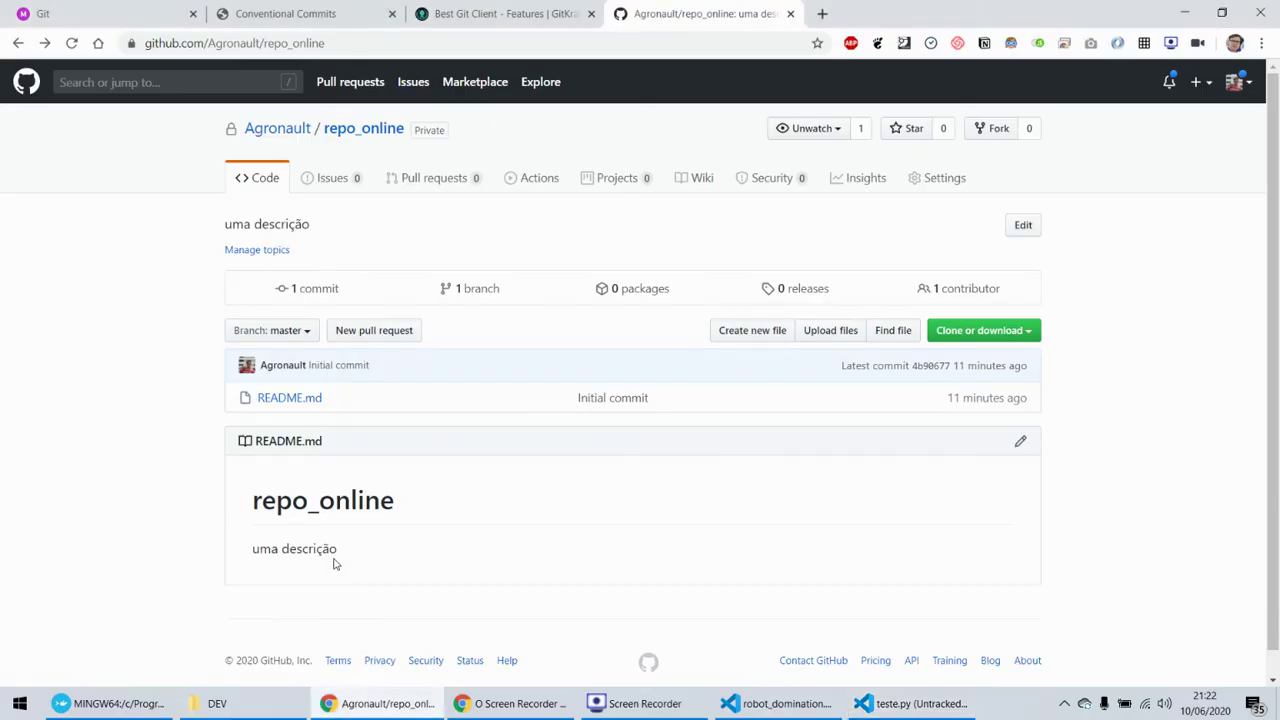
left_click(72, 43)
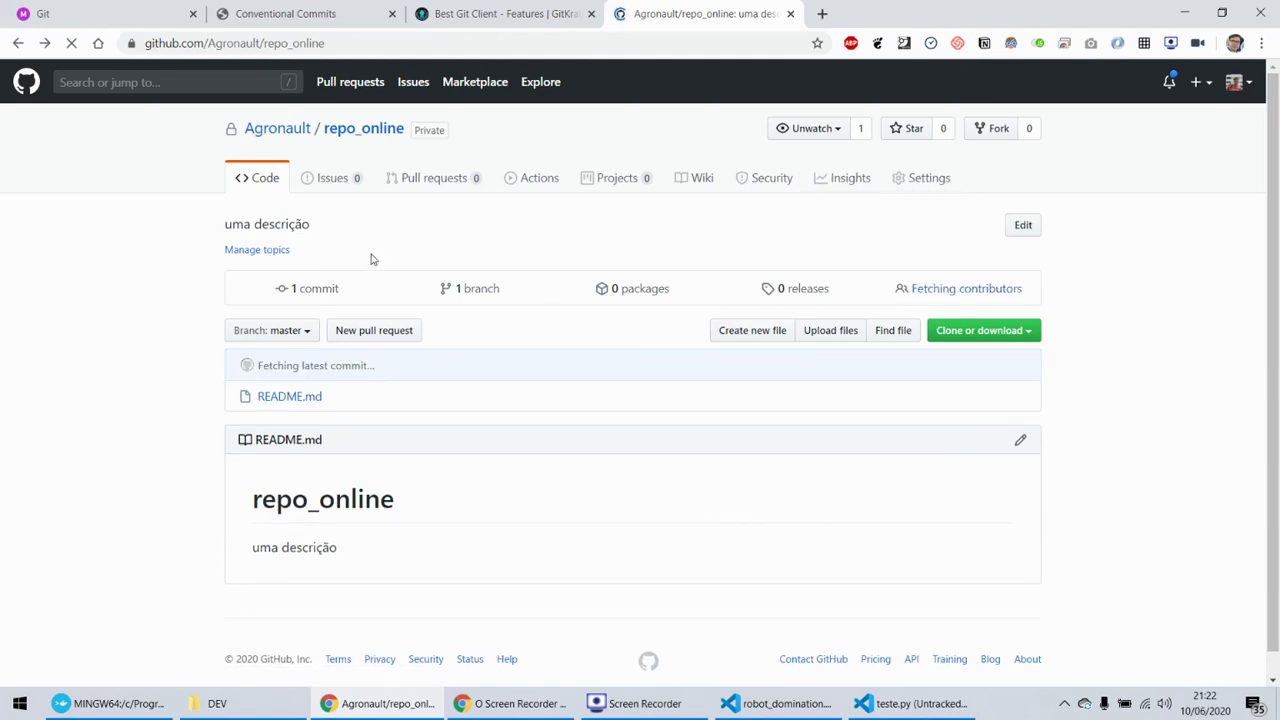
left_click(895, 710)
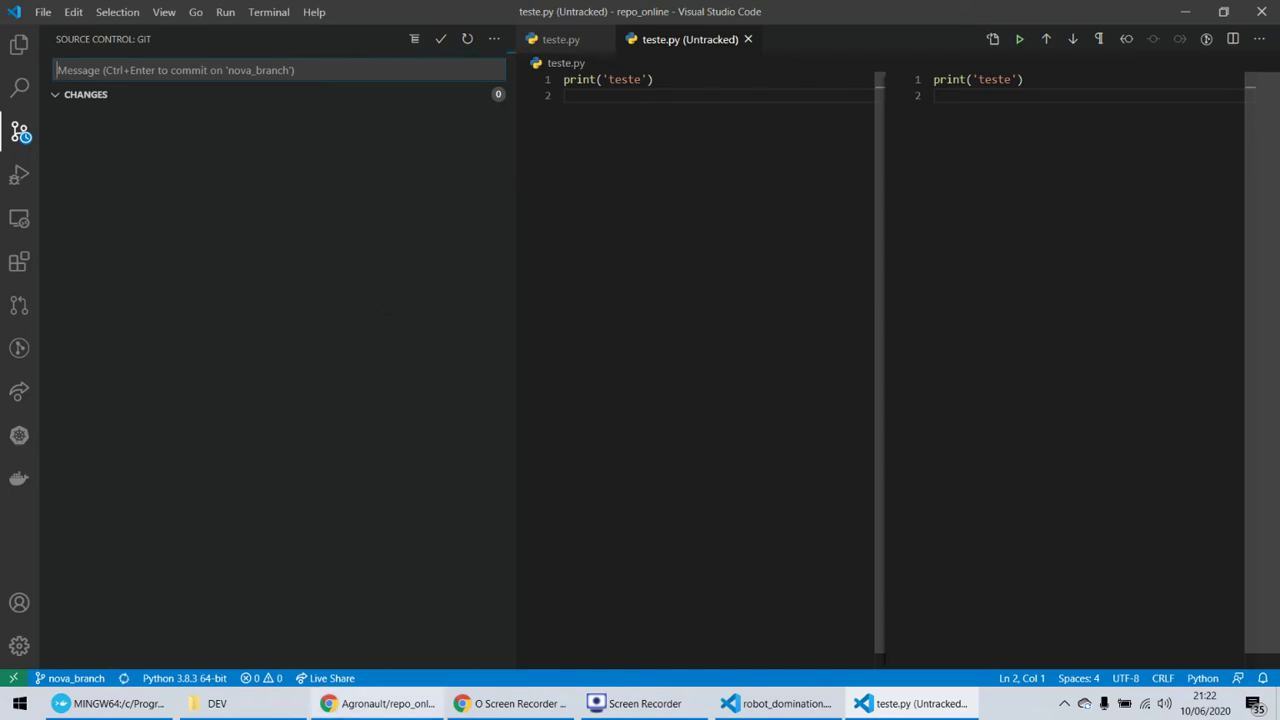
mouse_move(338, 708)
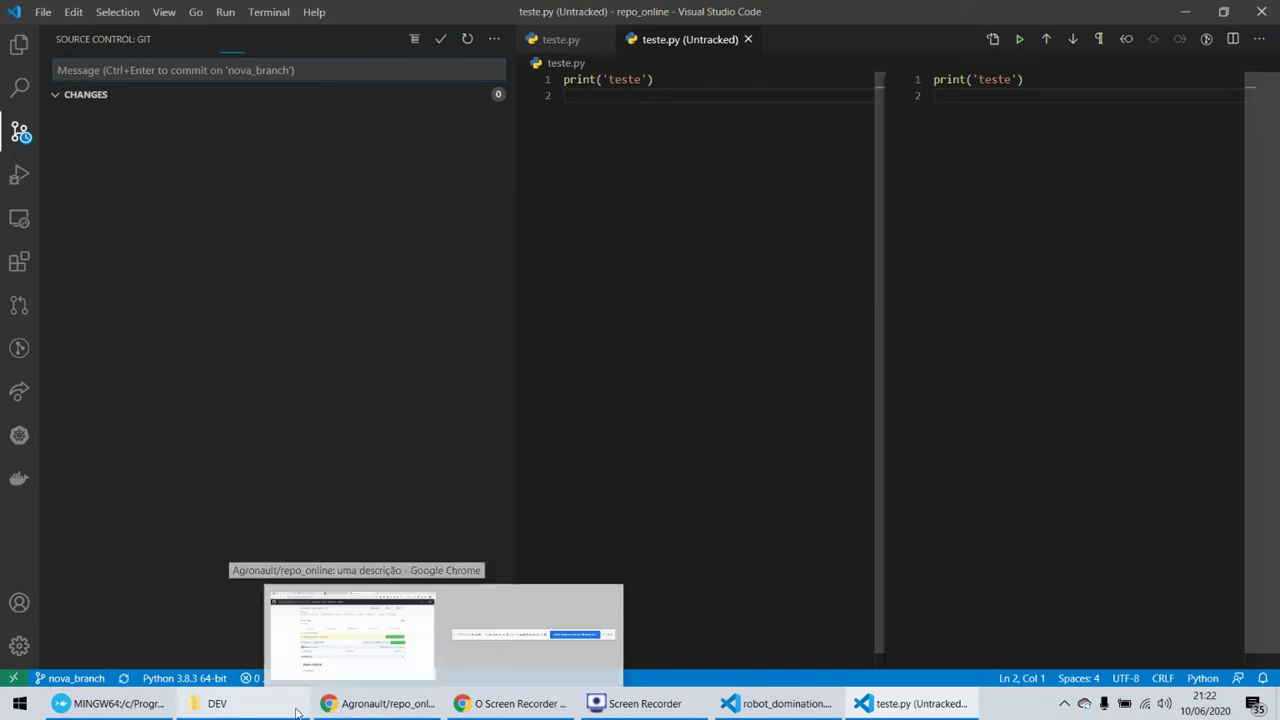
left_click(347, 706)
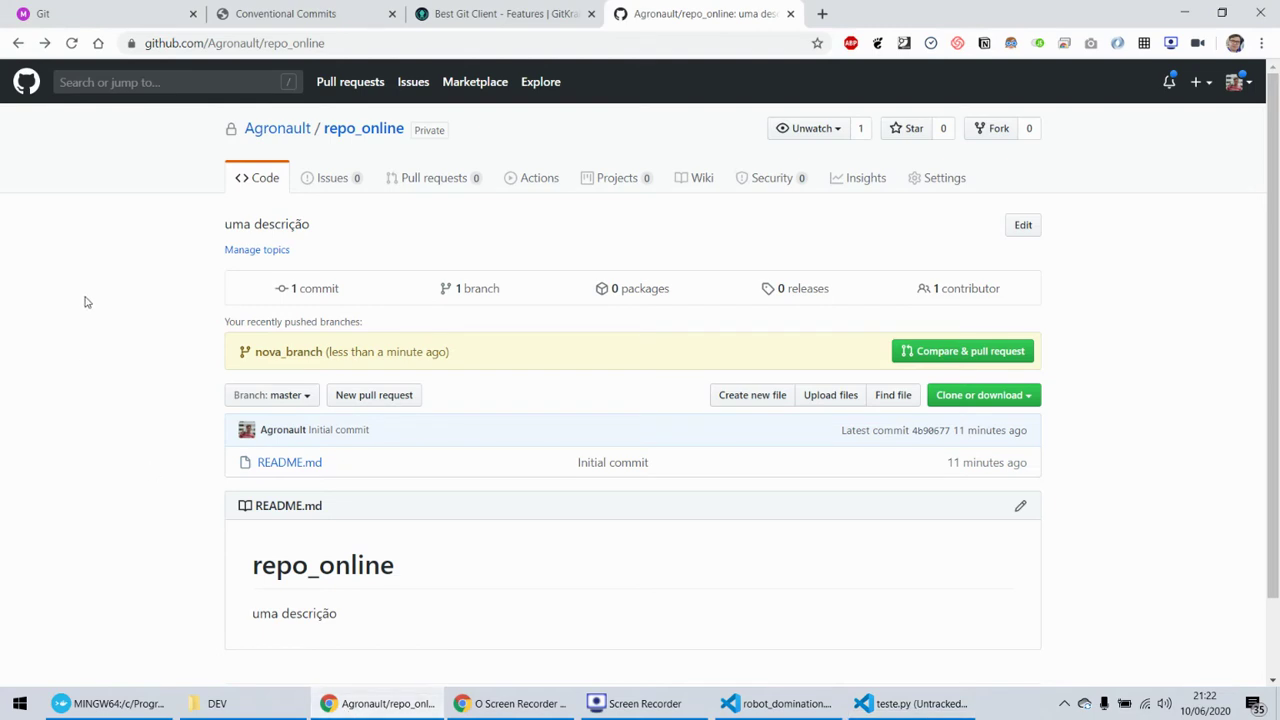
left_click_drag(418, 351, 279, 352)
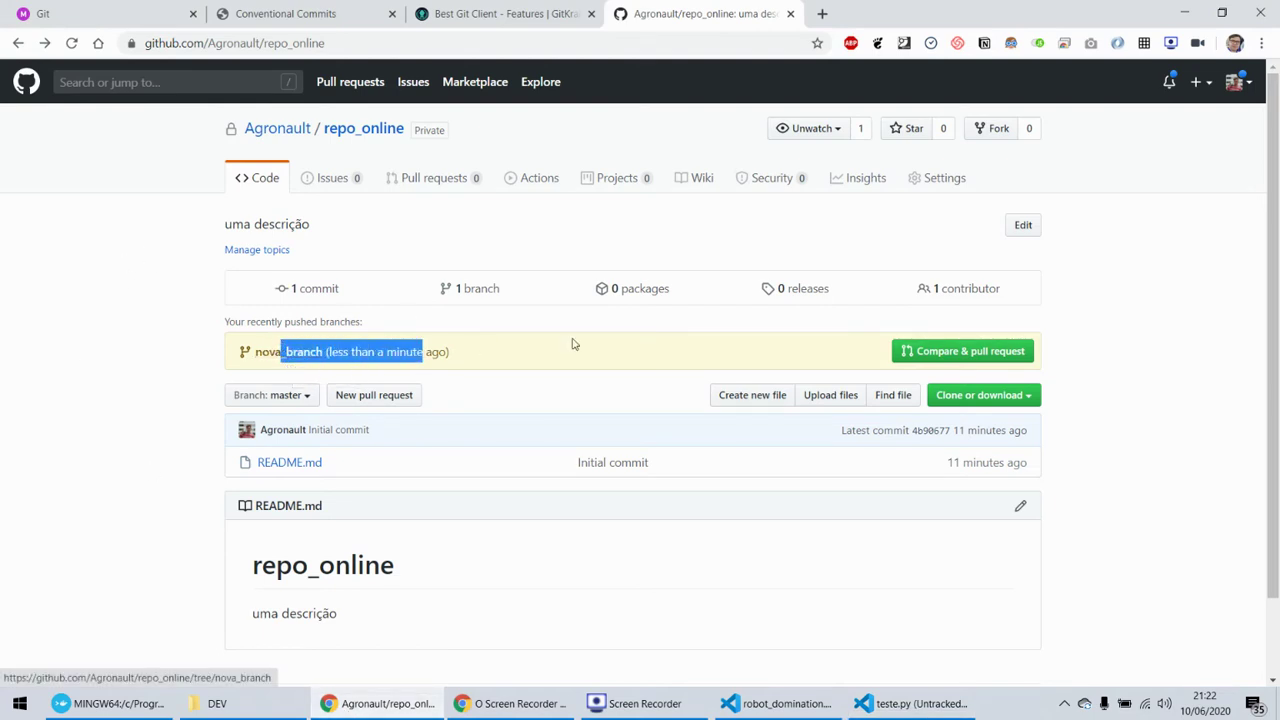
- Start a pull request from nova_branch into master and review its branches, commit and teste.py changes
left_click(928, 353)
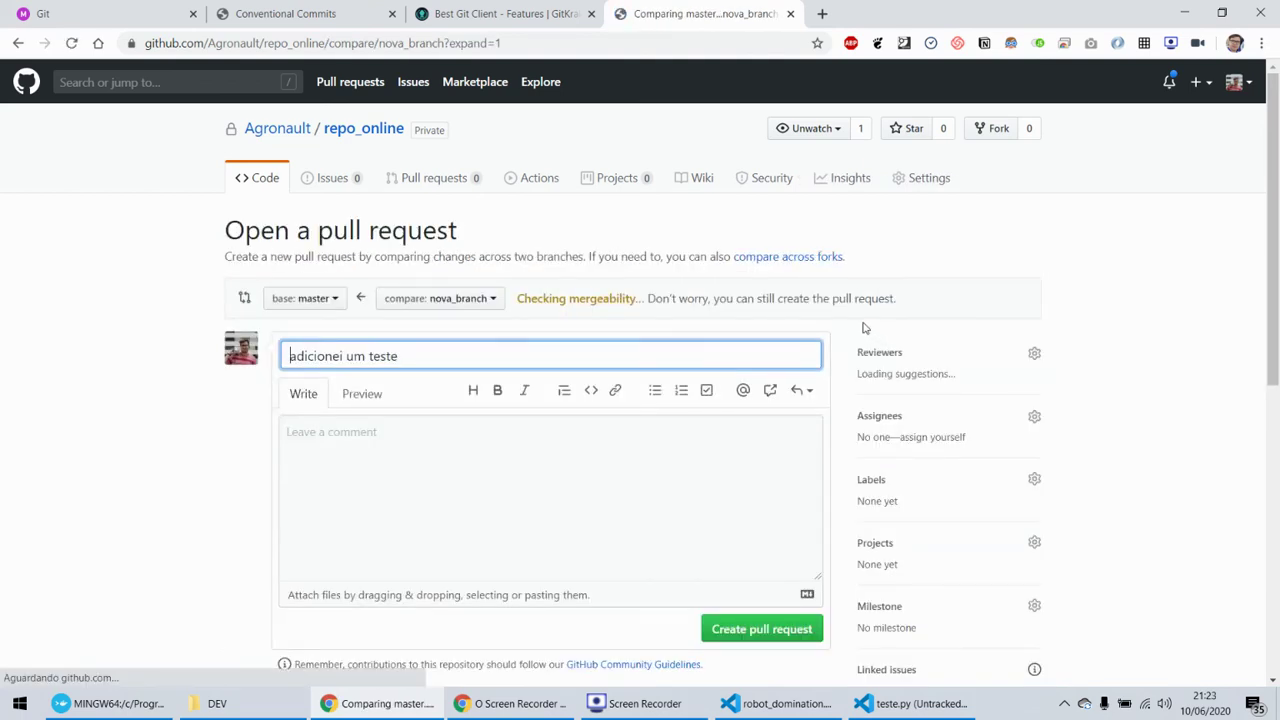
scroll(197, 431, "down", 3)
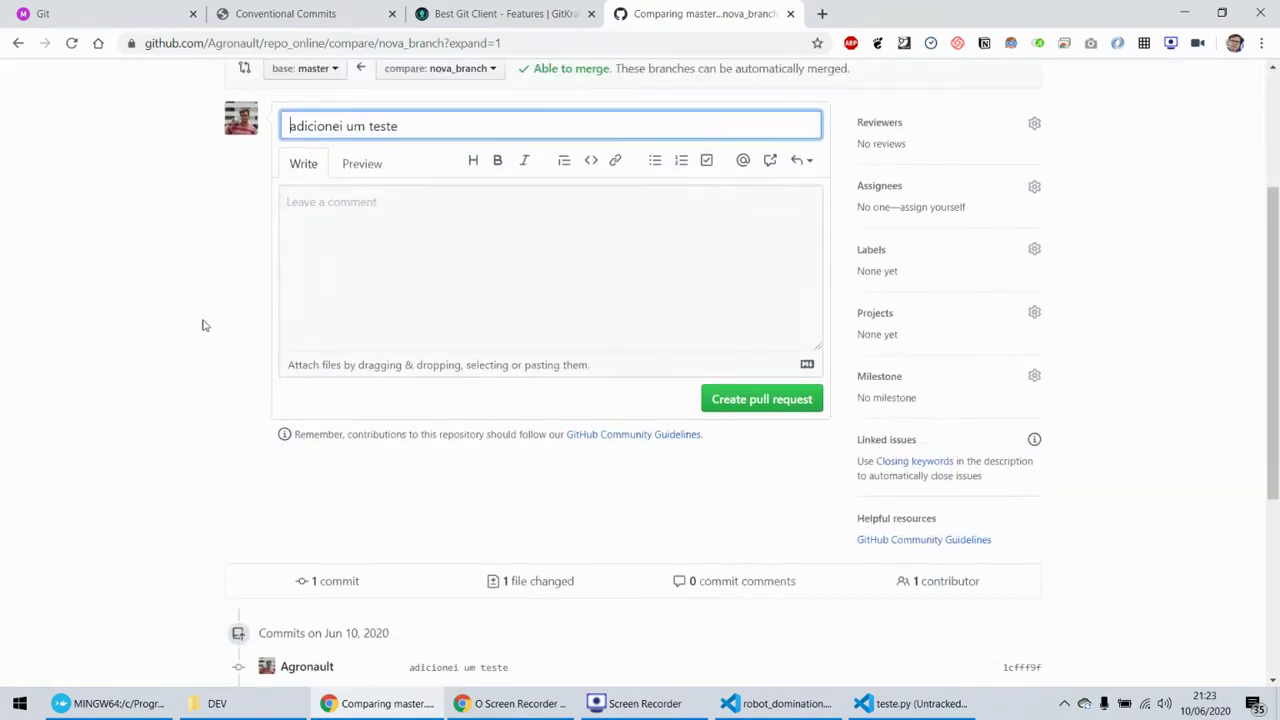
scroll(202, 325, "up", 2)
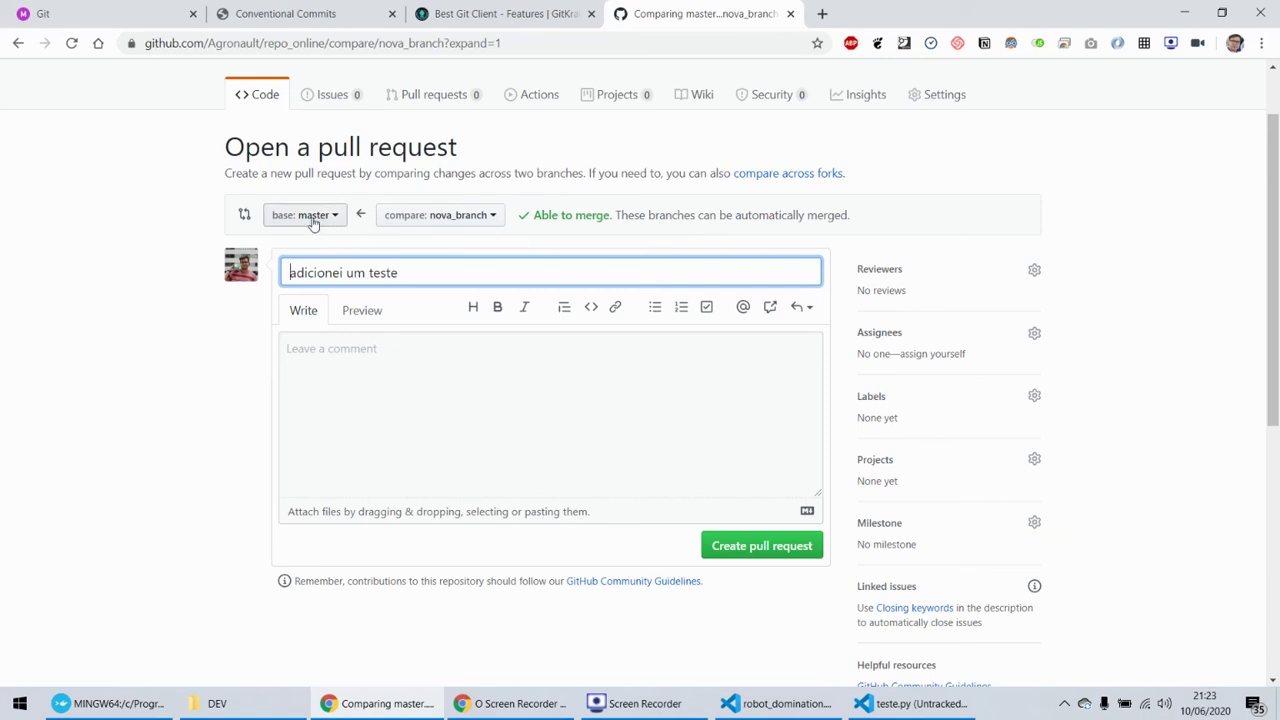
scroll(143, 360, "down", 5)
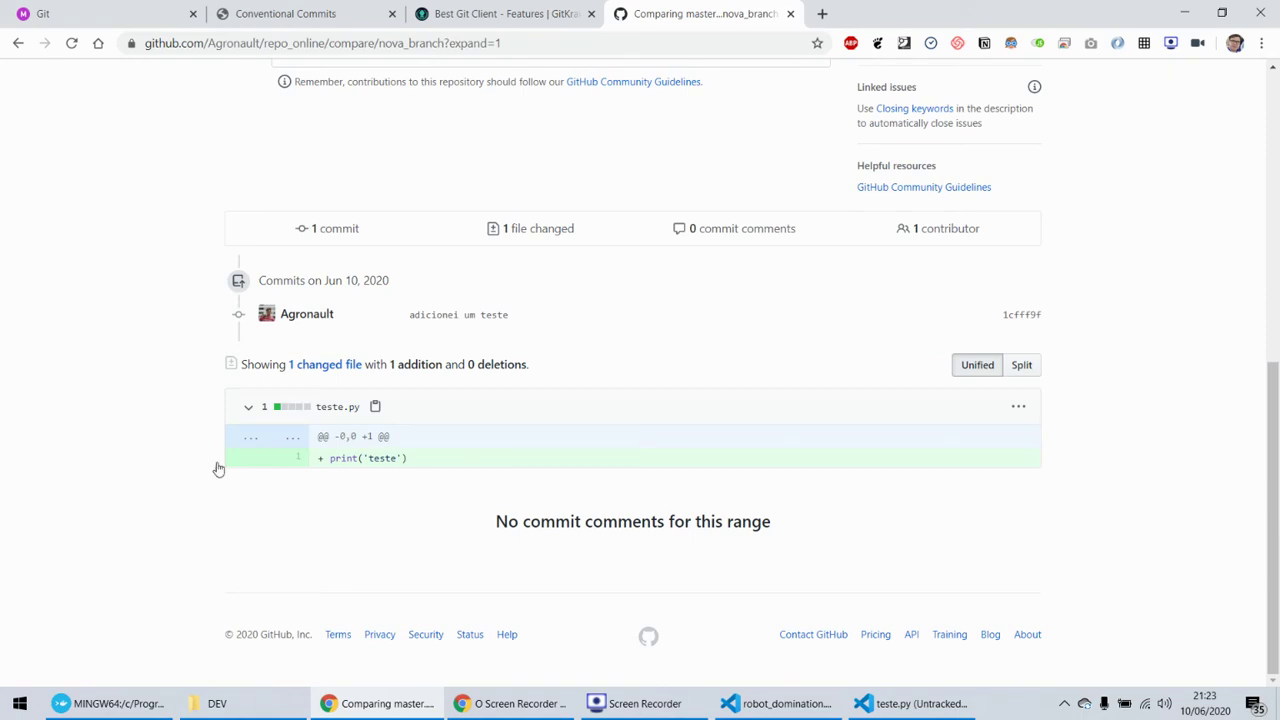
scroll(335, 425, "up", 1)
scroll(109, 514, "up", 5)
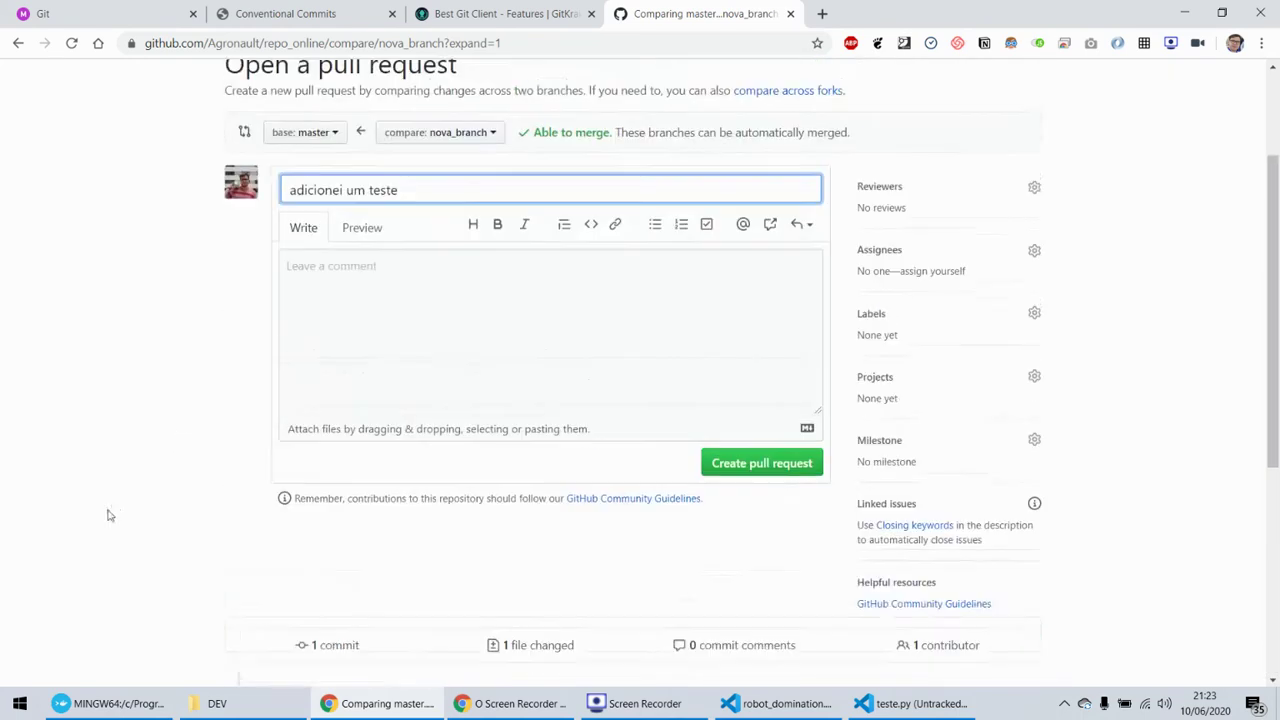
- View the available reviewers and assignees for the new pull request without choosing anyone
left_click(1034, 354)
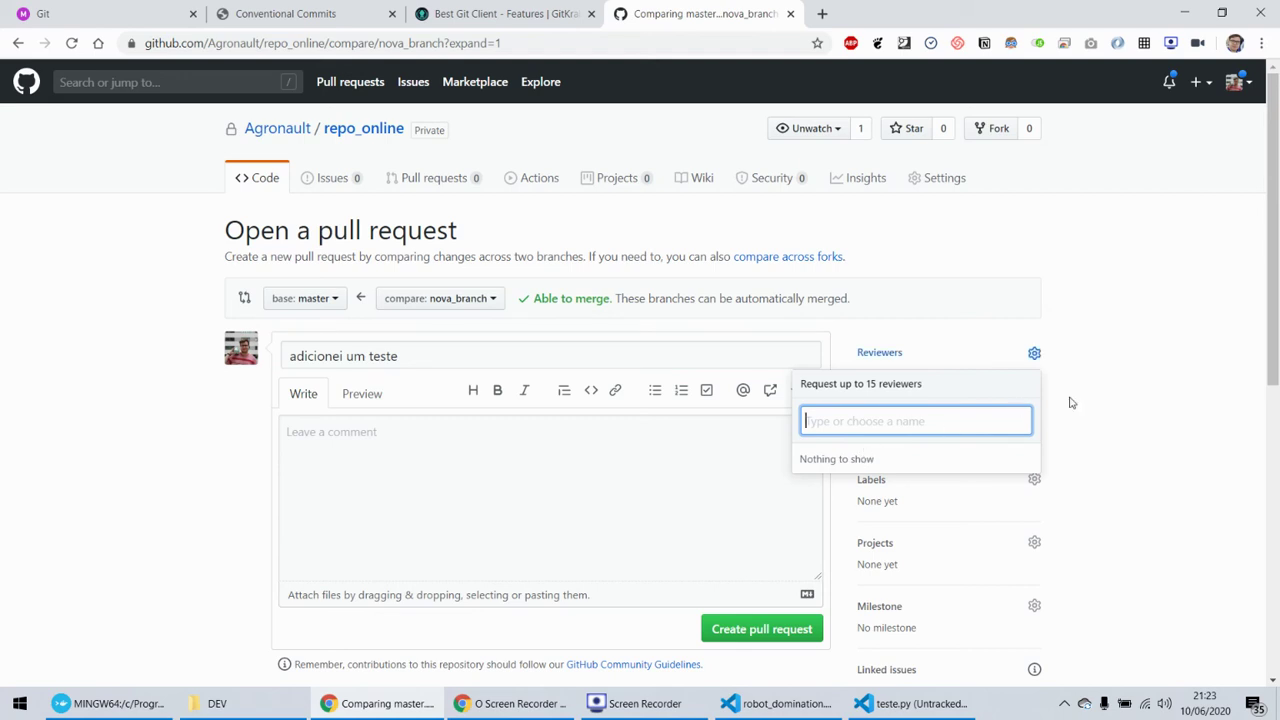
left_click(1100, 395)
scroll(1104, 408, "down", 2)
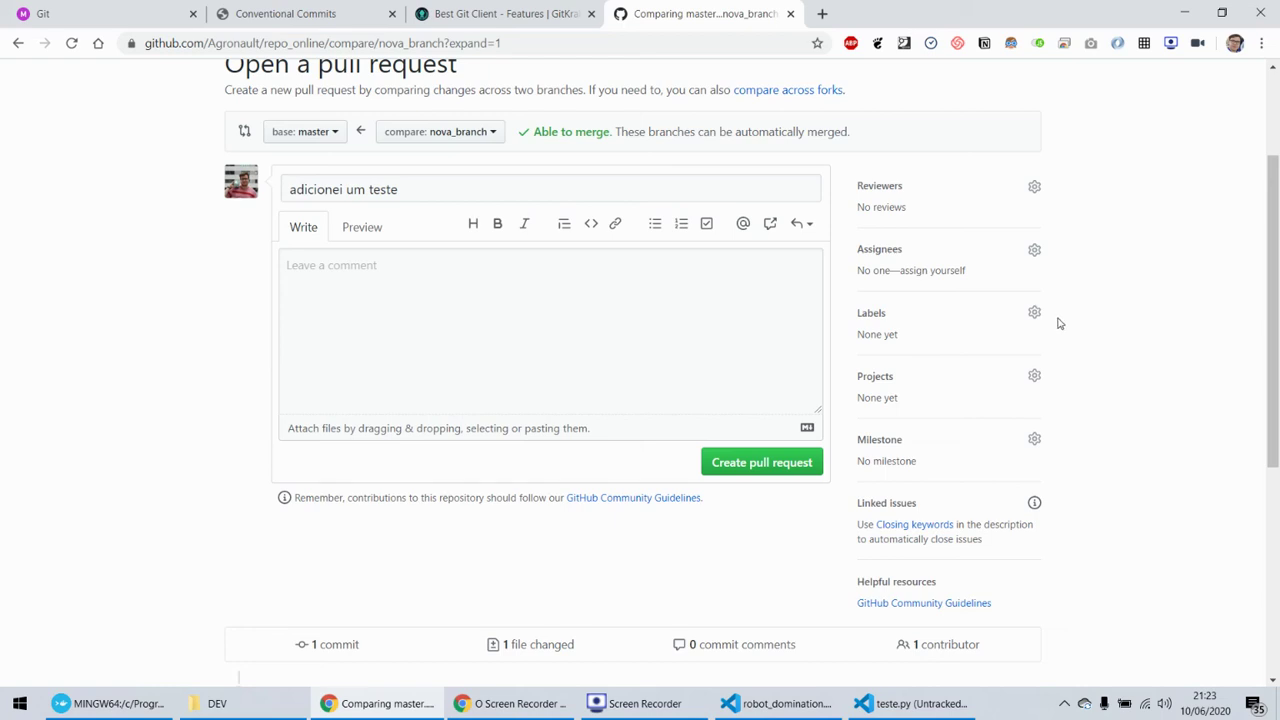
left_click(1034, 250)
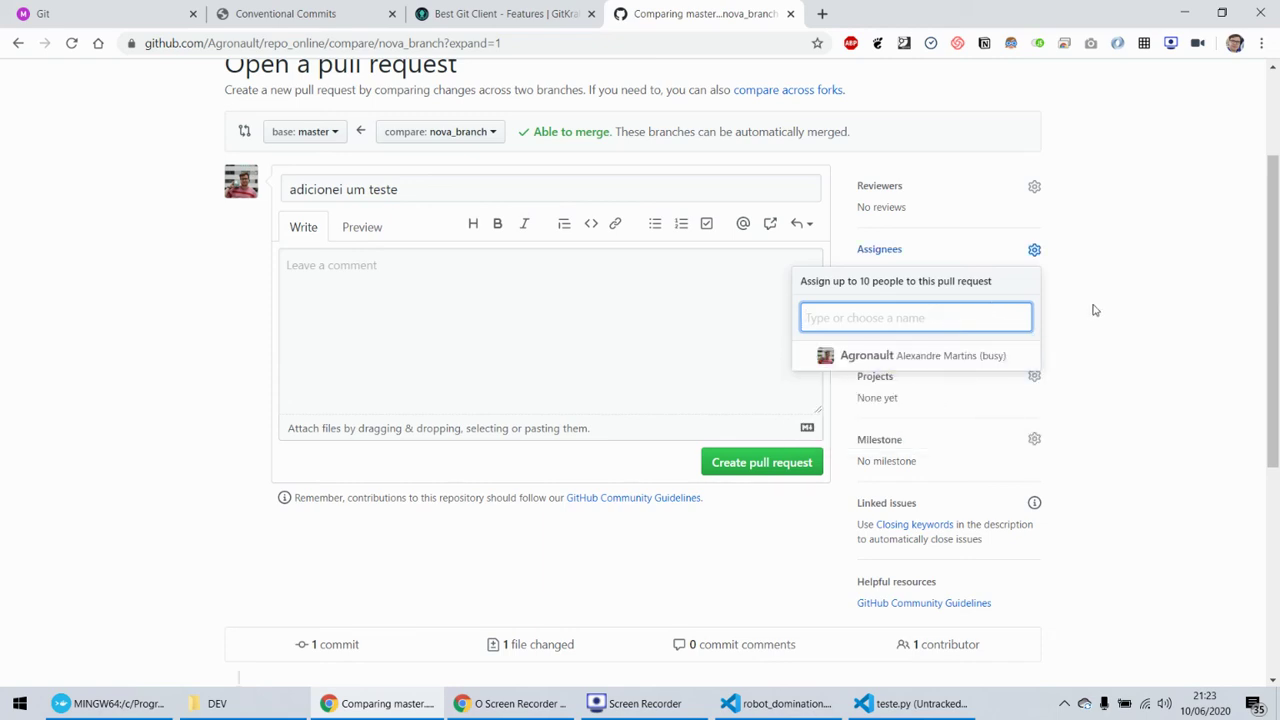
left_click(1034, 250)
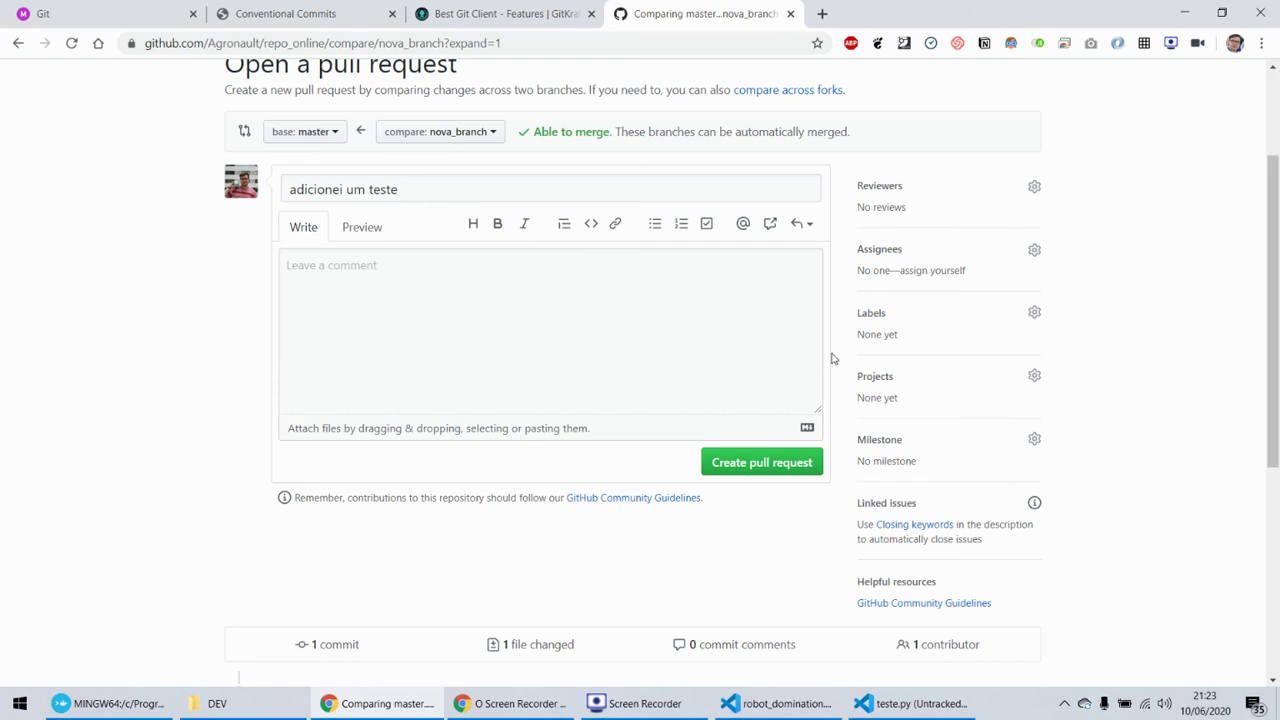
- Look through the available labels and apply the "bug" label to the pull request
scroll(831, 358, "down", 2)
left_click(1024, 151)
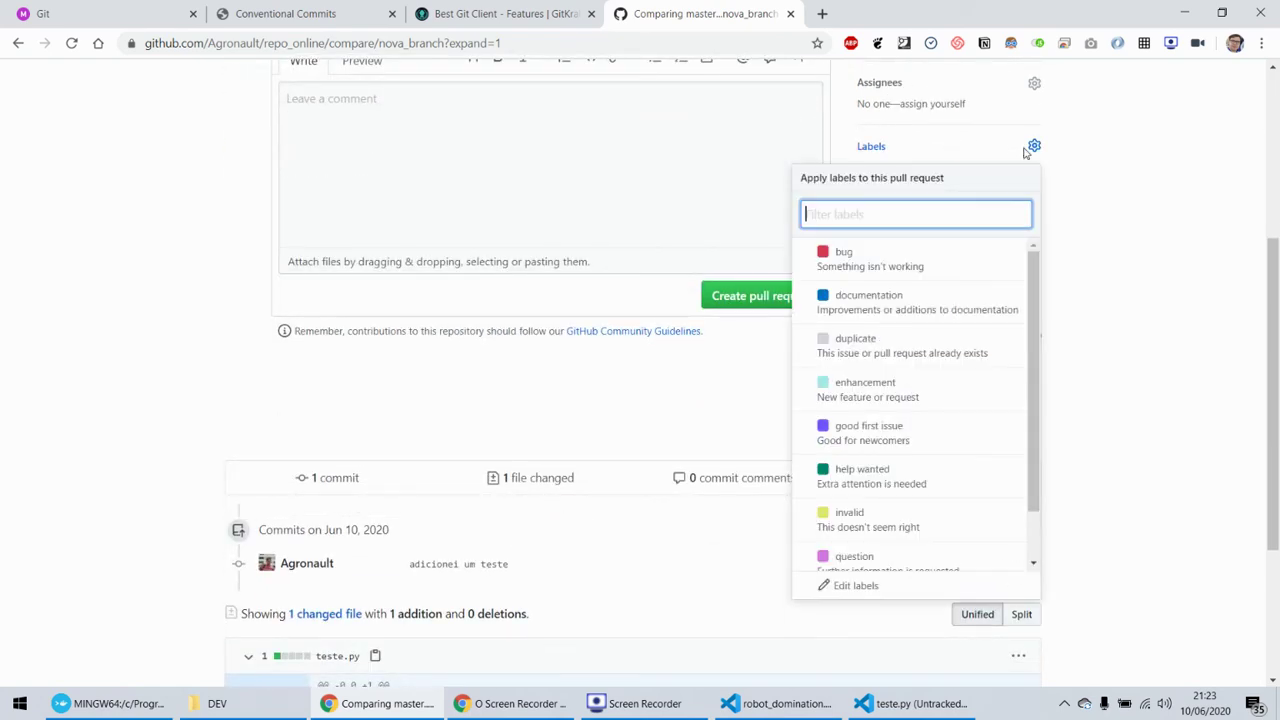
scroll(900, 340, "down", 2)
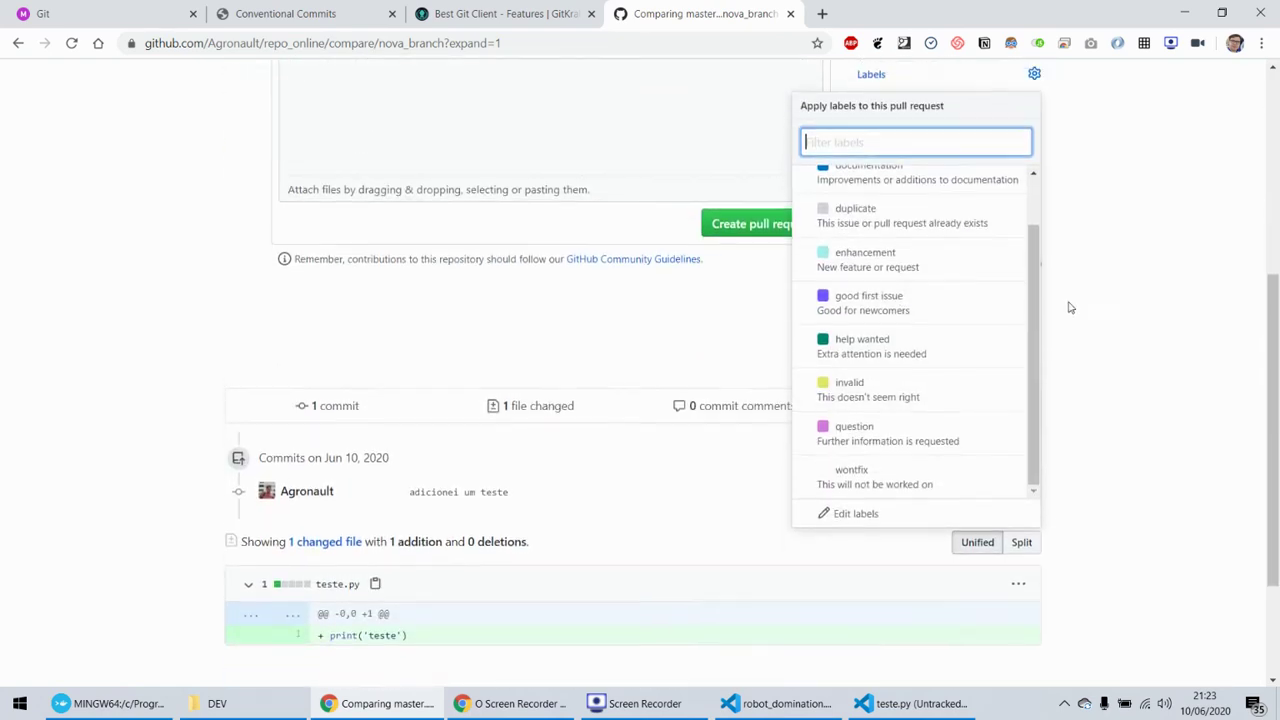
scroll(1069, 308, "up", 2)
scroll(850, 380, "up", 2)
left_click(893, 344)
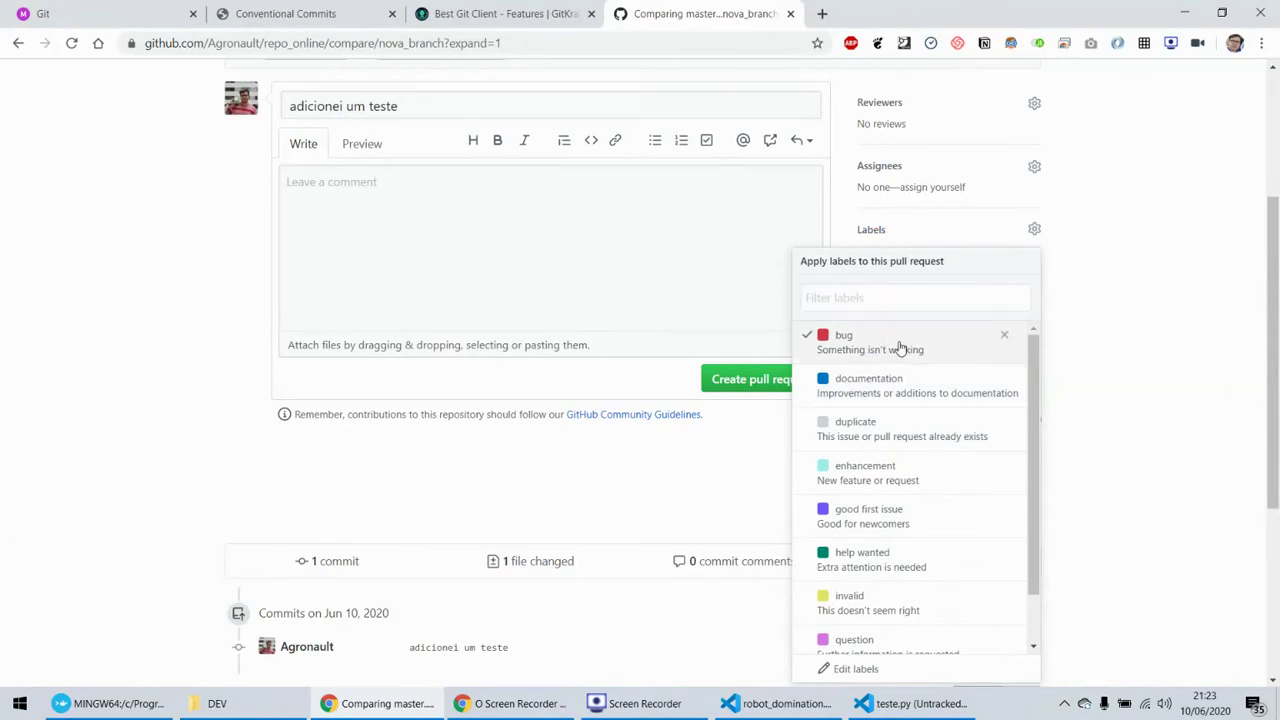
left_click(1112, 321)
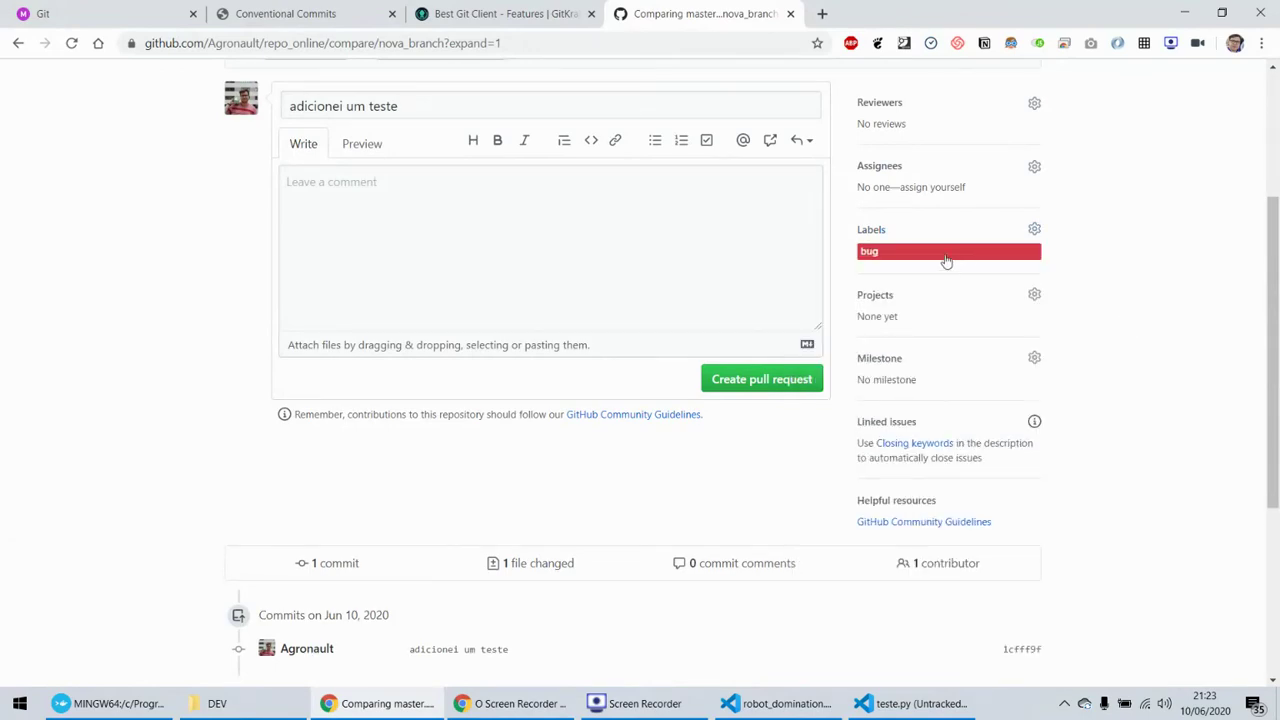
- Point out the "Open a pull request" heading and view the project choices without picking one
scroll(946, 260, "up", 3)
left_click_drag(320, 238, 459, 252)
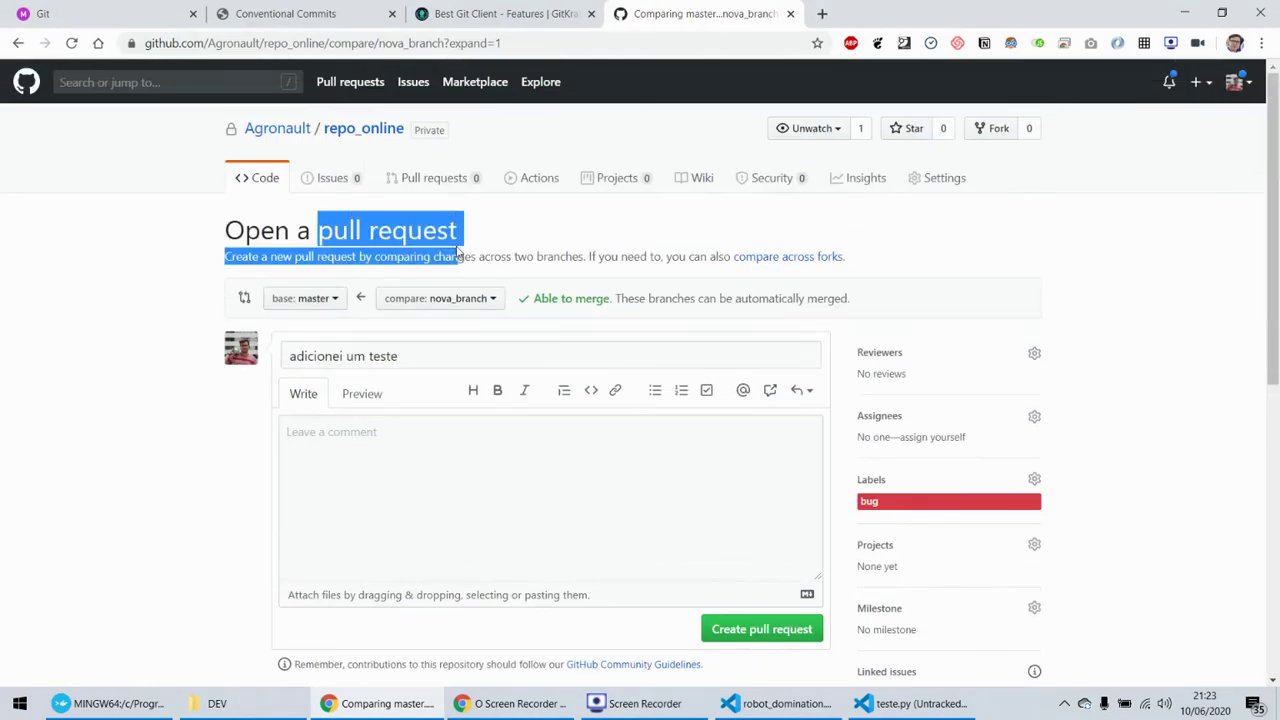
left_click(218, 410)
scroll(897, 511, "down", 1)
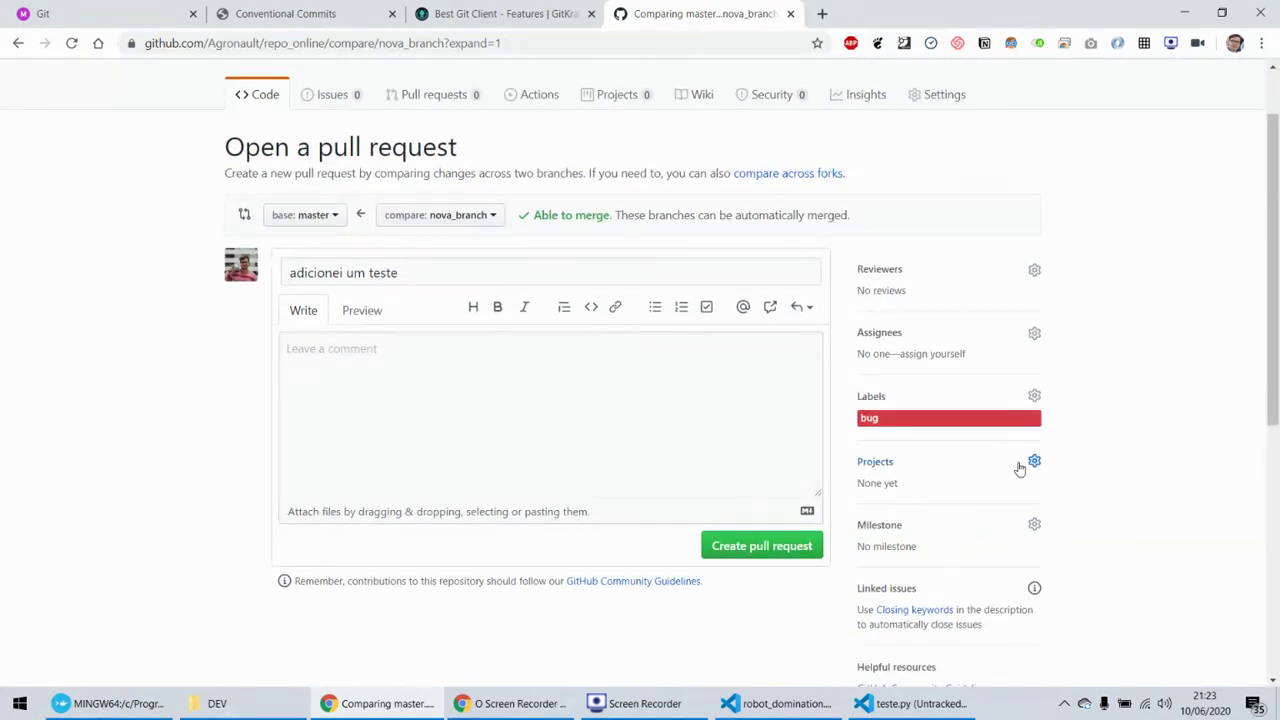
left_click(1034, 460)
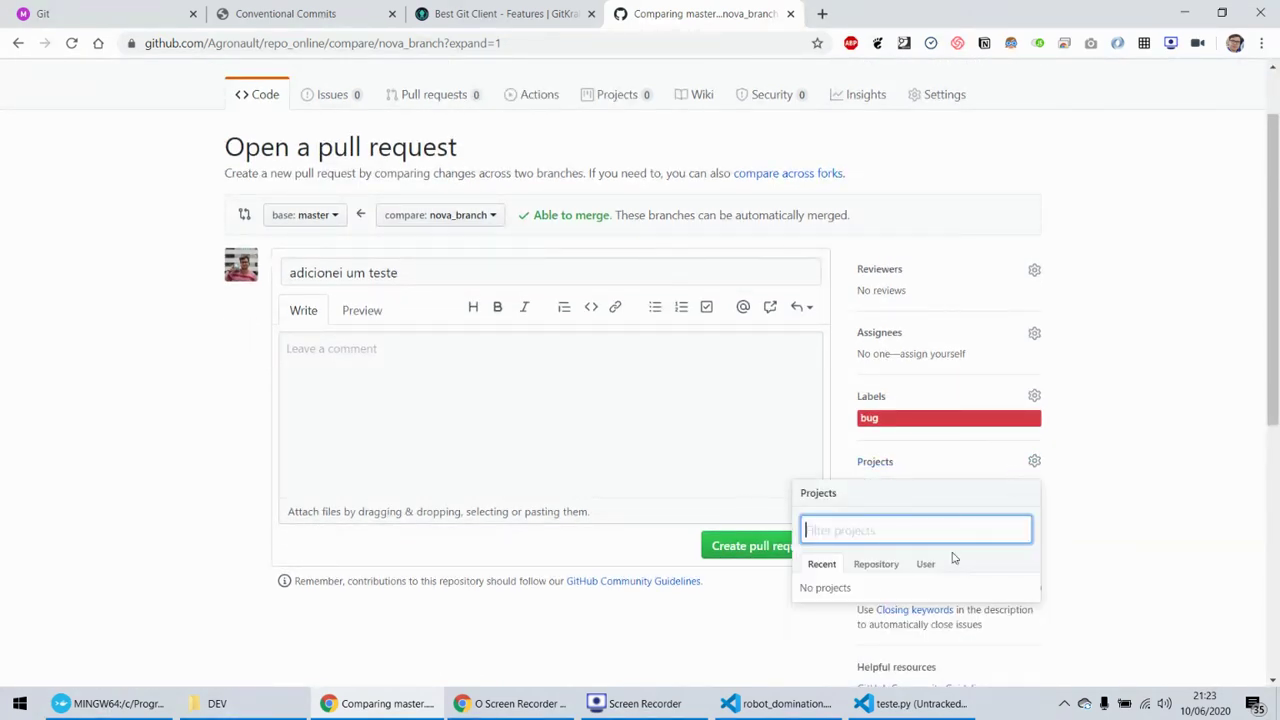
left_click(1089, 518)
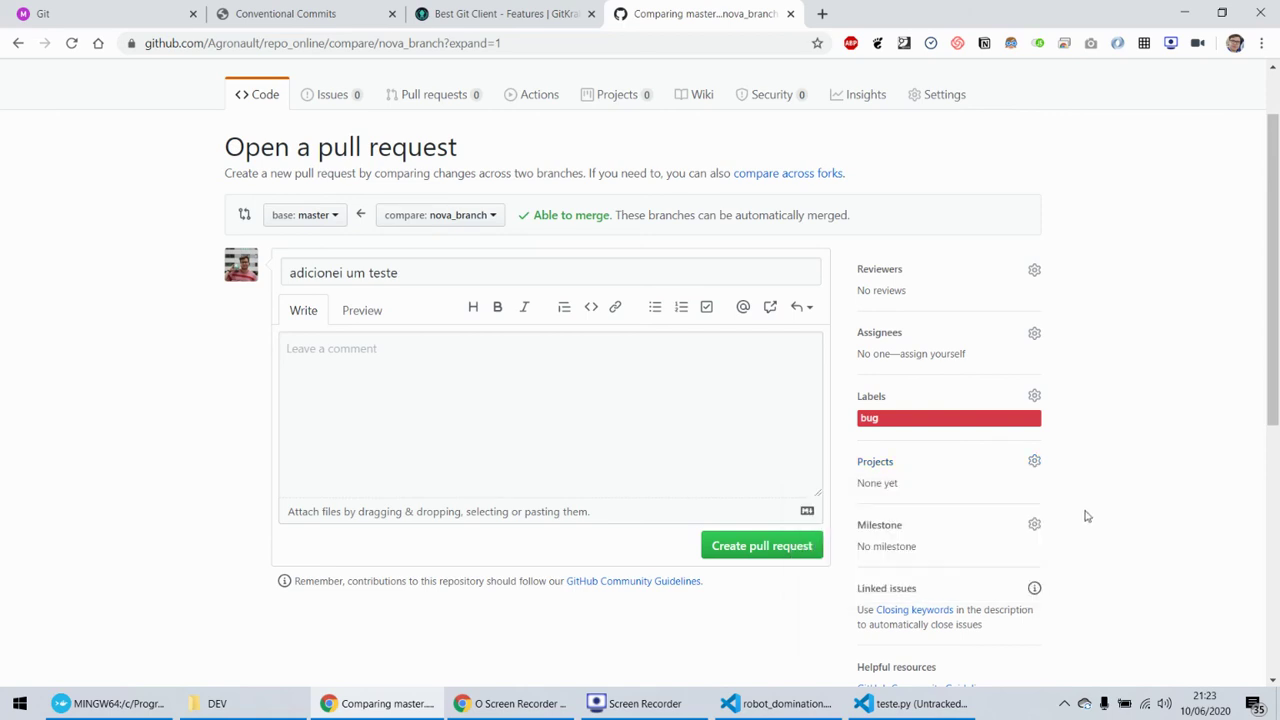
- Review the pull request form and create the pull request titled "adicionei um teste" with an empty description
scroll(1086, 515, "down", 1)
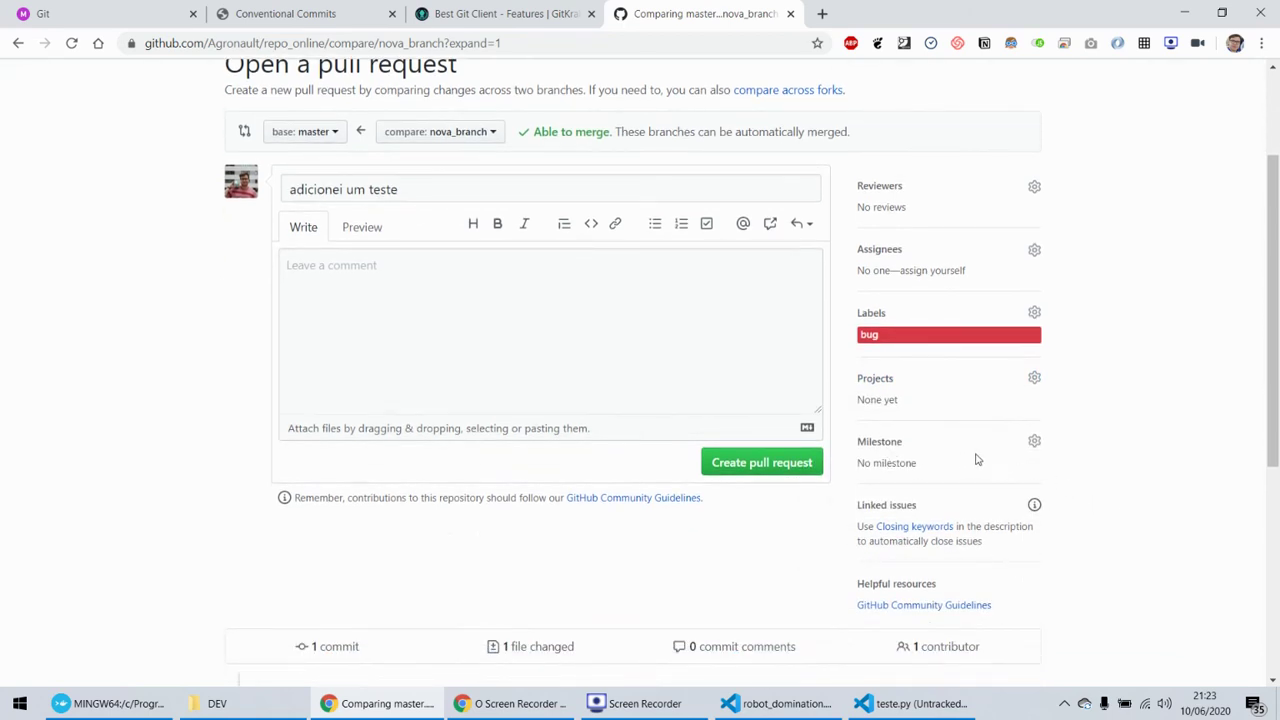
scroll(223, 247, "up", 2)
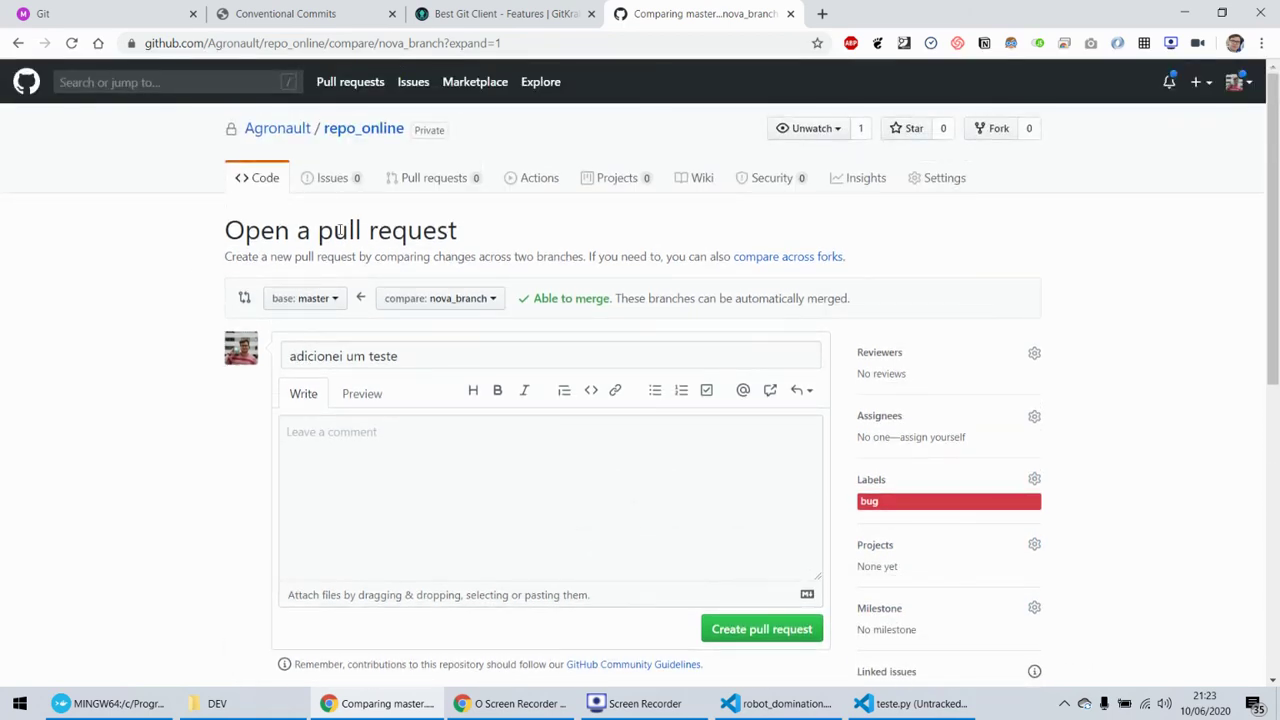
scroll(640, 350, "down", 2)
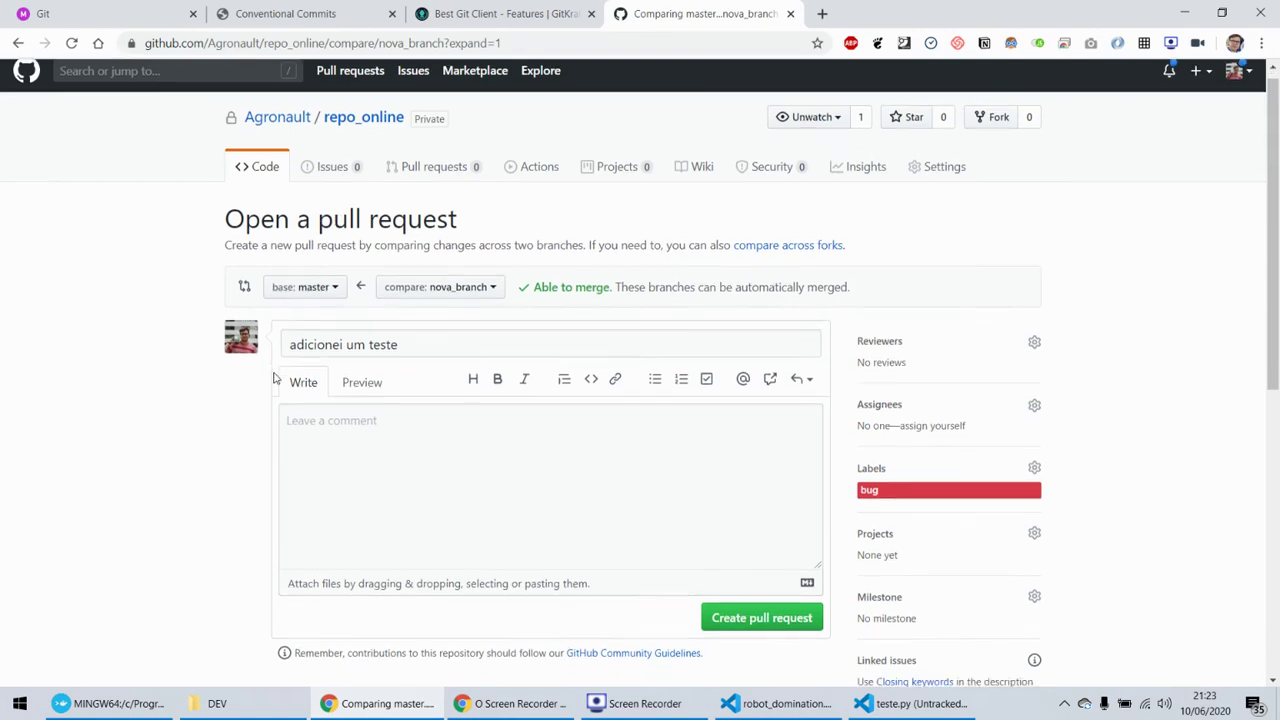
scroll(206, 409, "down", 2)
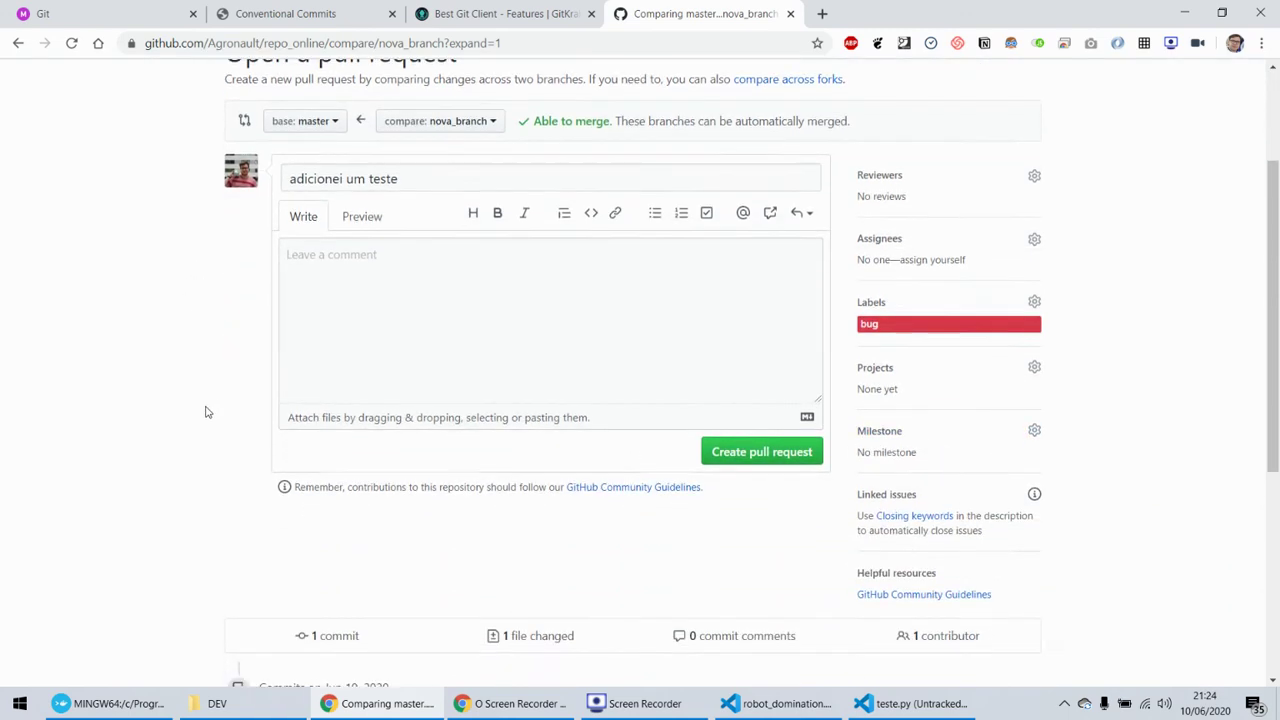
scroll(186, 413, "up", 2)
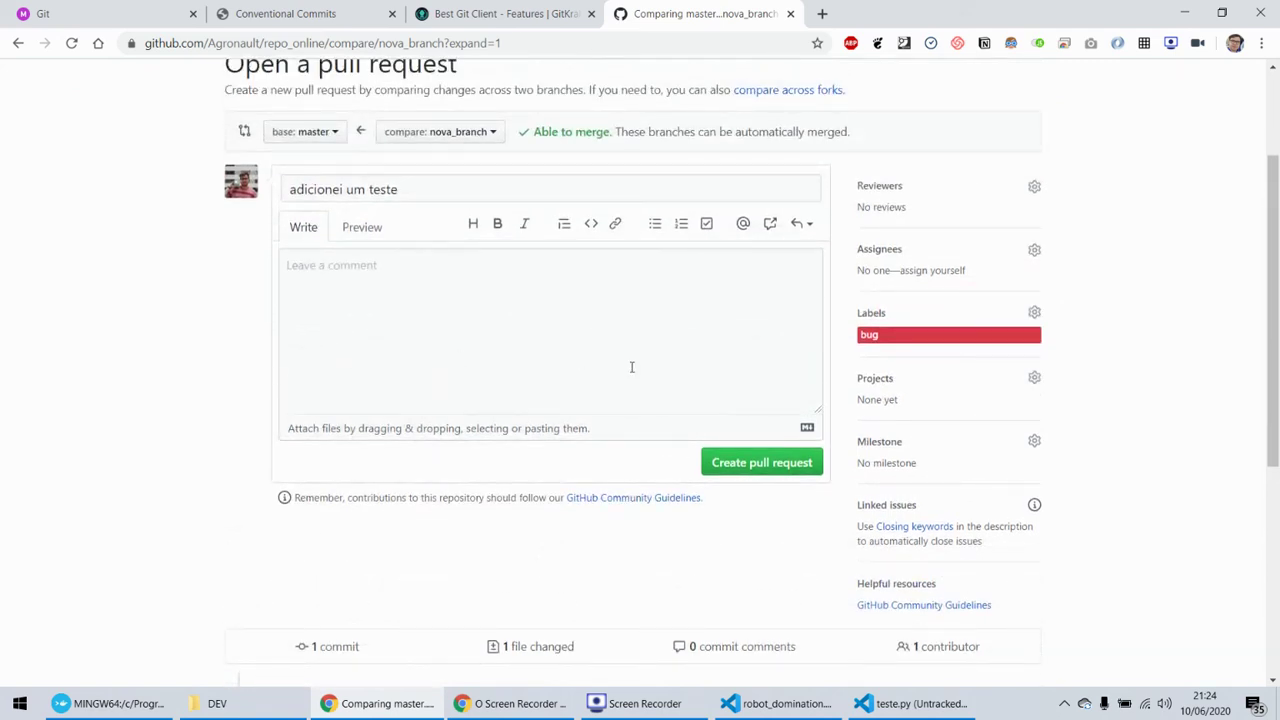
left_click(760, 463)
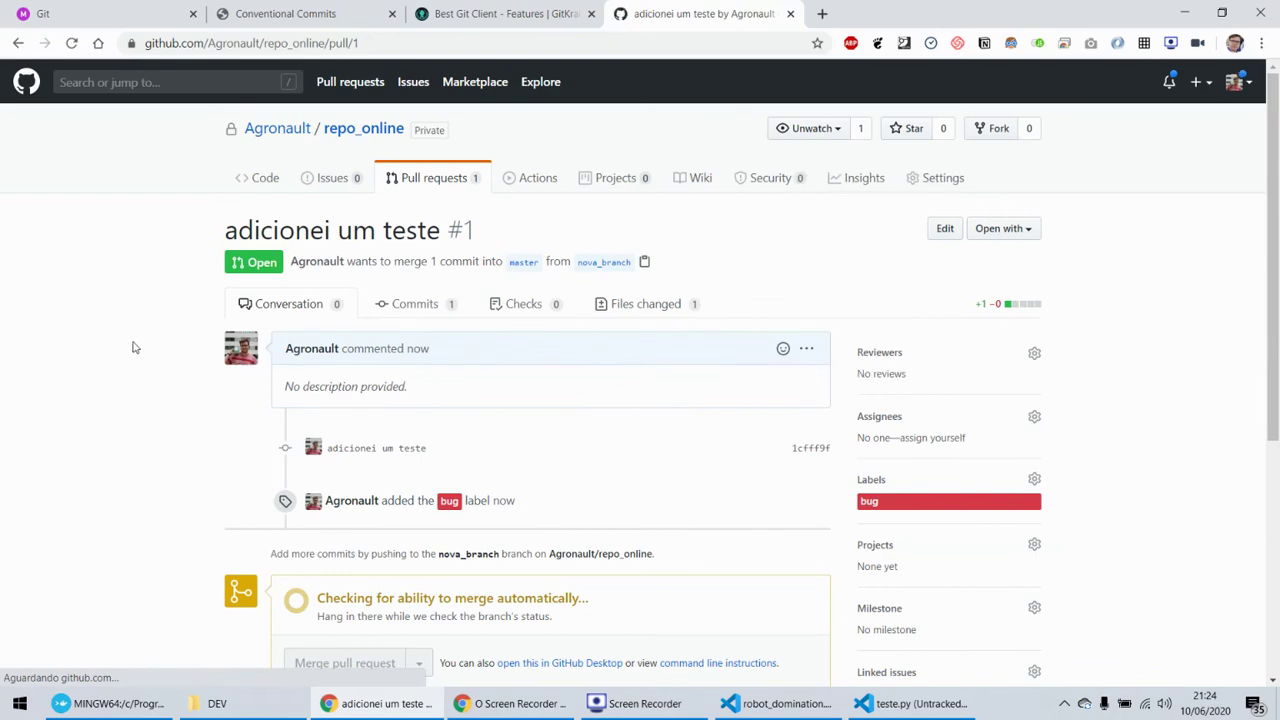
- Examine the new pull request's continuous integration notice, merge conflict check, comment area and description
scroll(172, 358, "down", 1)
scroll(206, 494, "down", 2)
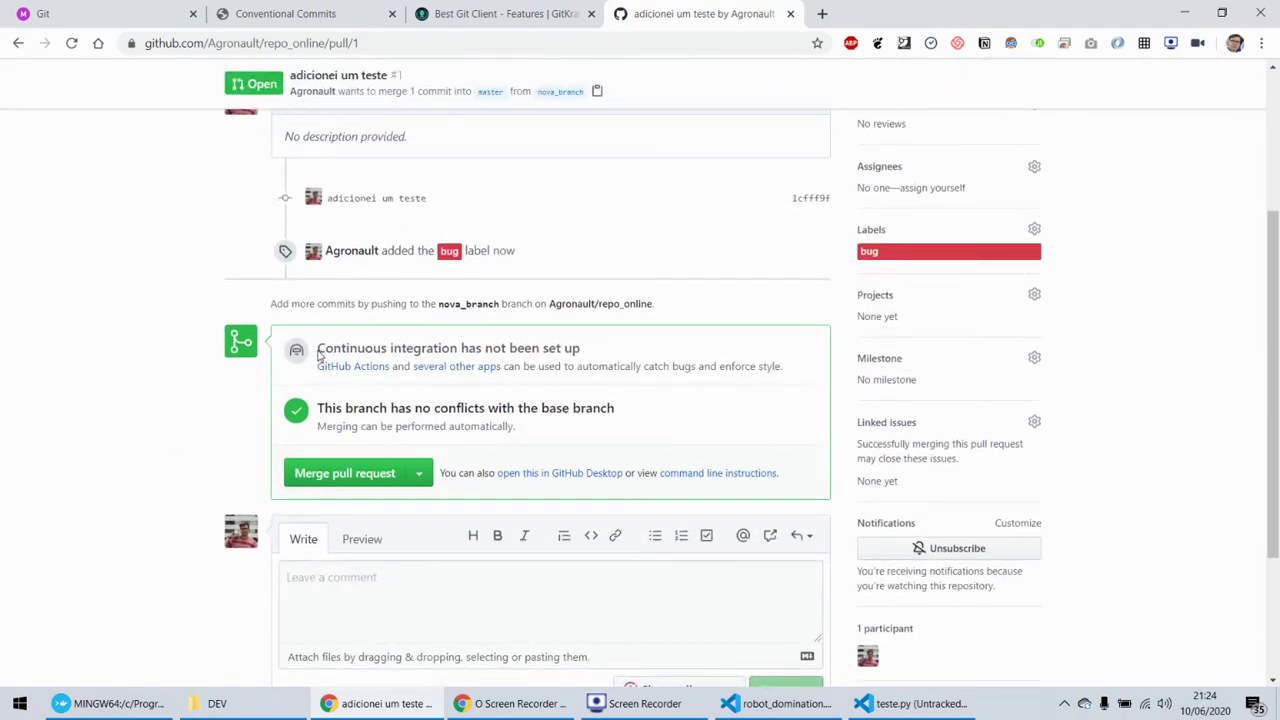
left_click_drag(317, 349, 458, 348)
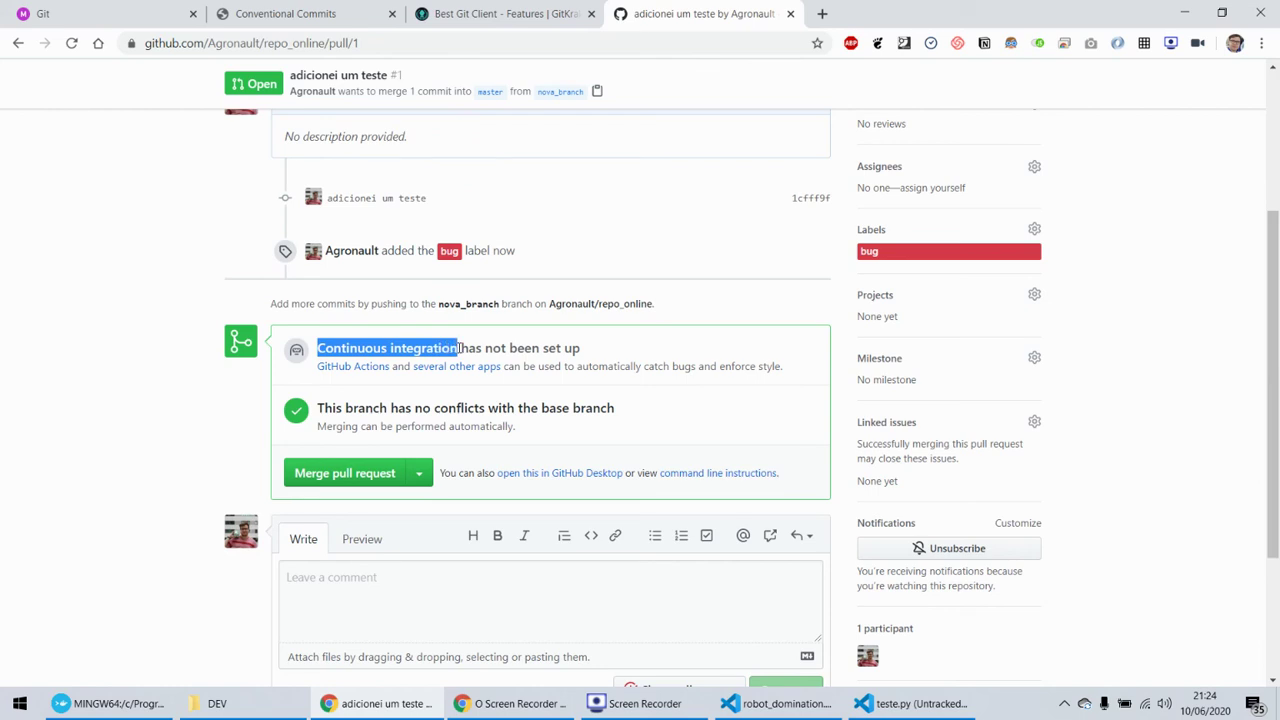
scroll(300, 290, "up", 3)
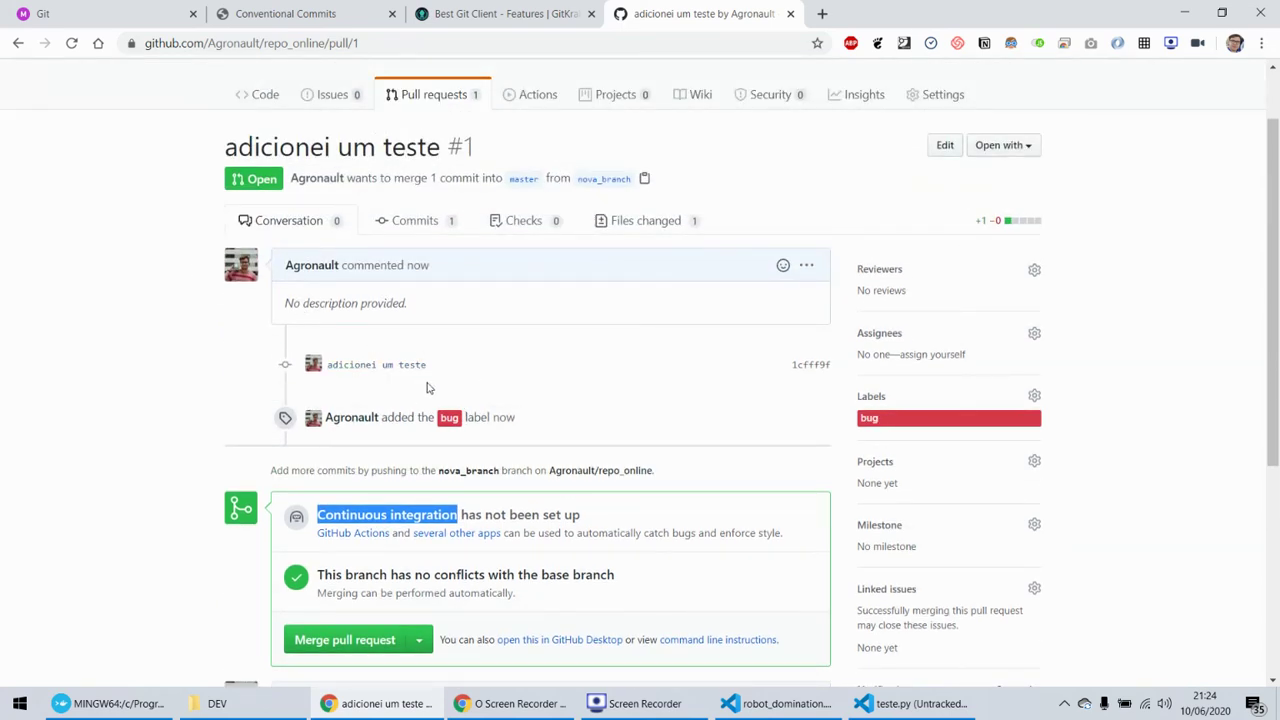
left_click(174, 458)
scroll(262, 442, "down", 3)
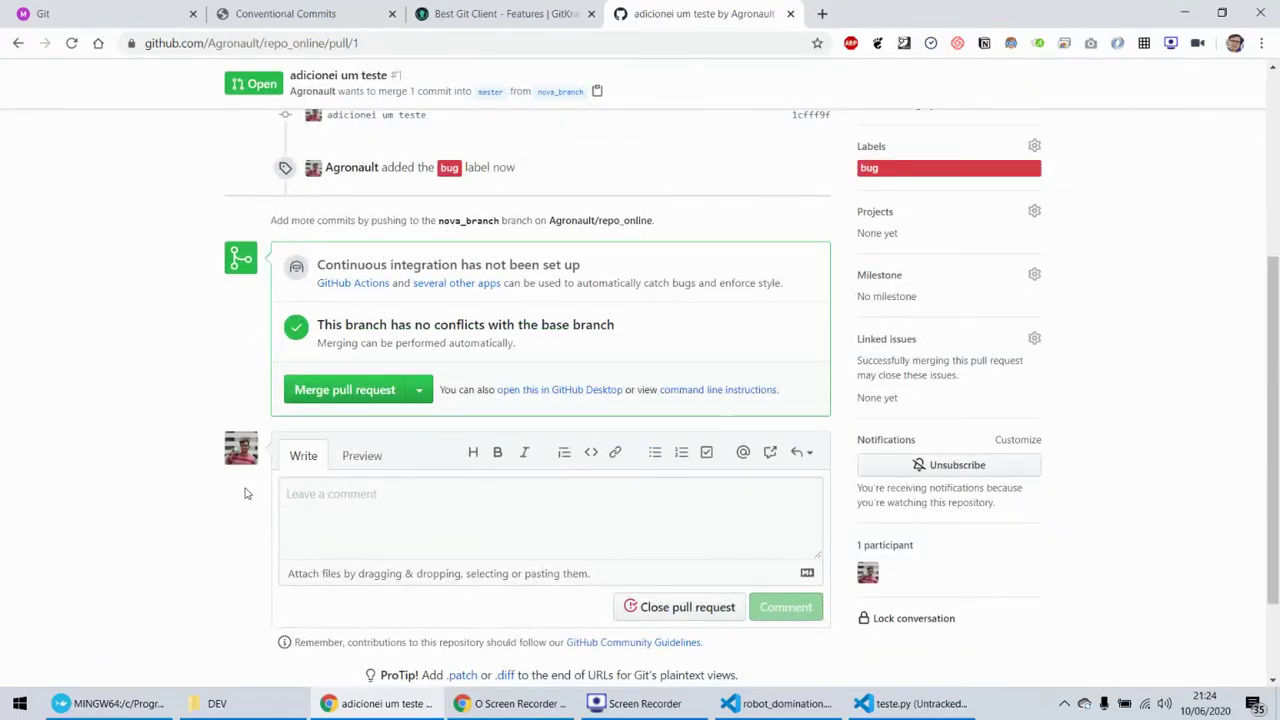
scroll(84, 404, "up", 2)
scroll(84, 404, "up", 1)
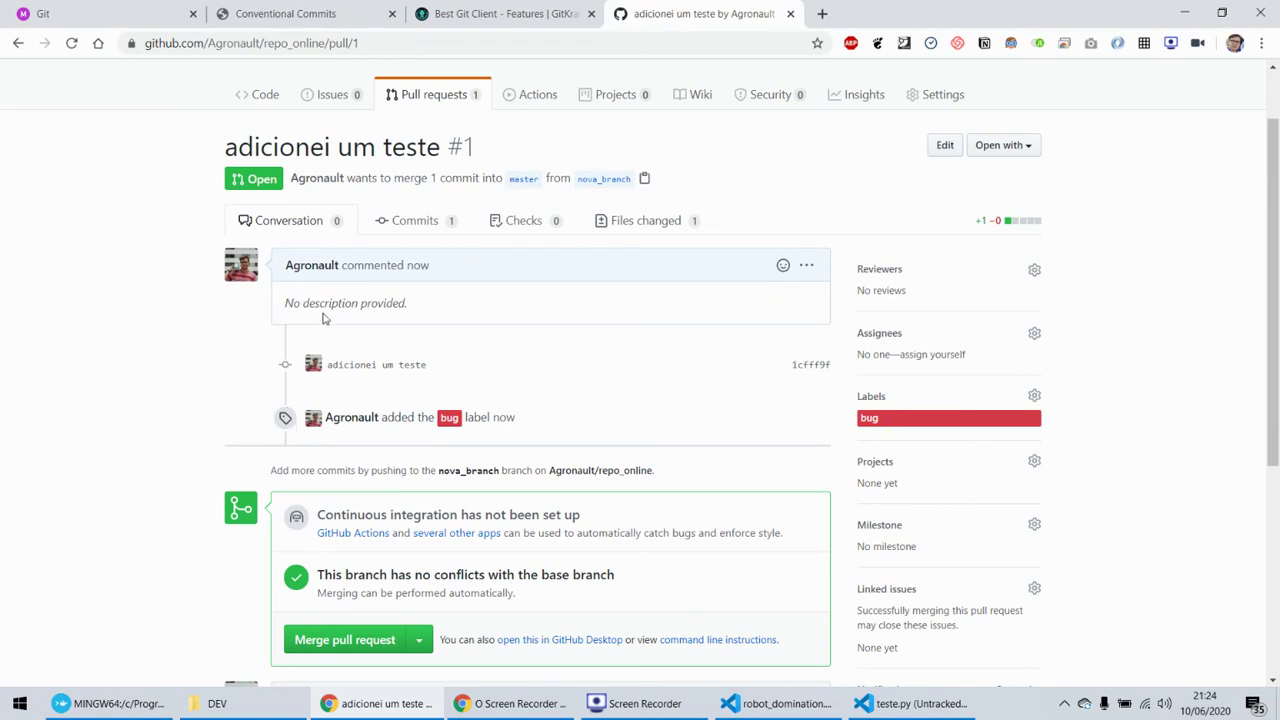
left_click_drag(344, 310, 285, 304)
left_click(390, 303)
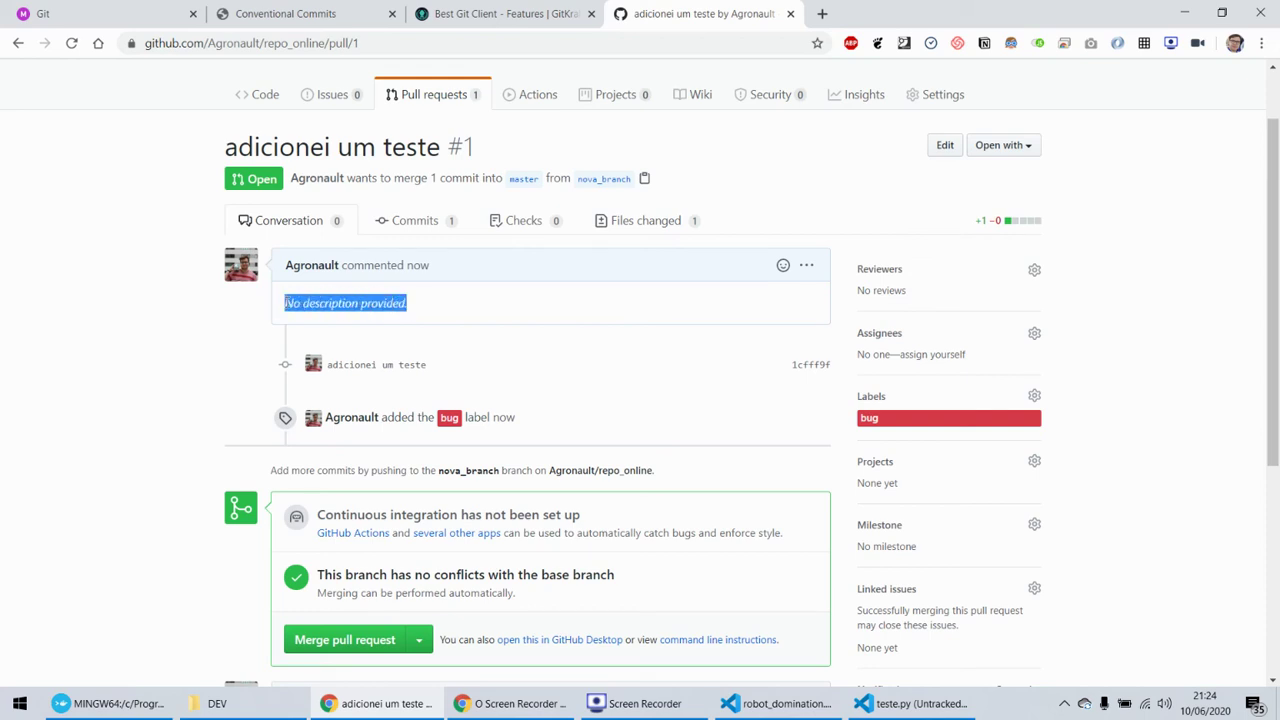
- Post the comment "quero mudar algo" on the "adicionei um teste" pull request
left_click(239, 317)
scroll(202, 342, "down", 1)
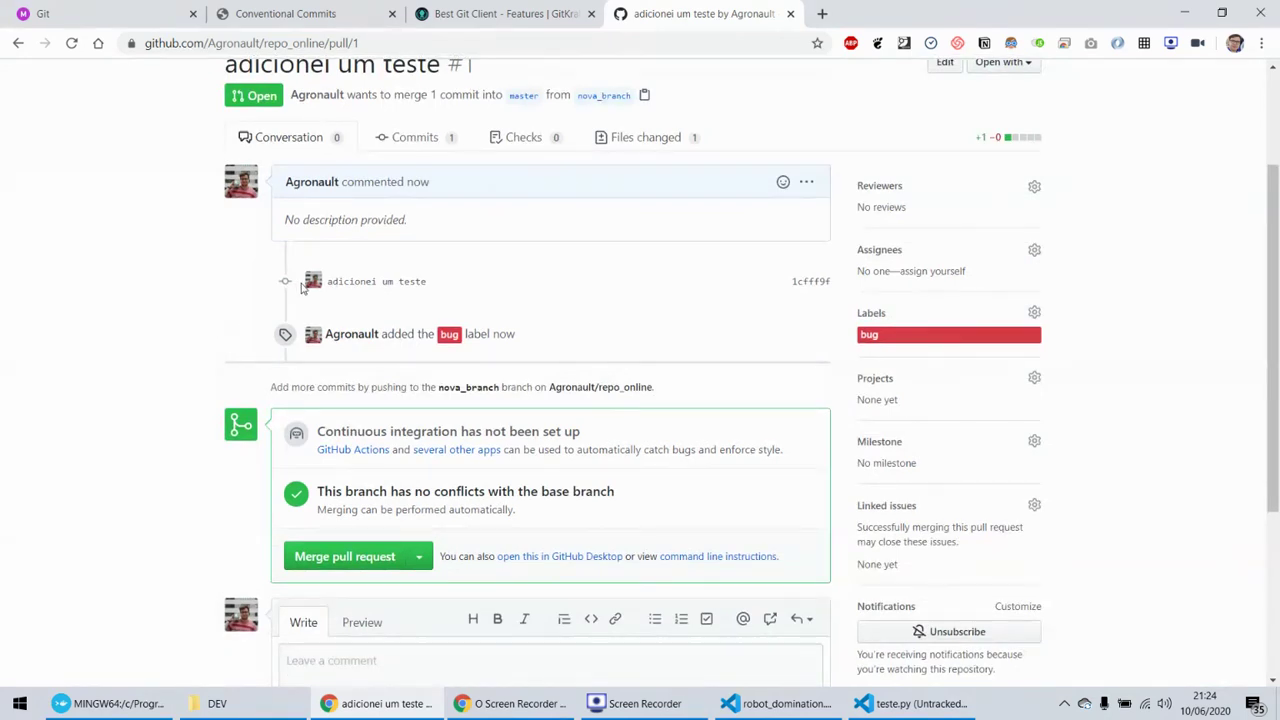
scroll(310, 340, "down", 2)
left_click(368, 497)
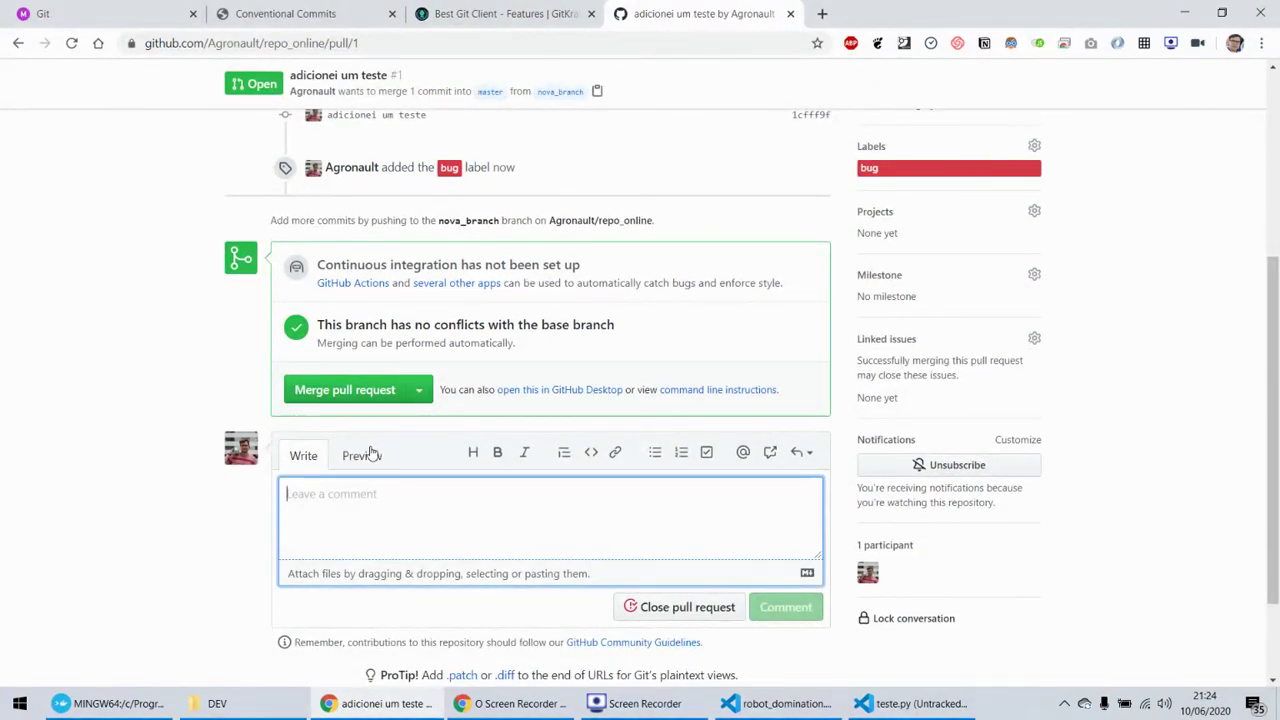
type("quero mudar algo")
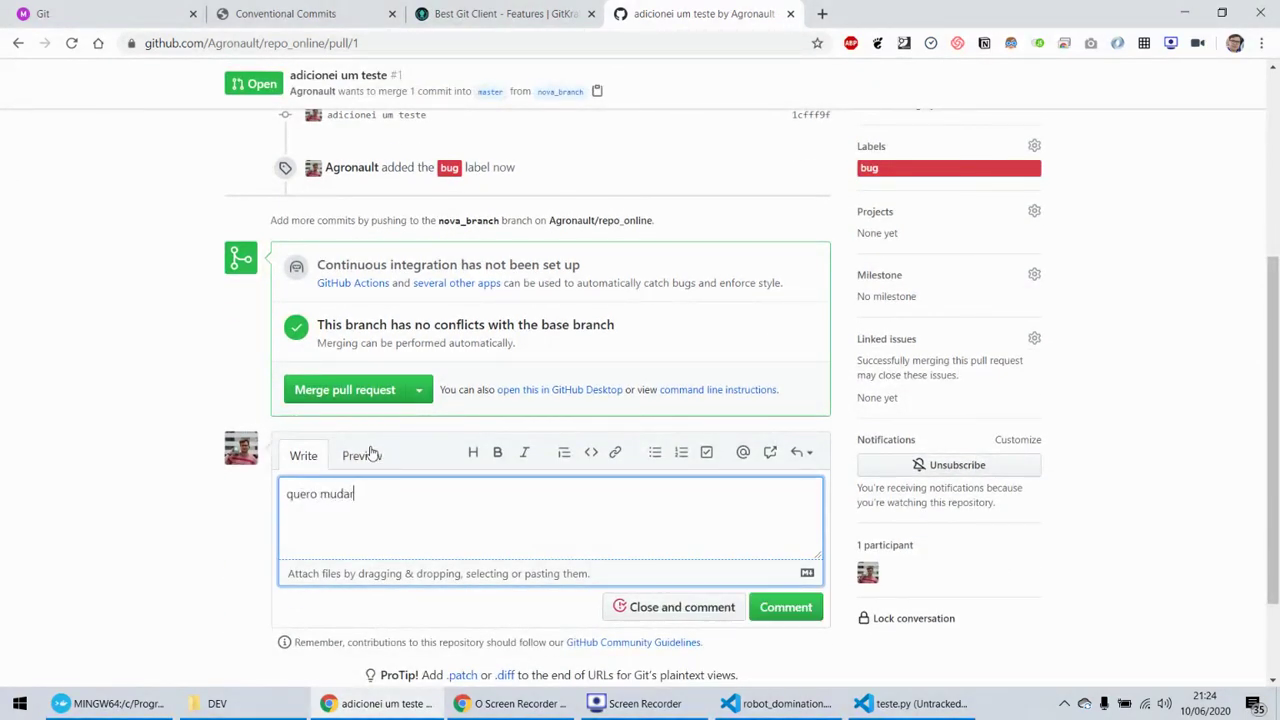
left_click(812, 611)
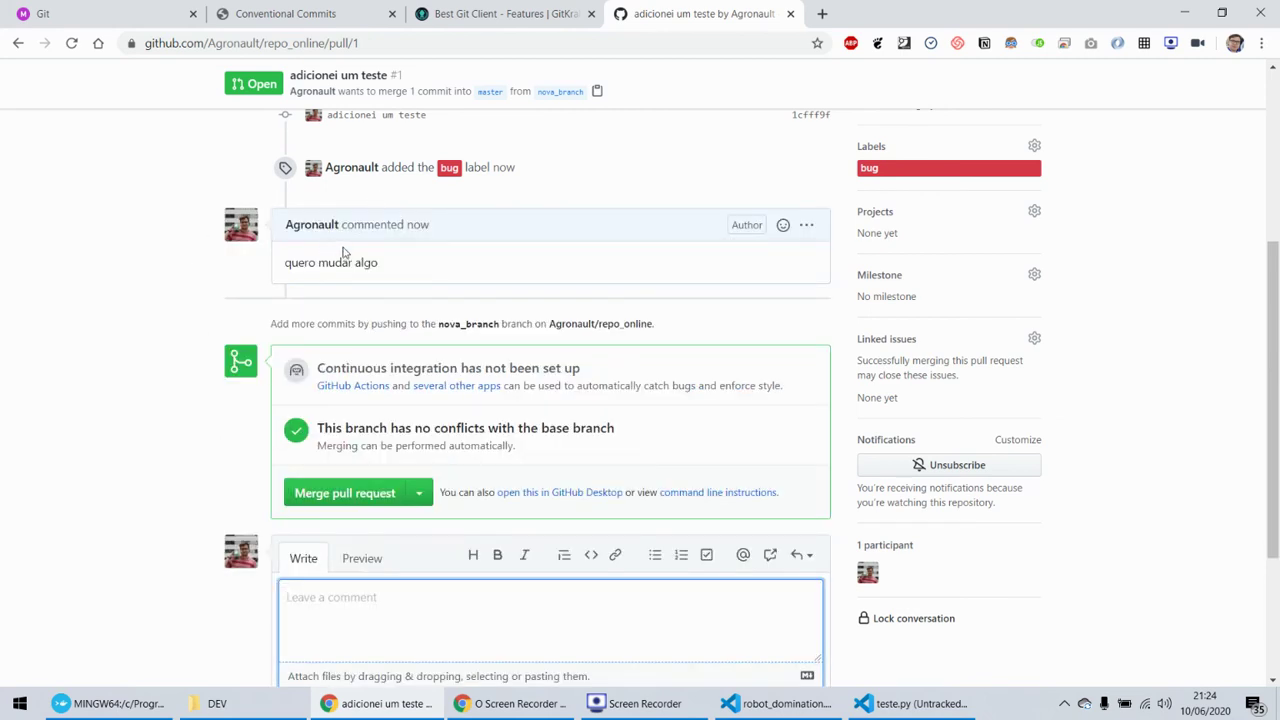
- Draft the review comment "muda isso aí mano" on the "adicionei um teste" commit and try to mark it as Request changes
scroll(343, 252, "up", 2)
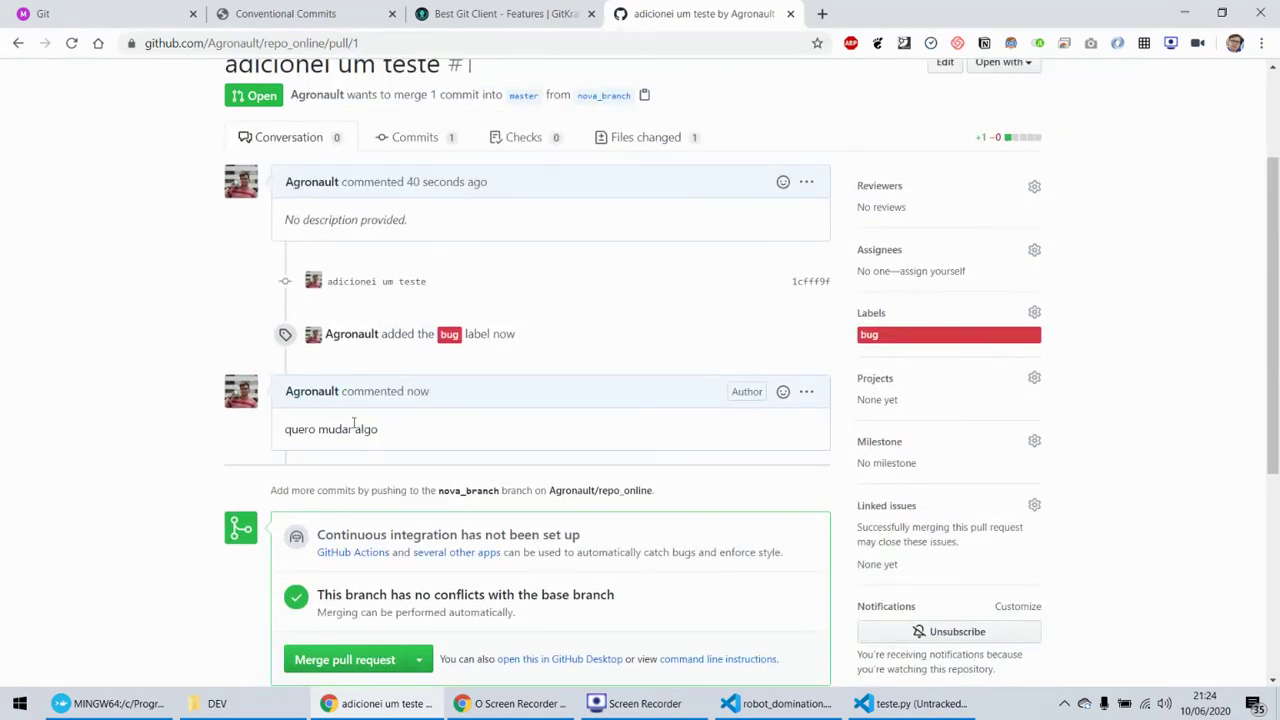
left_click(366, 283)
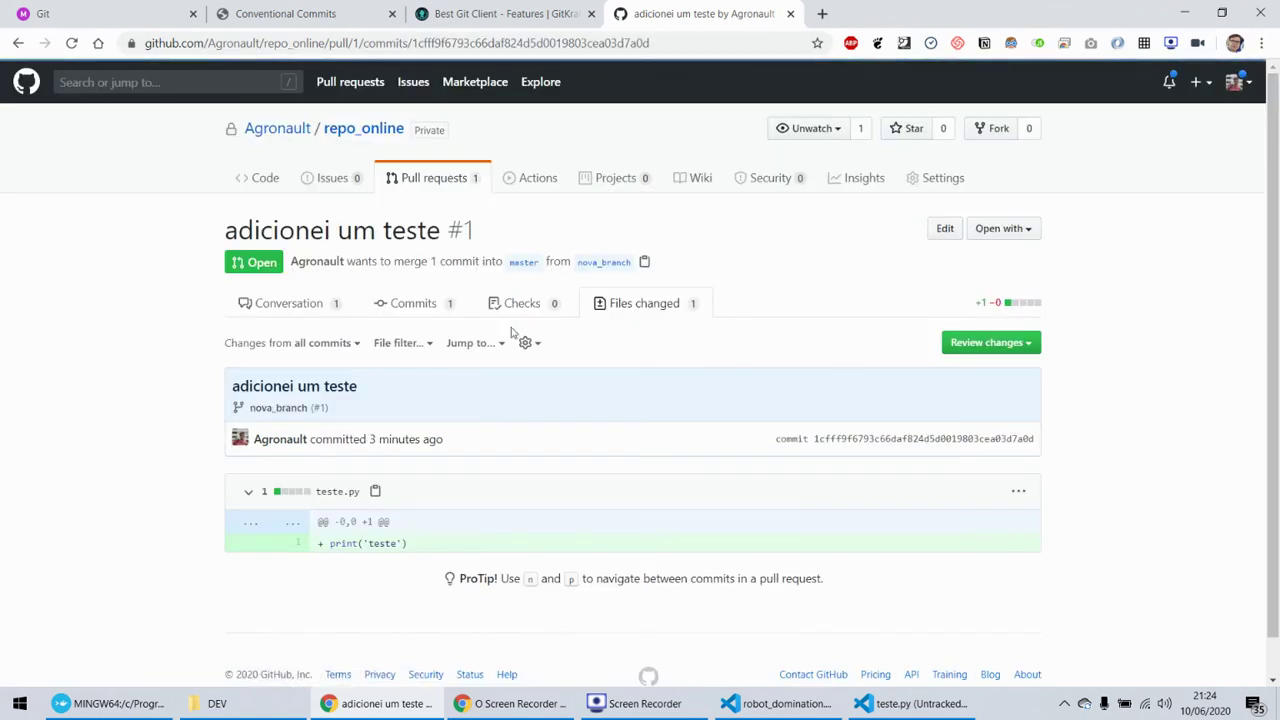
left_click(990, 342)
scroll(493, 430, "down", 1)
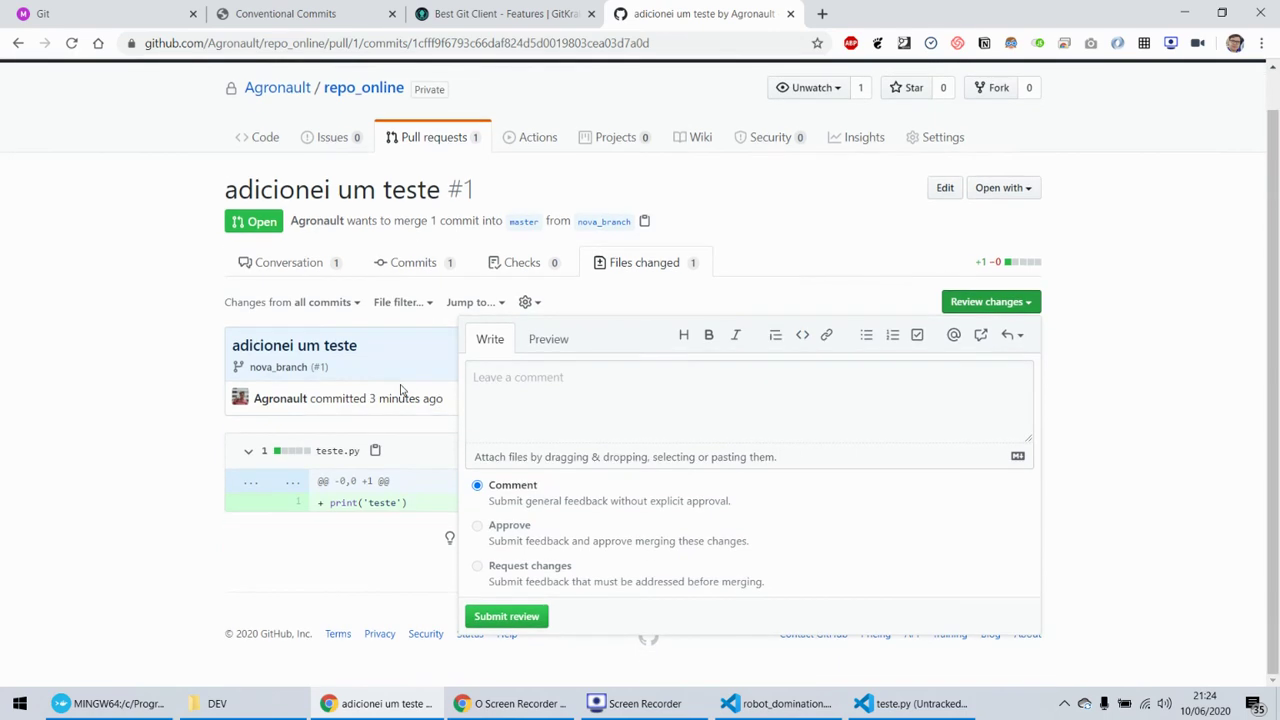
left_click(566, 393)
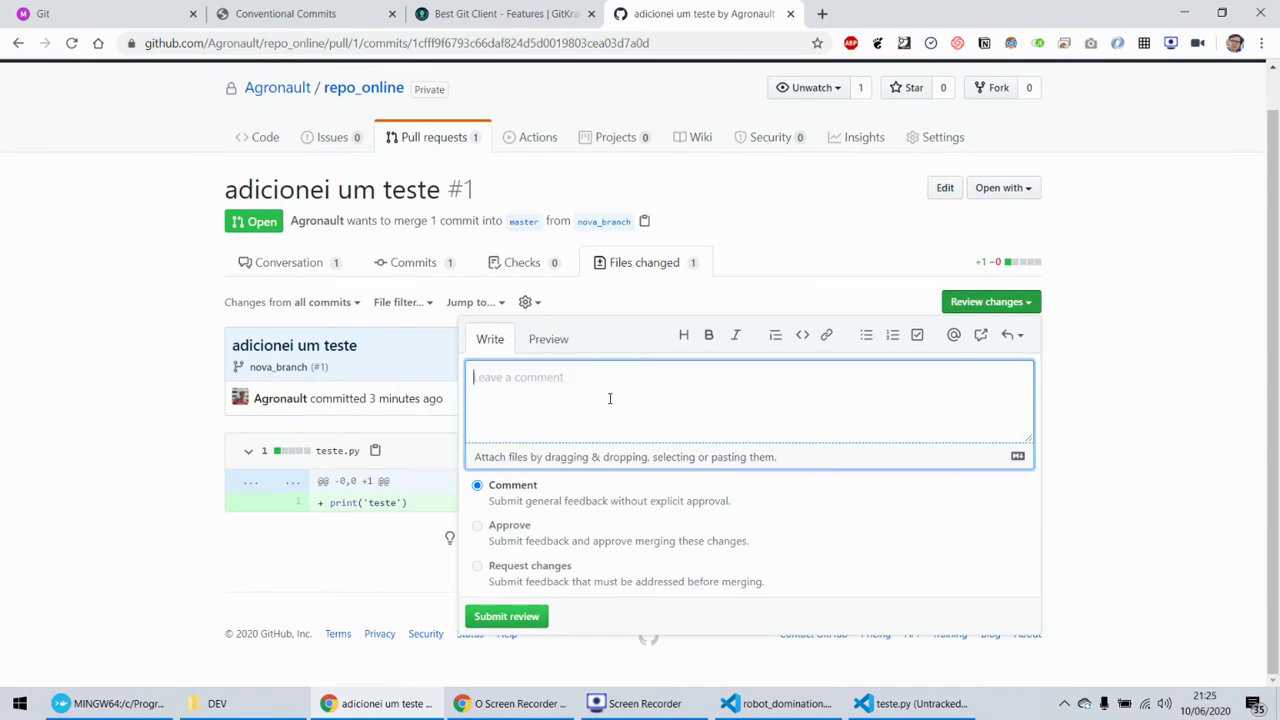
type("muda isso aí mano")
left_click(480, 568)
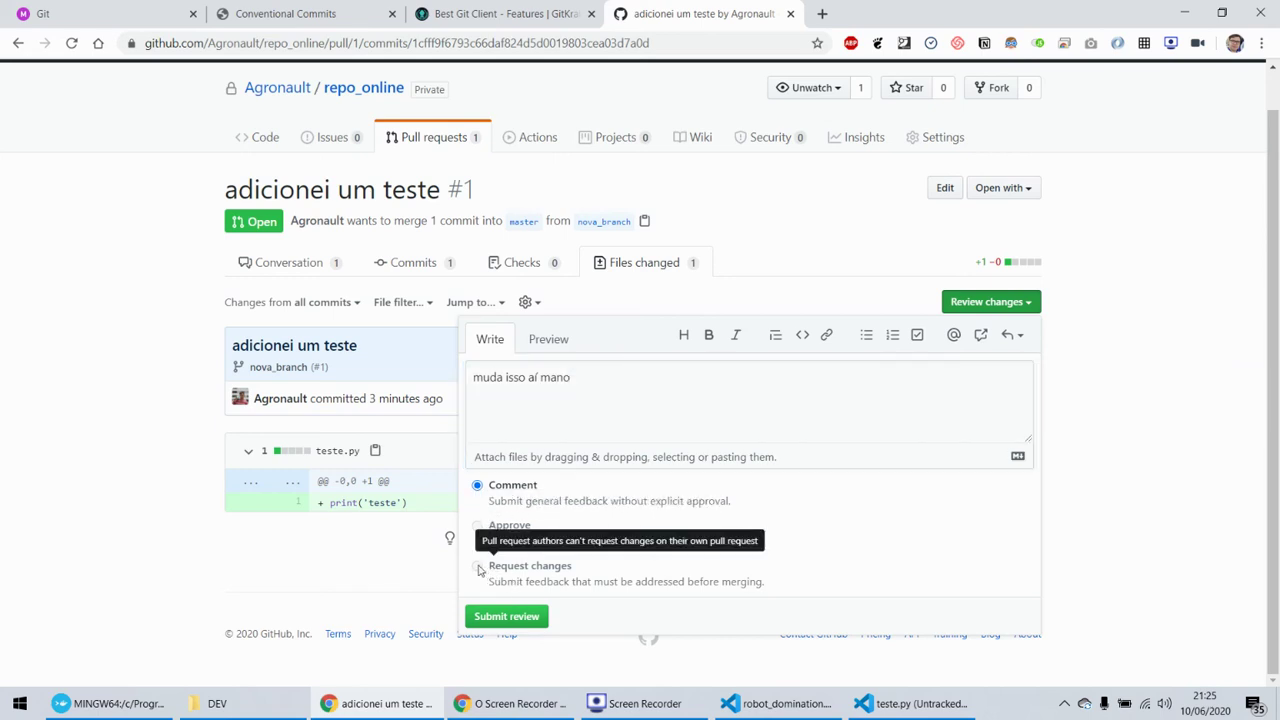
left_click(242, 518)
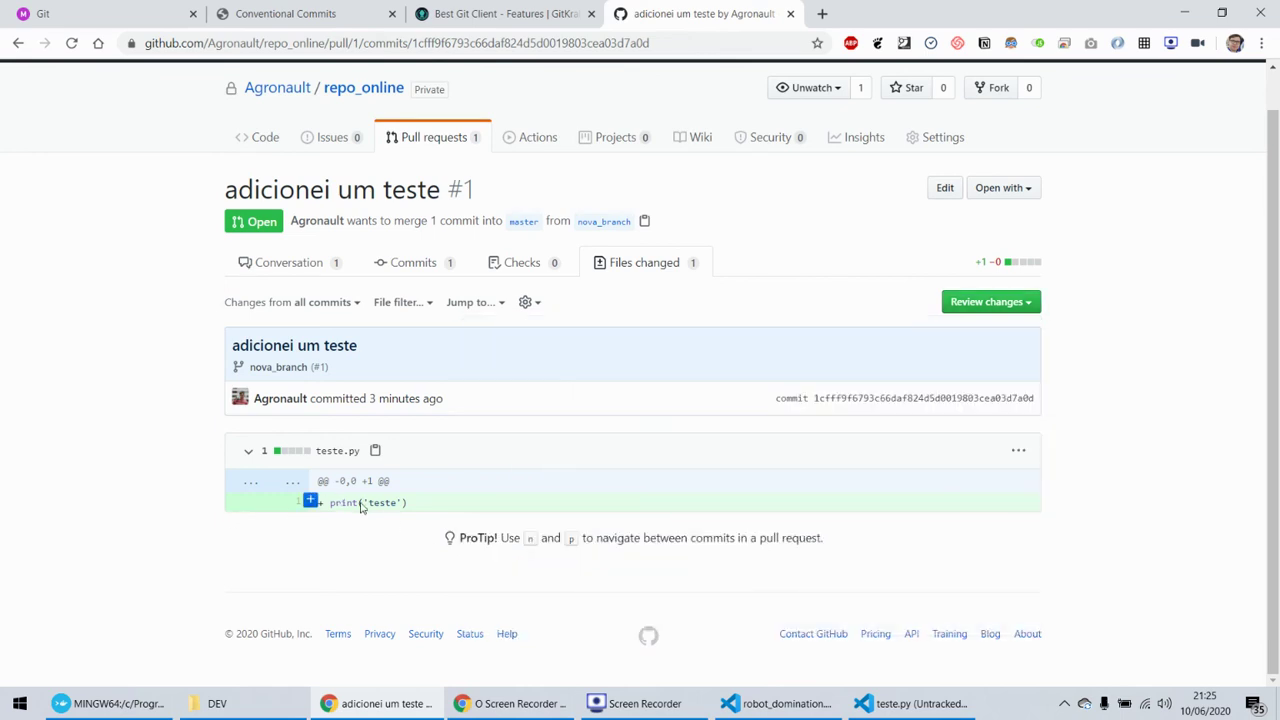
- Start a review with the comment "muda essa linha pfvr" on the print('teste') line of teste.py and submit it as general feedback
left_click(310, 500)
scroll(178, 459, "down", 2)
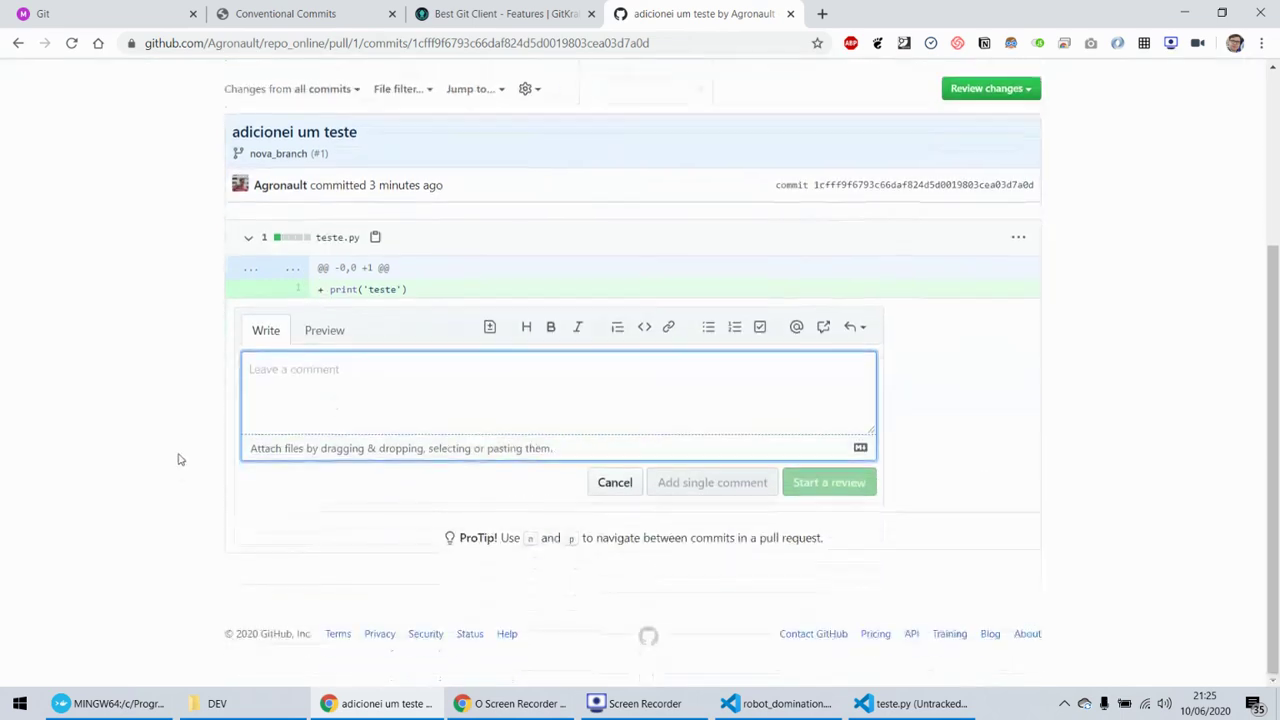
type("muda essa linha pfvr")
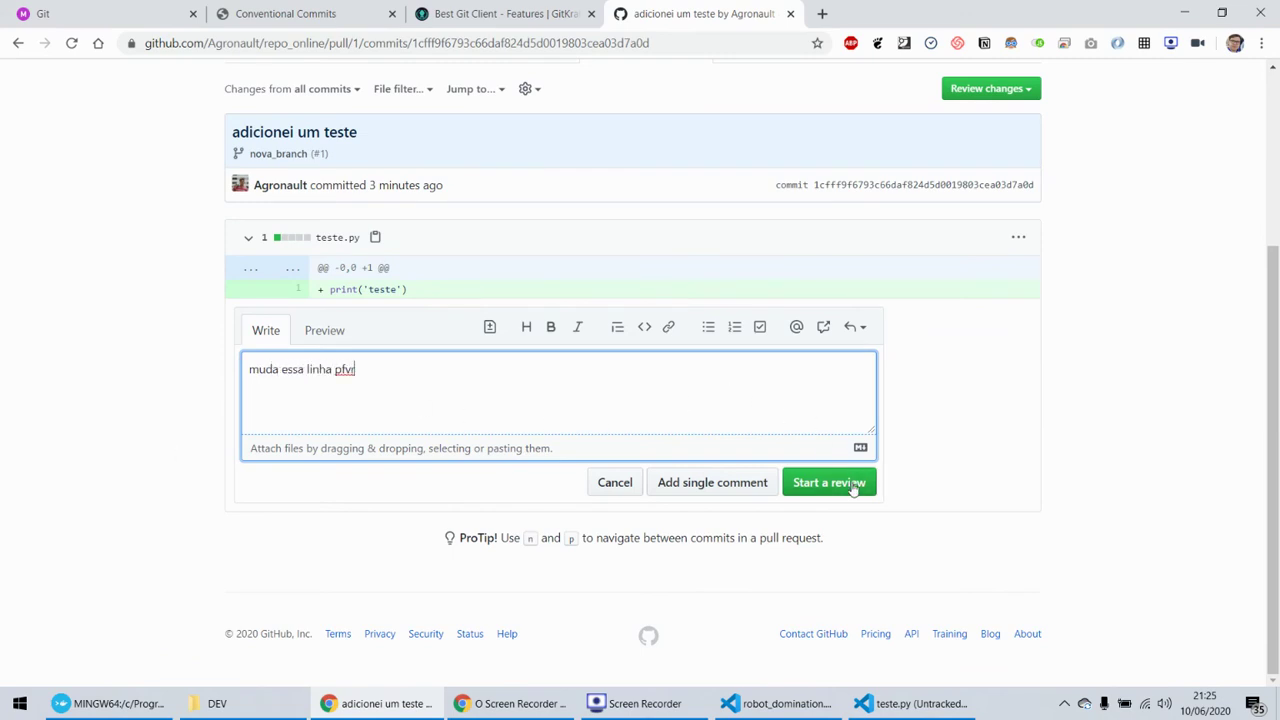
left_click(829, 482)
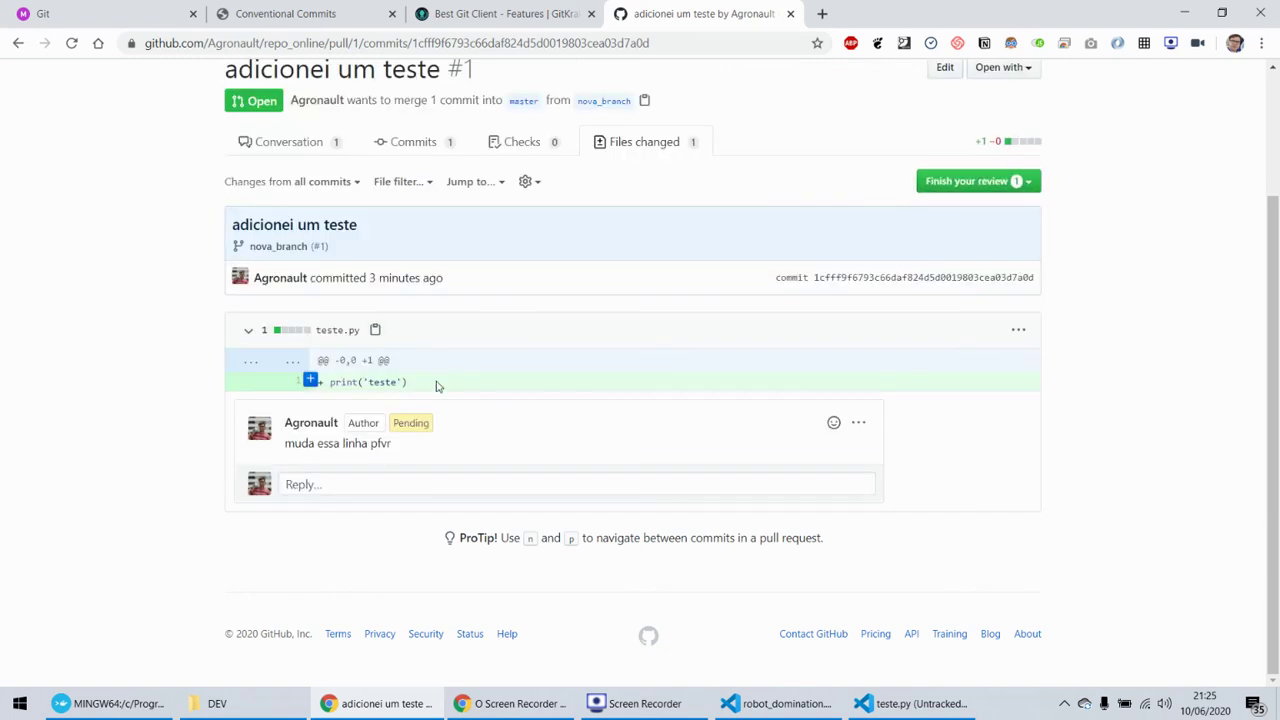
left_click(960, 188)
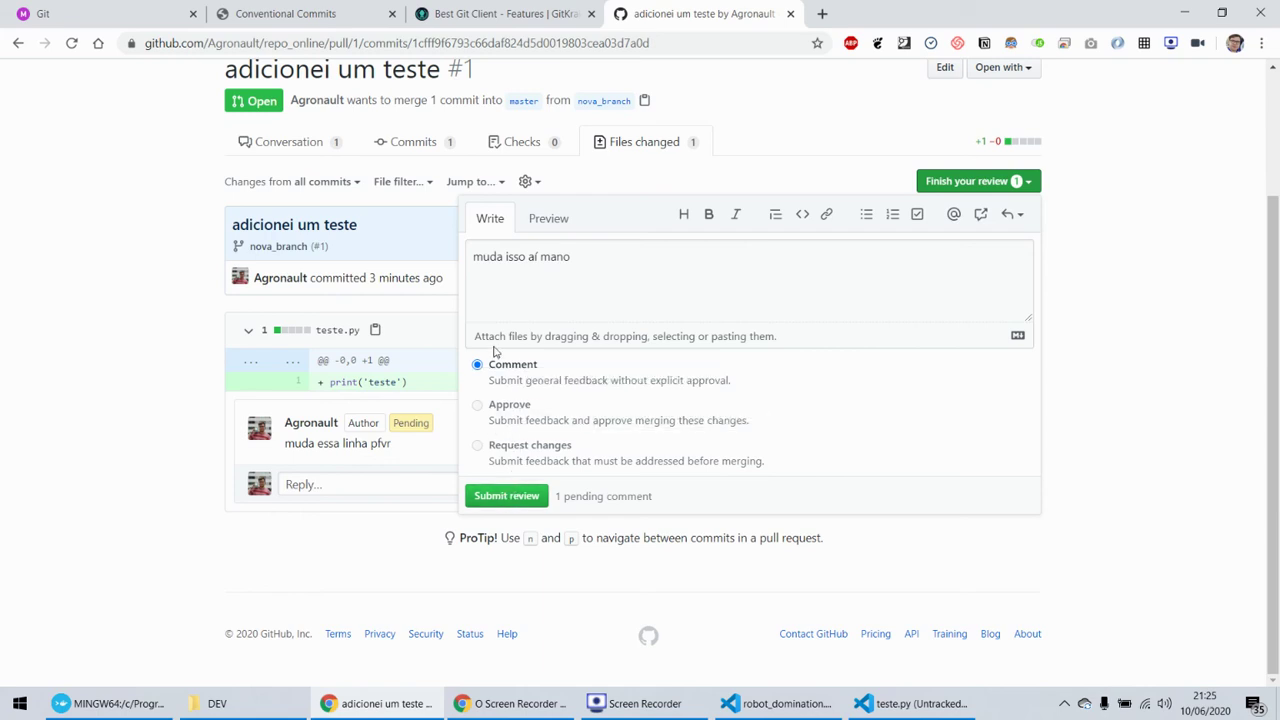
left_click(490, 505)
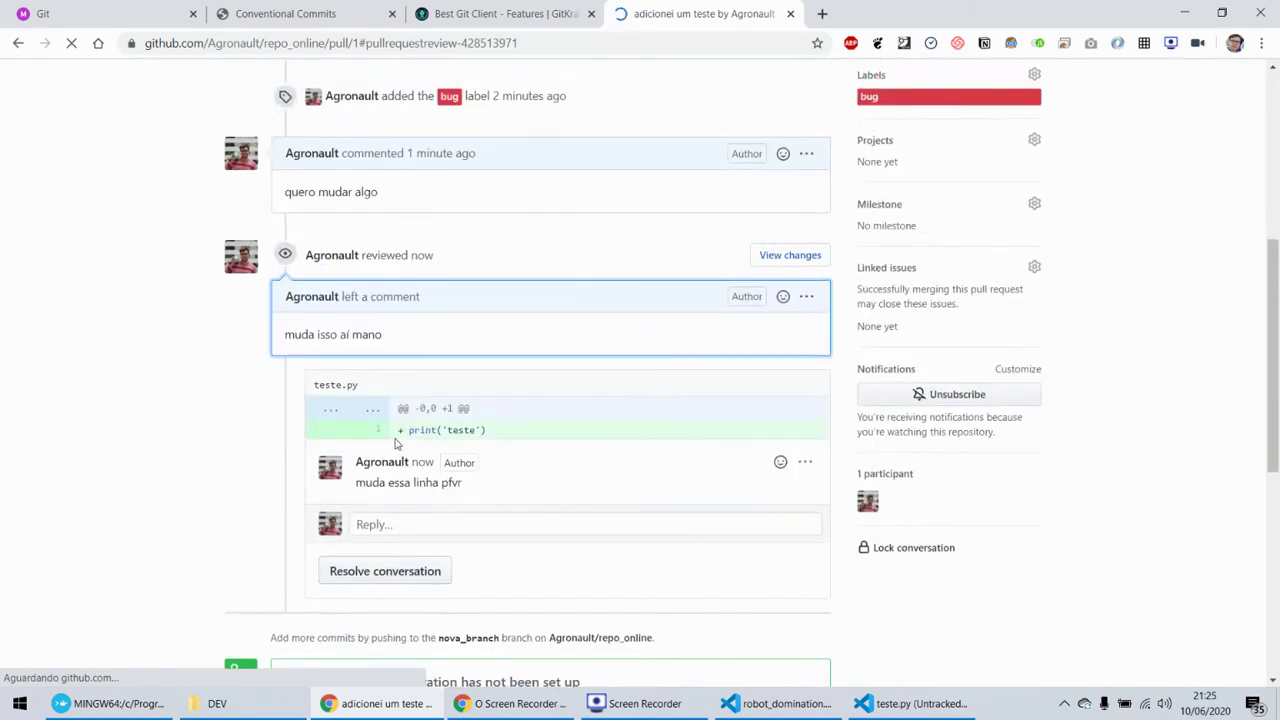
- Examine the pull request conversation, including the commented code line, the review and comment history, the source and target branches and the merge section
left_click_drag(494, 432, 387, 431)
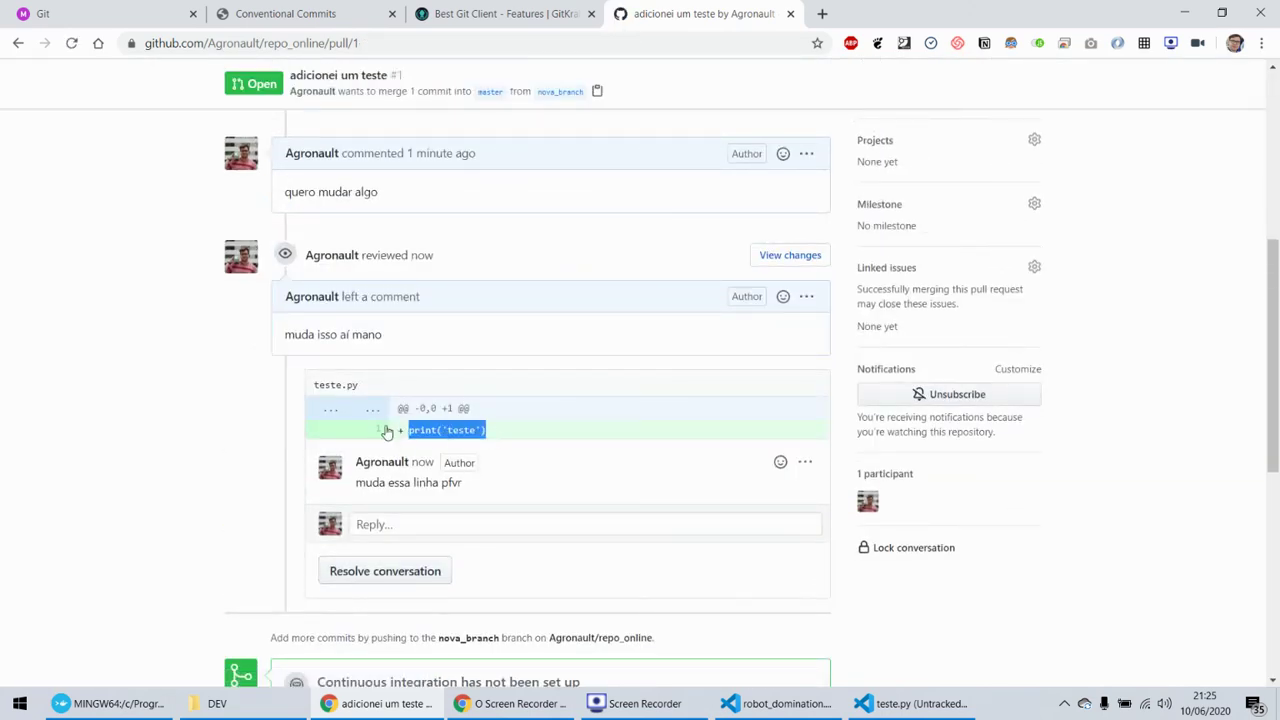
left_click(180, 420)
scroll(168, 420, "down", 2)
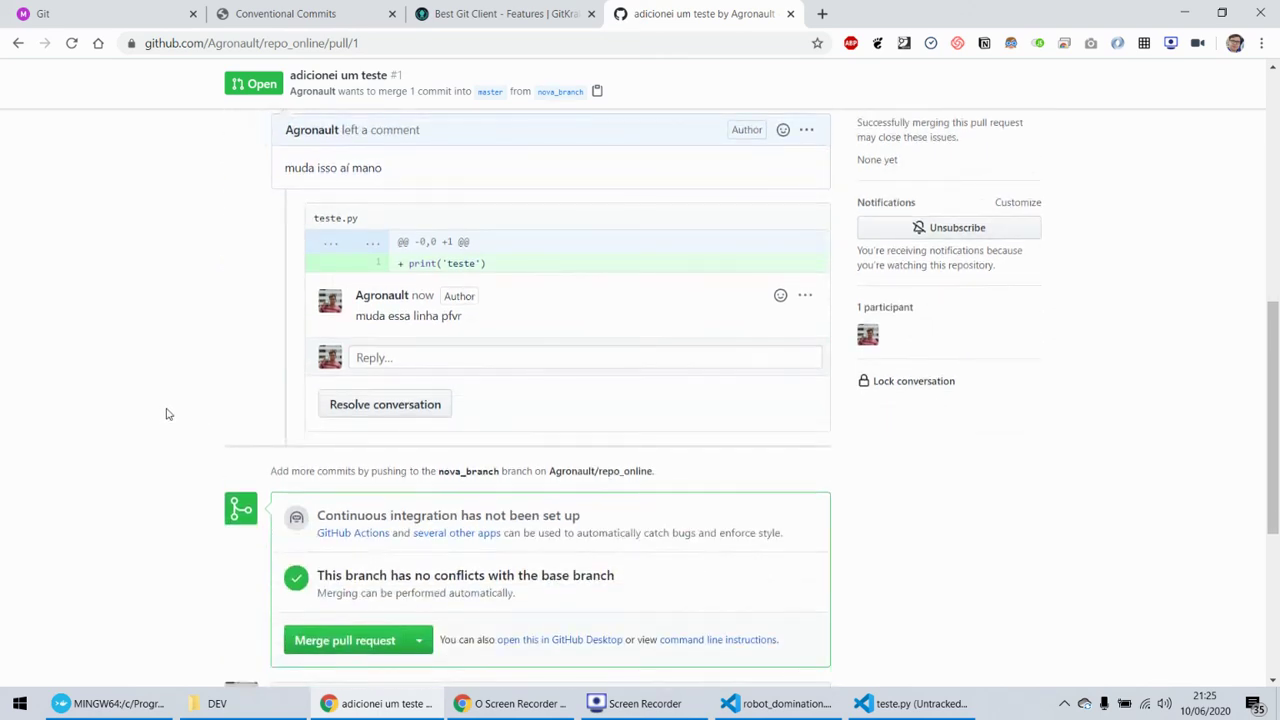
scroll(168, 414, "up", 4)
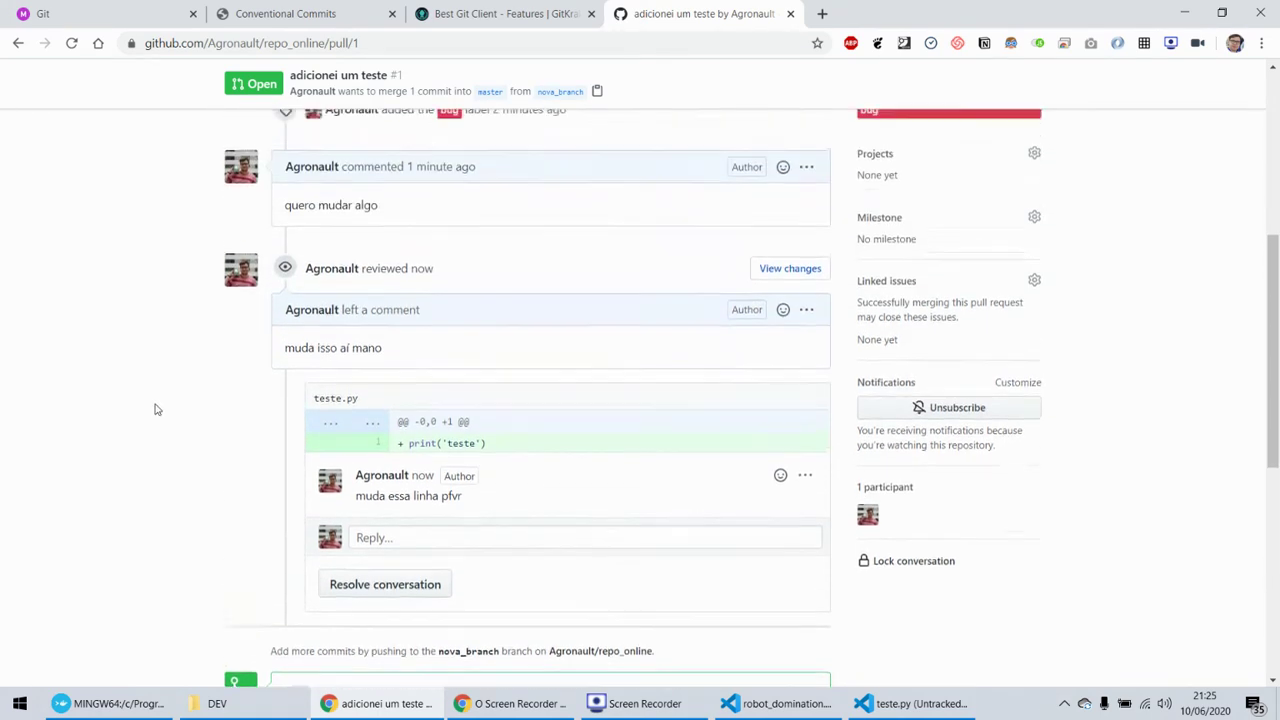
scroll(155, 409, "down", 3)
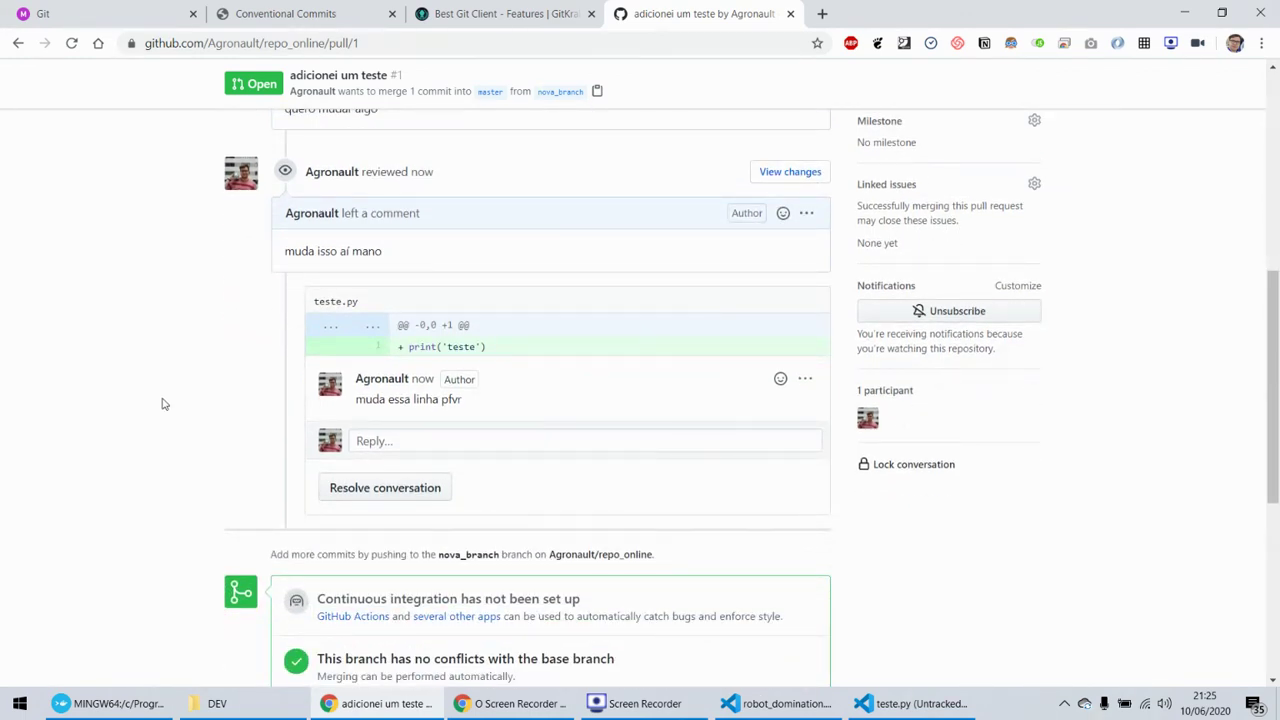
scroll(165, 404, "up", 4)
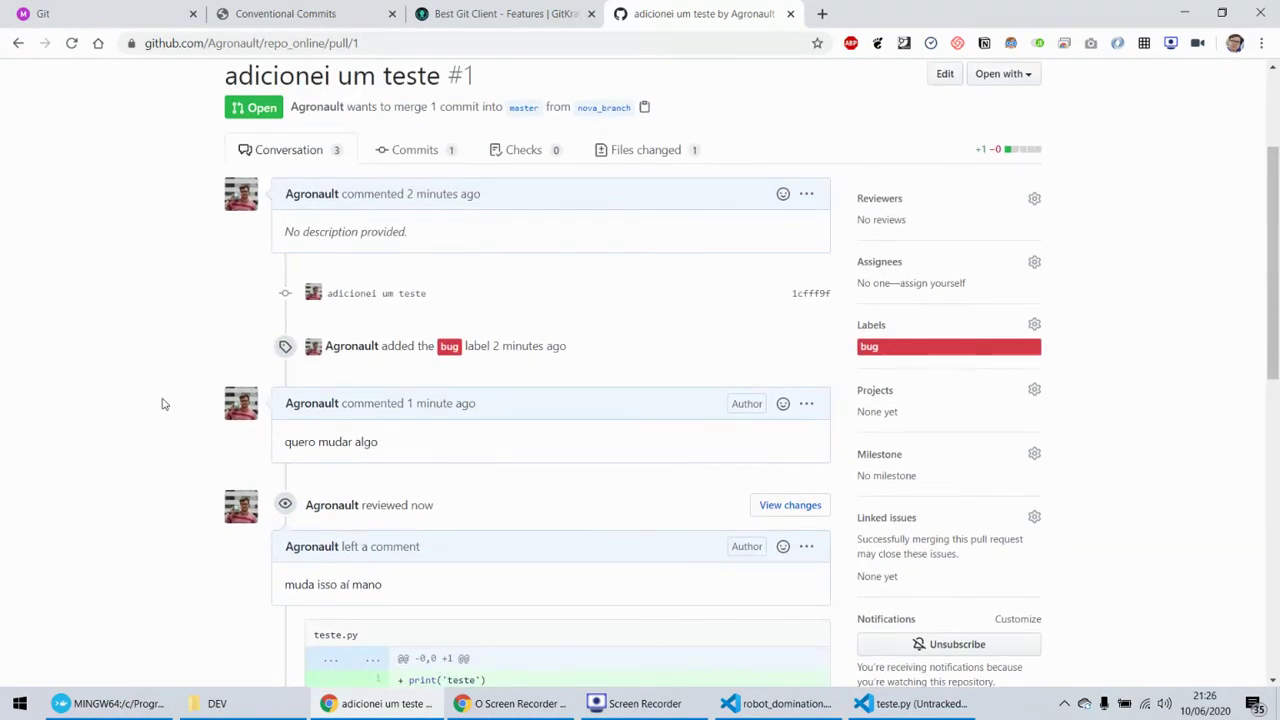
scroll(165, 404, "up", 2)
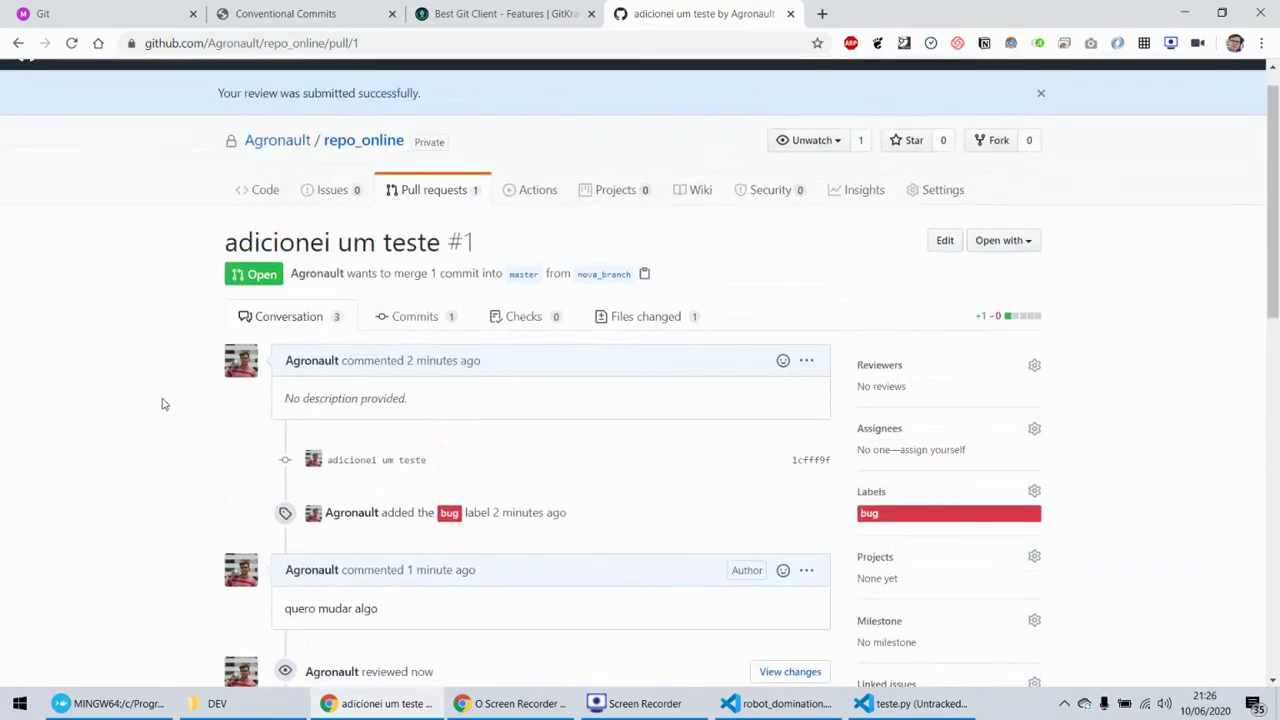
scroll(109, 477, "down", 3)
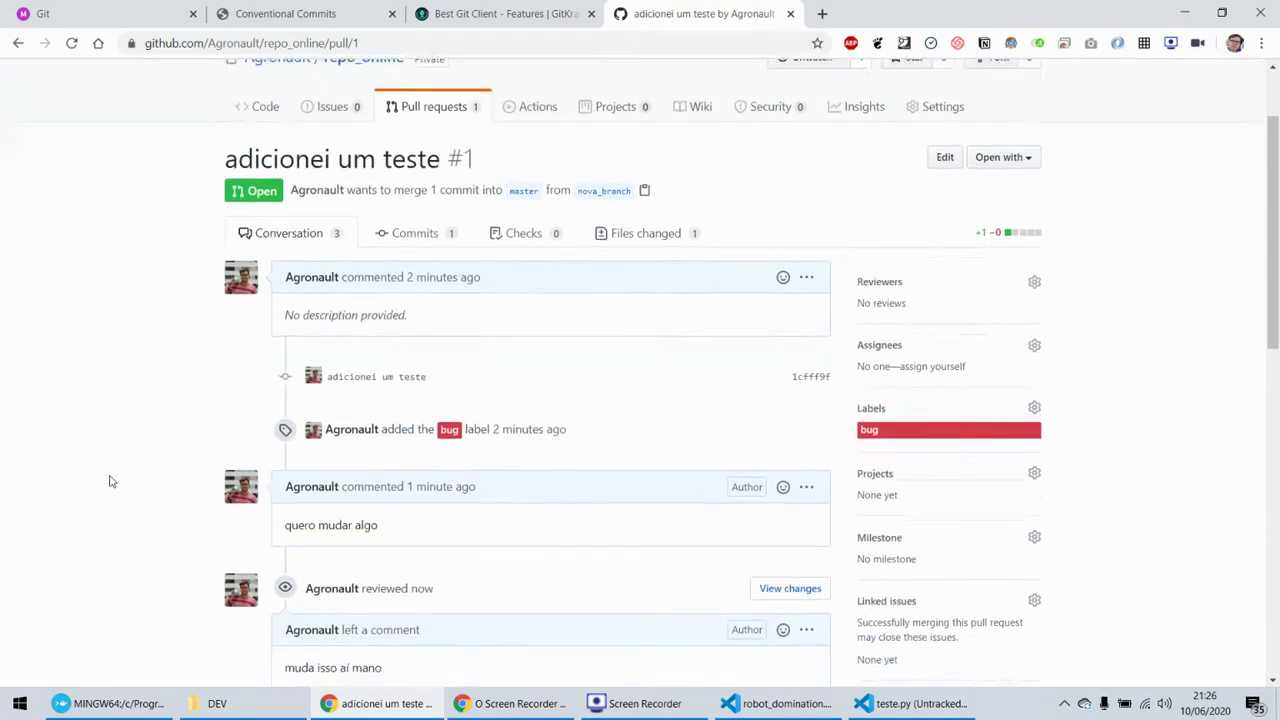
scroll(134, 468, "down", 1)
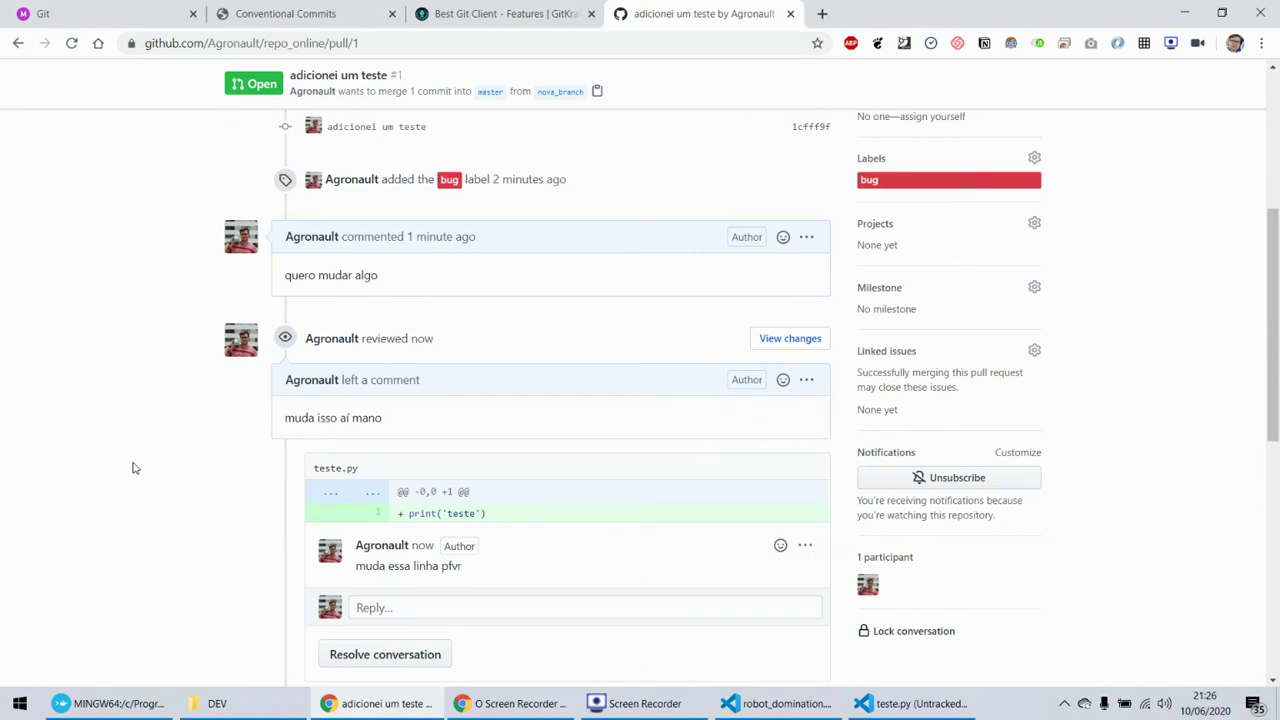
scroll(135, 468, "up", 4)
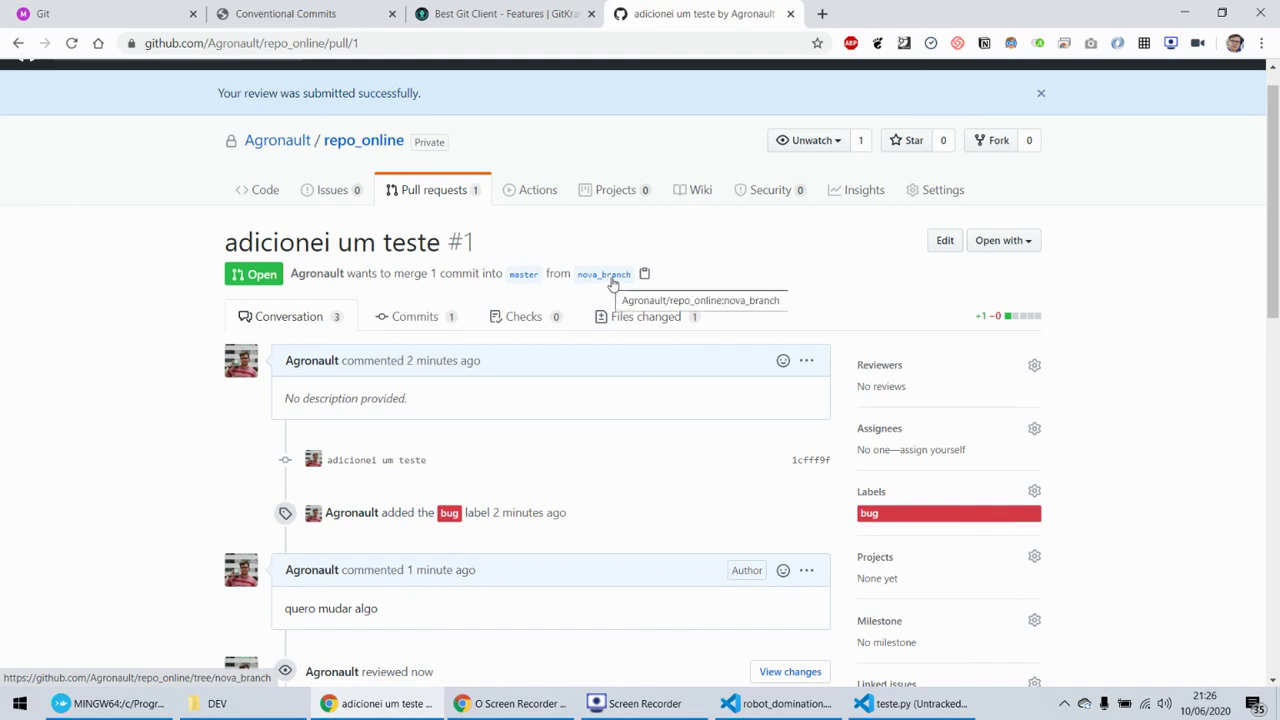
scroll(593, 335, "down", 3)
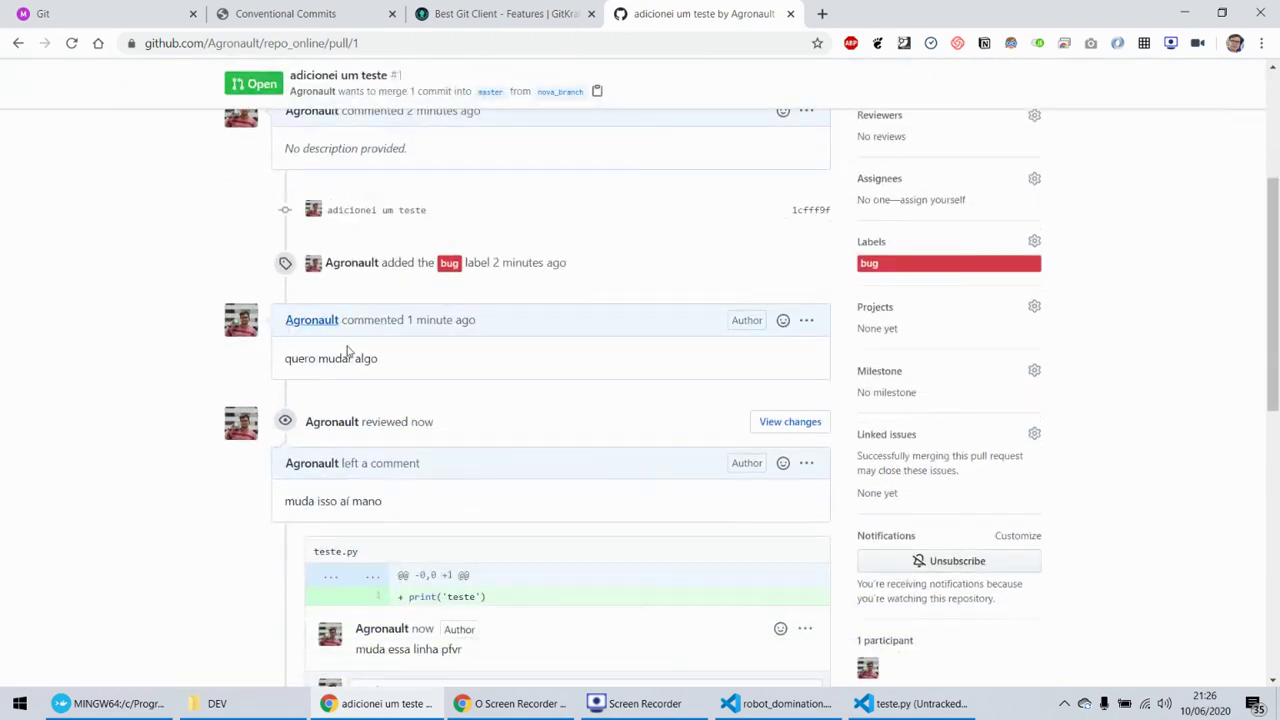
scroll(348, 350, "down", 3)
scroll(360, 331, "up", 3)
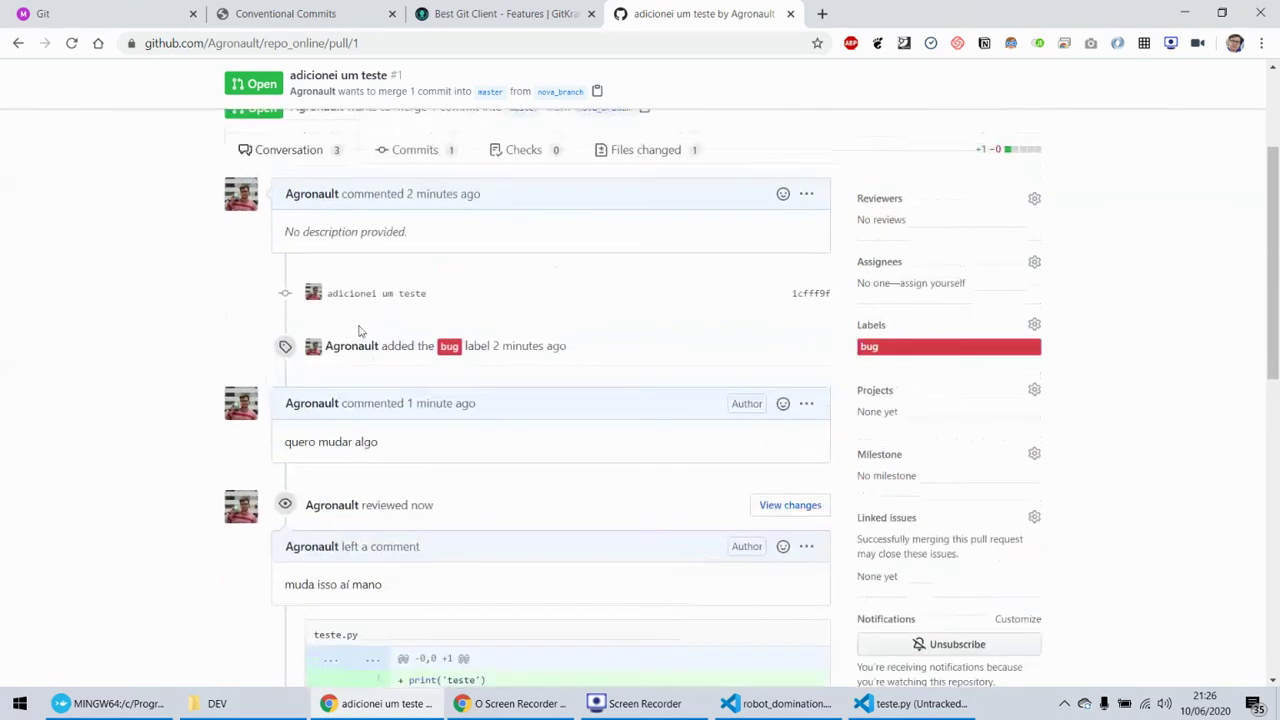
scroll(360, 331, "up", 2)
scroll(362, 340, "down", 6)
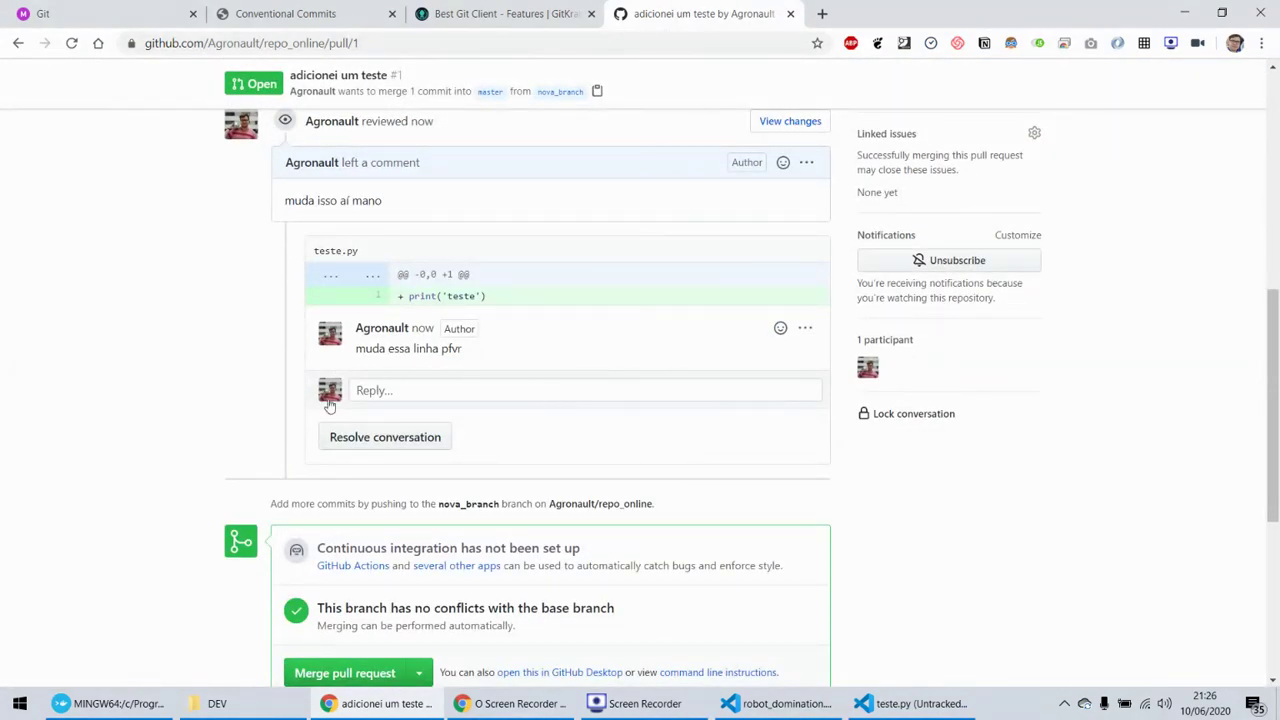
scroll(214, 406, "up", 1)
scroll(216, 408, "up", 2)
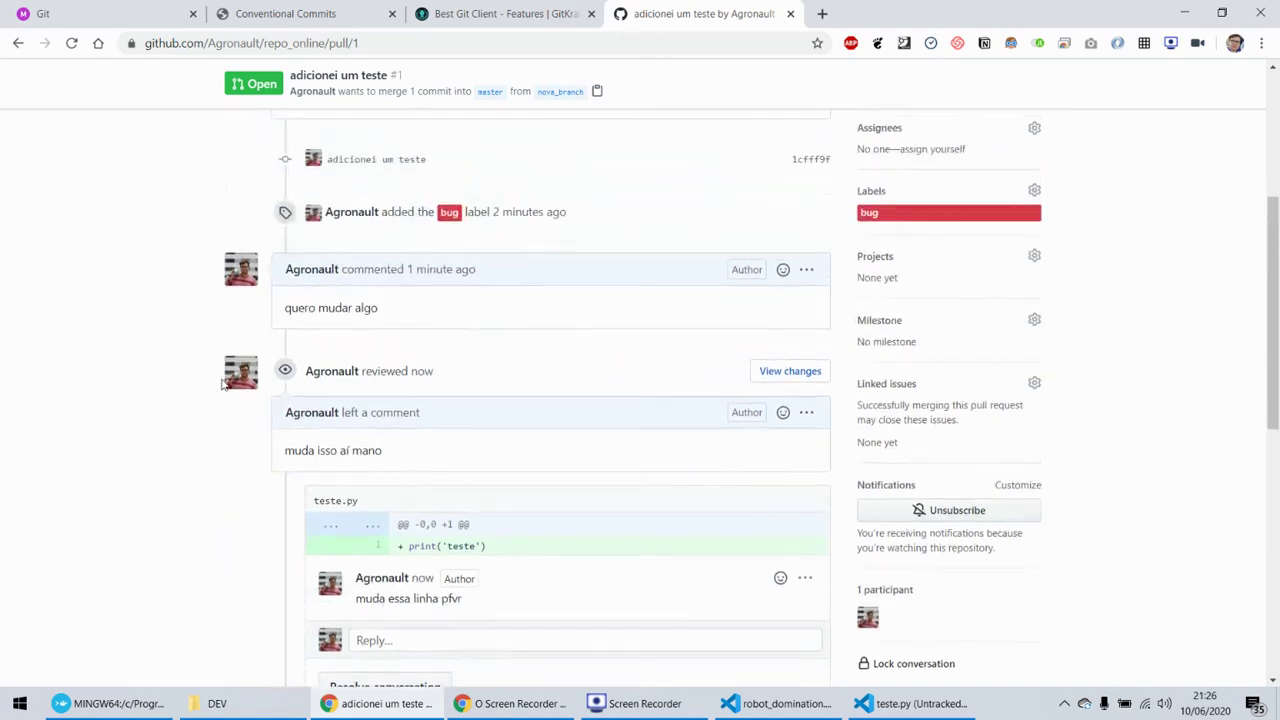
scroll(148, 386, "up", 3)
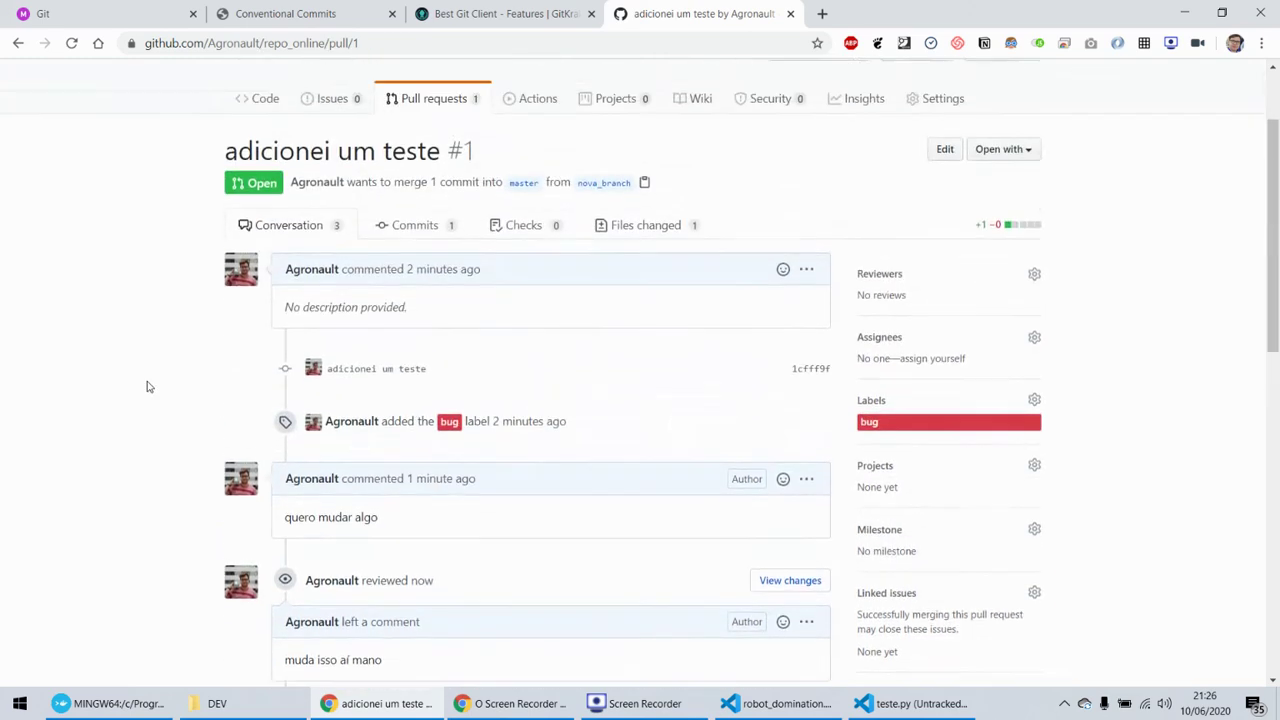
scroll(148, 386, "down", 1)
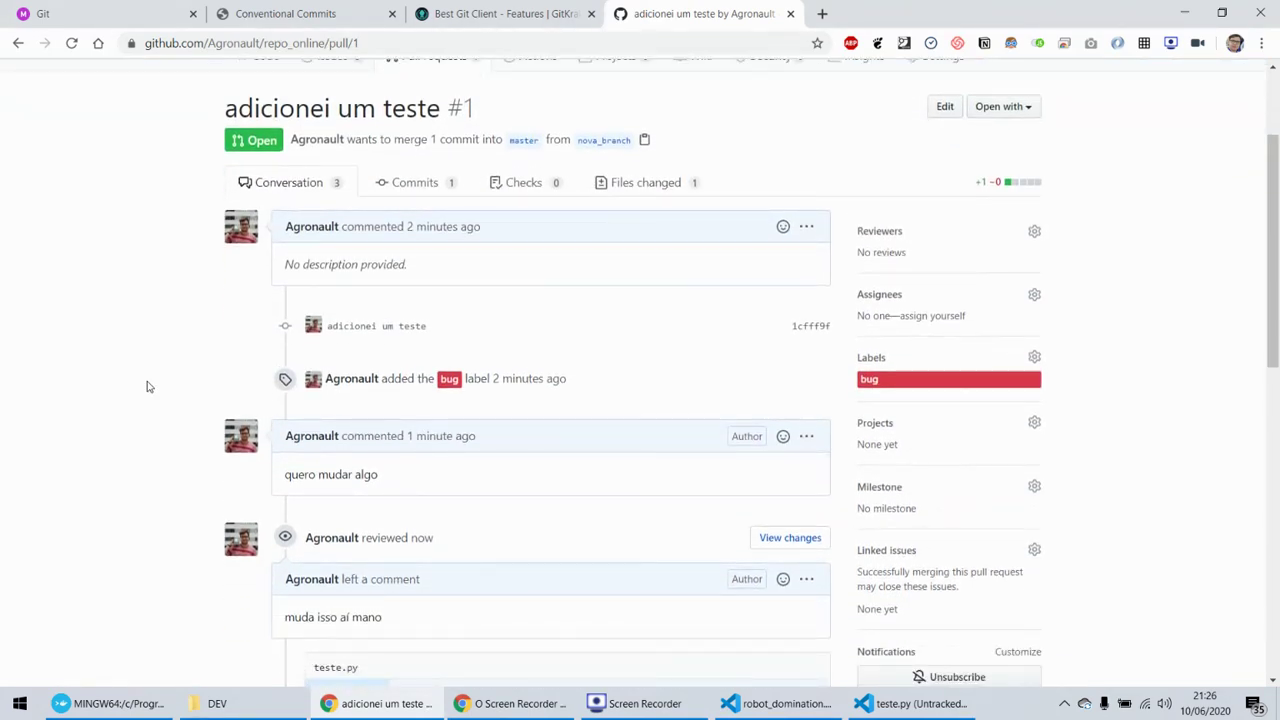
scroll(124, 379, "up", 1)
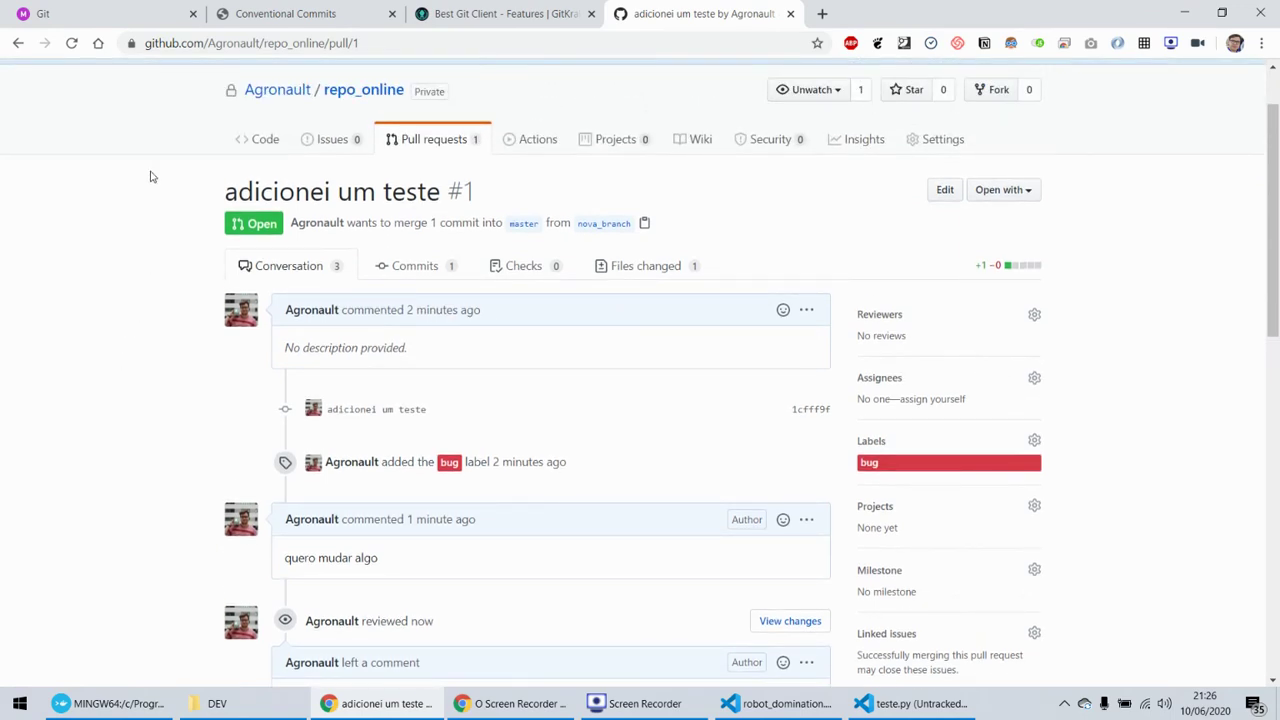
- Create an issue titled "não consigo logar no seu sistema" in repo_online, leaving its description empty
left_click(155, 12)
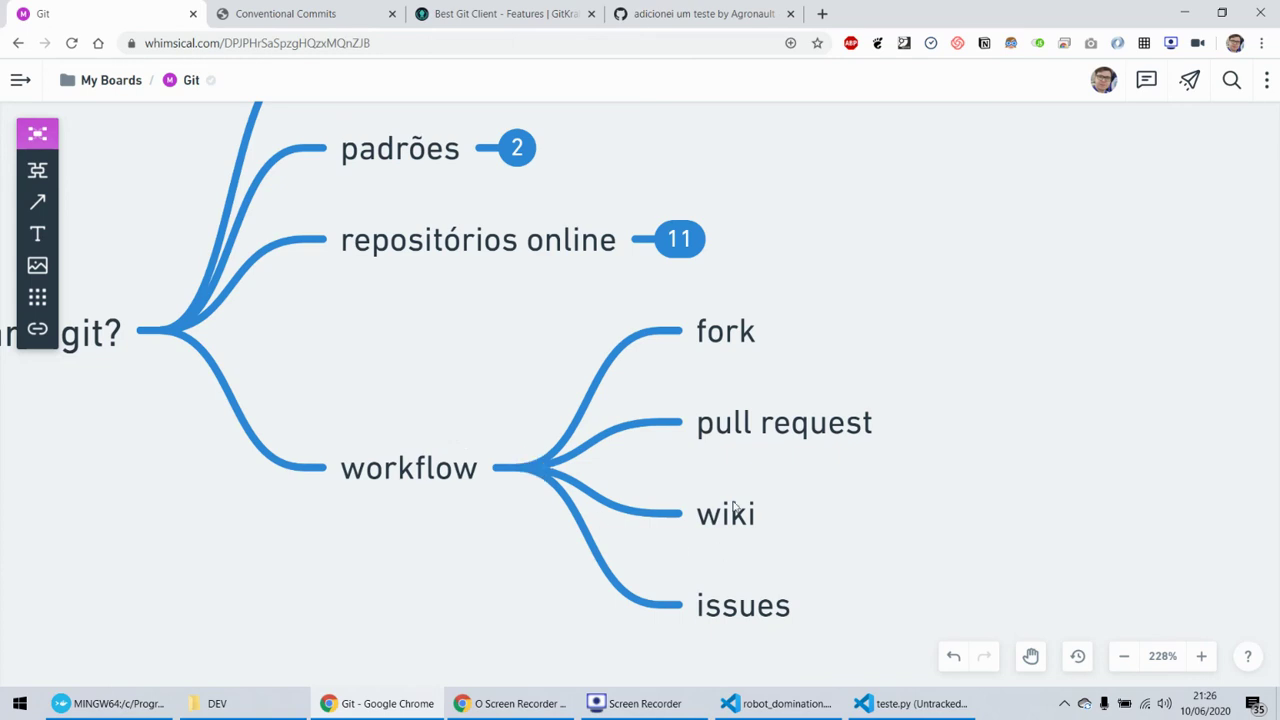
left_click(671, 12)
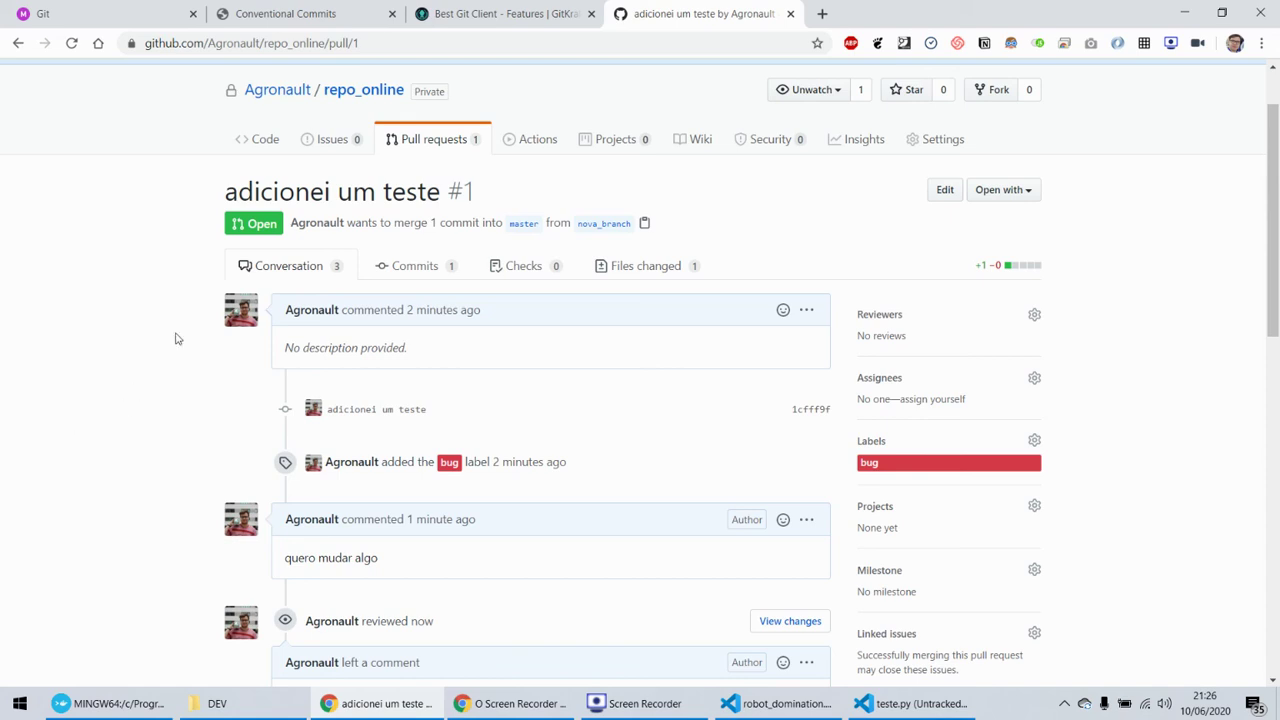
left_click(323, 148)
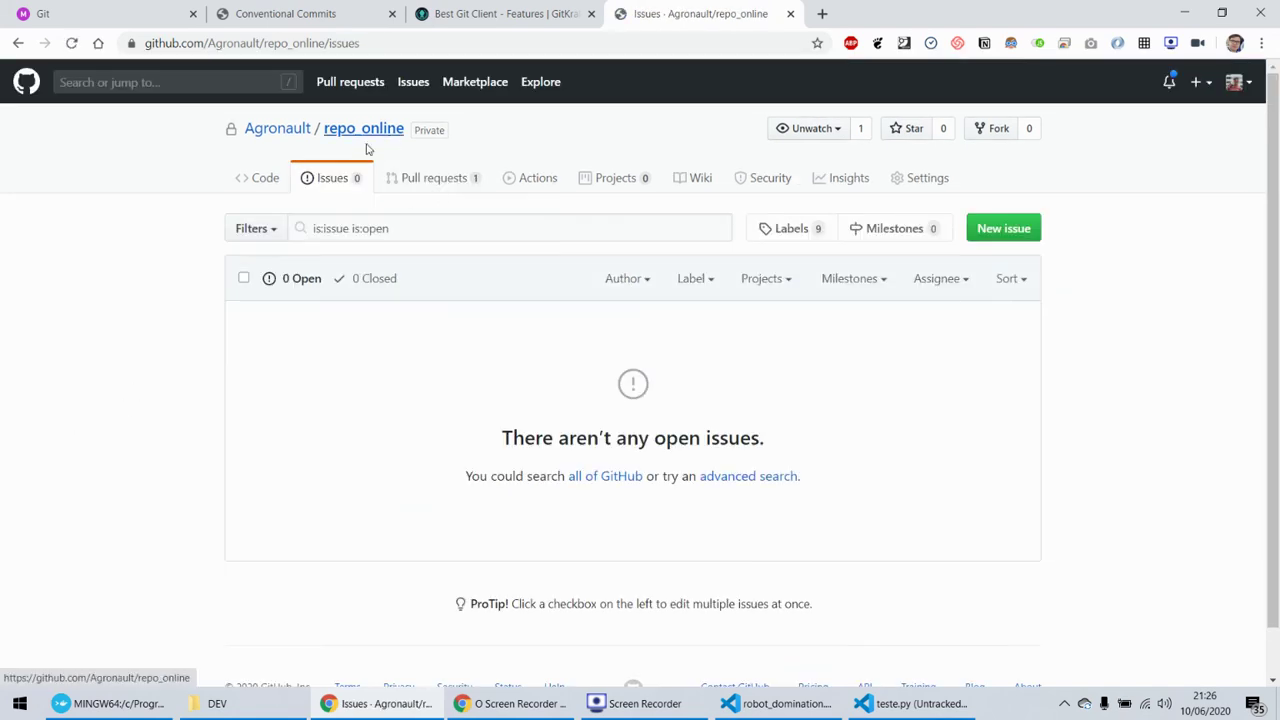
left_click(1018, 234)
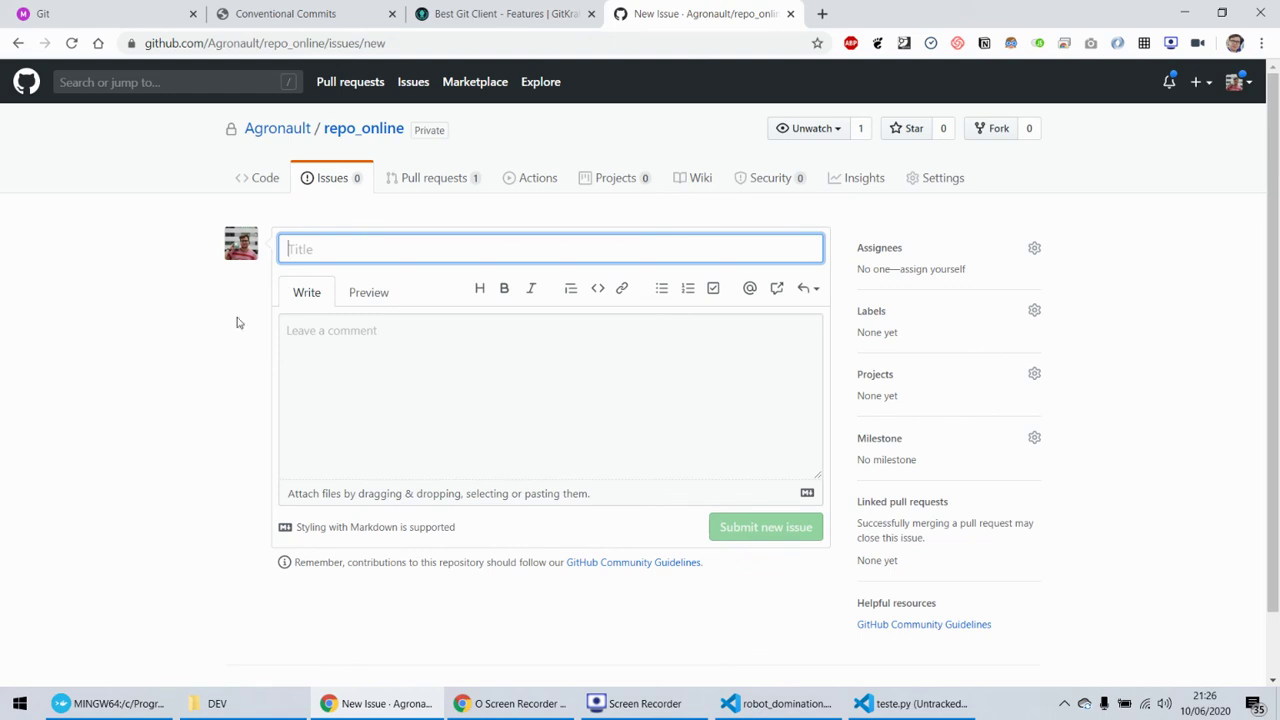
type("não c")
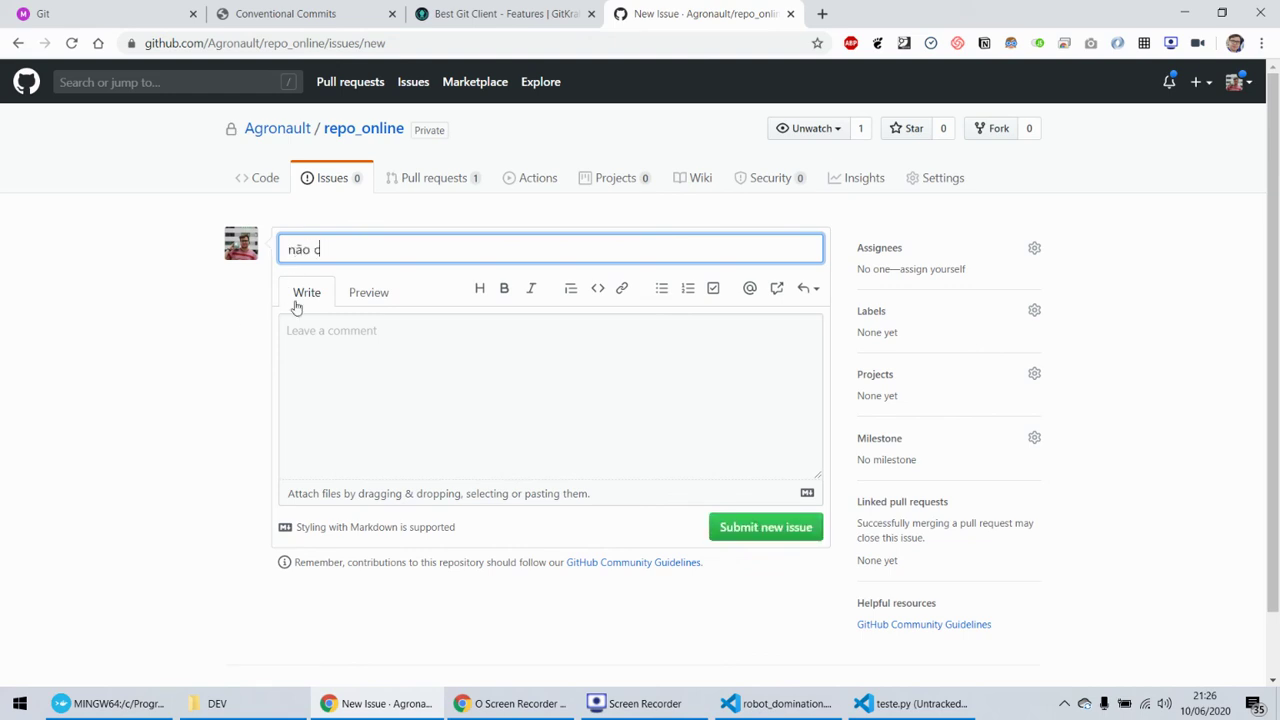
type("onsigo ligar n")
type("ogar no seu s")
type("istema")
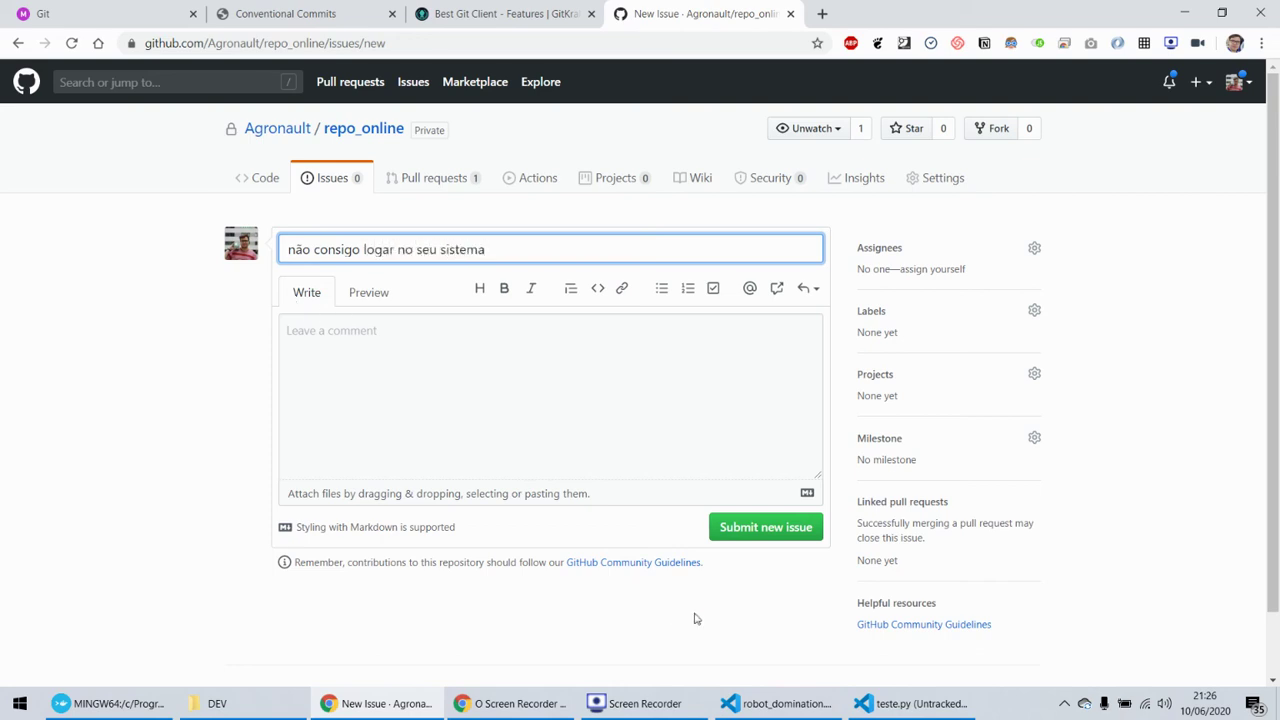
left_click(779, 538)
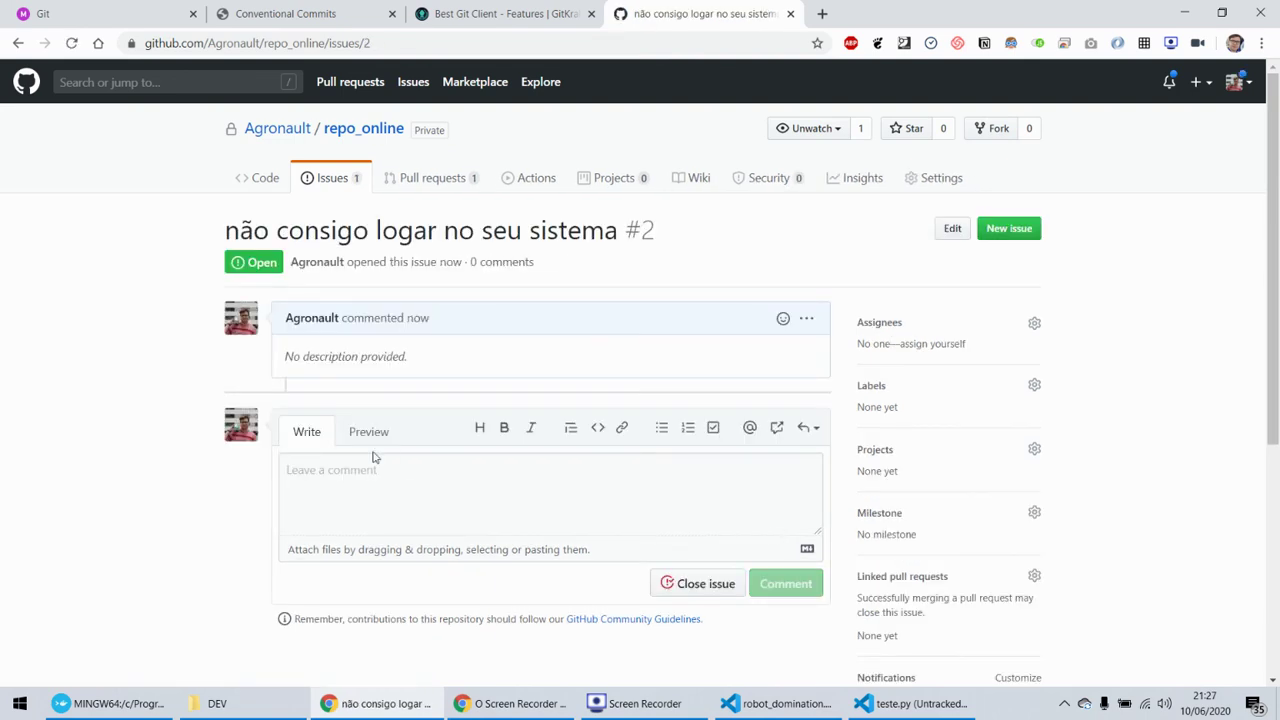
- Close the "não consigo logar no seu sistema" issue and return to the repository's list of open issues
left_click_drag(505, 240, 669, 246)
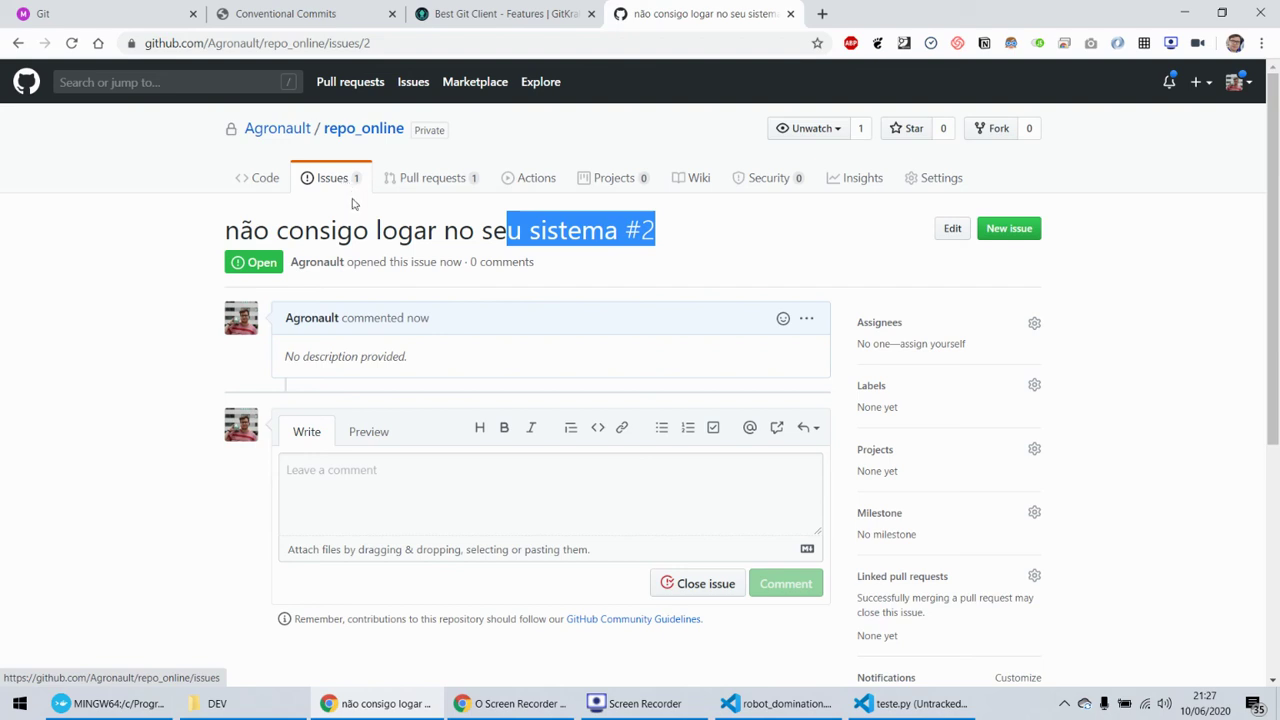
scroll(735, 177, "down", 1)
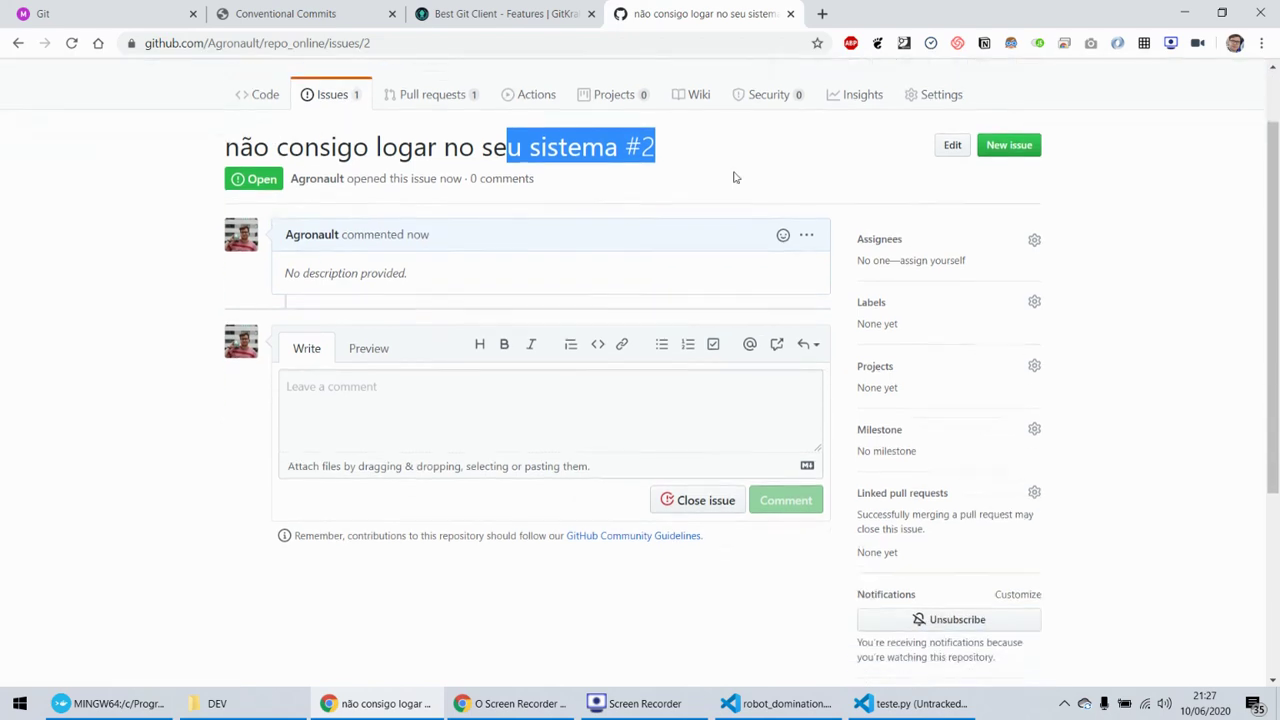
left_click_drag(624, 148, 716, 145)
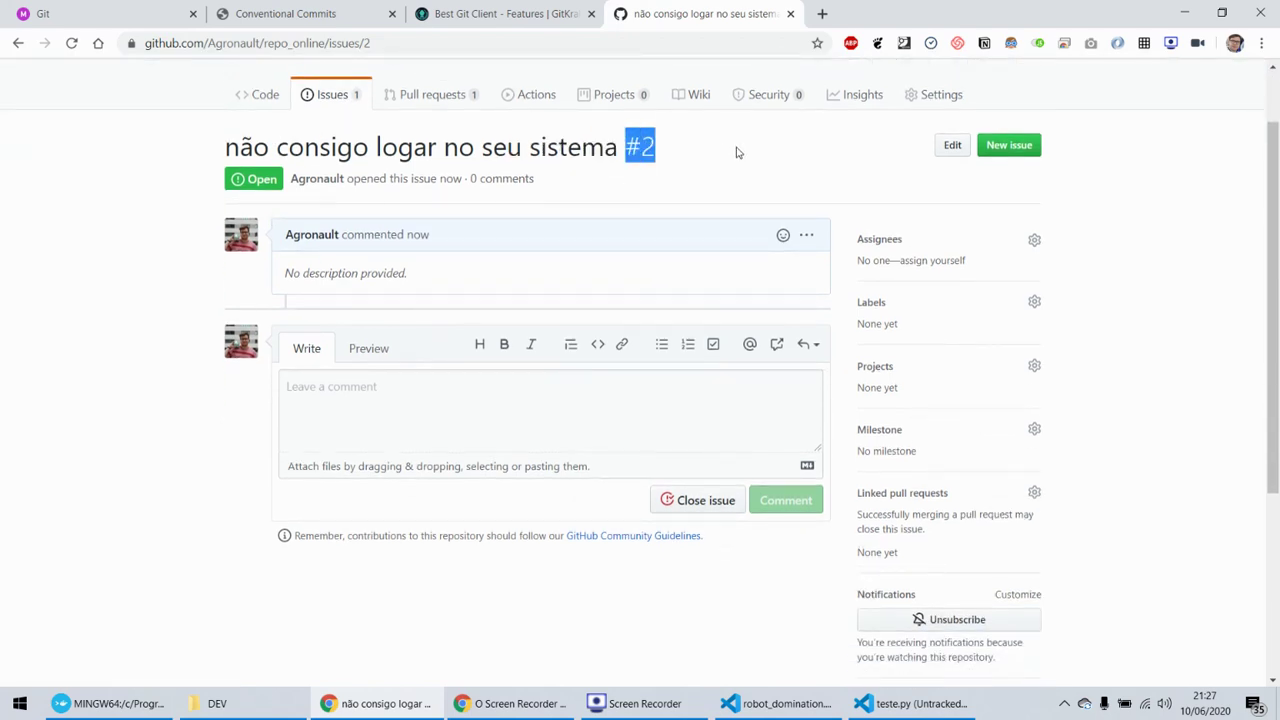
left_click(585, 177)
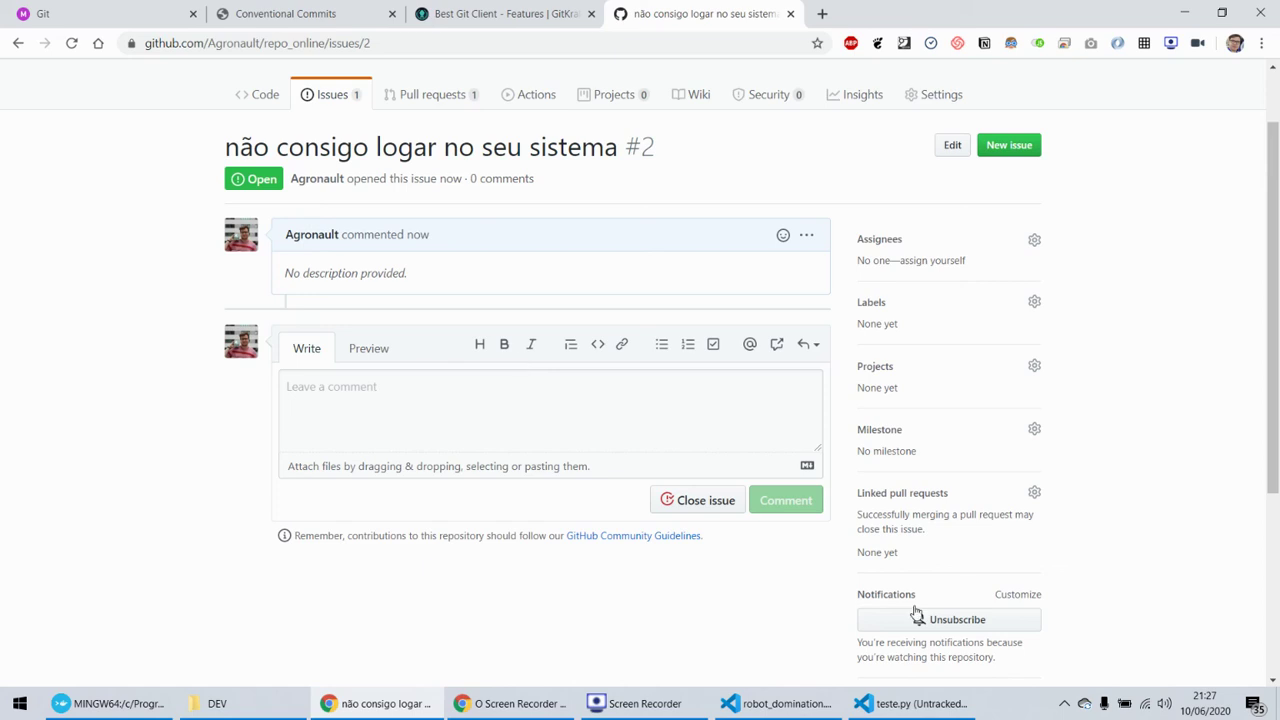
left_click(682, 502)
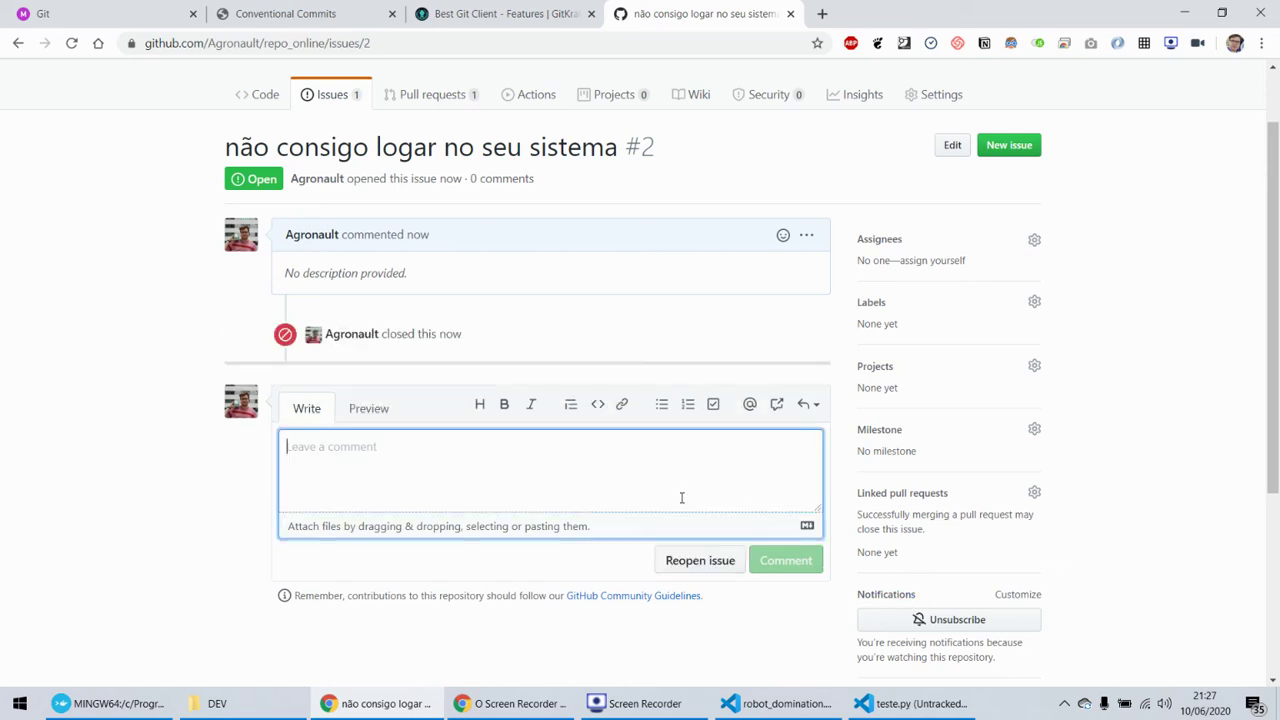
scroll(195, 360, "up", 1)
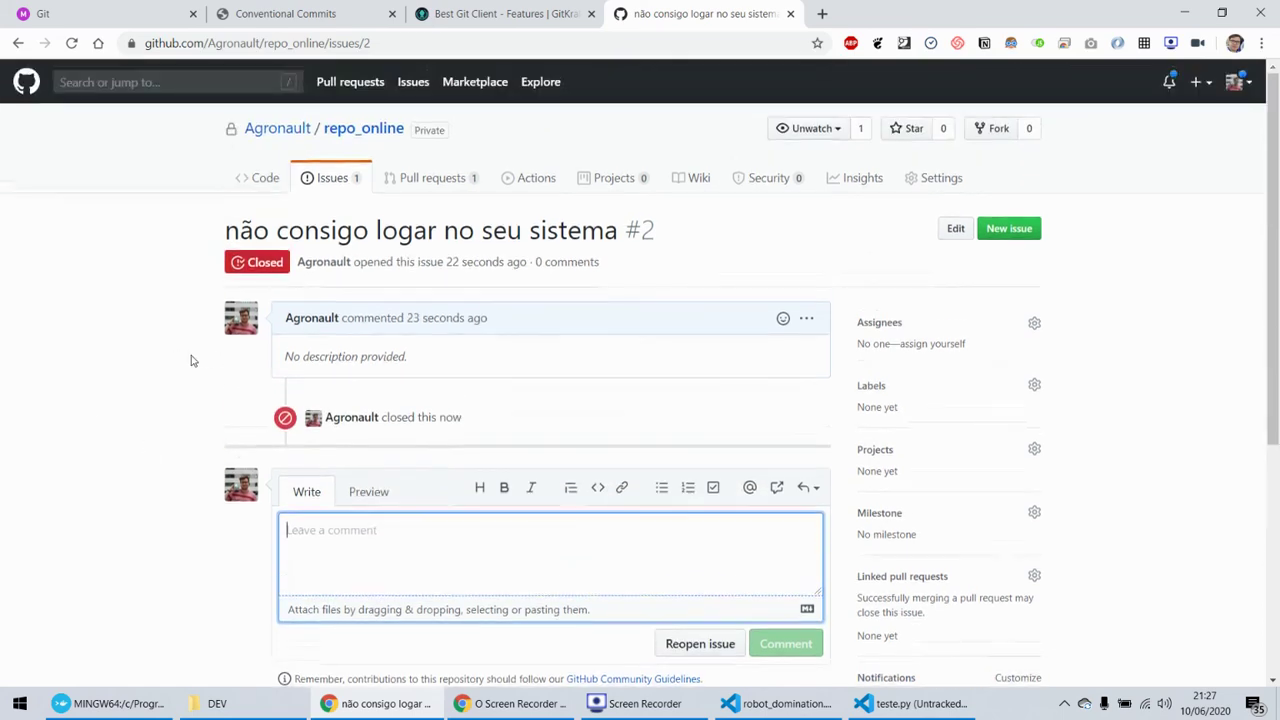
left_click(335, 190)
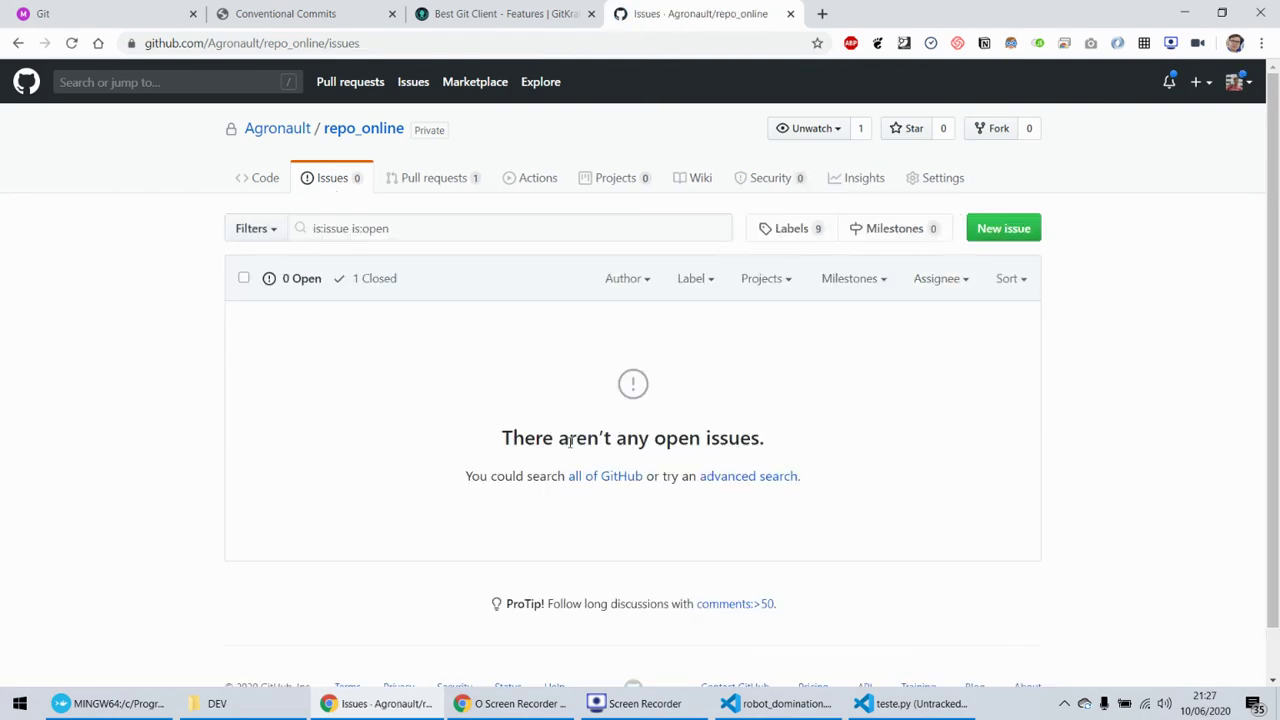
left_click_drag(573, 440, 773, 500)
left_click(843, 497)
- Create the first page of the repo_online wiki, keeping the default Home title, welcome text and edit message
left_click(700, 181)
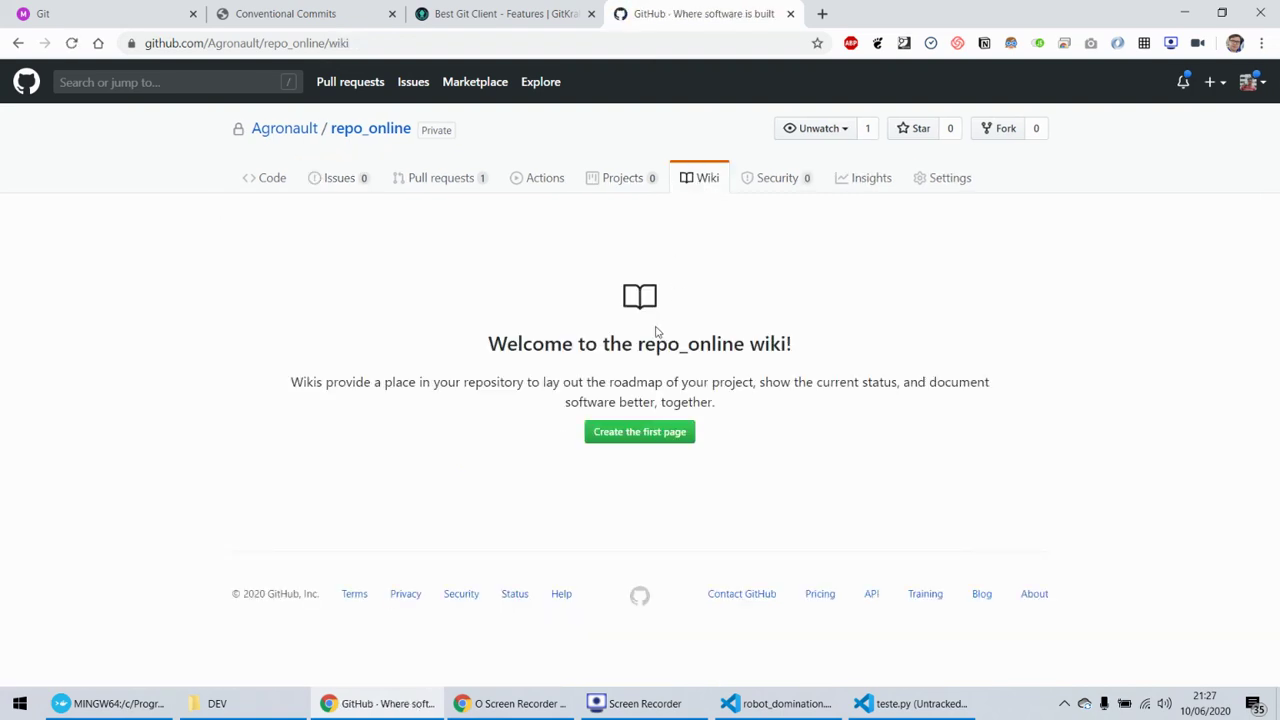
left_click(639, 433)
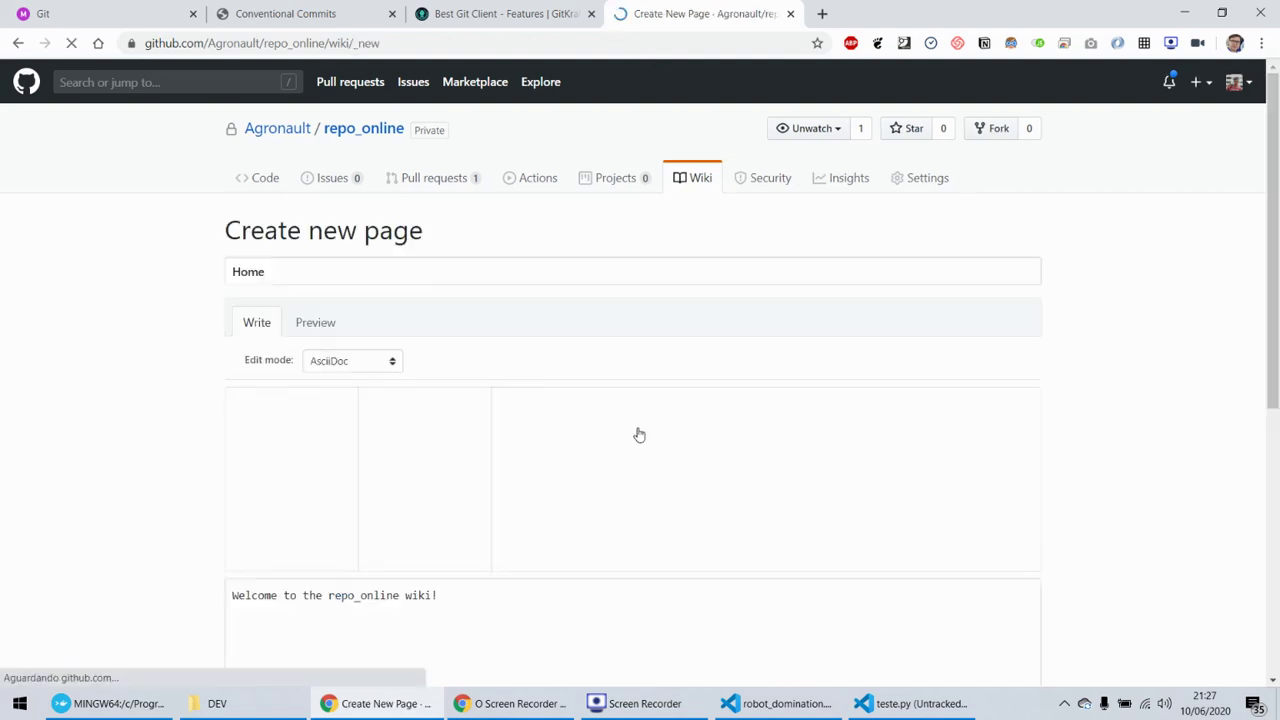
scroll(160, 390, "down", 2)
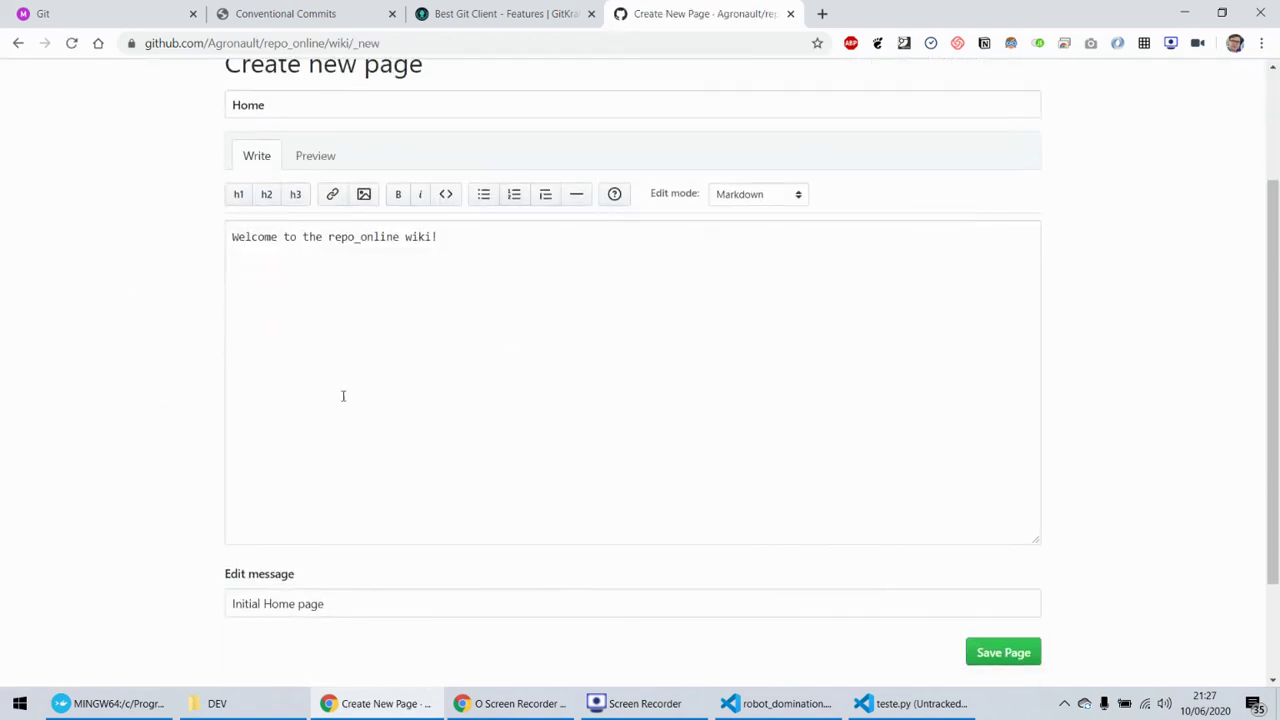
scroll(131, 334, "down", 2)
scroll(174, 326, "up", 4)
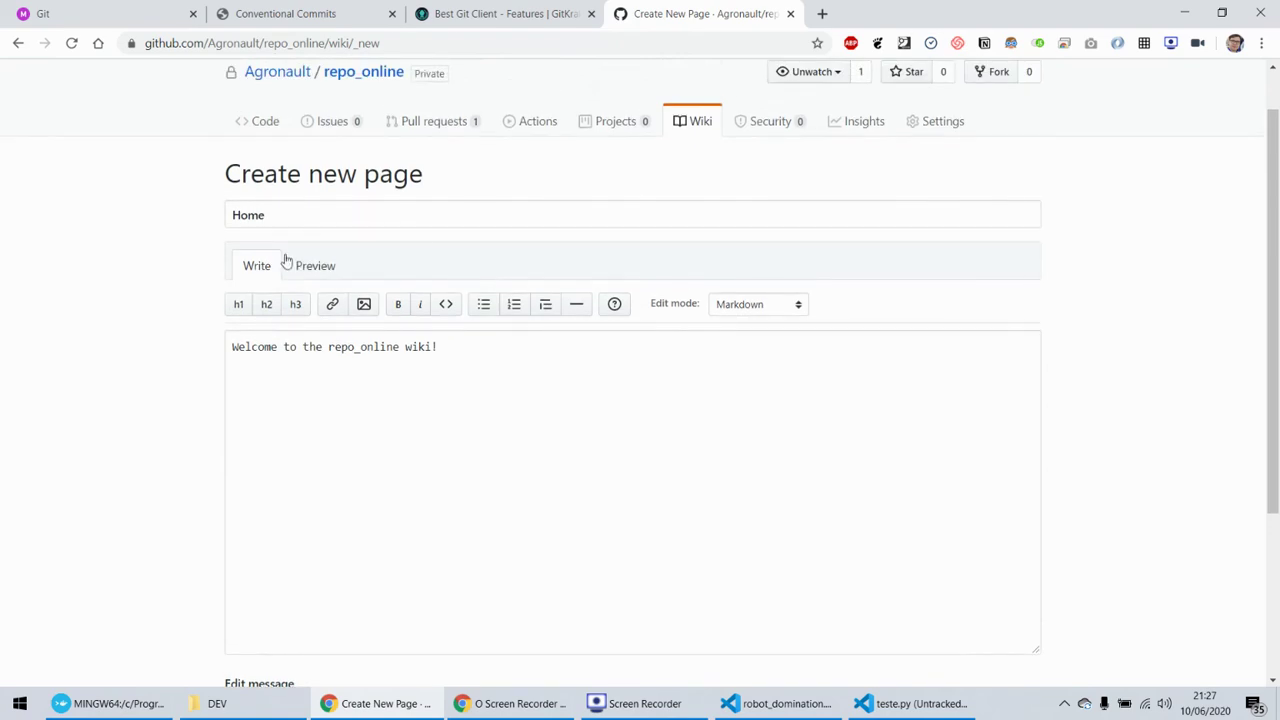
scroll(108, 341, "down", 4)
left_click(1020, 514)
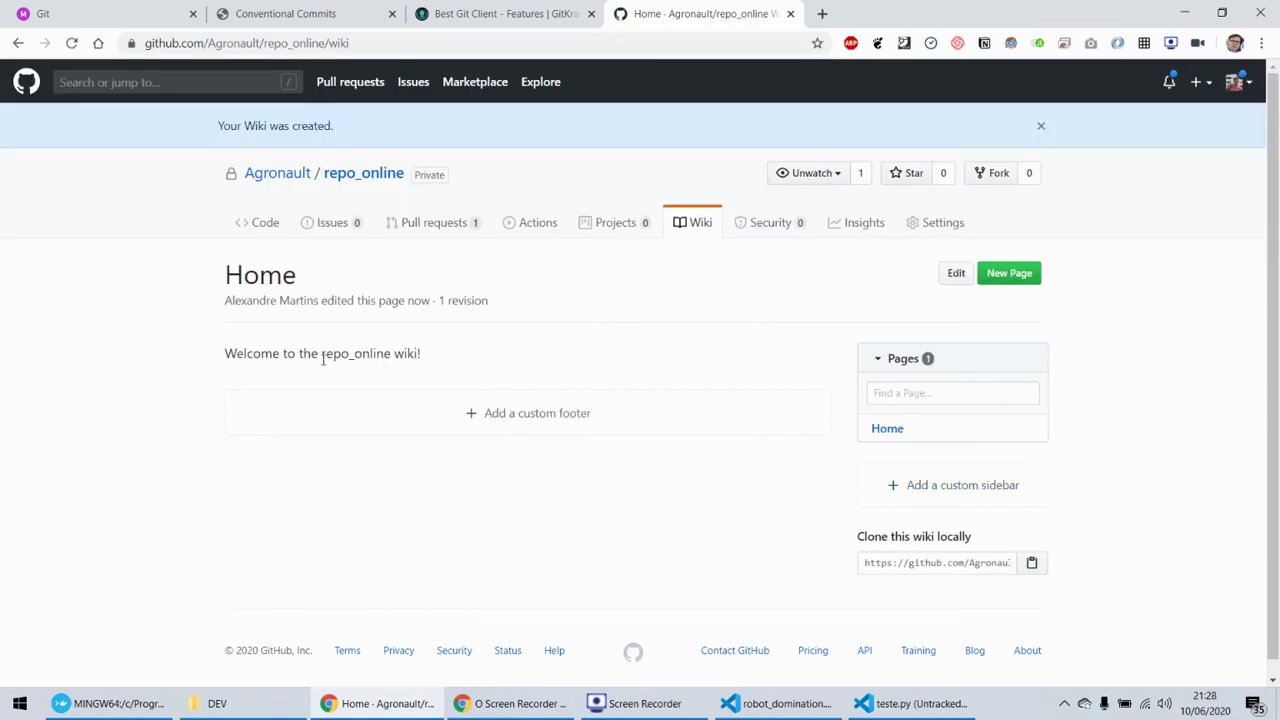
left_click_drag(302, 353, 438, 352)
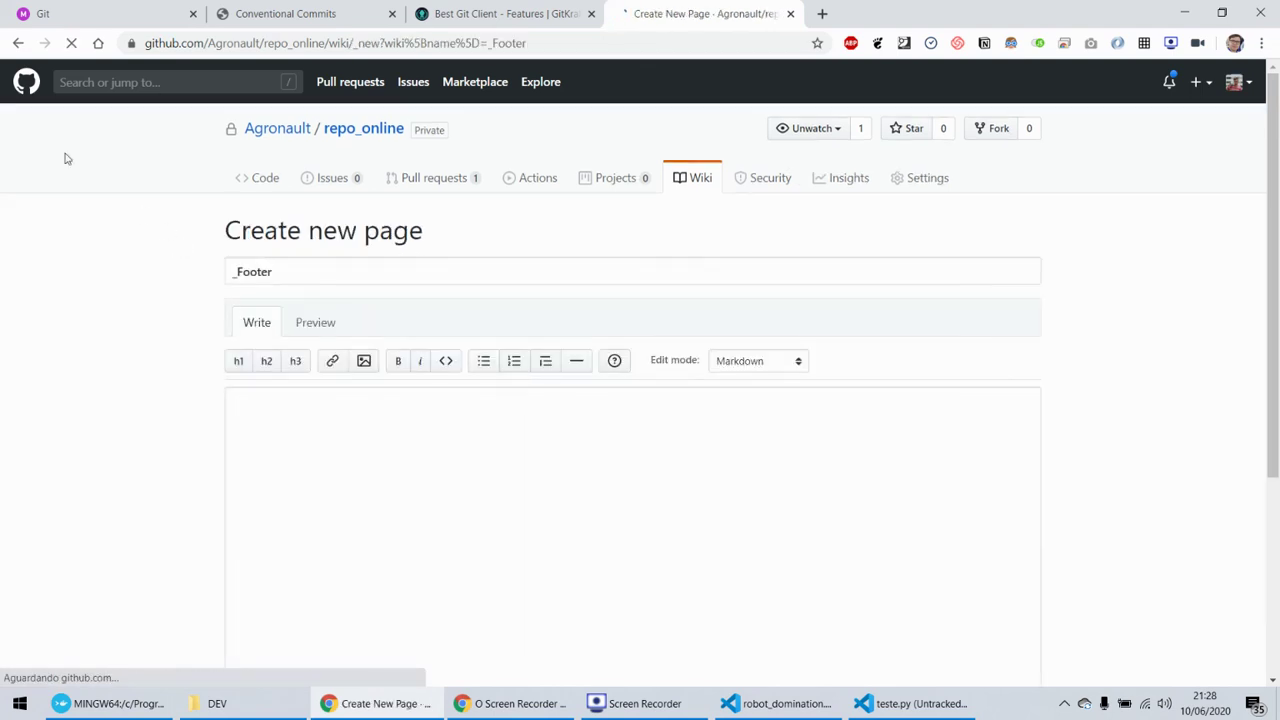
left_click(18, 44)
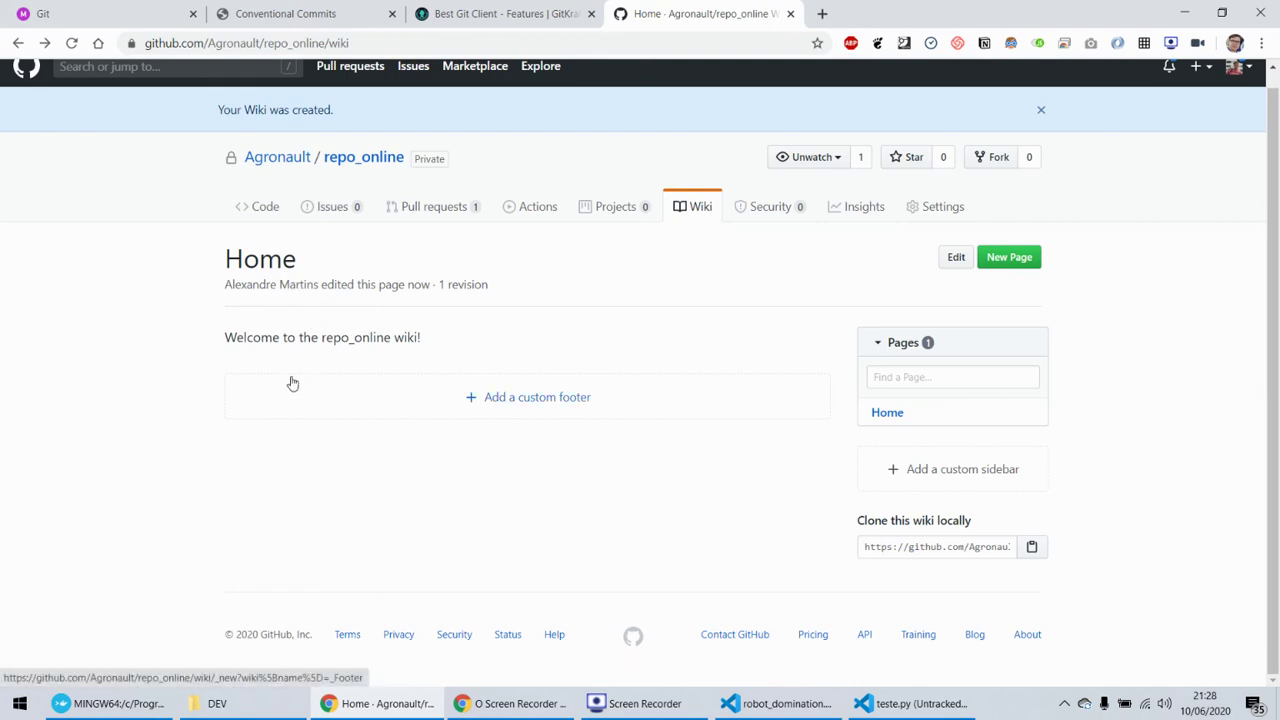
- Examine the repository's GitHub Actions starter workflows, including the Azure Web App and Amazon ECS deployment options
left_click(542, 212)
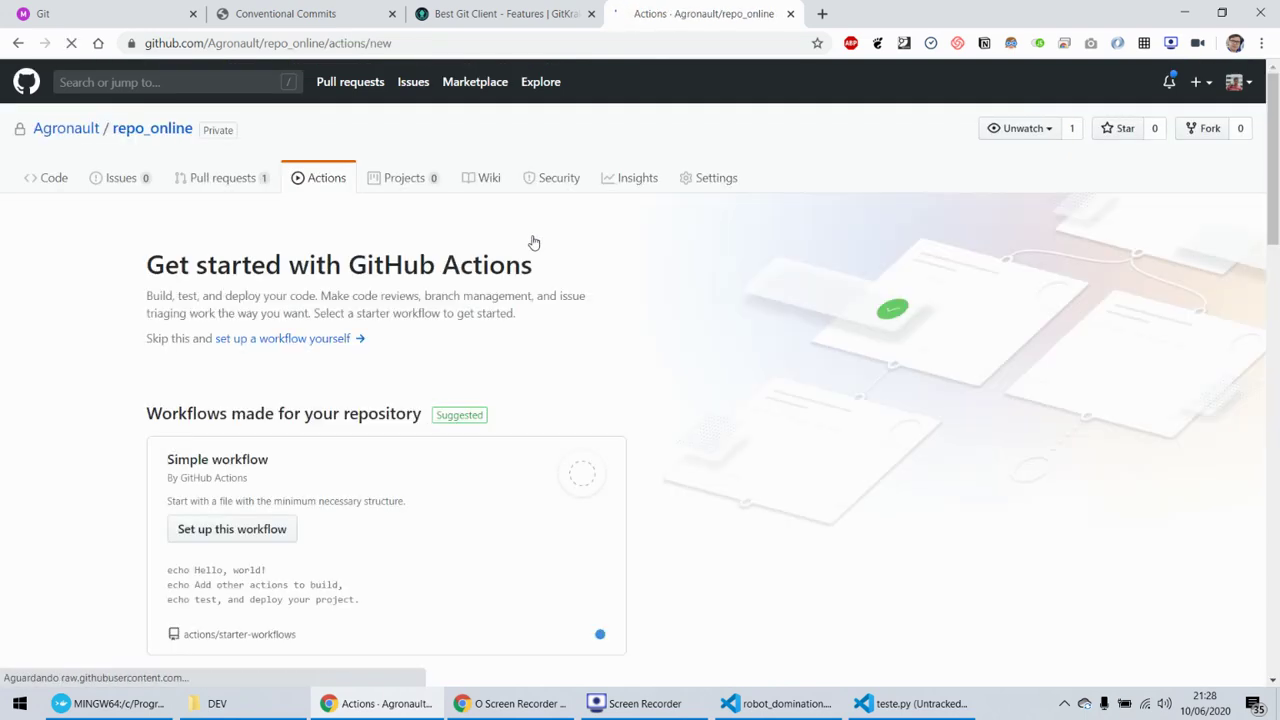
scroll(500, 340, "down", 1)
scroll(538, 430, "down", 2)
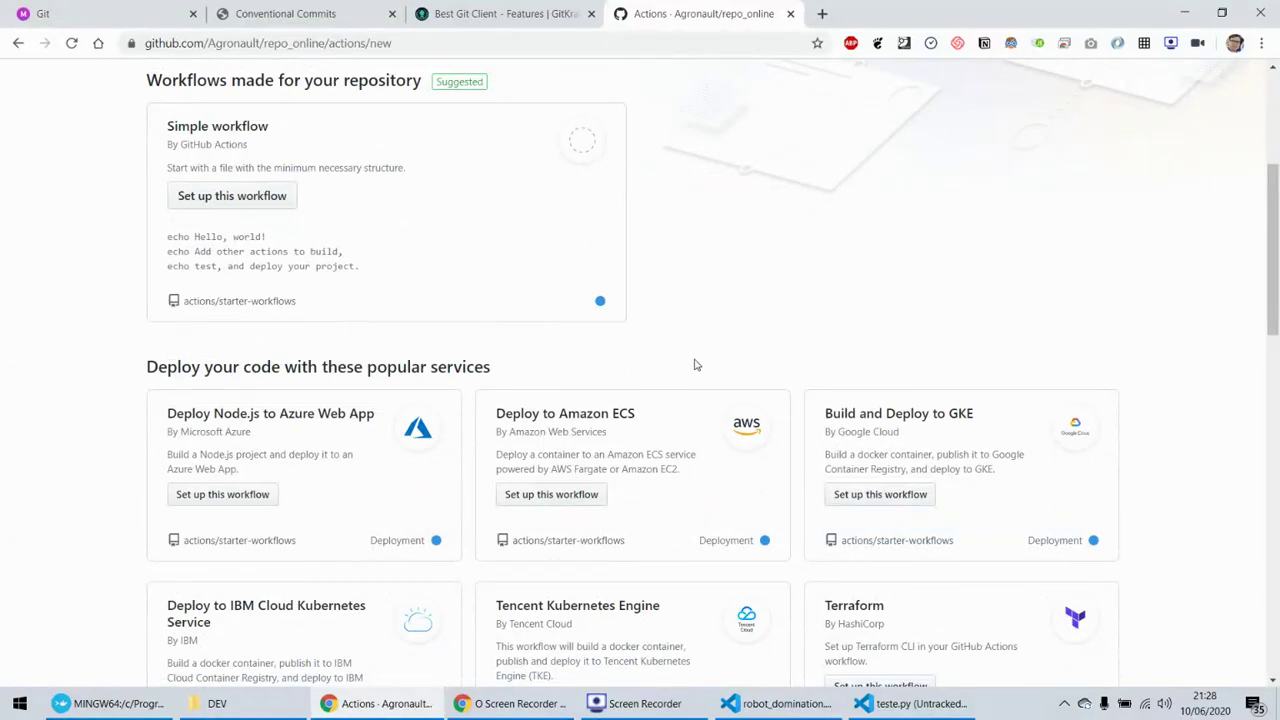
left_click_drag(518, 413, 641, 420)
left_click(646, 374)
left_click_drag(180, 418, 330, 418)
left_click(716, 343)
scroll(330, 410, "down", 3)
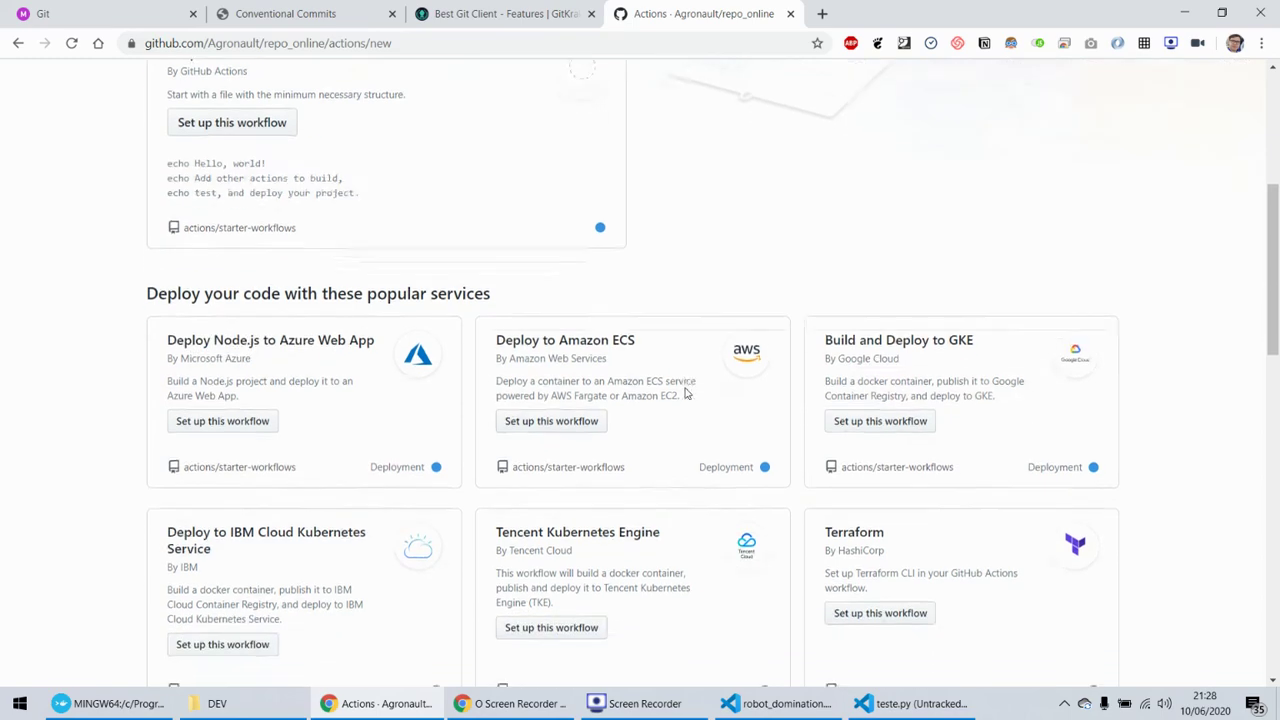
scroll(280, 412, "up", 5)
scroll(280, 412, "up", 2)
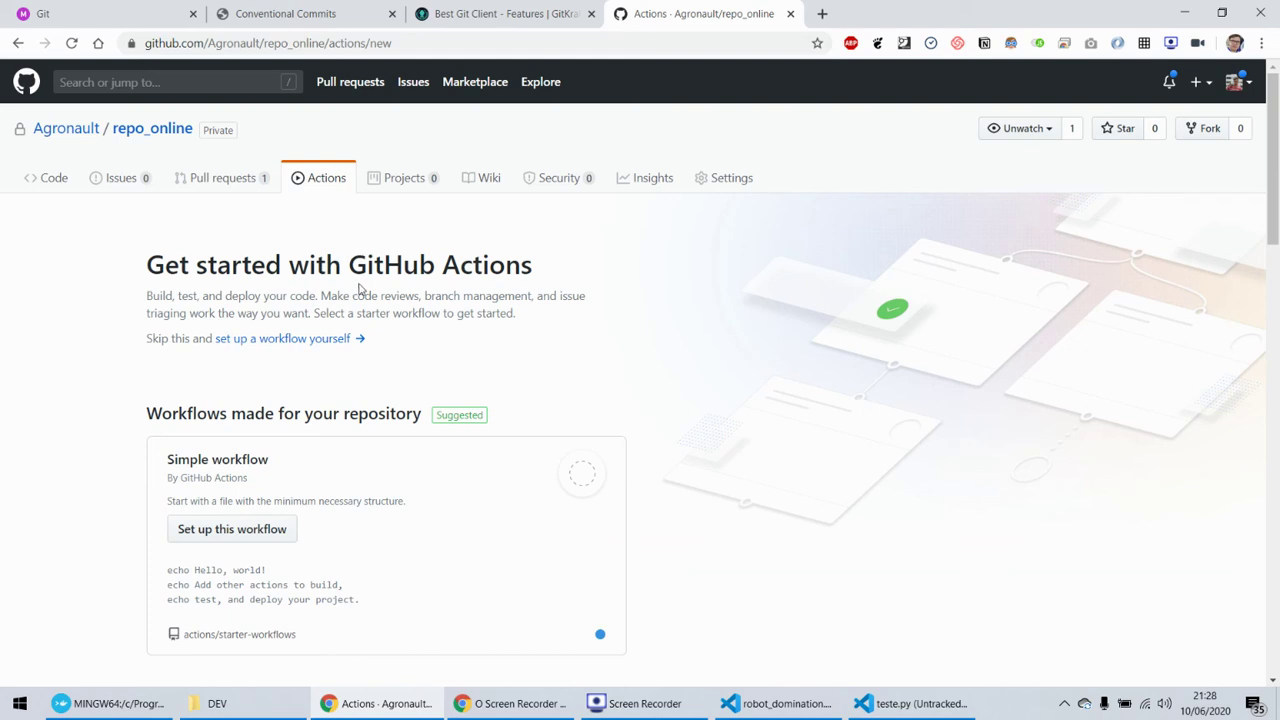
- Examine the repository's Projects page and its overview of what project boards offer for organizing issues
left_click(390, 198)
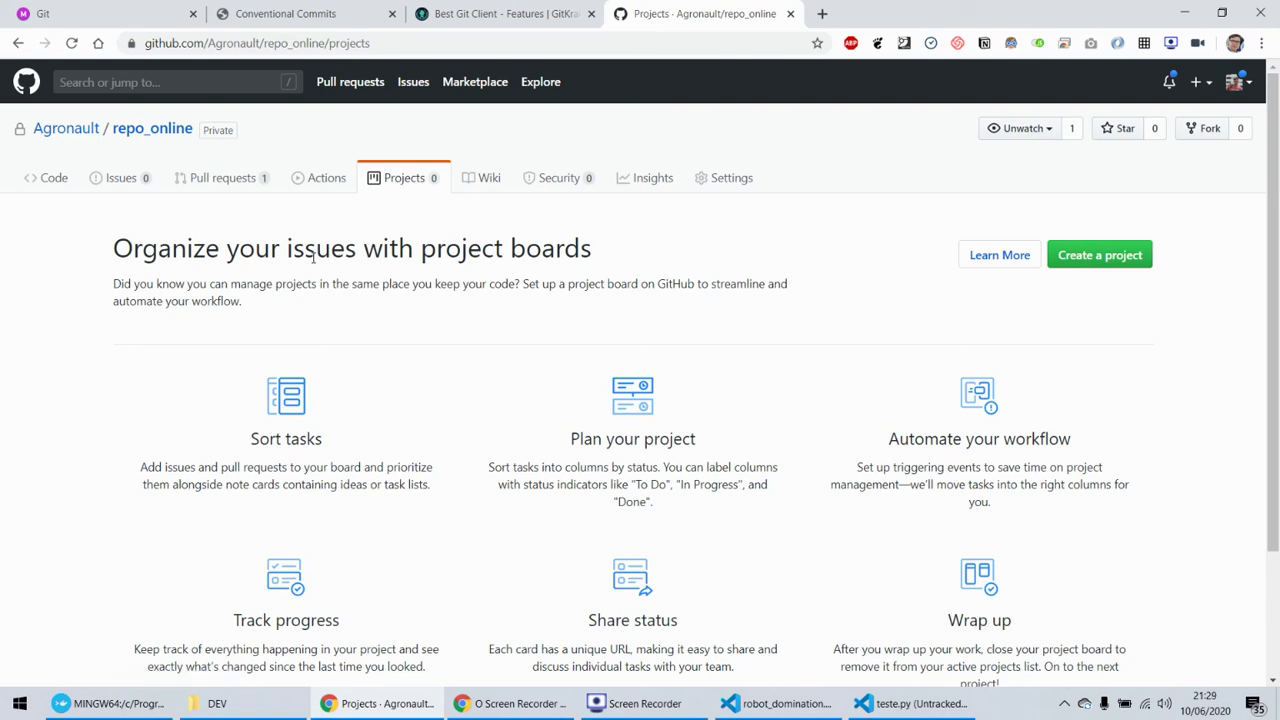
scroll(311, 257, "down", 1)
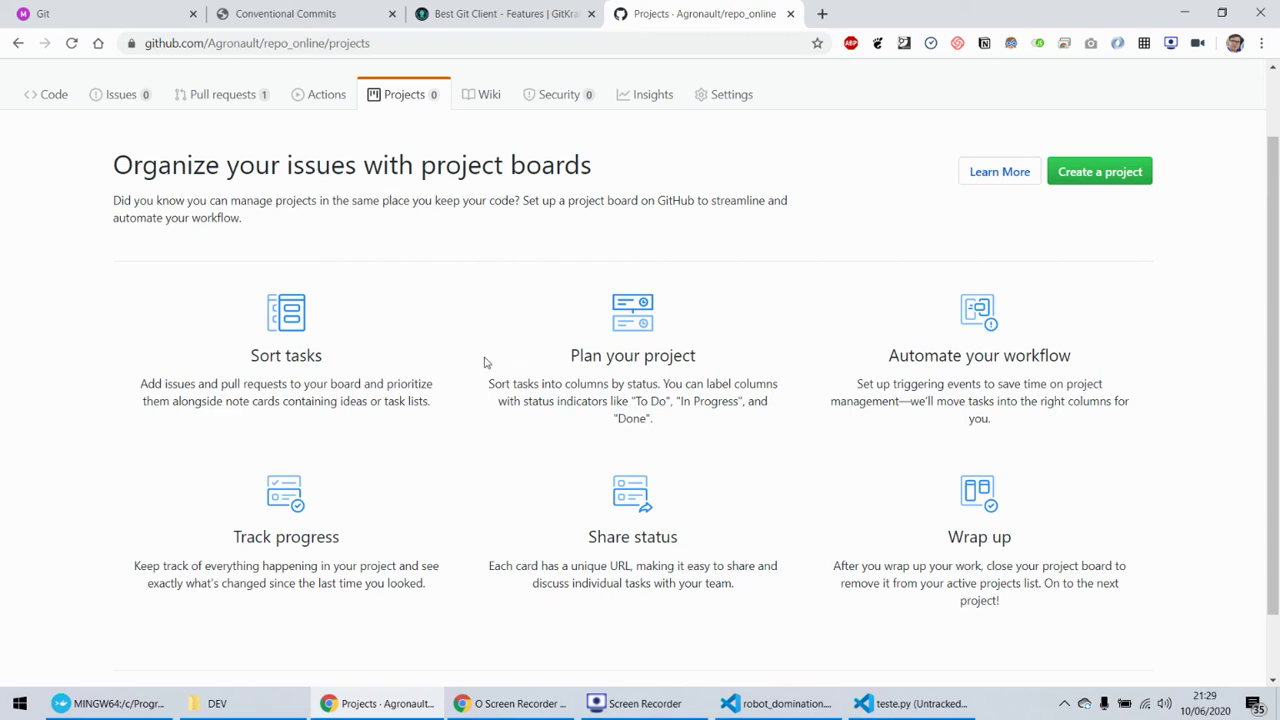
scroll(483, 365, "down", 1)
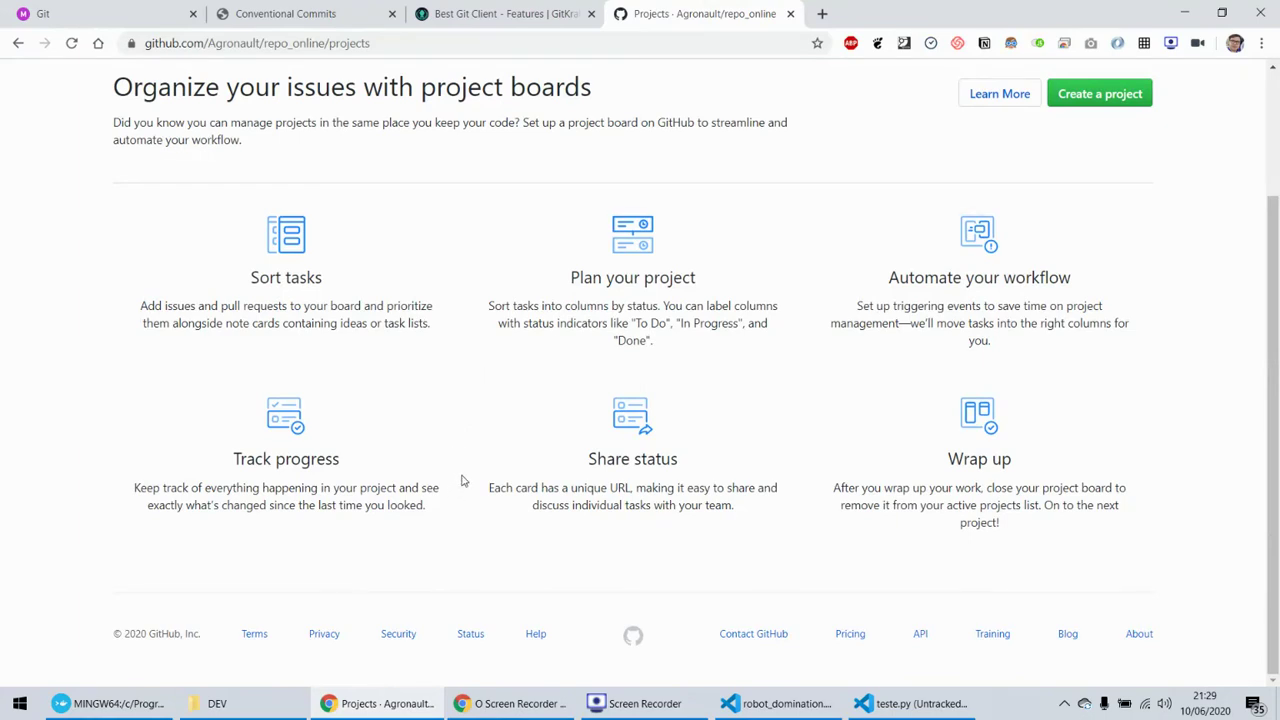
scroll(466, 481, "up", 1)
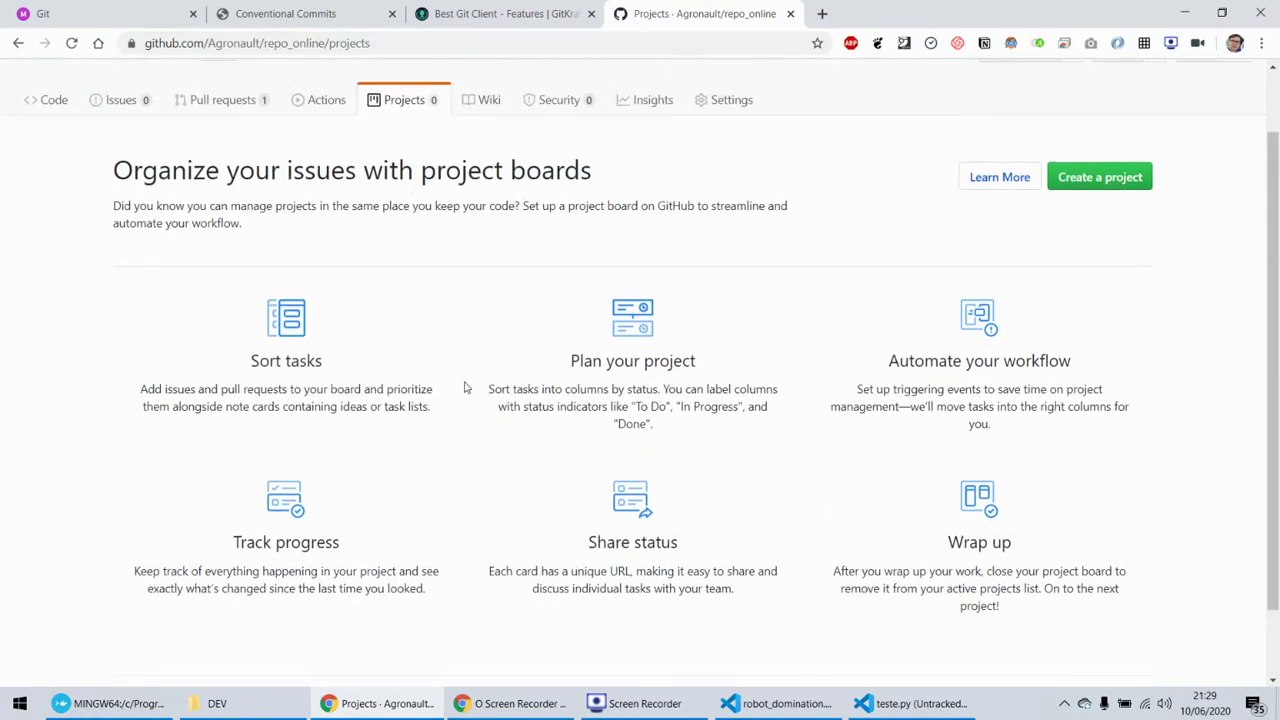
scroll(463, 386, "up", 1)
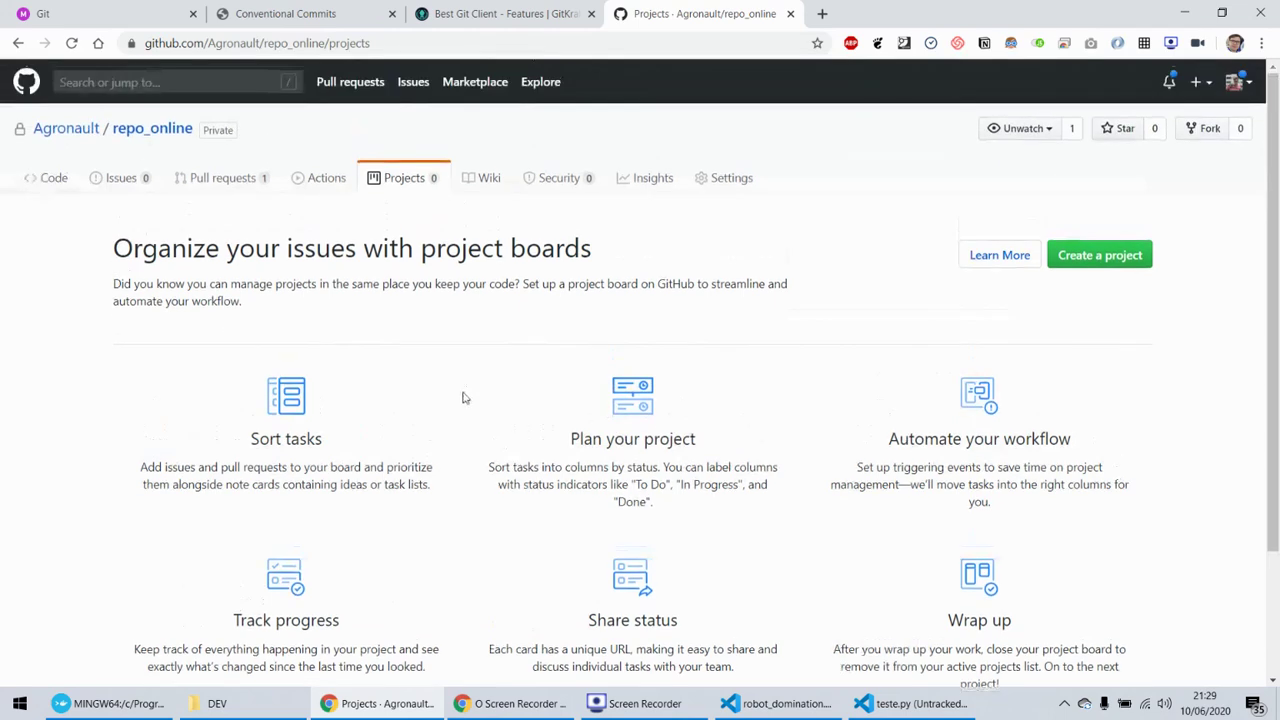